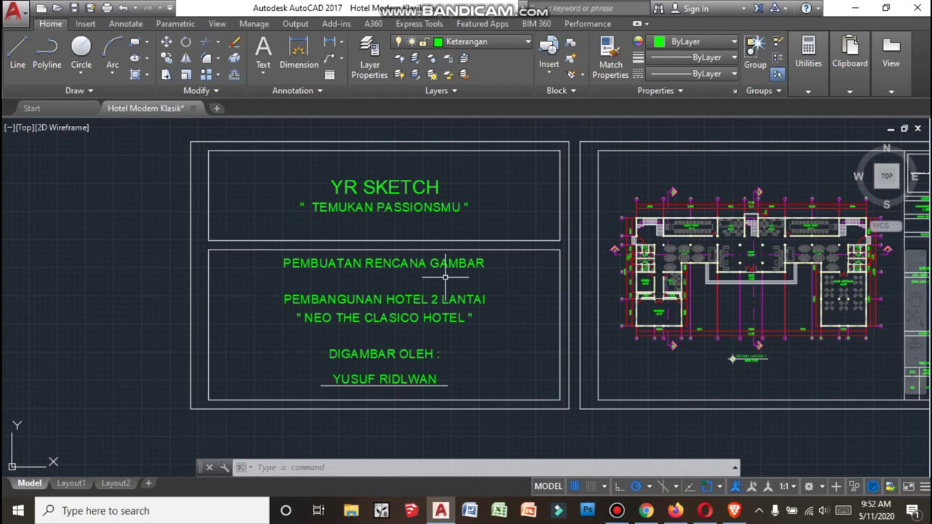
# Pan and zoom to frame the first-floor plan sheet in the centre of the view
pyautogui.scroll(-5, 445, 277)
pyautogui.scroll(3, 350, 370)
pyautogui.scroll(2, 350, 369)
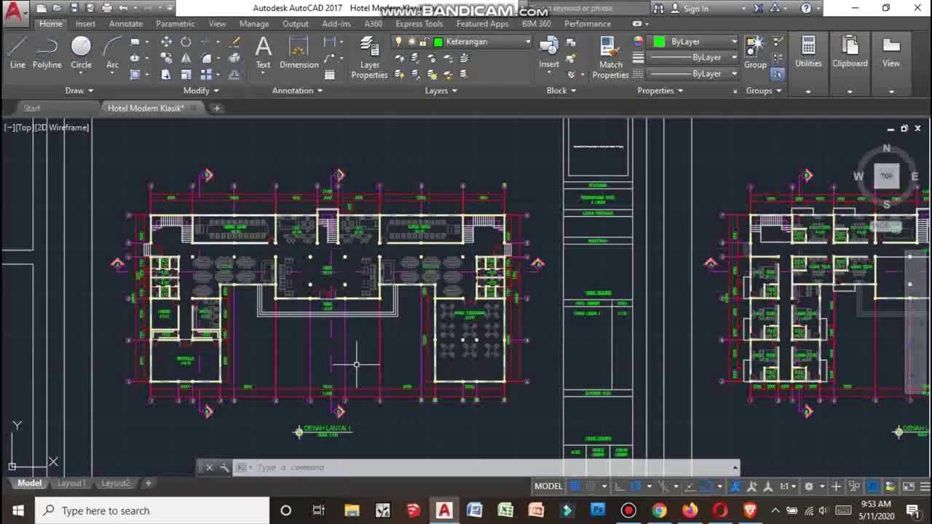
pyautogui.scroll(1, 384, 349)
pyautogui.scroll(-1, 398, 333)
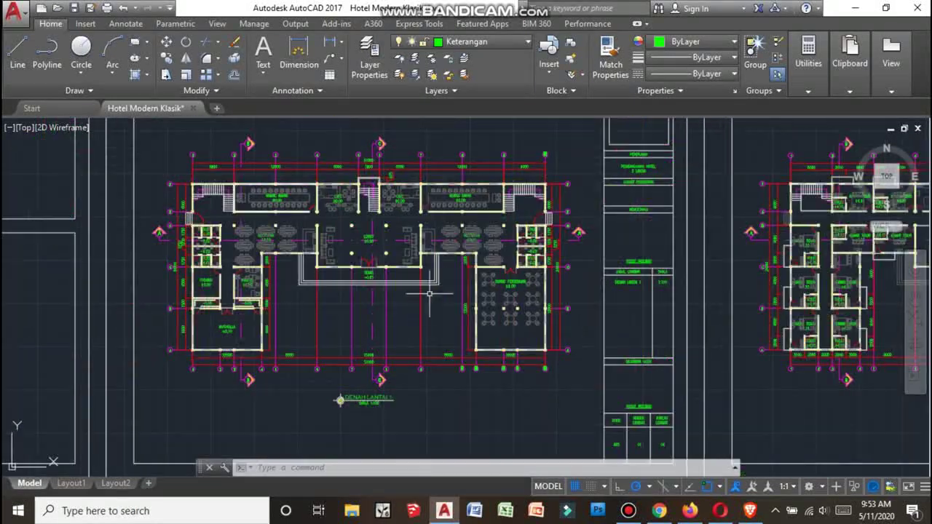
pyautogui.moveTo(484, 260); pyautogui.dragTo(352, 284, button='middle')
pyautogui.scroll(1, 346, 306)
pyautogui.scroll(1, 324, 350)
pyautogui.scroll(1, 302, 400)
pyautogui.scroll(1, 283, 439)
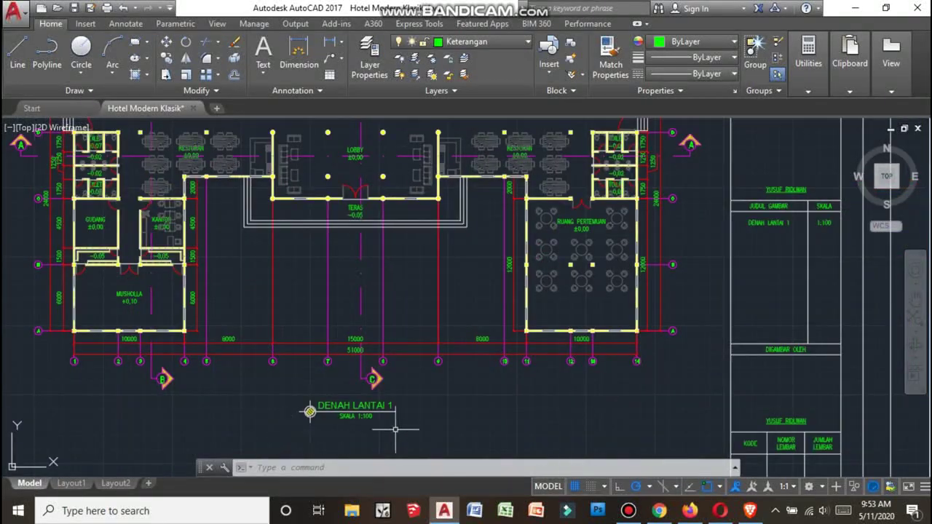
pyautogui.scroll(-3, 395, 430)
pyautogui.scroll(1, 408, 407)
pyautogui.scroll(-2, 421, 378)
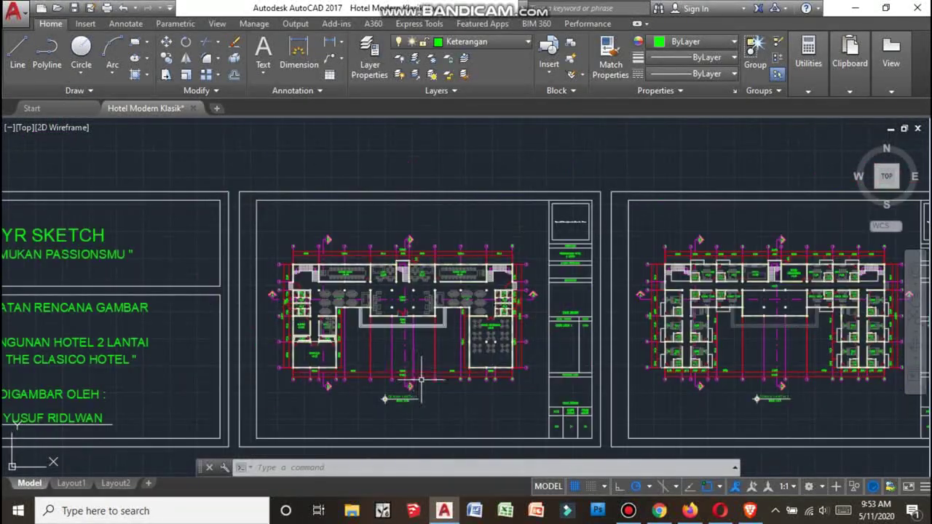
pyautogui.scroll(2, 421, 380)
pyautogui.scroll(2, 412, 385)
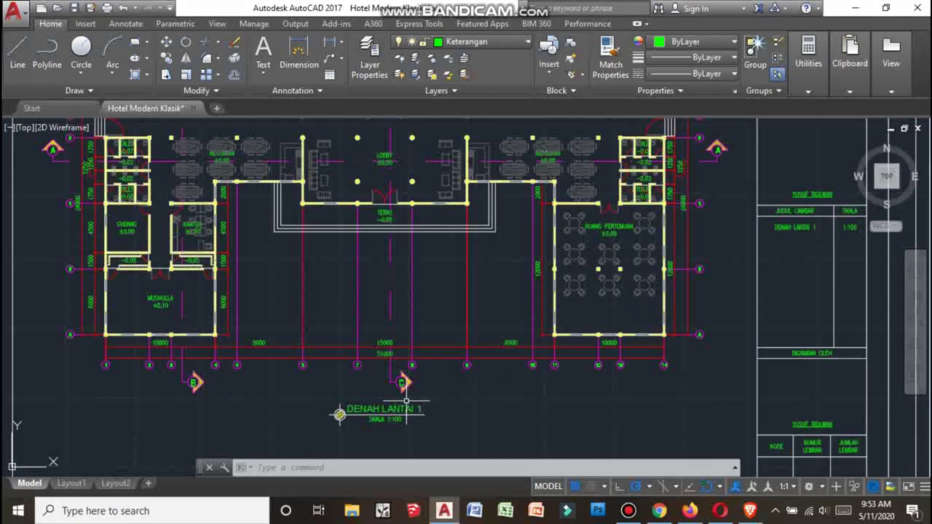
pyautogui.scroll(2, 412, 397)
pyautogui.scroll(-4, 415, 408)
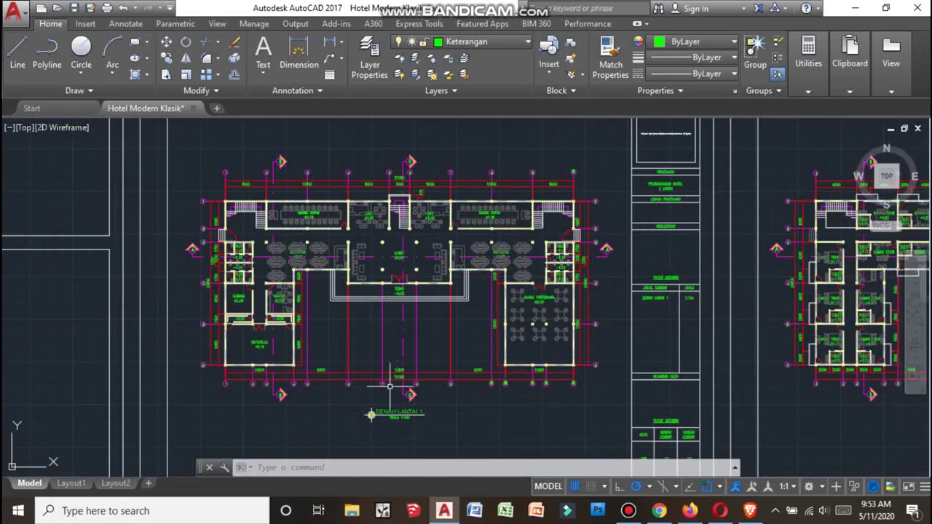
pyautogui.scroll(4, 389, 386)
pyautogui.scroll(-2, 385, 388)
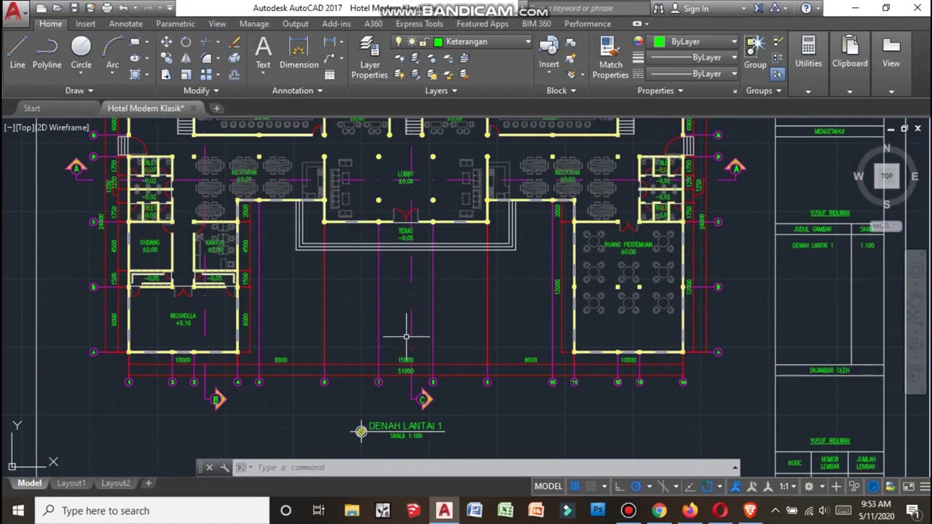
pyautogui.scroll(-1, 406, 342)
pyautogui.scroll(1, 385, 371)
pyautogui.scroll(-2, 395, 371)
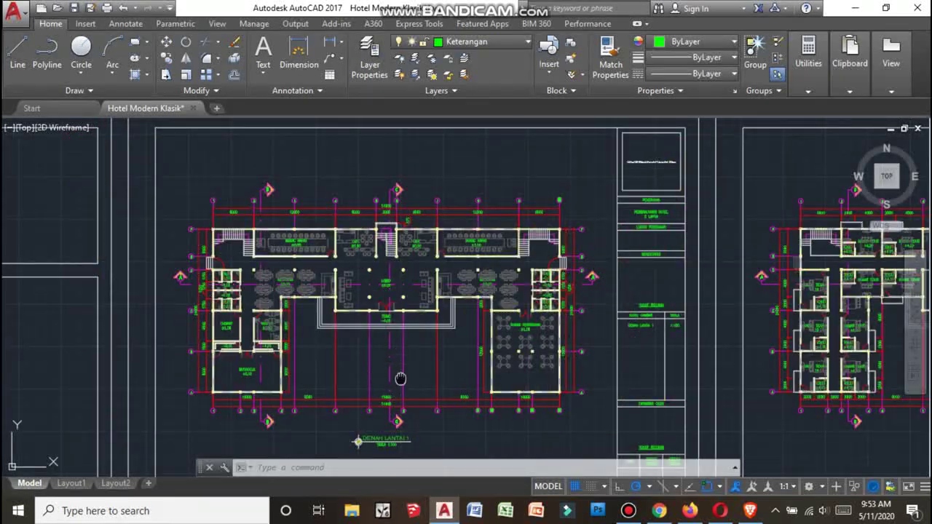
pyautogui.moveTo(400, 378); pyautogui.dragTo(403, 355, button='middle')
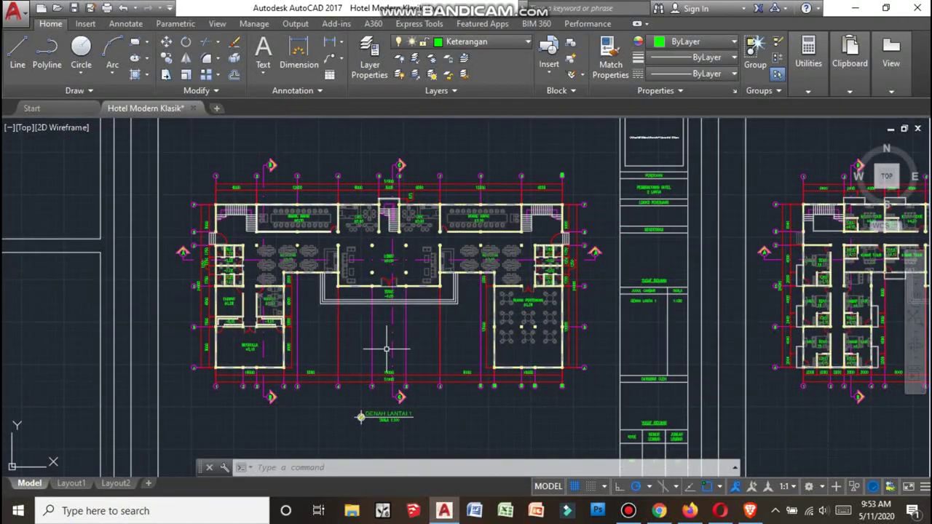
pyautogui.scroll(3, 393, 260)
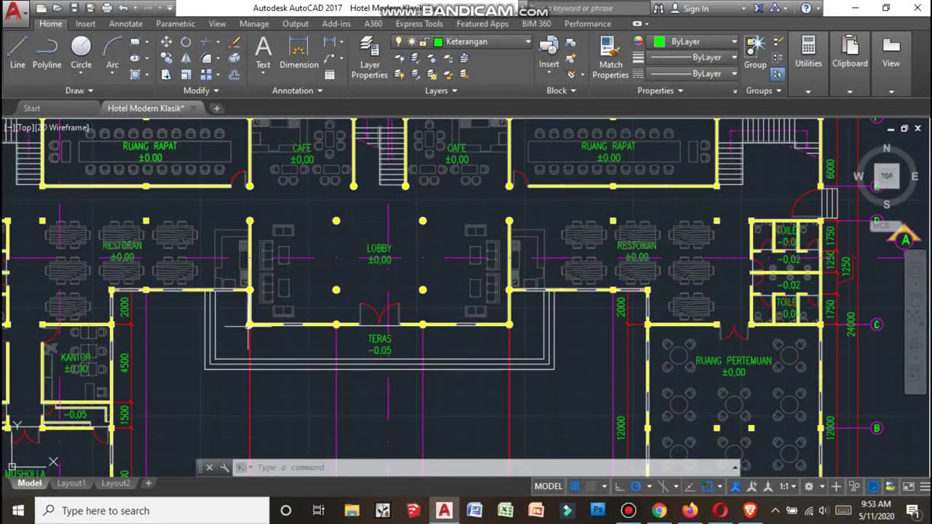
pyautogui.scroll(-3, 356, 315)
pyautogui.scroll(5, 328, 313)
pyautogui.scroll(-5, 321, 312)
pyautogui.scroll(5, 352, 311)
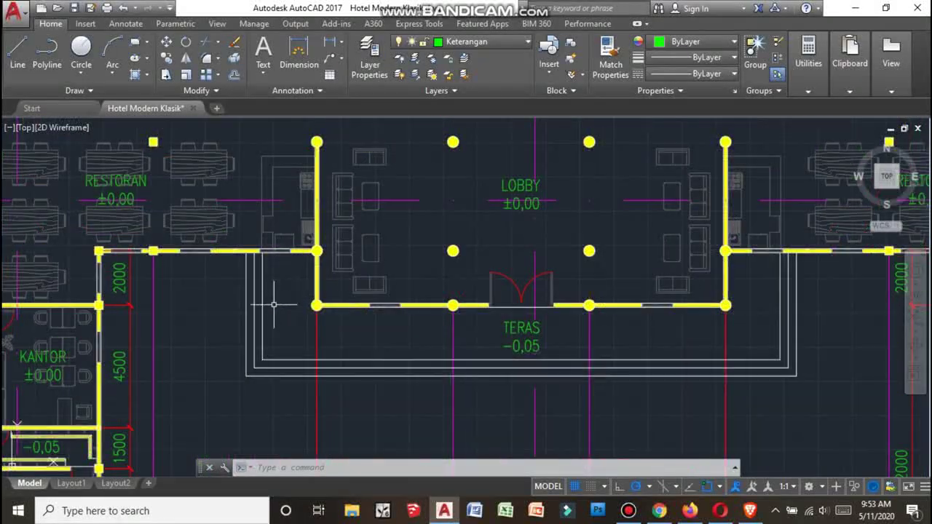
pyautogui.scroll(-4, 315, 290)
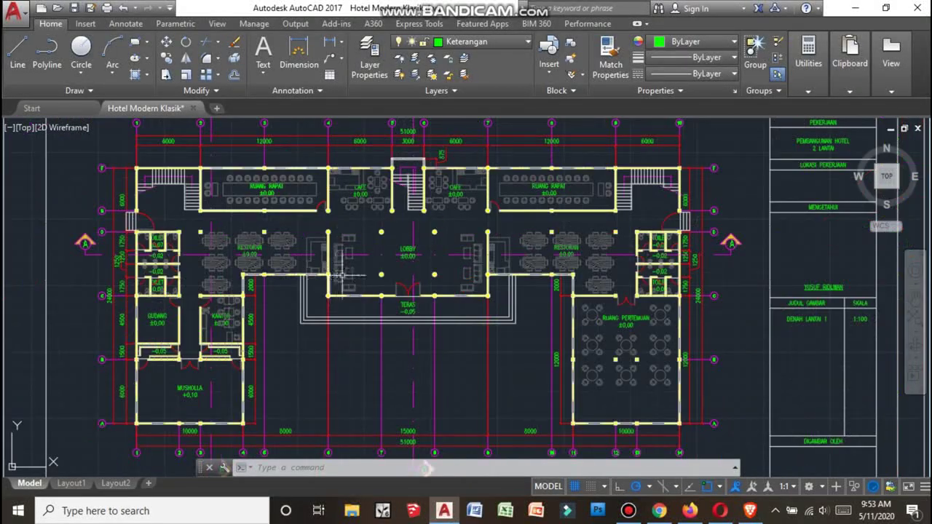
pyautogui.scroll(-2, 394, 281)
pyautogui.scroll(2, 350, 281)
pyautogui.scroll(1, 328, 283)
pyautogui.scroll(1, 316, 282)
pyautogui.moveTo(317, 282); pyautogui.dragTo(488, 236, button='middle')
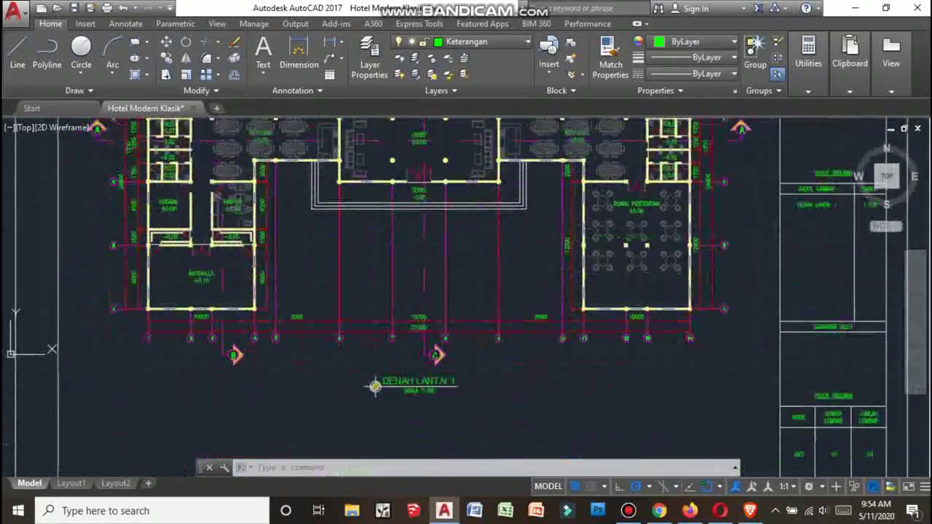
pyautogui.scroll(1, 437, 247)
pyautogui.scroll(1, 426, 233)
pyautogui.scroll(3, 409, 184)
pyautogui.scroll(-3, 409, 184)
pyautogui.scroll(-2, 364, 255)
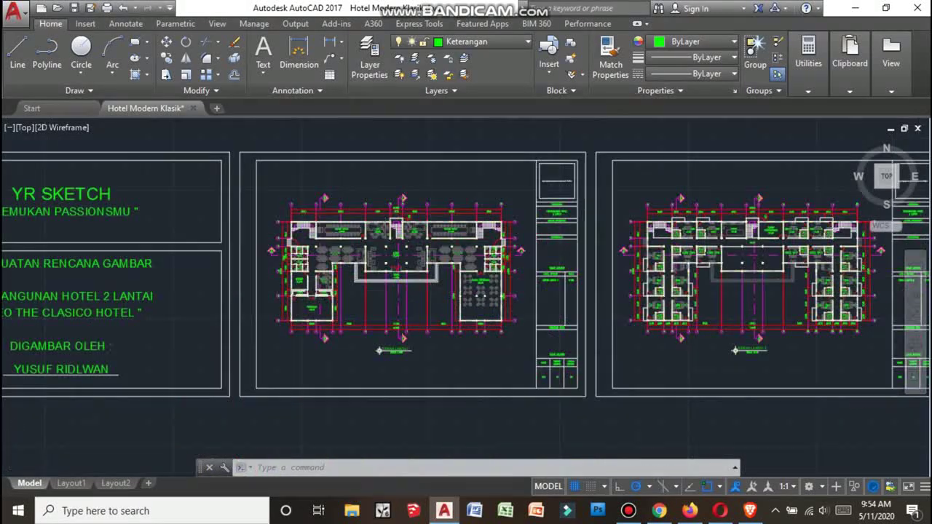
pyautogui.scroll(3, 328, 300)
pyautogui.moveTo(328, 300)
pyautogui.mouseDown(button='middle')
pyautogui.moveTo(393, 272)
pyautogui.moveTo(331, 236)
pyautogui.moveTo(383, 296)
pyautogui.moveTo(329, 313)
pyautogui.moveTo(270, 287)
pyautogui.moveTo(323, 266)
pyautogui.moveTo(483, 314)
pyautogui.moveTo(547, 312)
pyautogui.moveTo(343, 199)
pyautogui.moveTo(399, 246)
pyautogui.moveTo(358, 305)
pyautogui.mouseUp(button='middle')
# Zoom in on the lobby, teras entrance doors and the cafés above the lobby
pyautogui.scroll(1, 371, 327)
pyautogui.scroll(1, 340, 349)
pyautogui.scroll(1, 267, 281)
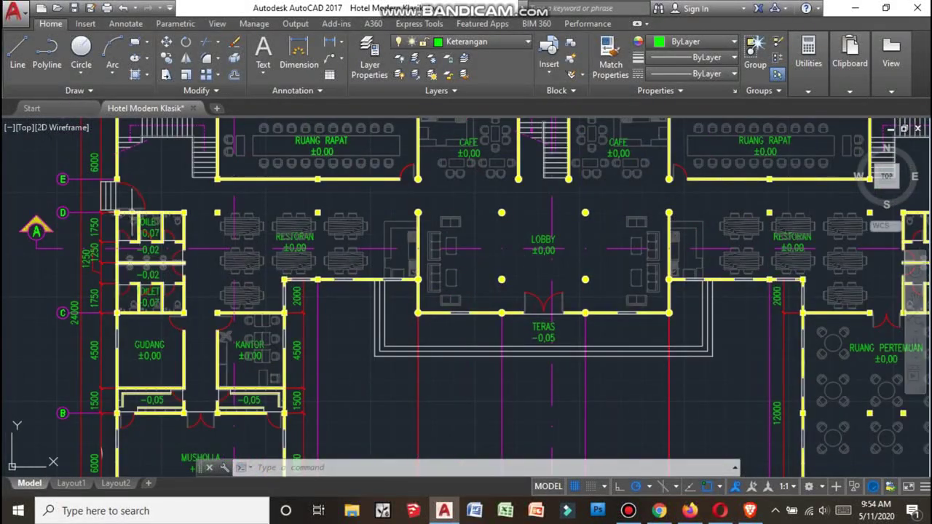
pyautogui.scroll(-3, 192, 232)
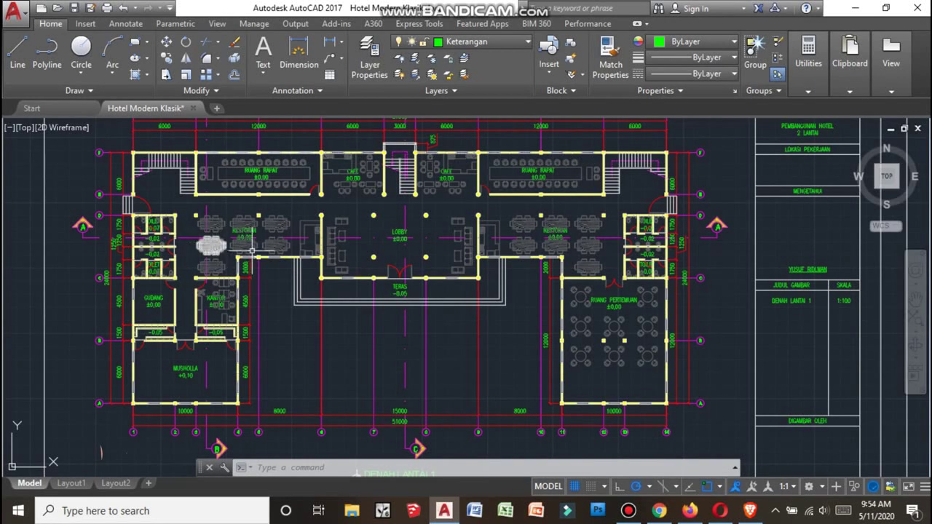
pyautogui.scroll(2, 411, 262)
pyautogui.scroll(2, 412, 261)
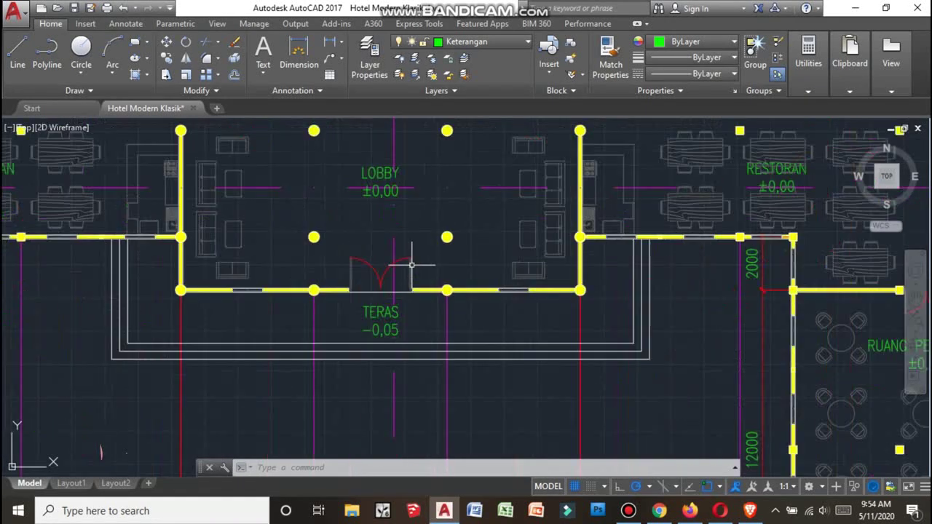
pyautogui.moveTo(412, 264); pyautogui.dragTo(412, 277, button='middle')
pyautogui.scroll(-2, 393, 309)
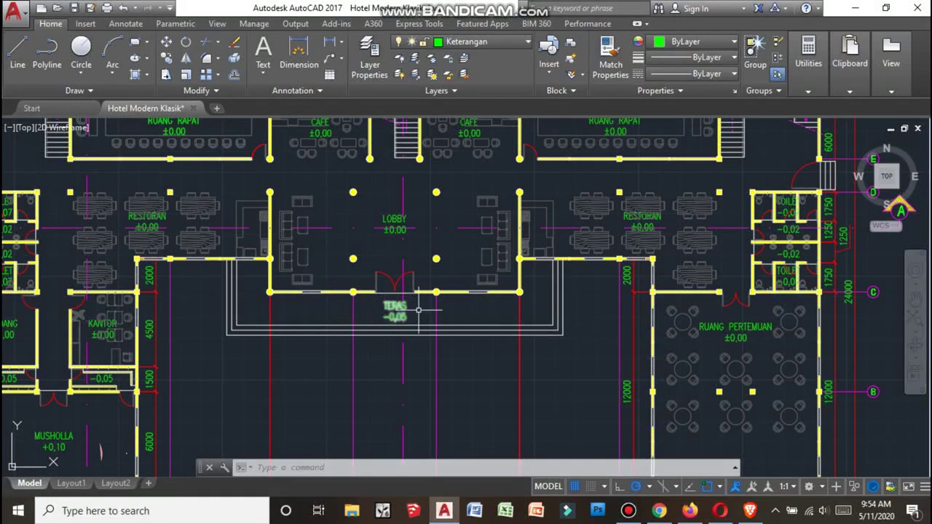
pyautogui.scroll(-2, 418, 310)
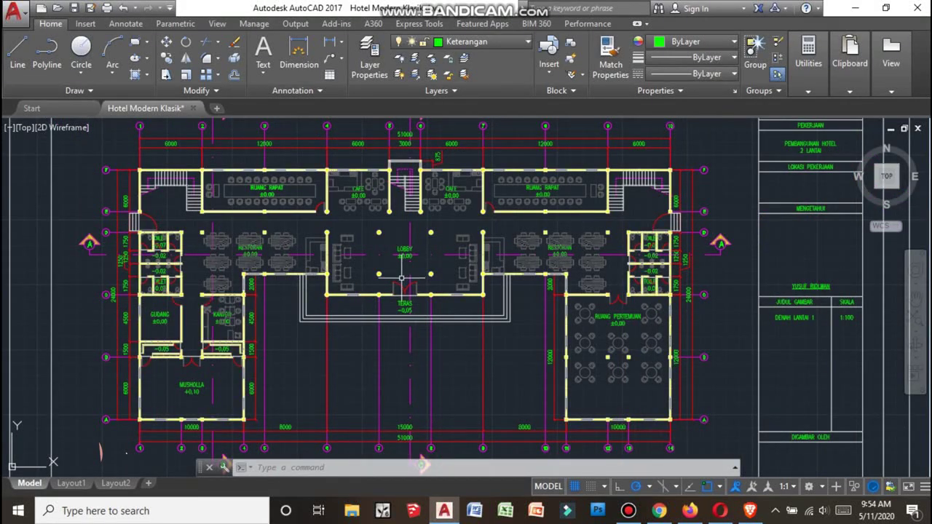
pyautogui.scroll(2, 401, 278)
pyautogui.scroll(-4, 405, 305)
pyautogui.scroll(4, 408, 332)
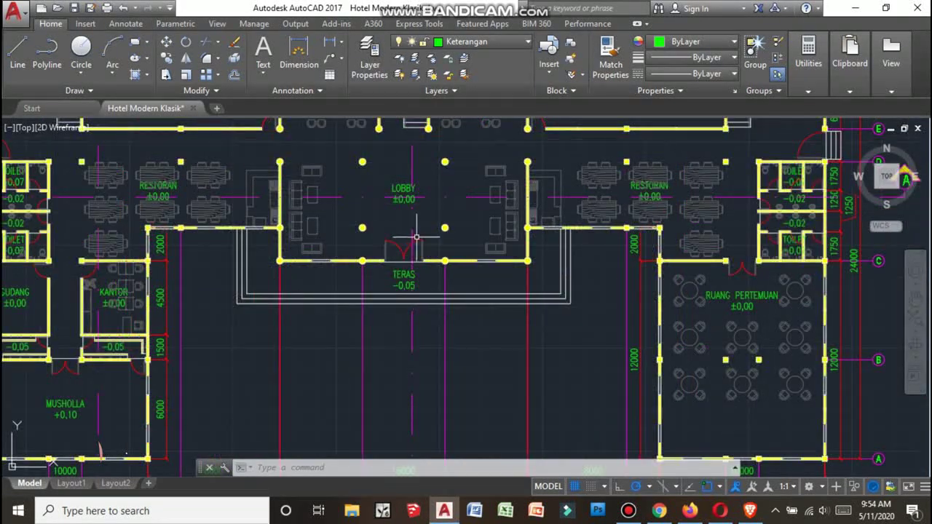
pyautogui.scroll(4, 416, 237)
pyautogui.moveTo(420, 241); pyautogui.dragTo(499, 249, button='middle')
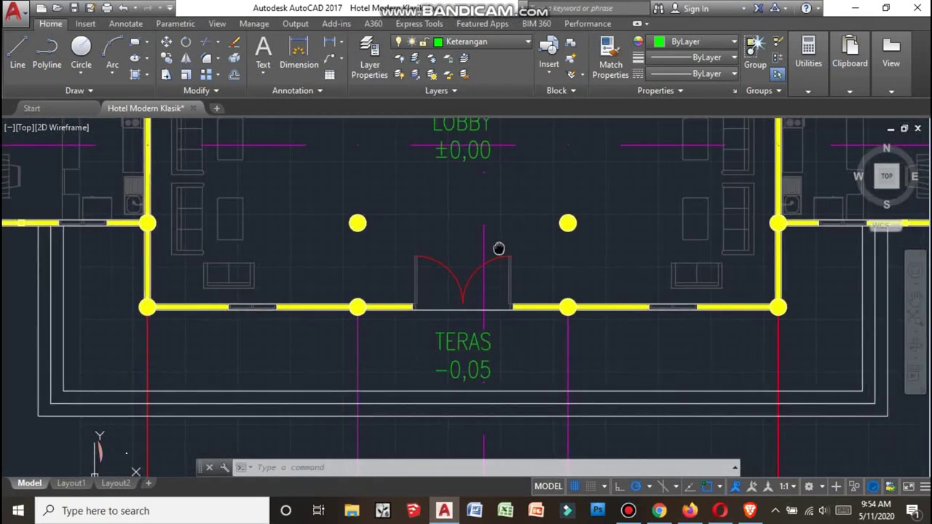
pyautogui.scroll(-2, 499, 248)
pyautogui.moveTo(498, 242)
pyautogui.mouseDown(button='middle')
pyautogui.moveTo(474, 357)
pyautogui.moveTo(381, 367)
pyautogui.mouseUp(button='middle')
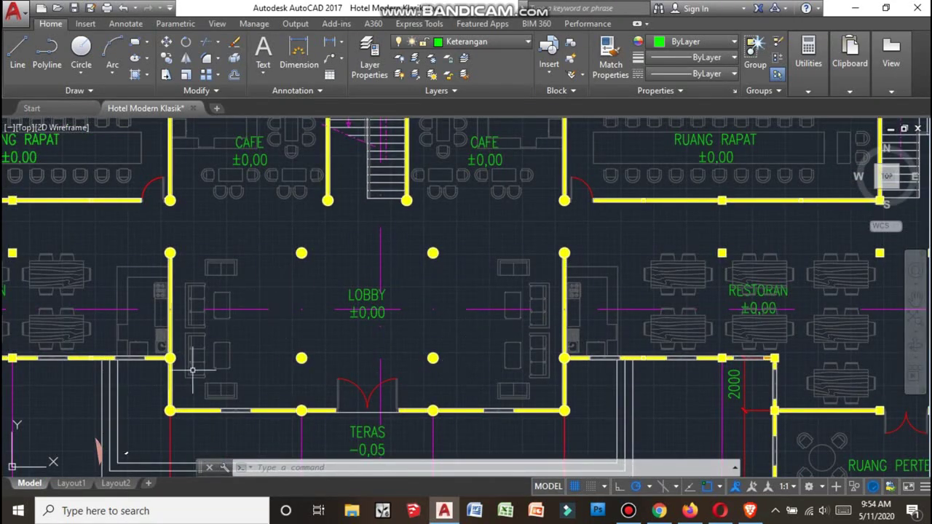
pyautogui.scroll(-1, 444, 323)
pyautogui.scroll(1, 378, 299)
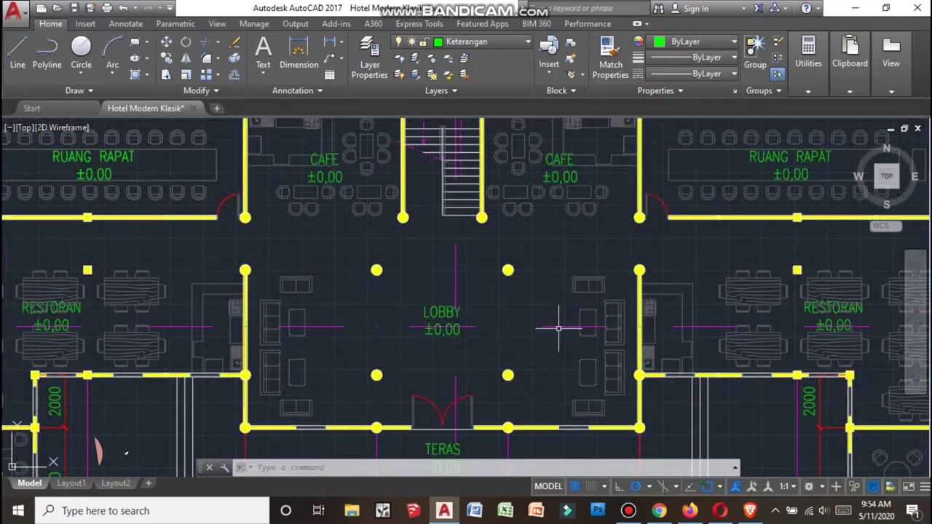
pyautogui.scroll(-3, 439, 311)
pyautogui.scroll(2, 445, 306)
pyautogui.moveTo(451, 273); pyautogui.dragTo(436, 311, button='middle')
pyautogui.scroll(-1, 437, 312)
pyautogui.scroll(3, 437, 312)
pyautogui.scroll(-2, 437, 315)
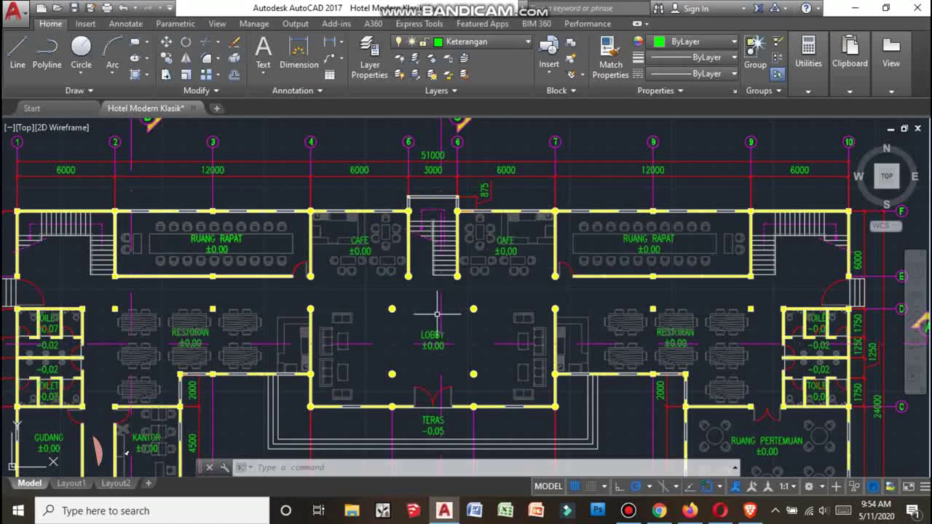
pyautogui.scroll(2, 437, 314)
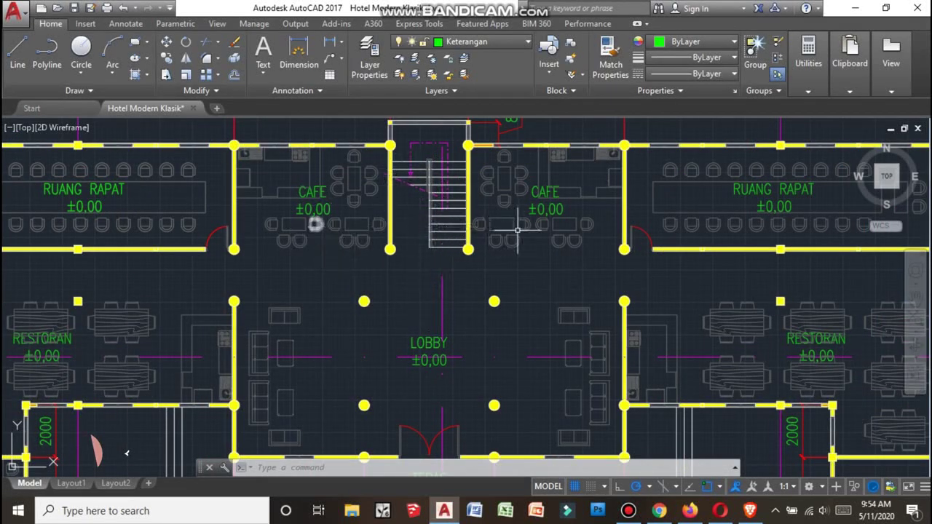
pyautogui.scroll(-2, 513, 233)
pyautogui.scroll(4, 499, 239)
pyautogui.scroll(-4, 442, 246)
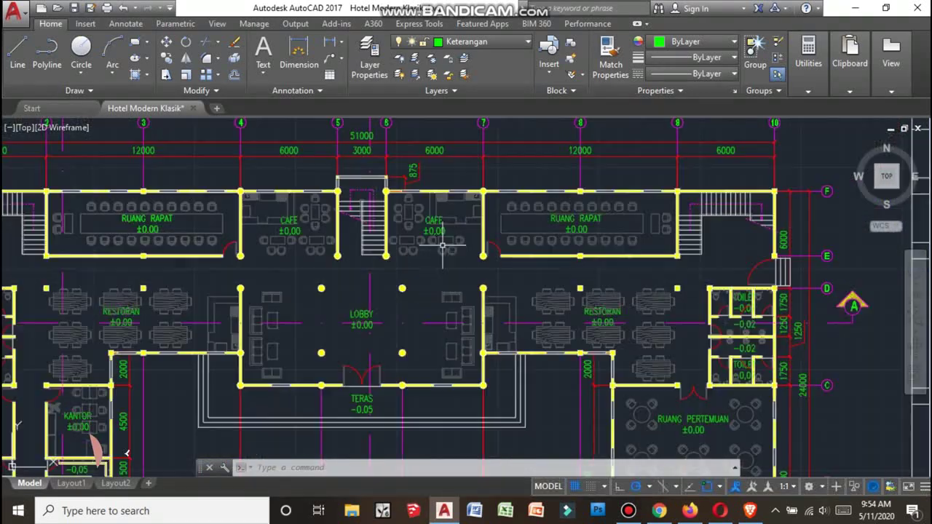
pyautogui.scroll(2, 386, 244)
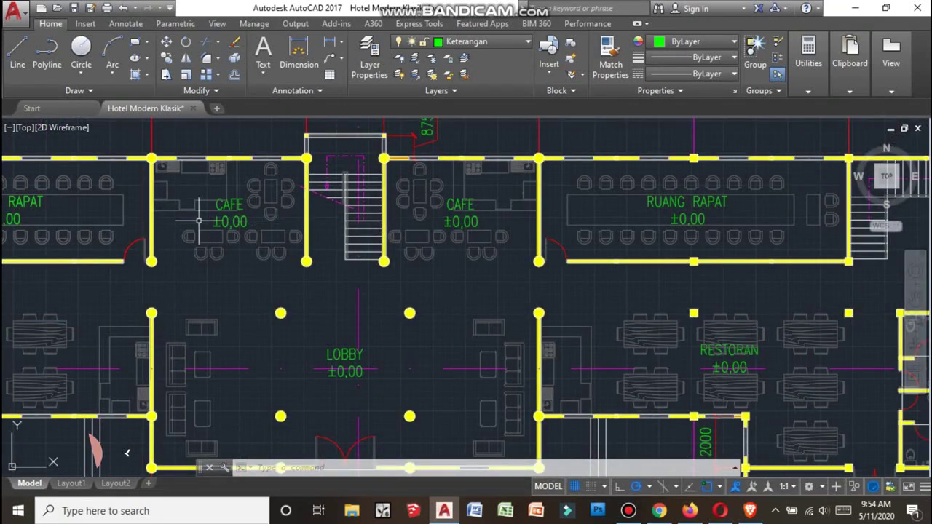
pyautogui.scroll(-3, 275, 217)
pyautogui.scroll(2, 276, 213)
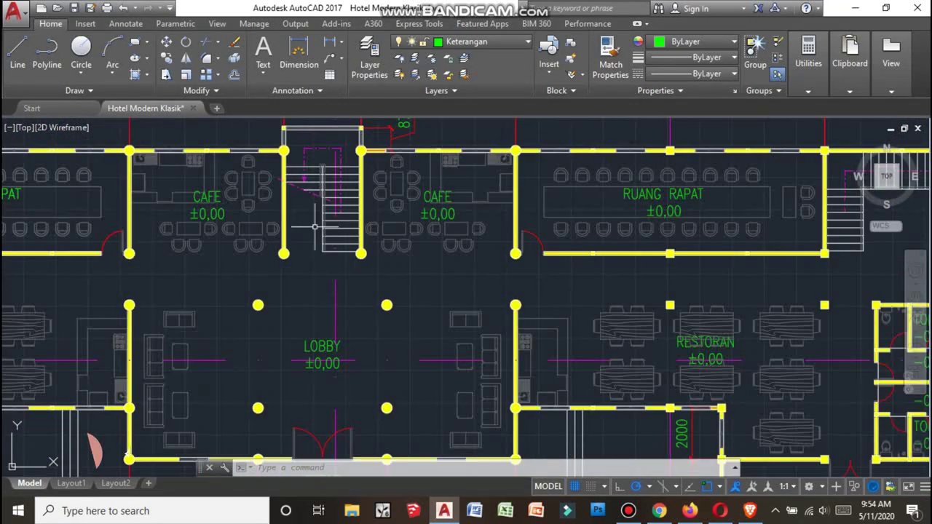
pyautogui.scroll(-2, 324, 222)
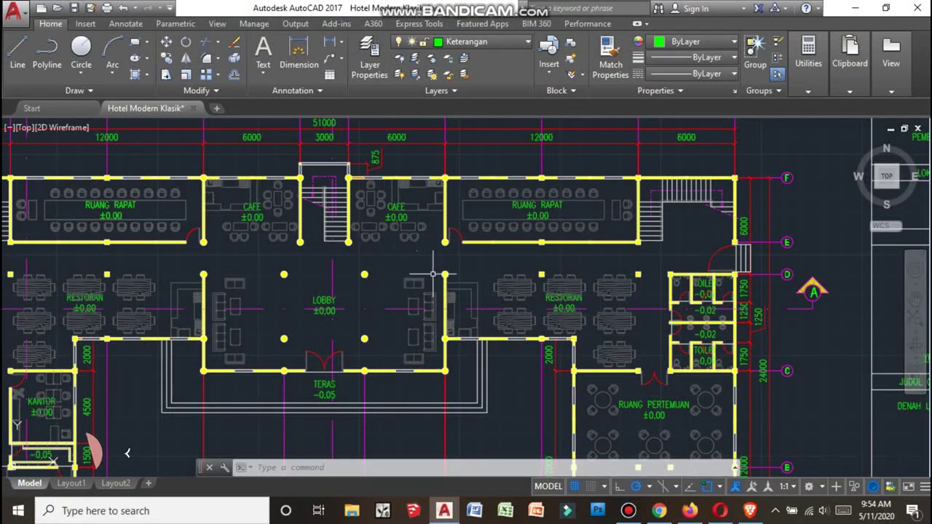
pyautogui.scroll(-2, 442, 267)
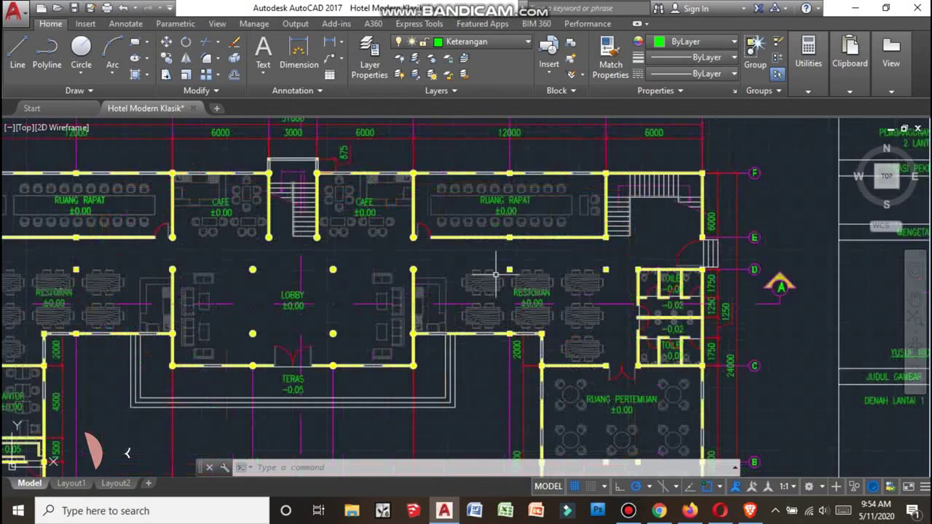
pyautogui.scroll(2, 480, 269)
pyautogui.scroll(2, 497, 267)
# Inspect the right wing: title block, restaurant, toilets, stair and Ruang Pertemuan
pyautogui.moveTo(558, 193); pyautogui.dragTo(469, 214, button='middle')
pyautogui.scroll(-2, 469, 213)
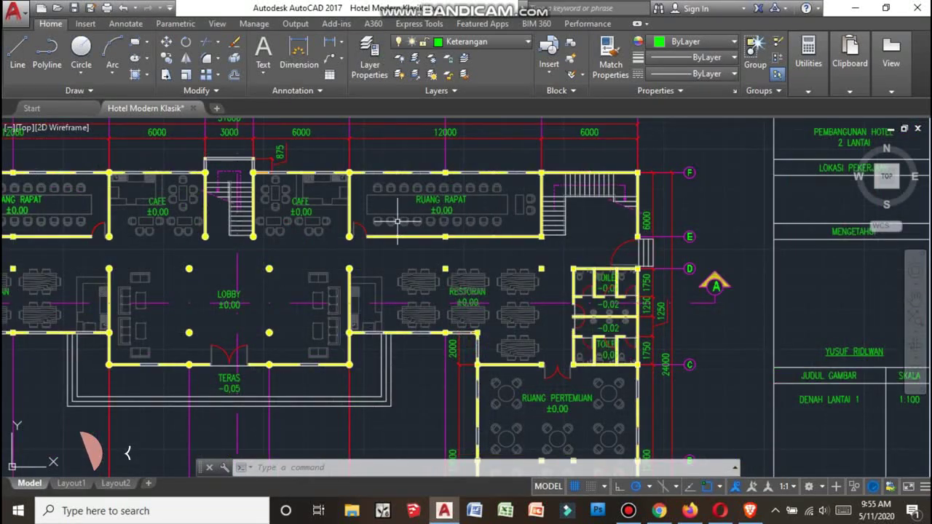
pyautogui.scroll(5, 398, 220)
pyautogui.scroll(-3, 404, 216)
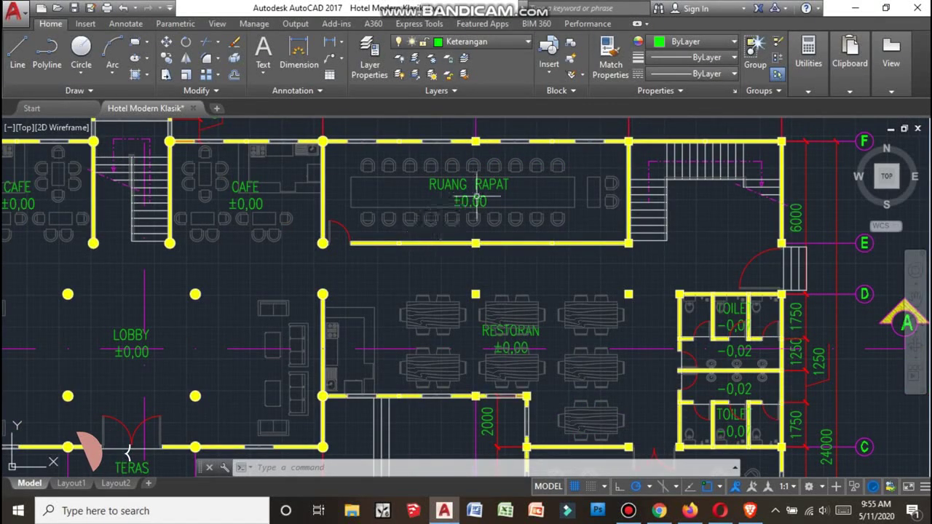
pyautogui.moveTo(557, 348)
pyautogui.mouseDown(button='middle')
pyautogui.moveTo(385, 211)
pyautogui.moveTo(345, 237)
pyautogui.moveTo(339, 341)
pyautogui.mouseUp(button='middle')
pyautogui.scroll(-3, 359, 339)
pyautogui.scroll(3, 417, 286)
pyautogui.scroll(-3, 468, 242)
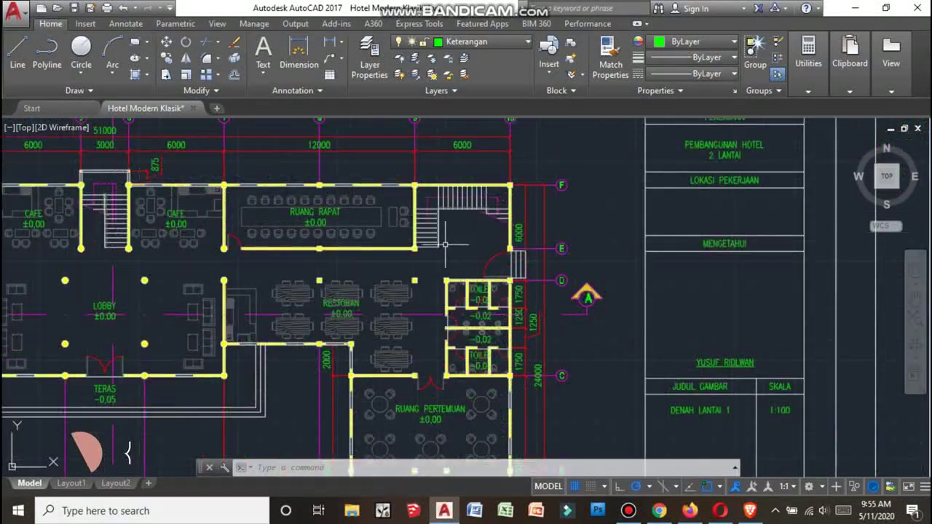
pyautogui.scroll(3, 483, 246)
pyautogui.scroll(-3, 482, 245)
pyautogui.scroll(3, 616, 188)
pyautogui.moveTo(616, 188); pyautogui.dragTo(607, 216, button='middle')
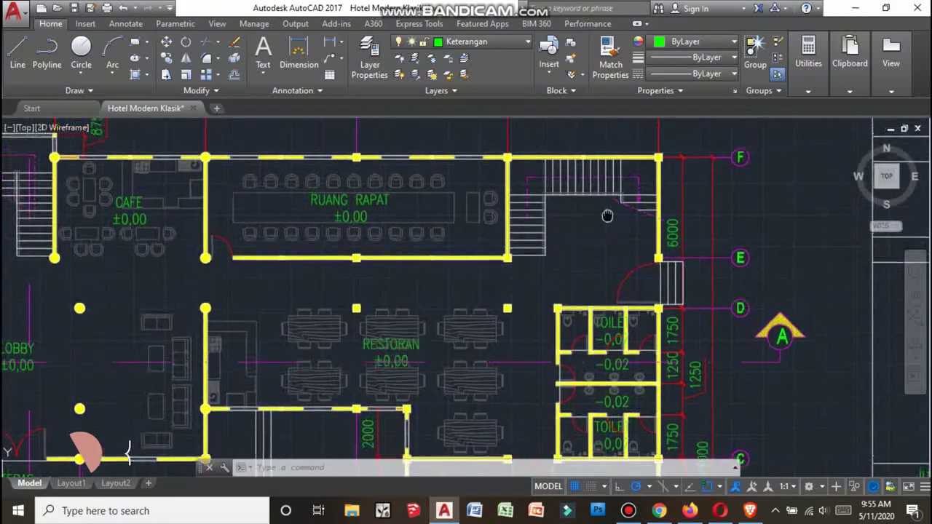
pyautogui.scroll(-3, 576, 224)
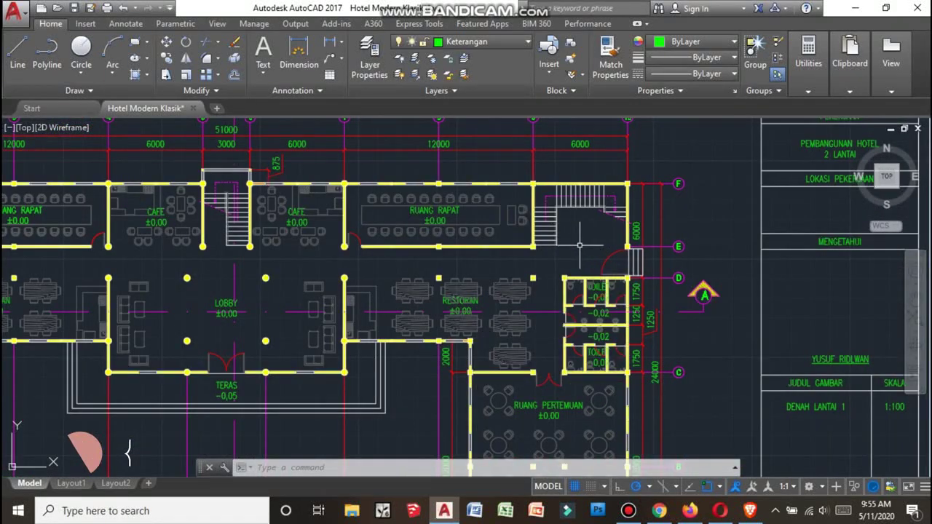
pyautogui.scroll(2, 580, 245)
pyautogui.scroll(-2, 578, 235)
pyautogui.scroll(2, 578, 236)
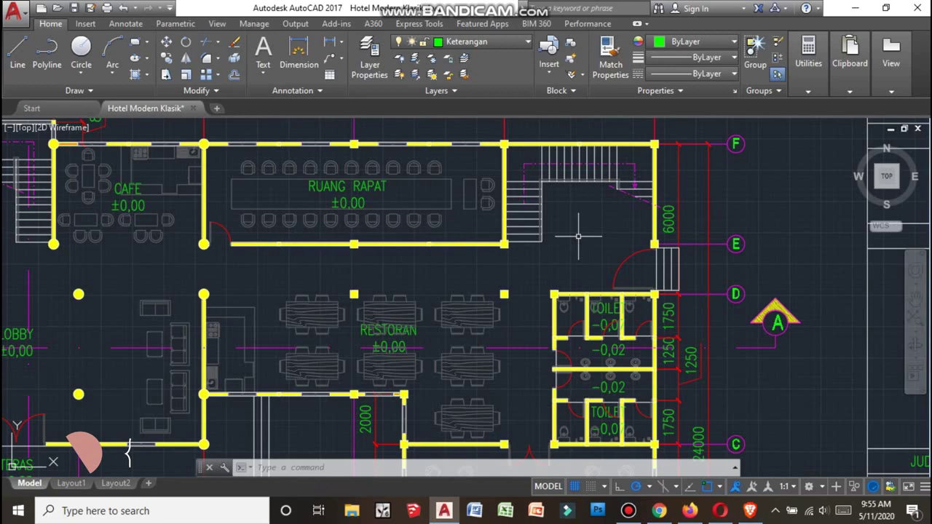
pyautogui.scroll(-2, 549, 226)
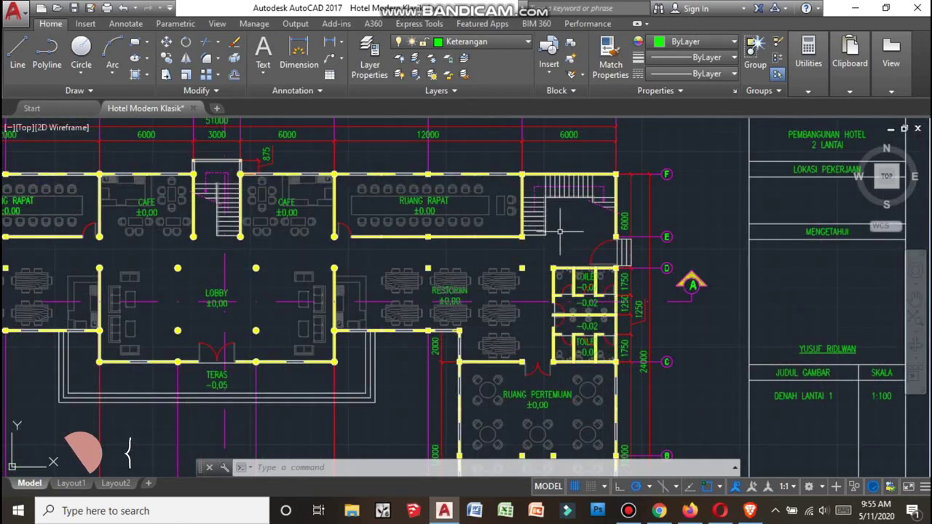
pyautogui.scroll(2, 560, 232)
pyautogui.scroll(-2, 504, 218)
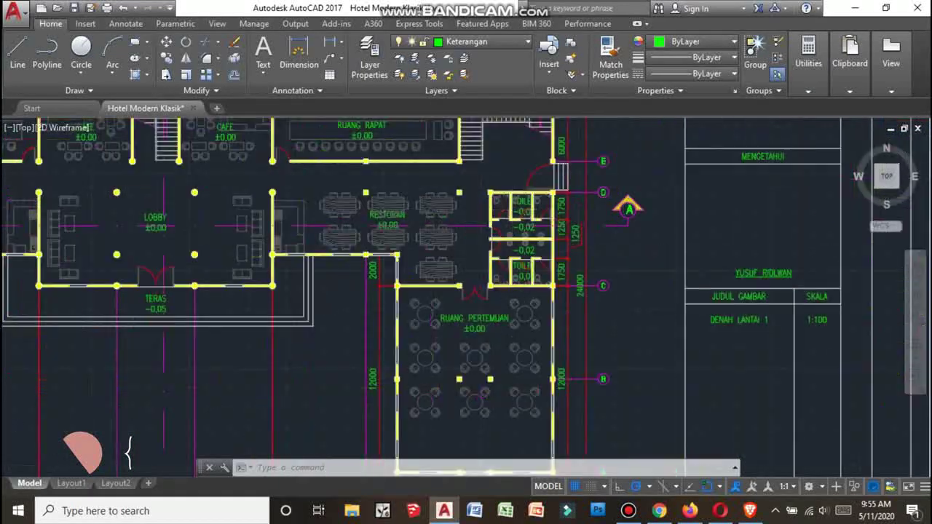
pyautogui.scroll(4, 509, 204)
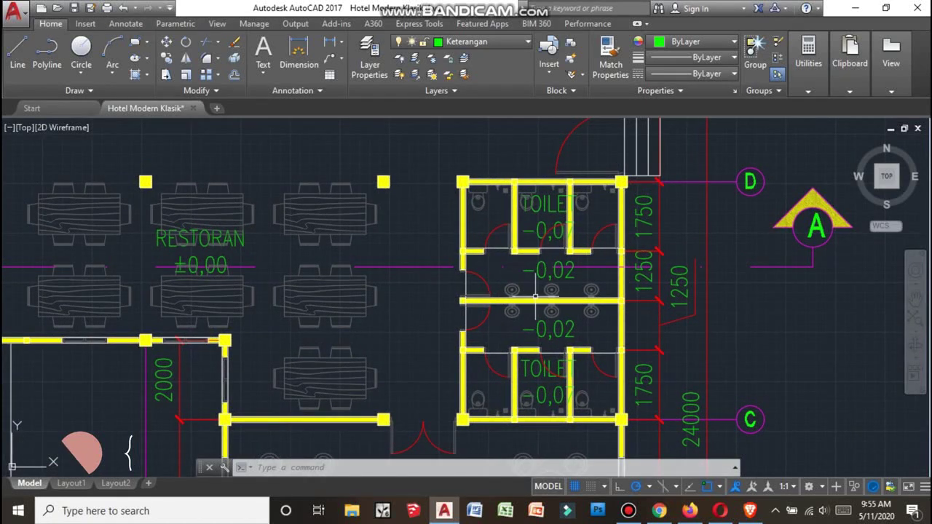
pyautogui.scroll(-4, 530, 276)
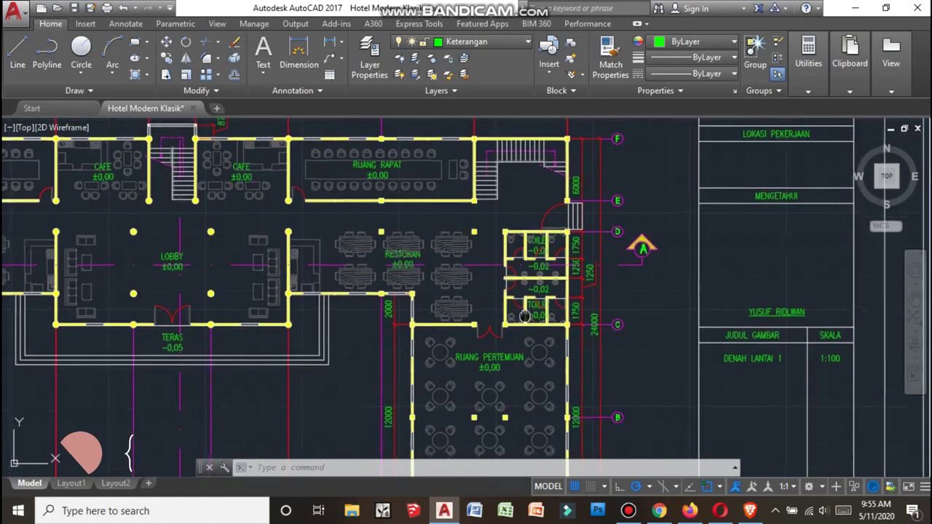
pyautogui.scroll(4, 578, 174)
pyautogui.scroll(-4, 533, 273)
pyautogui.scroll(-2, 533, 273)
pyautogui.scroll(4, 636, 275)
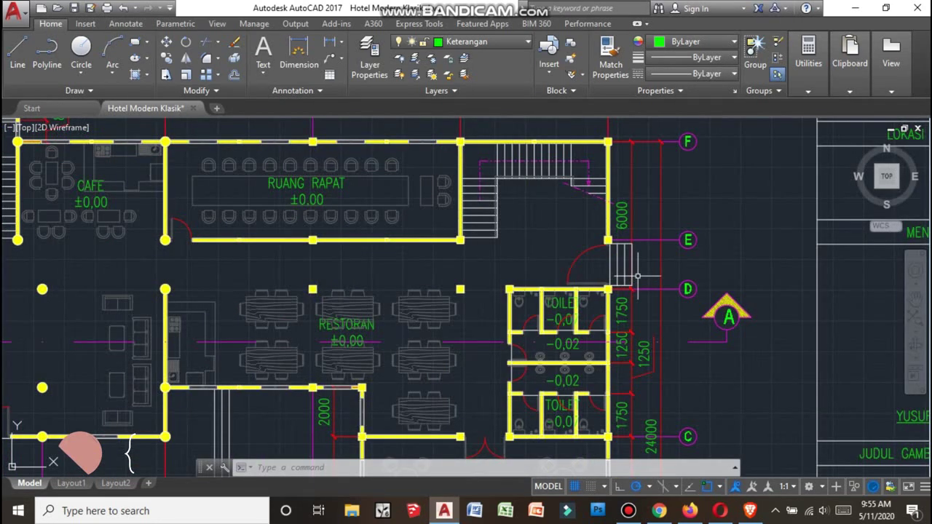
pyautogui.scroll(-2, 590, 254)
pyautogui.scroll(-2, 593, 249)
pyautogui.scroll(6, 603, 249)
pyautogui.scroll(-2, 605, 247)
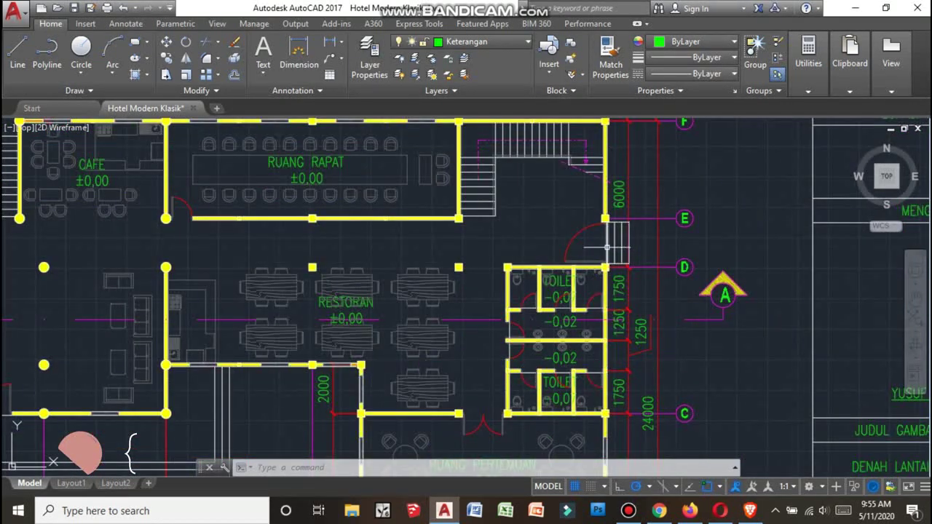
pyautogui.scroll(4, 605, 248)
pyautogui.scroll(-4, 582, 220)
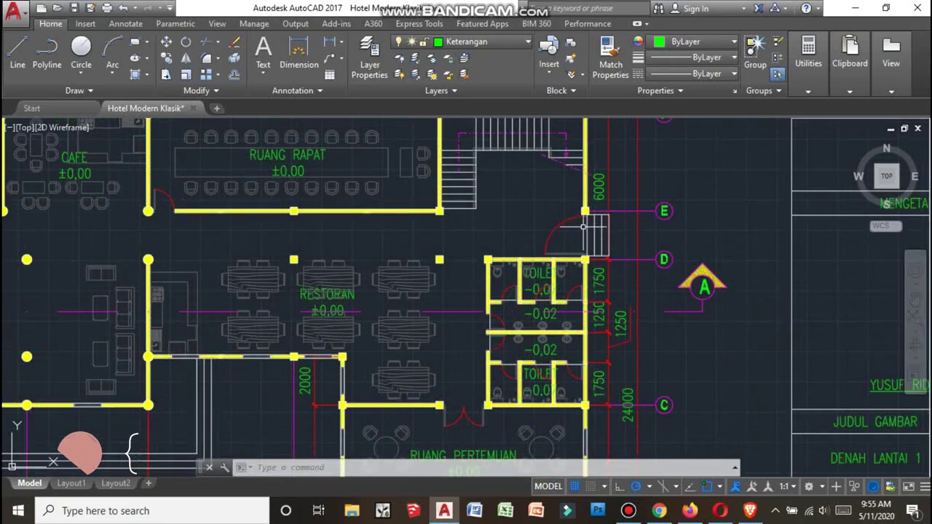
pyautogui.scroll(-4, 582, 226)
pyautogui.scroll(2, 364, 229)
pyautogui.scroll(4, 263, 233)
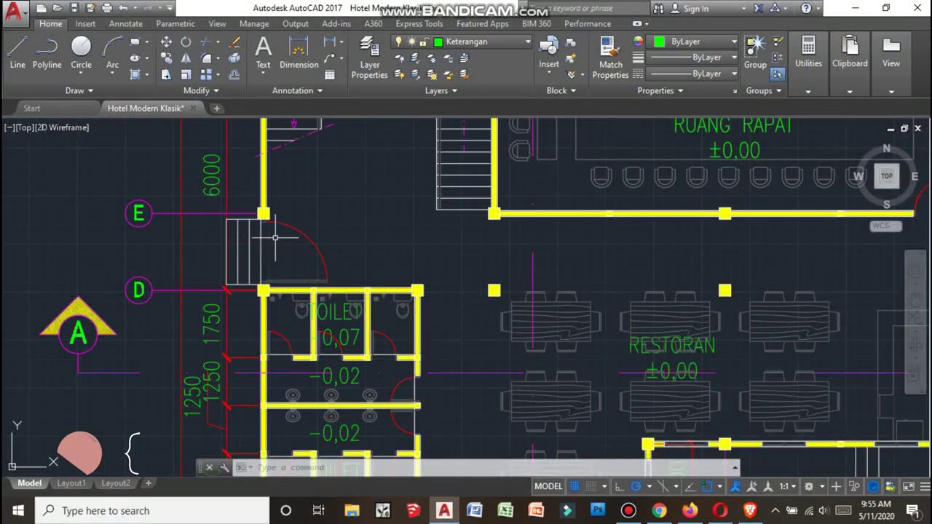
pyautogui.scroll(-6, 275, 237)
pyautogui.scroll(-2, 286, 239)
pyautogui.scroll(7, 596, 250)
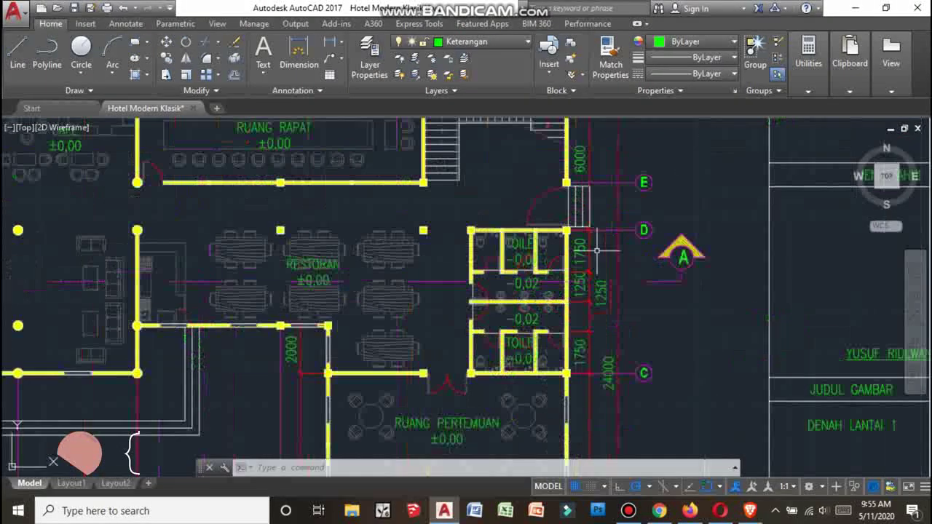
# Centre Ruang Pertemuan, then examine the neighbouring restaurant and toilet areas
pyautogui.moveTo(549, 254); pyautogui.dragTo(520, 165, button='middle')
pyautogui.scroll(-3, 455, 211)
pyautogui.scroll(3, 455, 212)
pyautogui.moveTo(455, 212); pyautogui.dragTo(503, 246, button='middle')
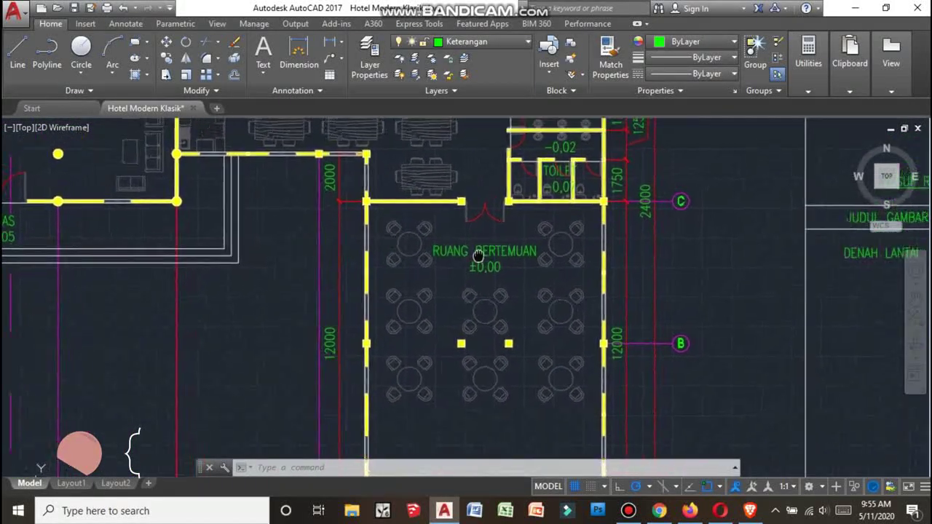
pyautogui.scroll(-2, 435, 270)
pyautogui.scroll(-3, 435, 270)
pyautogui.scroll(7, 513, 286)
pyautogui.scroll(-4, 513, 286)
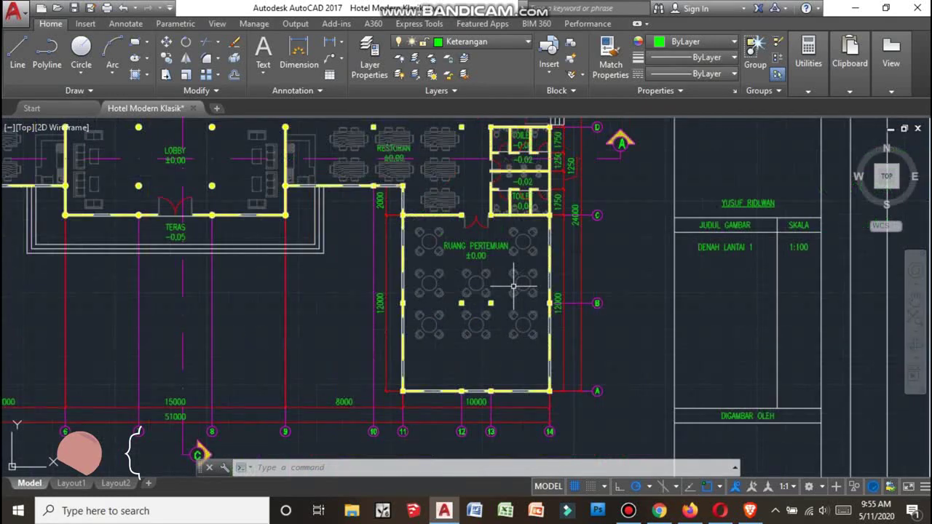
pyautogui.scroll(4, 490, 260)
pyautogui.scroll(-7, 466, 235)
pyautogui.scroll(4, 447, 267)
pyautogui.scroll(3, 498, 246)
pyautogui.moveTo(498, 246)
pyautogui.mouseDown(button='middle')
pyautogui.moveTo(502, 270)
pyautogui.moveTo(439, 264)
pyautogui.mouseUp(button='middle')
pyautogui.scroll(-2, 509, 276)
pyautogui.scroll(-1, 512, 271)
pyautogui.scroll(3, 512, 271)
pyautogui.scroll(-3, 438, 264)
pyautogui.scroll(2, 444, 240)
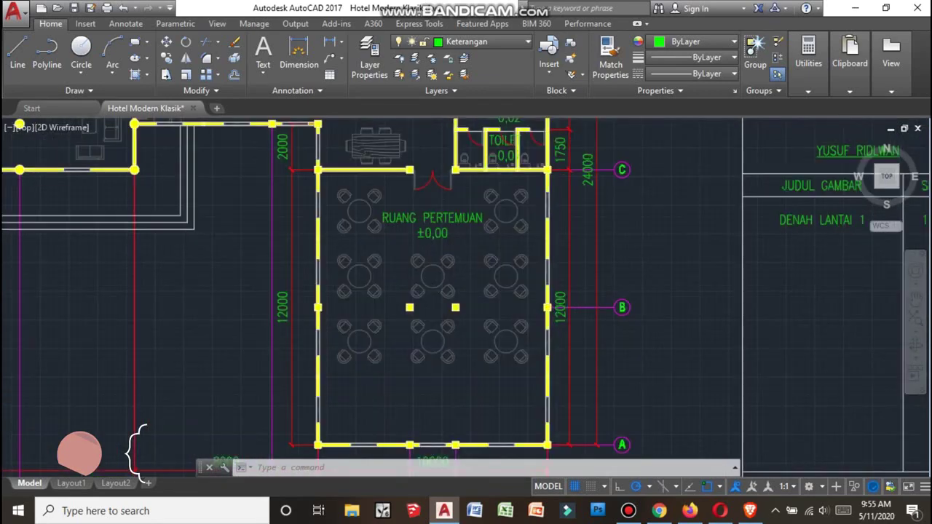
pyautogui.scroll(1, 449, 217)
pyautogui.moveTo(427, 195)
pyautogui.mouseDown(button='middle')
pyautogui.moveTo(495, 207)
pyautogui.moveTo(619, 289)
pyautogui.mouseUp(button='middle')
pyautogui.scroll(-3, 494, 207)
pyautogui.scroll(2, 499, 193)
pyautogui.scroll(-1, 499, 194)
pyautogui.scroll(-4, 618, 289)
pyautogui.scroll(2, 568, 248)
pyautogui.scroll(1, 564, 246)
pyautogui.scroll(-1, 562, 246)
pyautogui.moveTo(306, 210); pyautogui.dragTo(451, 208, button='middle')
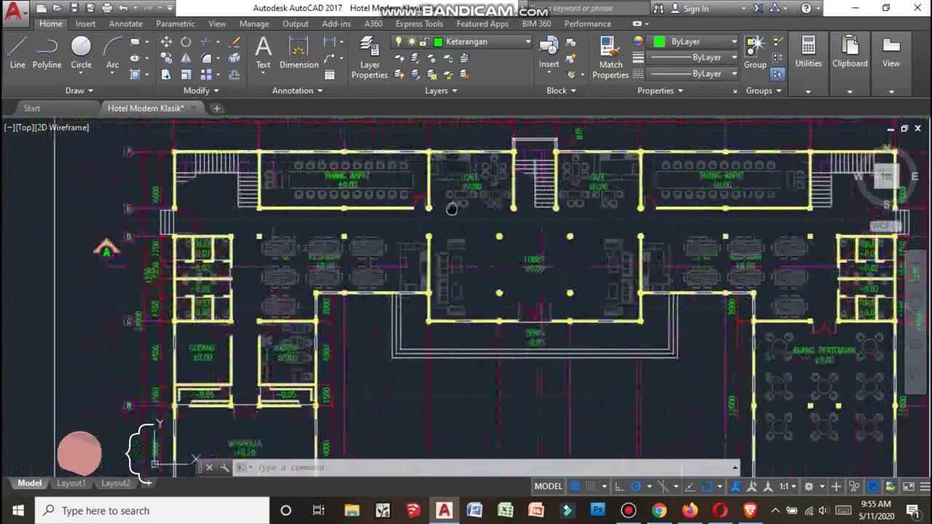
pyautogui.scroll(2, 302, 208)
pyautogui.scroll(2, 302, 208)
pyautogui.scroll(-1, 385, 224)
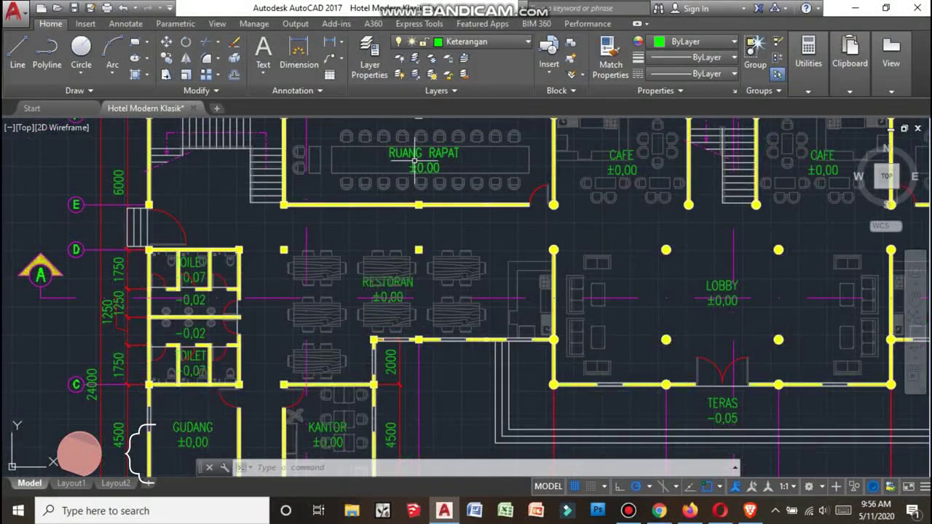
pyautogui.scroll(2, 415, 161)
pyautogui.moveTo(429, 182); pyautogui.dragTo(531, 131, button='middle')
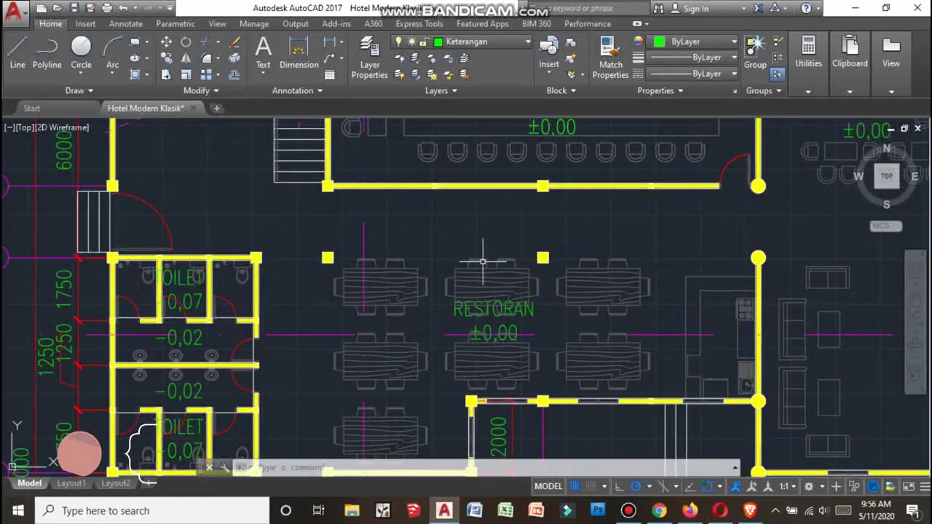
pyautogui.scroll(-4, 483, 291)
pyautogui.scroll(4, 482, 320)
pyautogui.scroll(-2, 500, 239)
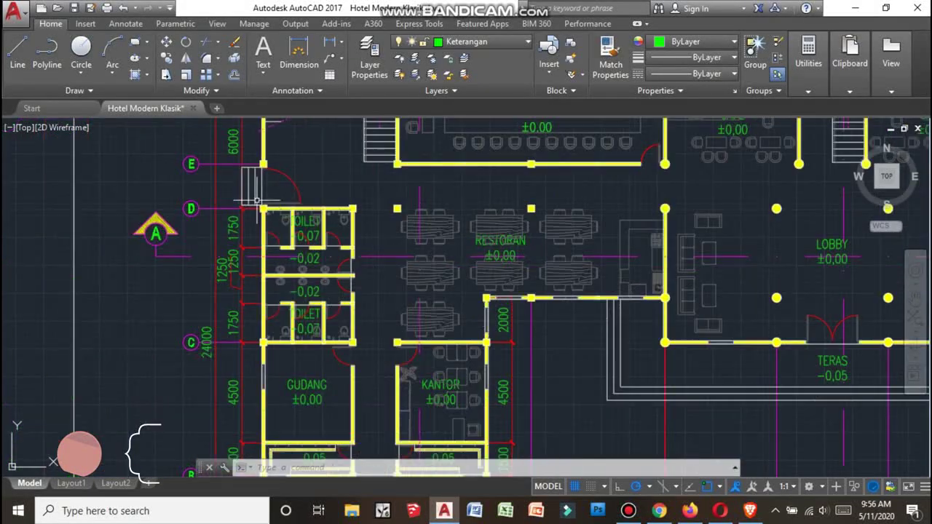
pyautogui.scroll(2, 257, 197)
pyautogui.scroll(-2, 364, 189)
pyautogui.scroll(-2, 397, 168)
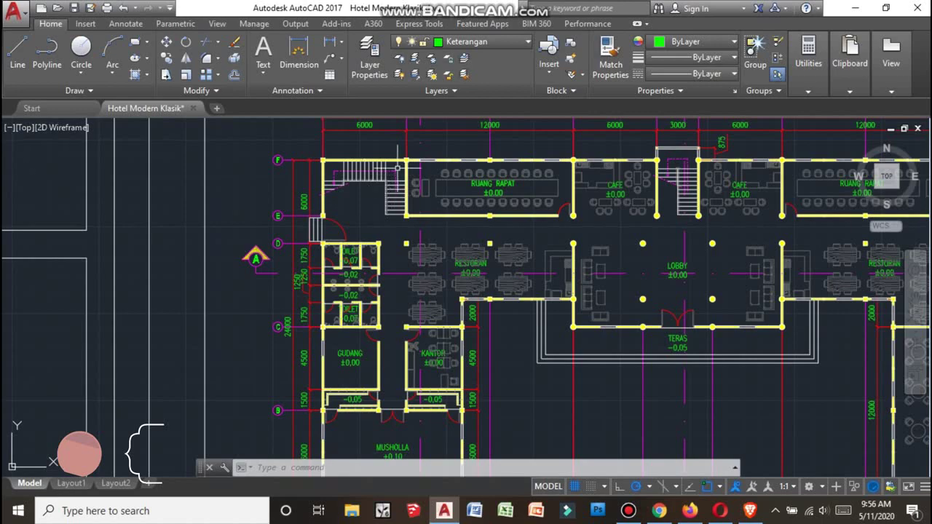
pyautogui.scroll(-3, 364, 190)
pyautogui.scroll(2, 364, 193)
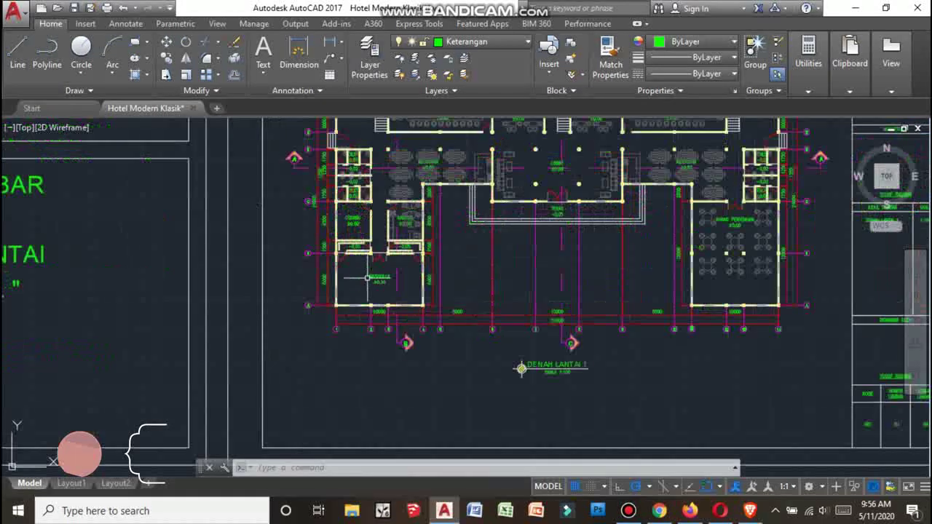
pyautogui.scroll(2, 365, 200)
# Zoom around the Gudang and Kantor rooms of the first-floor plan
pyautogui.moveTo(383, 212); pyautogui.dragTo(279, 302, button='middle')
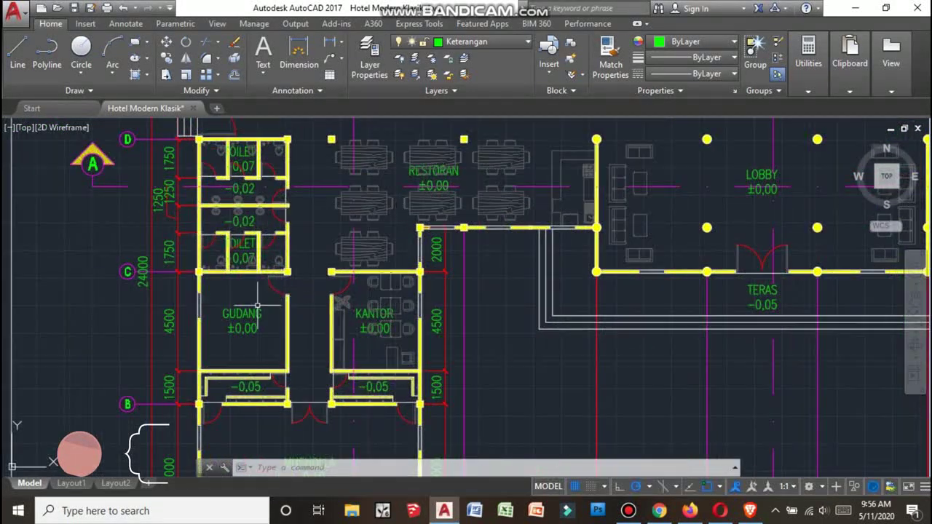
pyautogui.scroll(-3, 355, 280)
pyautogui.scroll(2, 355, 281)
pyautogui.scroll(2, 337, 289)
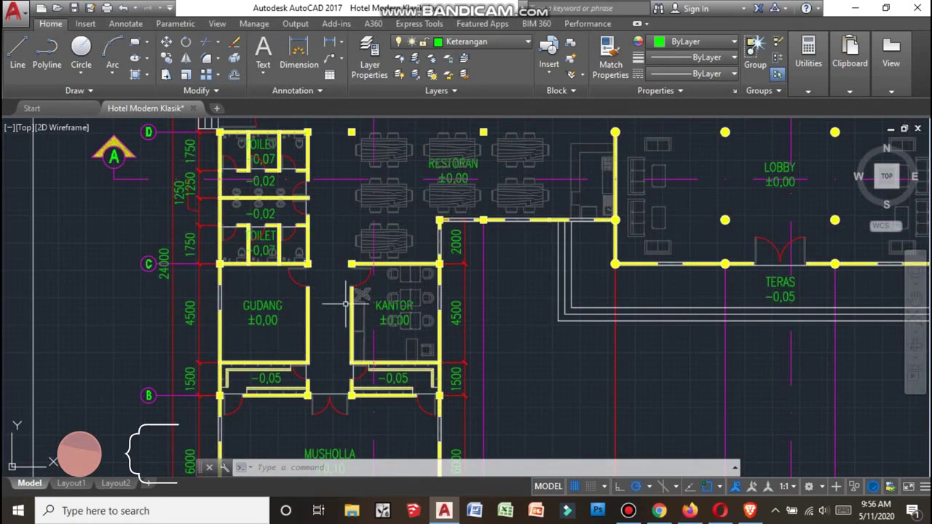
pyautogui.scroll(-2, 372, 249)
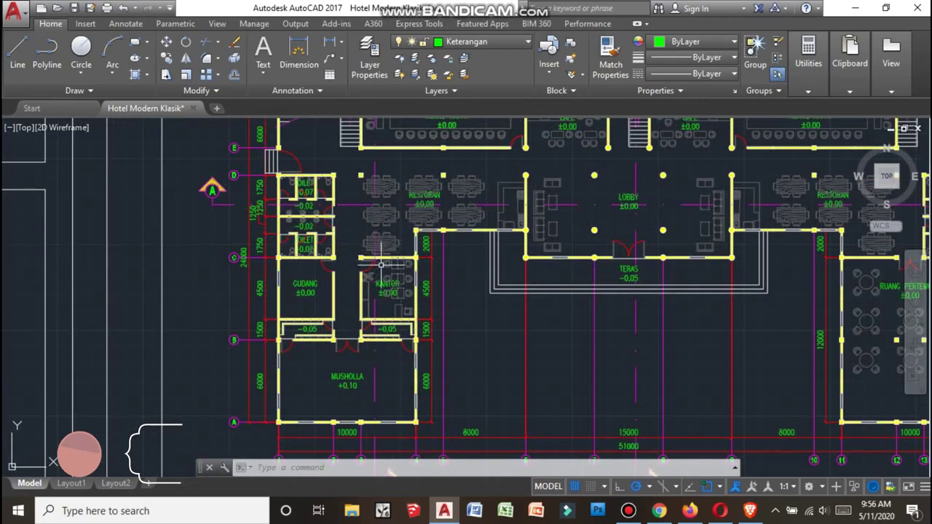
pyautogui.scroll(3, 373, 250)
pyautogui.scroll(-2, 386, 258)
pyautogui.scroll(4, 401, 269)
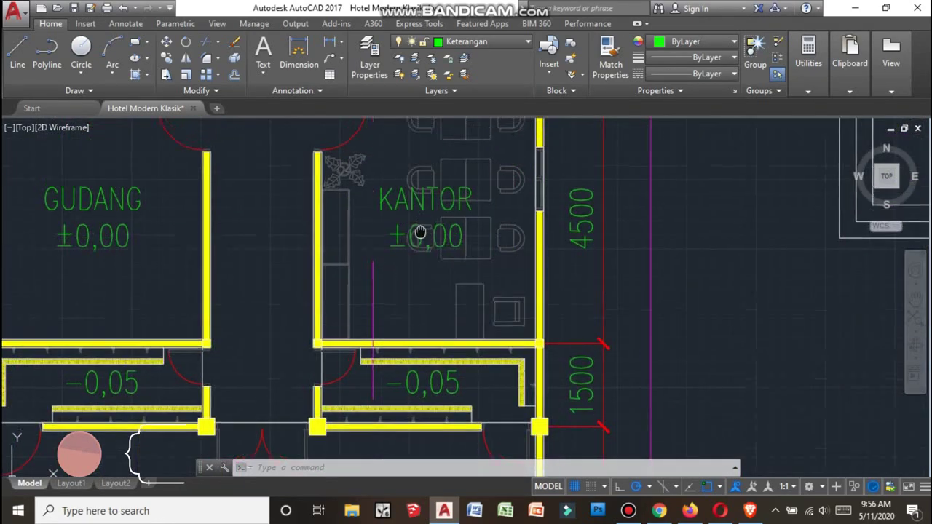
pyautogui.scroll(-4, 364, 251)
pyautogui.scroll(2, 261, 256)
pyautogui.scroll(-5, 364, 228)
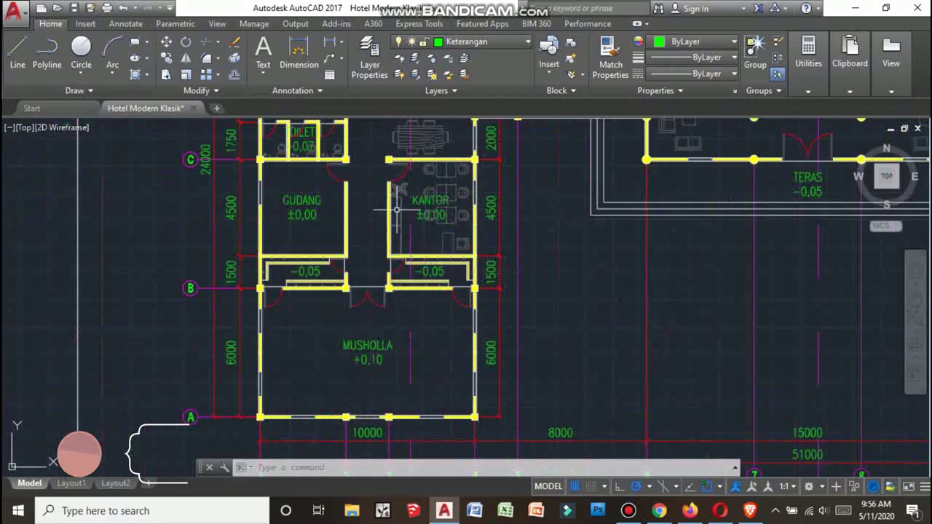
pyautogui.scroll(-3, 397, 210)
pyautogui.scroll(3, 384, 326)
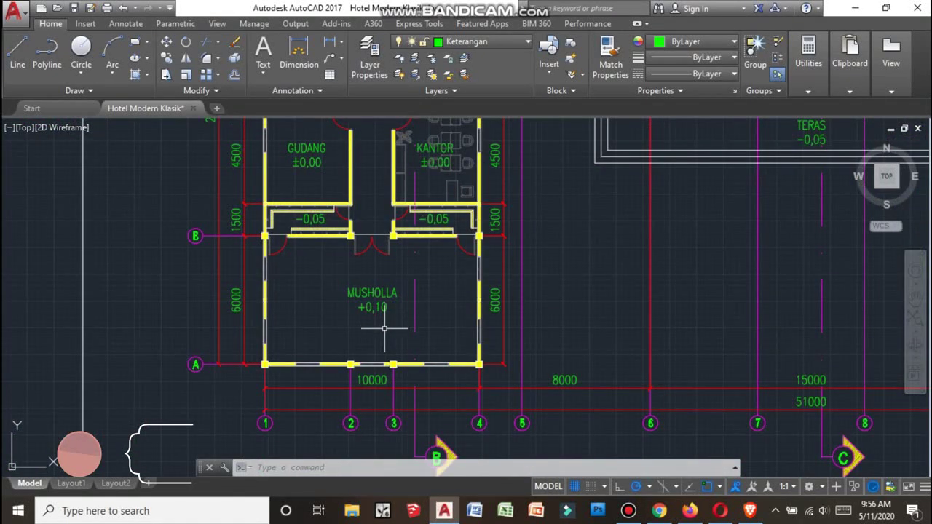
pyautogui.scroll(2, 388, 275)
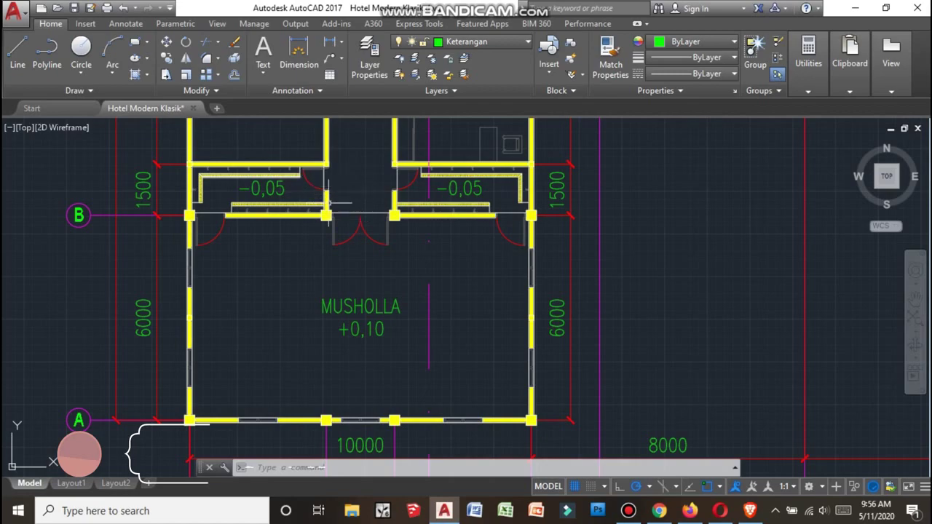
pyautogui.scroll(-3, 291, 248)
pyautogui.scroll(-1, 336, 238)
pyautogui.scroll(2, 339, 234)
pyautogui.scroll(-2, 348, 295)
pyautogui.scroll(2, 348, 295)
pyautogui.scroll(-3, 334, 284)
pyautogui.scroll(1, 328, 263)
pyautogui.scroll(2, 328, 264)
pyautogui.scroll(-2, 308, 264)
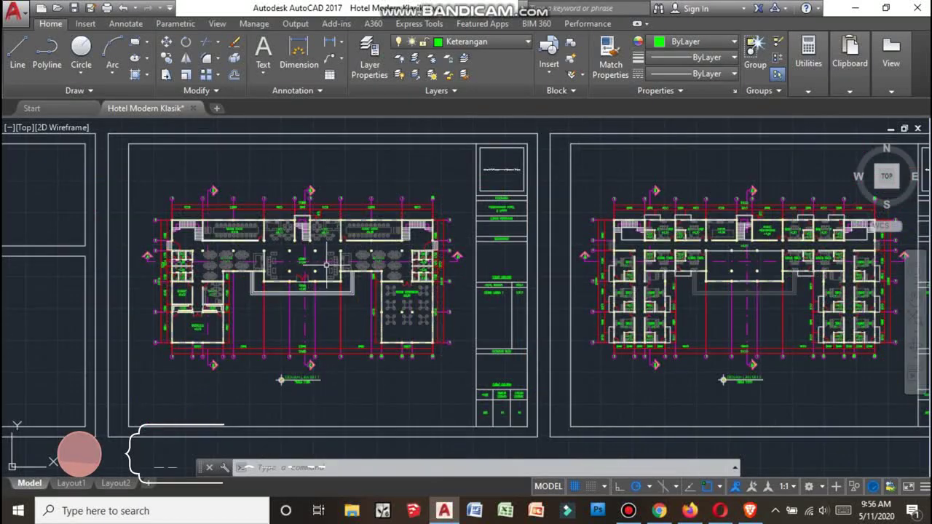
pyautogui.scroll(2, 476, 271)
# Centre the second-floor plan and survey its right side, lower part and title block
pyautogui.moveTo(476, 272)
pyautogui.mouseDown(button='middle')
pyautogui.moveTo(4, 262)
pyautogui.moveTo(14, 265)
pyautogui.mouseUp(button='middle')
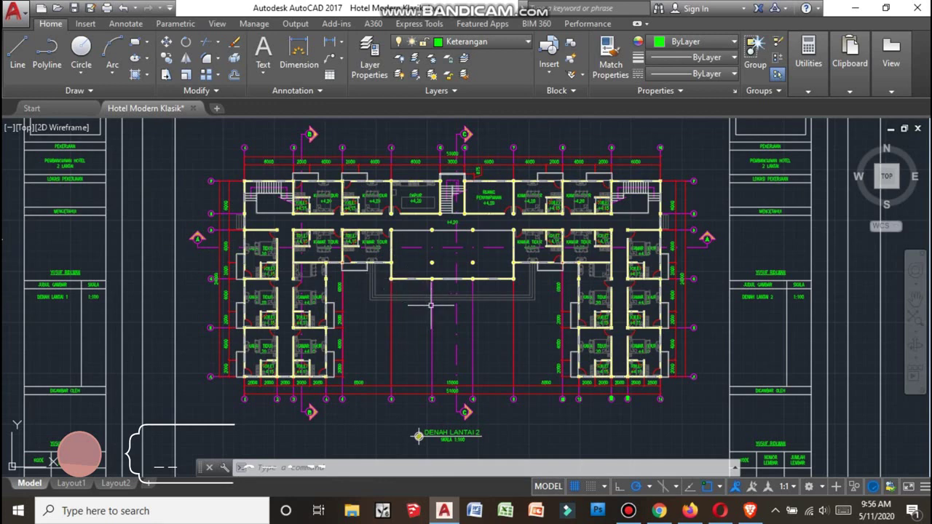
pyautogui.scroll(-1, 431, 305)
pyautogui.scroll(4, 452, 277)
pyautogui.scroll(1, 436, 218)
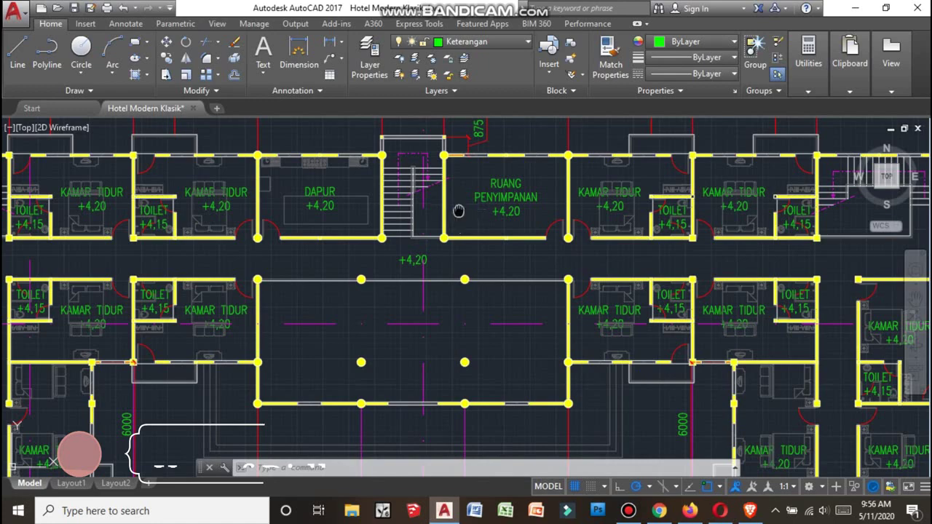
pyautogui.moveTo(459, 211); pyautogui.dragTo(321, 234, button='middle')
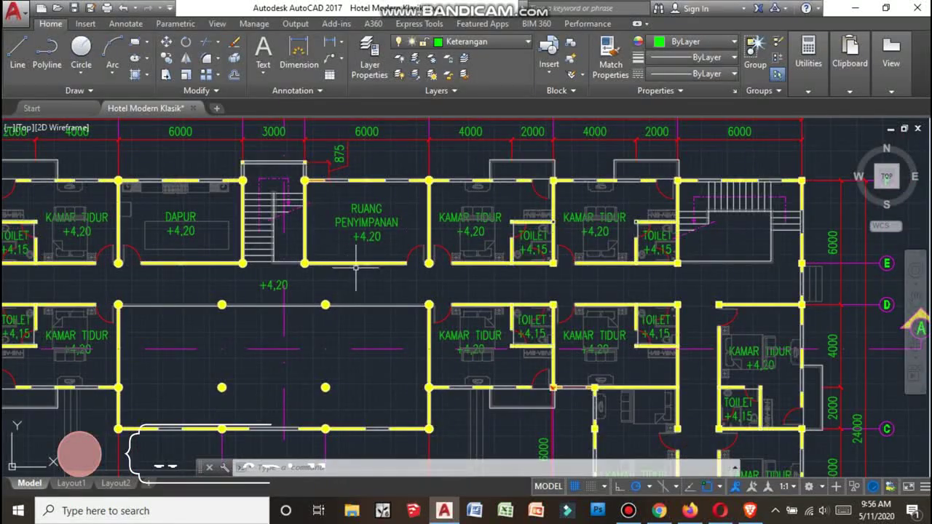
pyautogui.scroll(-3, 382, 243)
pyautogui.moveTo(539, 271)
pyautogui.mouseDown(button='middle')
pyautogui.moveTo(539, 191)
pyautogui.moveTo(565, 176)
pyautogui.moveTo(549, 211)
pyautogui.mouseUp(button='middle')
pyautogui.scroll(-3, 549, 211)
pyautogui.scroll(3, 548, 211)
pyautogui.scroll(-2, 548, 211)
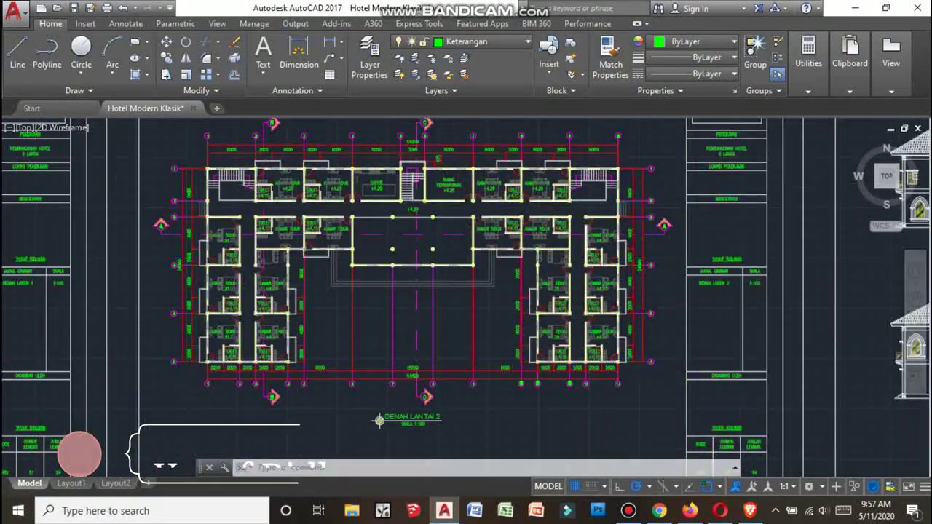
pyautogui.scroll(5, 618, 240)
pyautogui.moveTo(450, 170)
pyautogui.mouseDown(button='middle')
pyautogui.moveTo(305, 217)
pyautogui.moveTo(334, 239)
pyautogui.moveTo(340, 290)
pyautogui.moveTo(389, 343)
pyautogui.moveTo(416, 316)
pyautogui.moveTo(451, 311)
pyautogui.moveTo(412, 163)
pyautogui.mouseUp(button='middle')
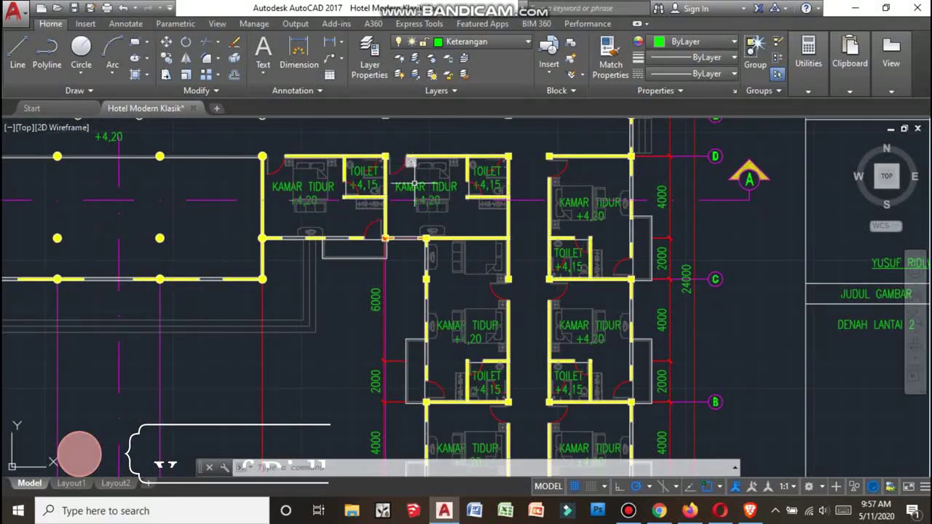
pyautogui.moveTo(433, 311)
pyautogui.mouseDown(button='middle')
pyautogui.moveTo(447, 138)
pyautogui.moveTo(463, 302)
pyautogui.moveTo(444, 443)
pyautogui.mouseUp(button='middle')
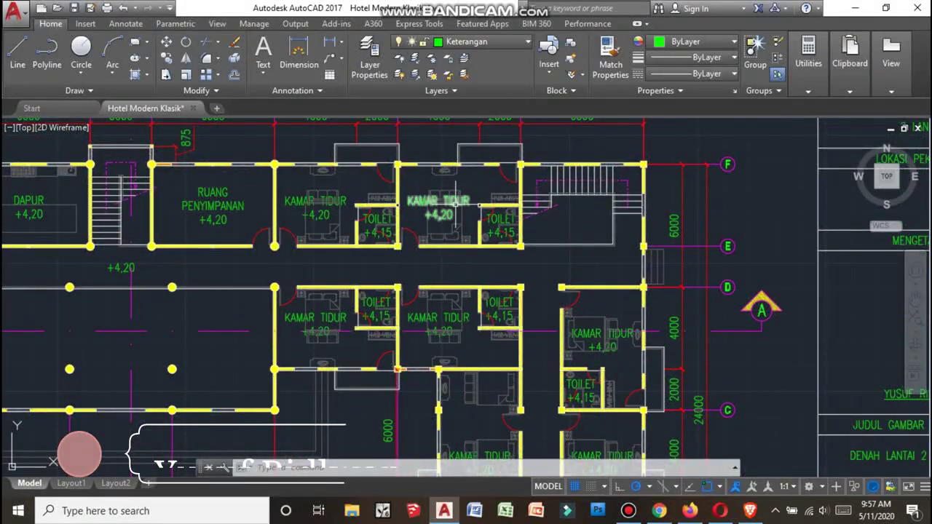
pyautogui.scroll(5, 455, 182)
pyautogui.scroll(-6, 466, 197)
pyautogui.scroll(6, 519, 217)
pyautogui.scroll(-5, 519, 217)
pyautogui.scroll(5, 484, 220)
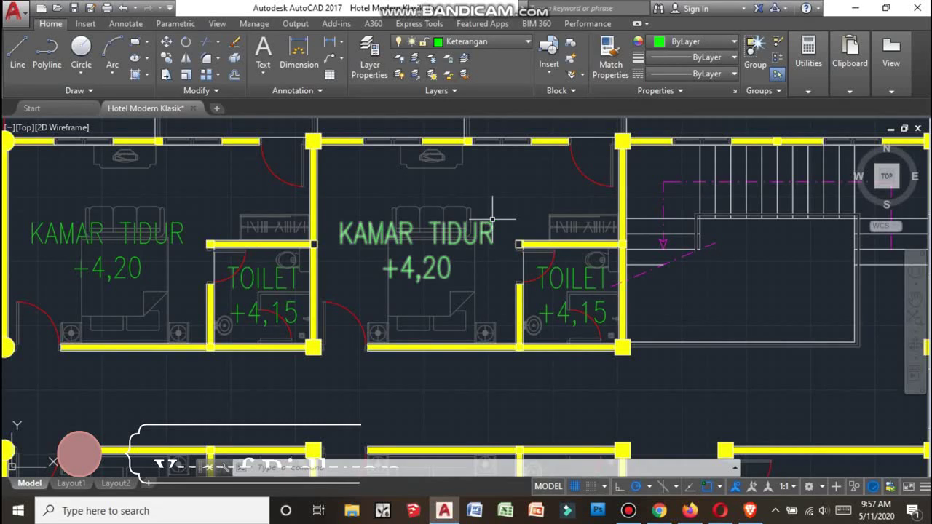
pyautogui.scroll(-2, 492, 219)
pyautogui.scroll(2, 482, 256)
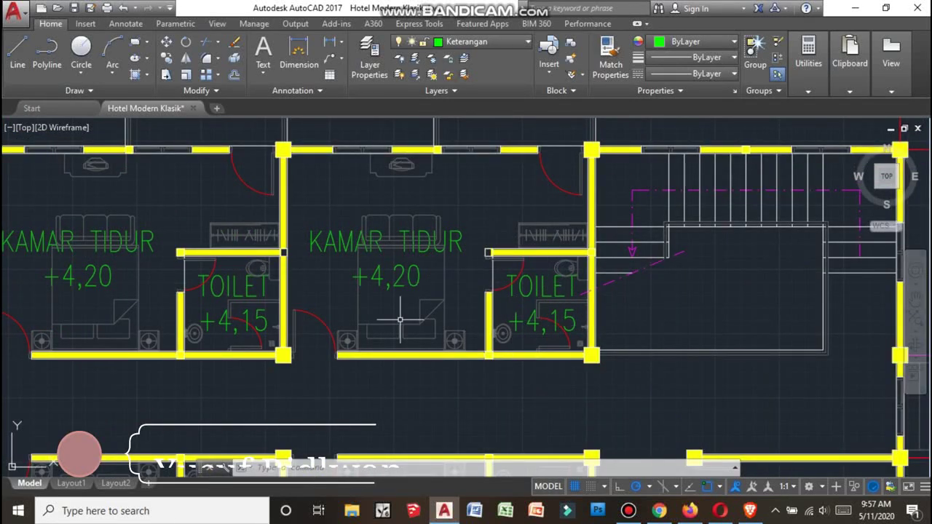
pyautogui.scroll(-2, 465, 315)
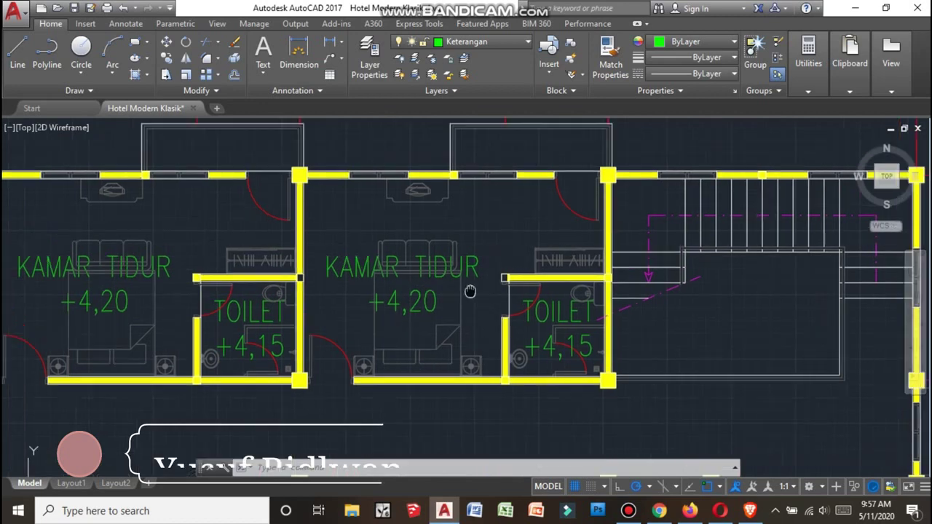
pyautogui.scroll(2, 456, 266)
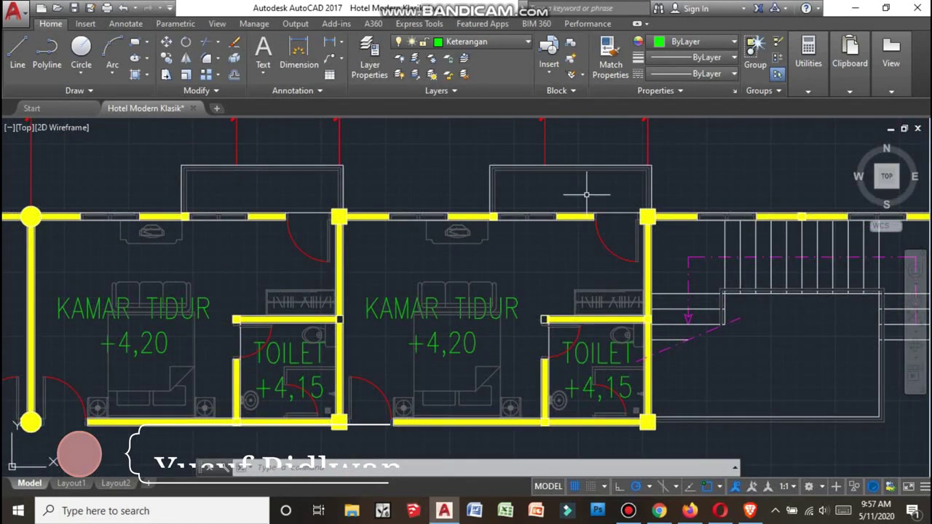
pyautogui.scroll(-2, 586, 194)
pyautogui.scroll(-2, 524, 218)
pyautogui.scroll(3, 437, 241)
pyautogui.scroll(2, 398, 256)
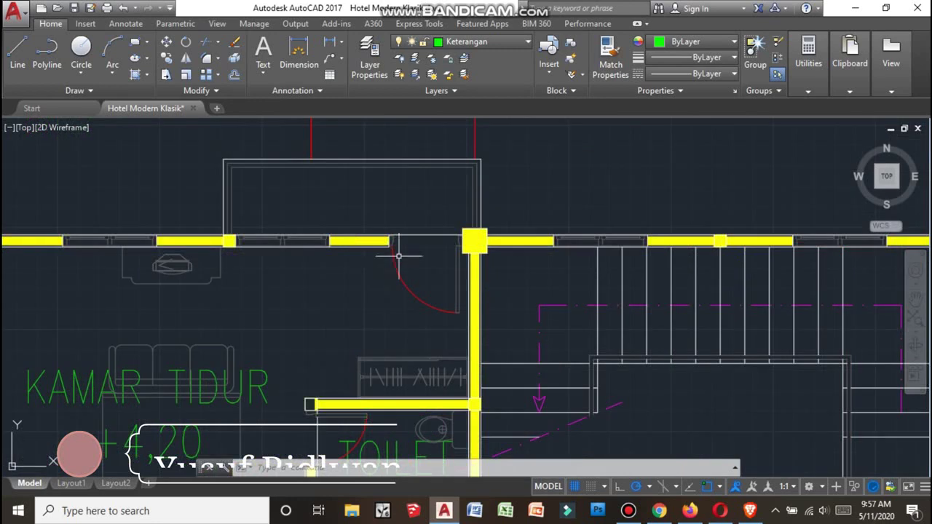
pyautogui.scroll(-4, 416, 217)
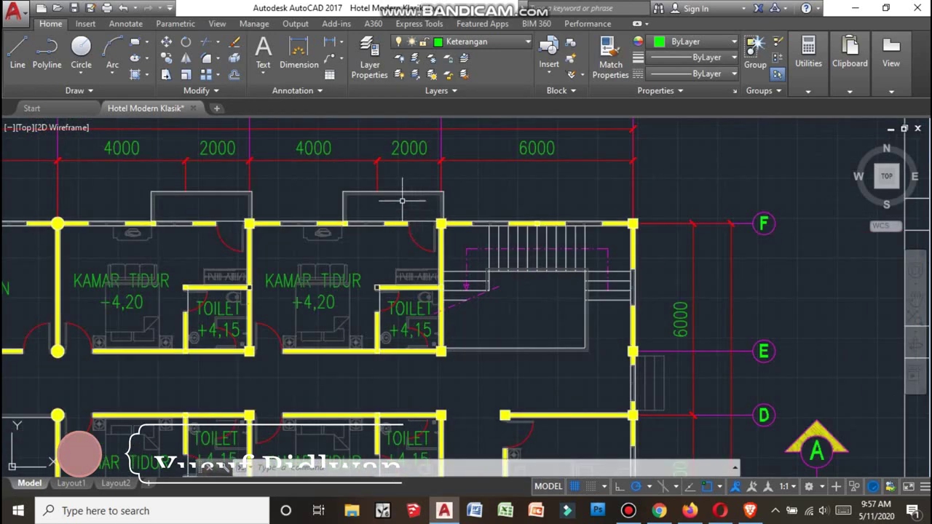
pyautogui.scroll(2, 401, 199)
pyautogui.scroll(-2, 342, 182)
pyautogui.scroll(-2, 378, 185)
pyautogui.scroll(2, 437, 183)
pyautogui.scroll(-2, 473, 185)
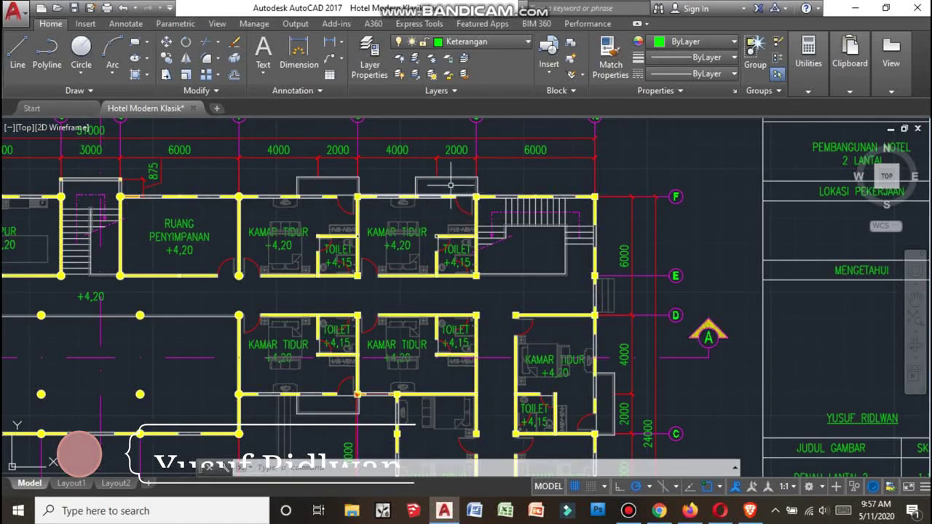
pyautogui.scroll(2, 464, 178)
pyautogui.scroll(-3, 448, 167)
pyautogui.scroll(-3, 429, 158)
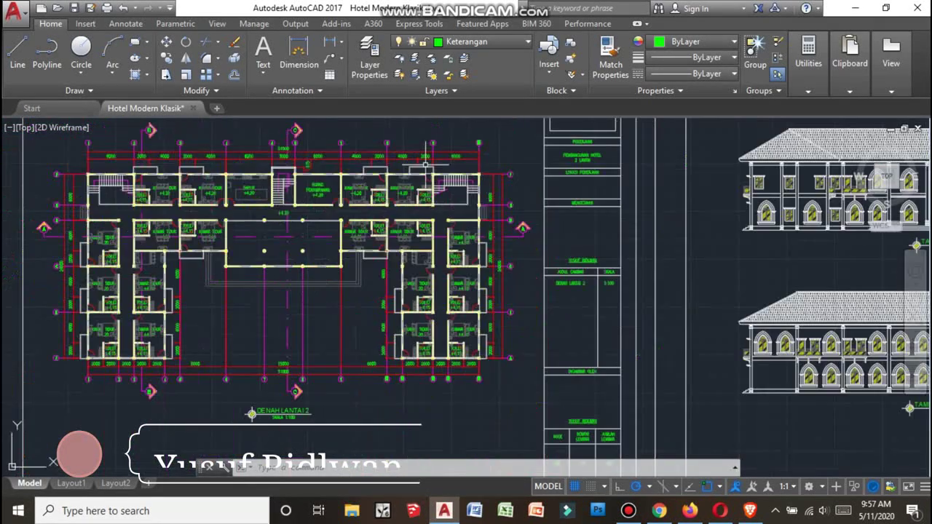
pyautogui.scroll(3, 385, 276)
pyautogui.scroll(2, 500, 315)
pyautogui.scroll(-2, 465, 309)
pyautogui.scroll(2, 449, 298)
# Look closer at the second-floor bedroom and toilet area, then back out
pyautogui.moveTo(416, 285)
pyautogui.mouseDown(button='middle')
pyautogui.moveTo(370, 208)
pyautogui.moveTo(501, 277)
pyautogui.mouseUp(button='middle')
pyautogui.scroll(-4, 501, 278)
pyautogui.scroll(3, 510, 240)
pyautogui.scroll(-1, 516, 197)
pyautogui.scroll(2, 508, 151)
pyautogui.scroll(-1, 507, 151)
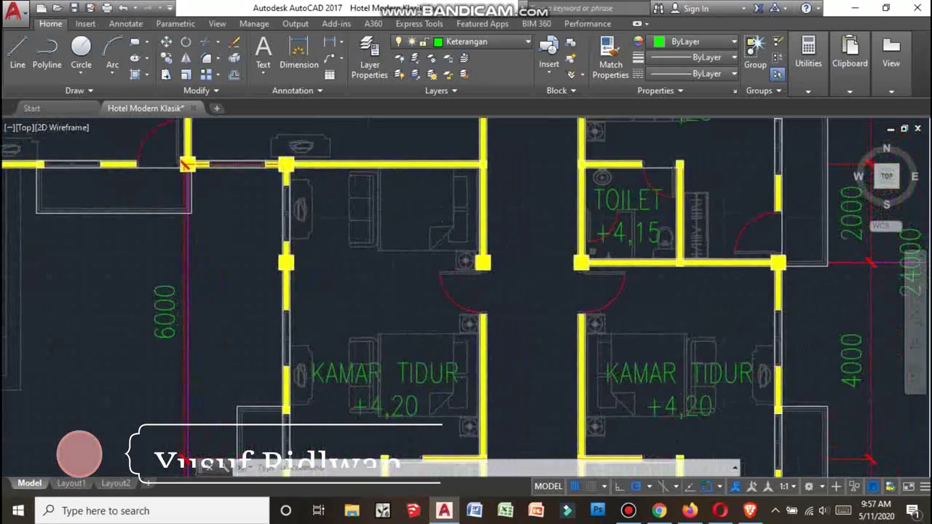
pyautogui.scroll(-1, 393, 267)
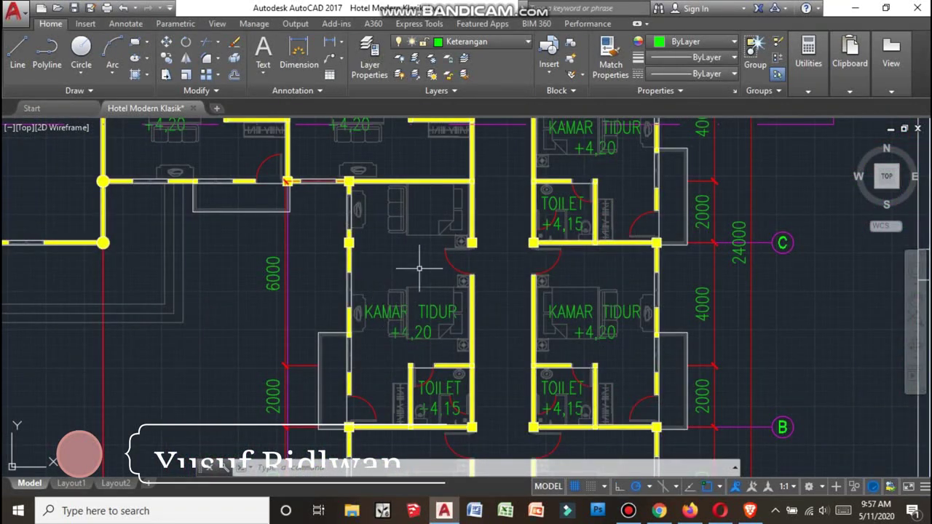
pyautogui.scroll(-3, 413, 339)
pyautogui.scroll(-2, 412, 340)
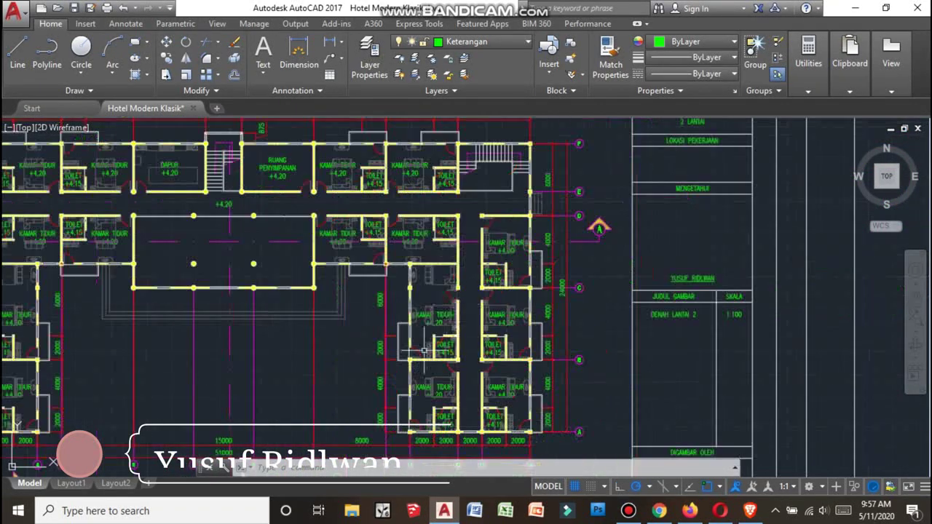
pyautogui.scroll(5, 413, 339)
pyautogui.moveTo(410, 371); pyautogui.dragTo(591, 371, button='middle')
pyautogui.scroll(-4, 592, 371)
pyautogui.scroll(3, 670, 376)
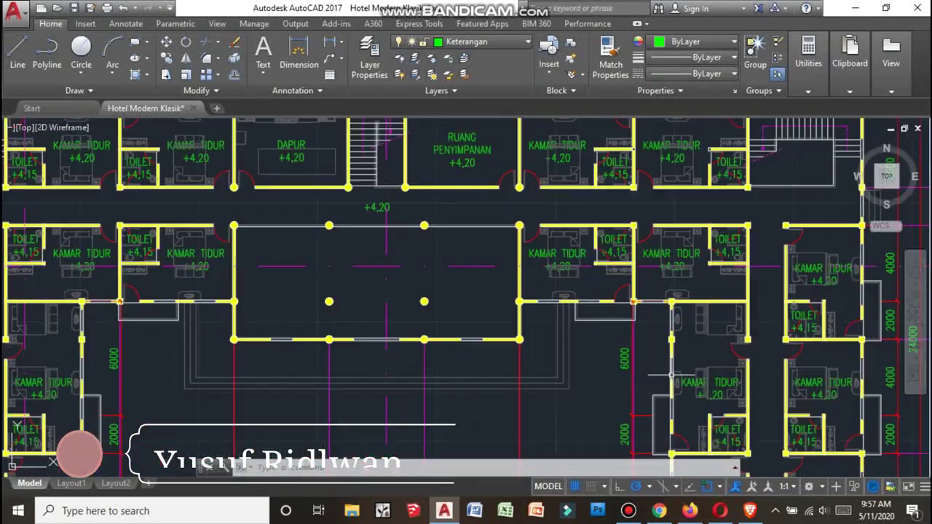
pyautogui.scroll(-2, 659, 342)
pyautogui.scroll(1, 436, 225)
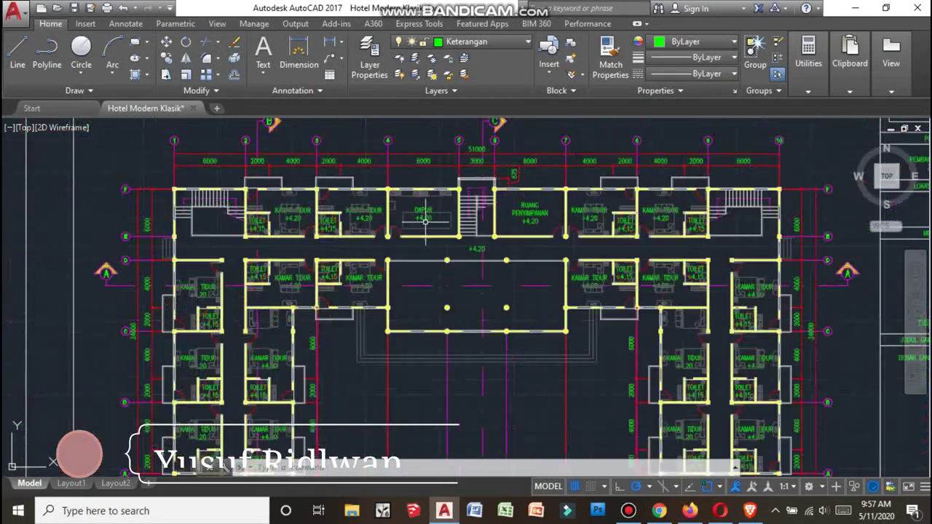
pyautogui.scroll(2, 436, 224)
pyautogui.scroll(2, 443, 203)
pyautogui.scroll(-2, 443, 203)
pyautogui.scroll(-2, 430, 204)
pyautogui.scroll(-1, 407, 211)
pyautogui.scroll(1, 302, 250)
pyautogui.moveTo(301, 250)
pyautogui.mouseDown(button='middle')
pyautogui.moveTo(96, 234)
pyautogui.moveTo(384, 275)
pyautogui.mouseUp(button='middle')
pyautogui.scroll(-2, 384, 275)
pyautogui.scroll(1, 384, 276)
pyautogui.scroll(2, 371, 254)
pyautogui.scroll(-2, 378, 219)
pyautogui.scroll(-1, 390, 191)
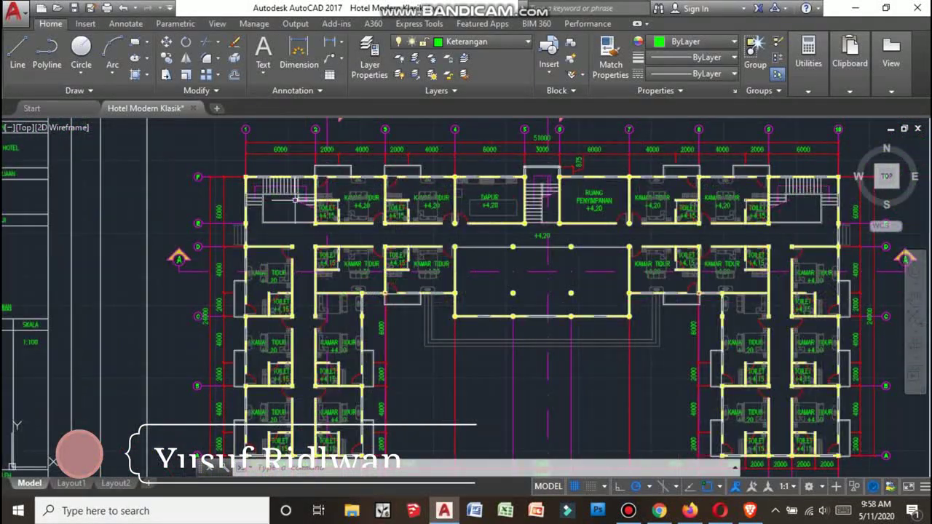
pyautogui.scroll(4, 248, 202)
pyautogui.scroll(-5, 248, 202)
# Pan left past the plans to the elevation sheets and their title block
pyautogui.moveTo(248, 202)
pyautogui.mouseDown(button='middle')
pyautogui.moveTo(323, 211)
pyautogui.moveTo(84, 168)
pyautogui.mouseUp(button='middle')
pyautogui.scroll(1, 323, 210)
pyautogui.scroll(-3, 84, 167)
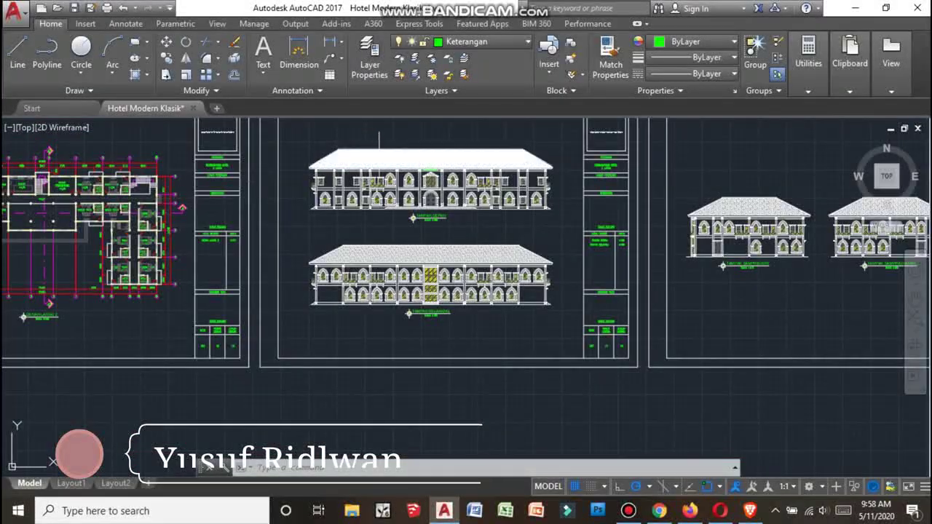
pyautogui.scroll(3, 378, 149)
pyautogui.scroll(2, 496, 153)
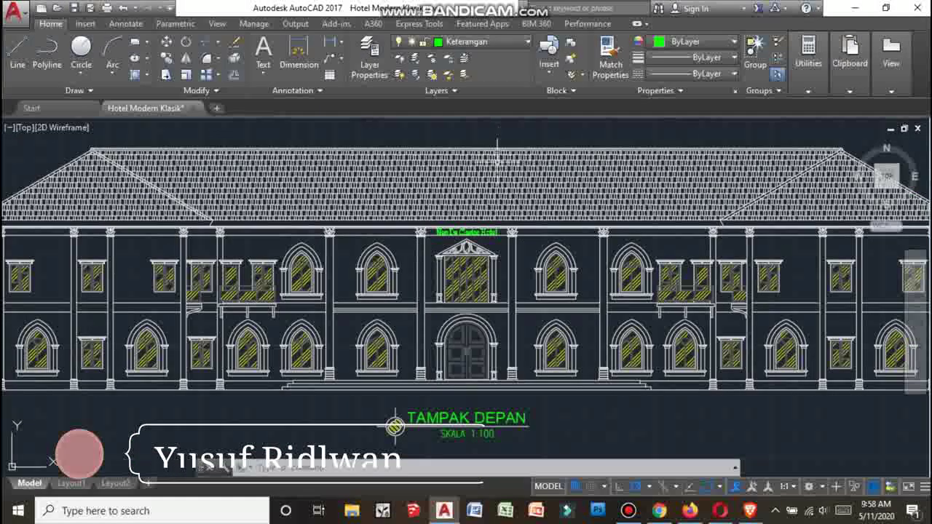
pyautogui.scroll(-2, 495, 160)
pyautogui.scroll(2, 219, 190)
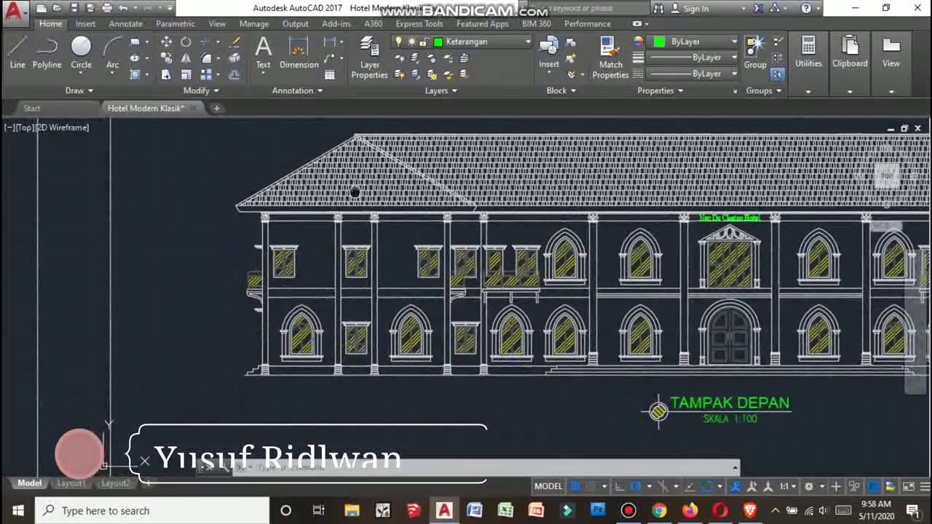
pyautogui.moveTo(333, 207); pyautogui.dragTo(237, 201, button='middle')
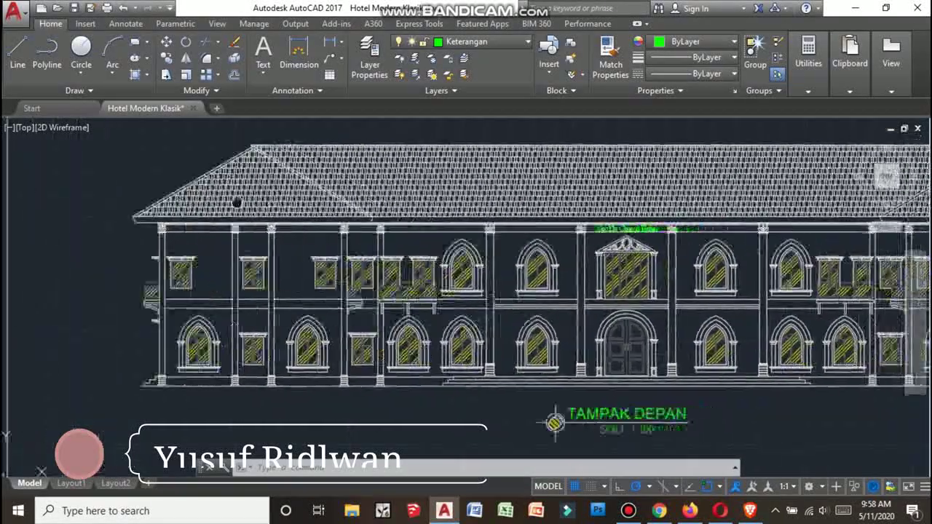
pyautogui.scroll(-2, 587, 206)
pyautogui.scroll(3, 587, 206)
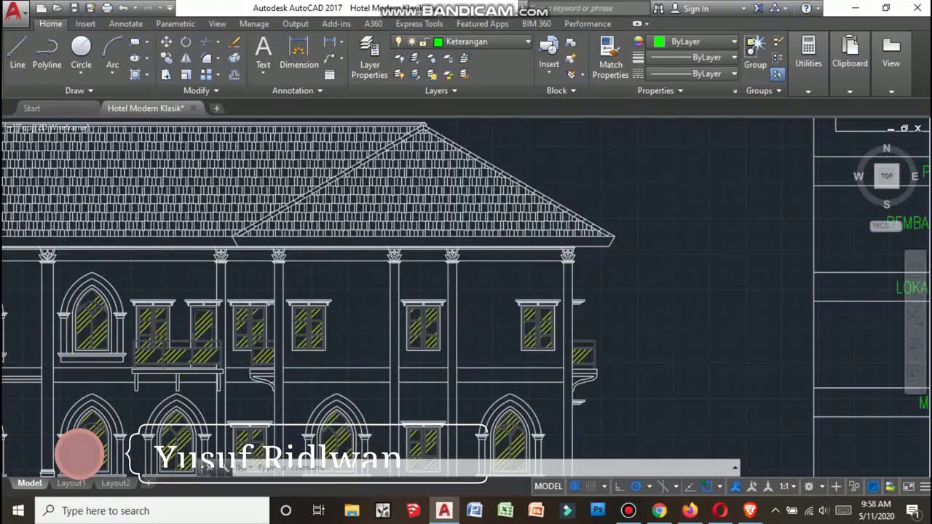
pyautogui.scroll(-3, 657, 240)
pyautogui.scroll(2, 357, 295)
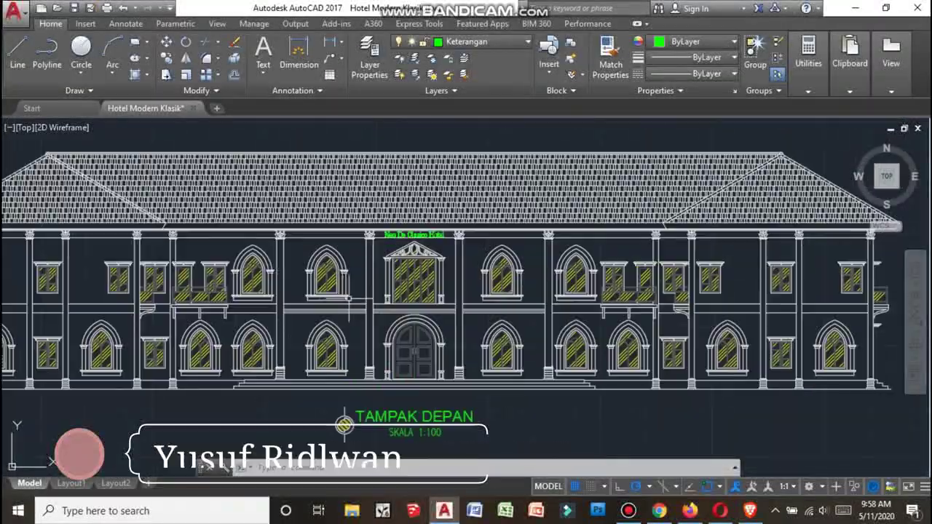
# Fill the view with TAMPAK DEPAN and zoom onto the Neo De Clasico Hotel sign
pyautogui.moveTo(380, 292); pyautogui.dragTo(460, 258, button='middle')
pyautogui.scroll(2, 460, 258)
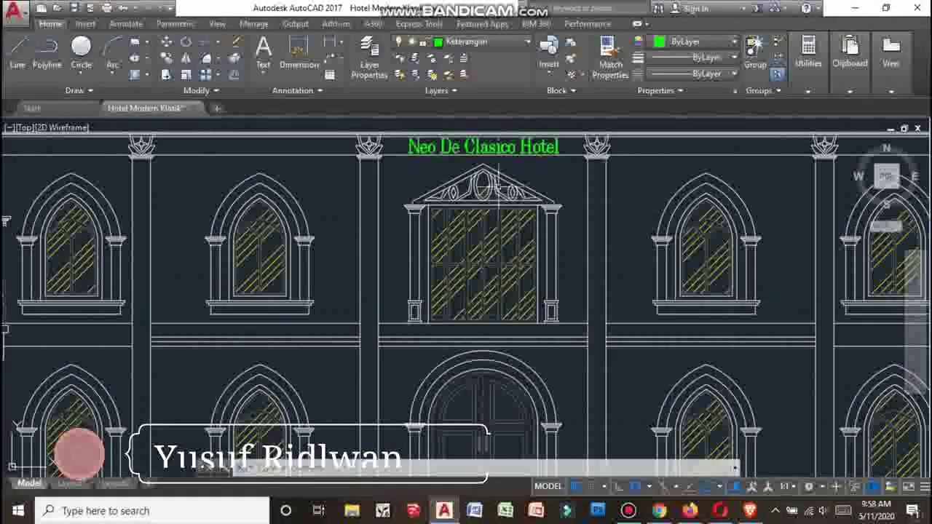
pyautogui.moveTo(408, 149); pyautogui.dragTo(408, 211, button='middle')
pyautogui.scroll(3, 422, 215)
pyautogui.scroll(-2, 440, 220)
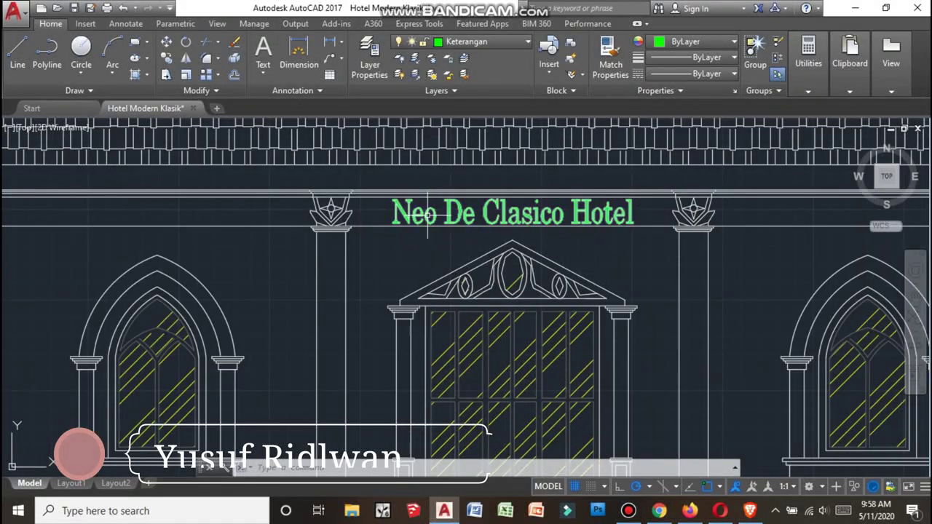
pyautogui.scroll(-2, 544, 273)
pyautogui.write('re')
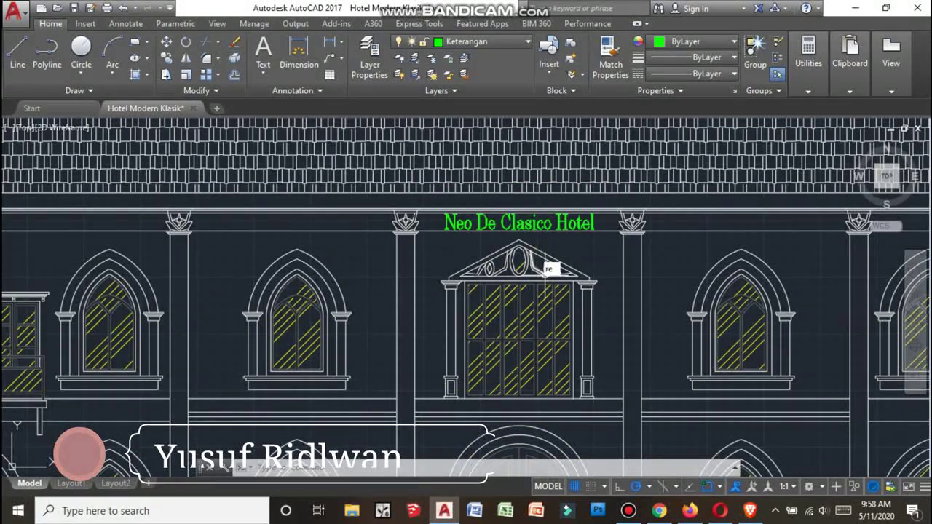
pyautogui.press('Return')
pyautogui.scroll(-10, 545, 270)
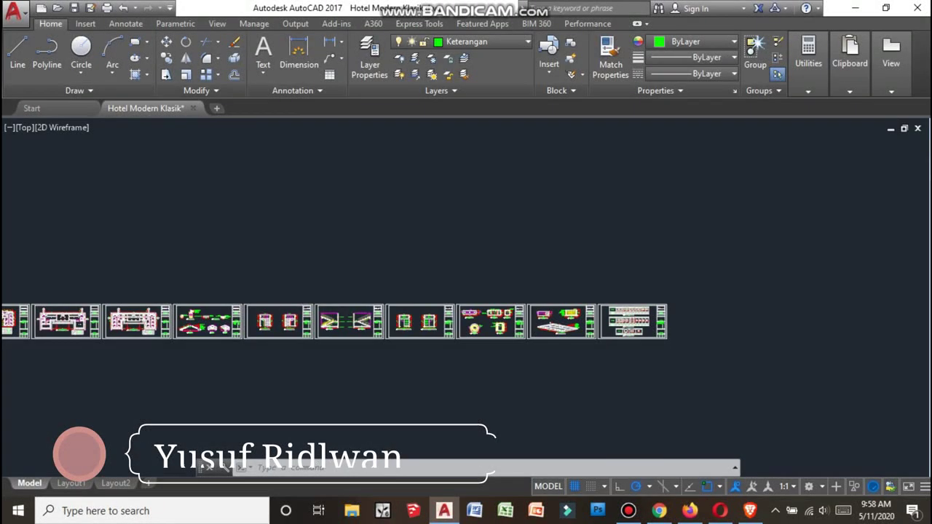
pyautogui.scroll(10, 683, 256)
pyautogui.scroll(-2, 683, 256)
pyautogui.scroll(3, 683, 256)
pyautogui.scroll(2, 682, 256)
pyautogui.scroll(1, 682, 256)
pyautogui.moveTo(683, 256); pyautogui.dragTo(501, 161, button='middle')
pyautogui.scroll(-2, 501, 161)
pyautogui.scroll(-2, 501, 162)
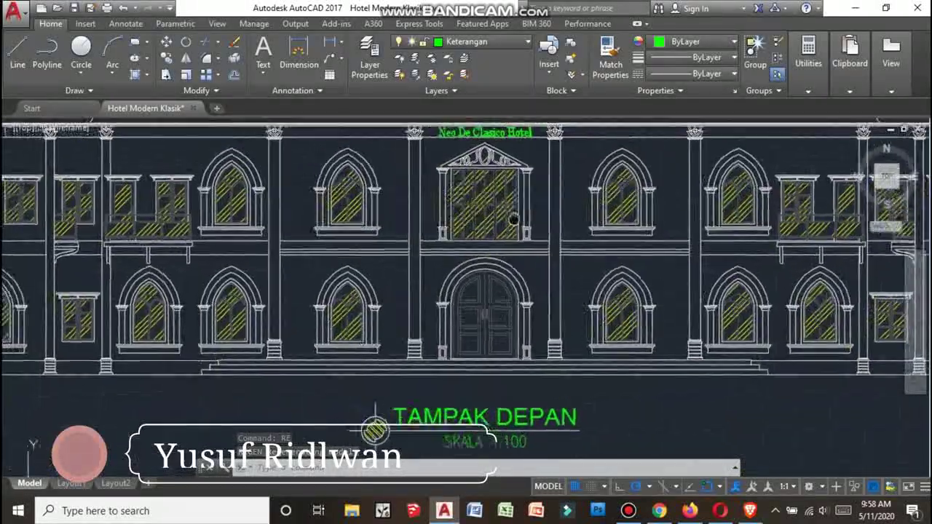
pyautogui.moveTo(448, 245); pyautogui.dragTo(486, 272, button='middle')
pyautogui.scroll(-2, 486, 273)
pyautogui.scroll(5, 487, 273)
pyautogui.scroll(2, 297, 381)
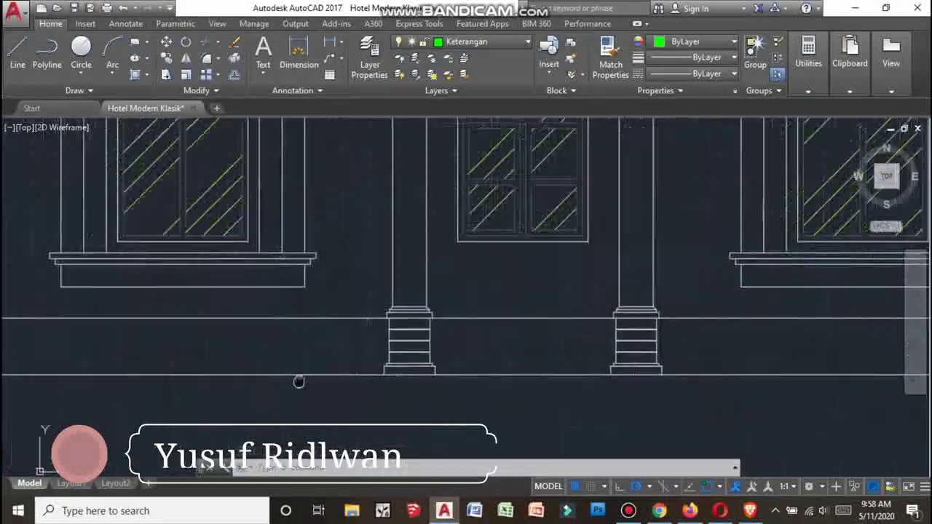
pyautogui.scroll(1, 297, 381)
pyautogui.scroll(-2, 487, 344)
pyautogui.scroll(-2, 486, 344)
pyautogui.scroll(2, 487, 344)
pyautogui.scroll(-1, 487, 345)
pyautogui.scroll(-2, 487, 345)
pyautogui.scroll(2, 560, 355)
pyautogui.scroll(3, 561, 354)
pyautogui.scroll(-4, 492, 317)
pyautogui.scroll(1, 470, 320)
pyautogui.scroll(3, 460, 327)
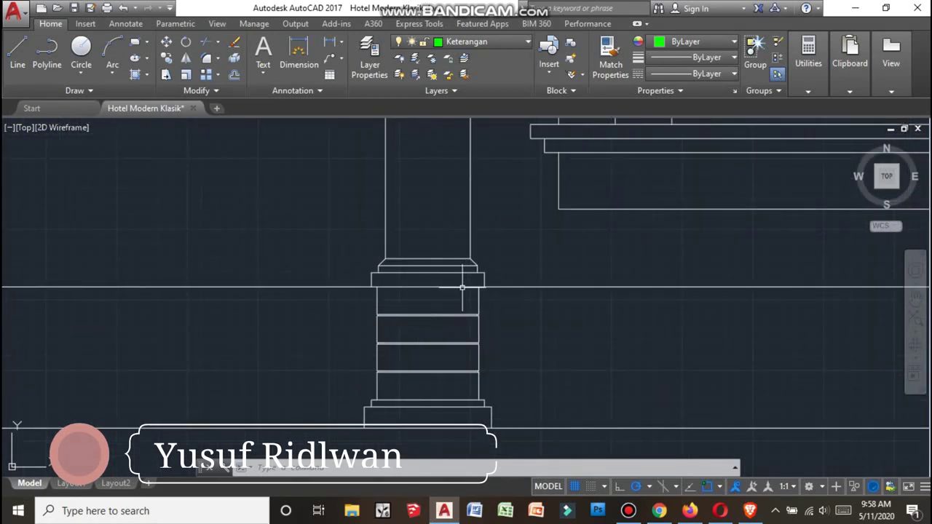
pyautogui.scroll(-2, 416, 302)
pyautogui.scroll(-2, 452, 322)
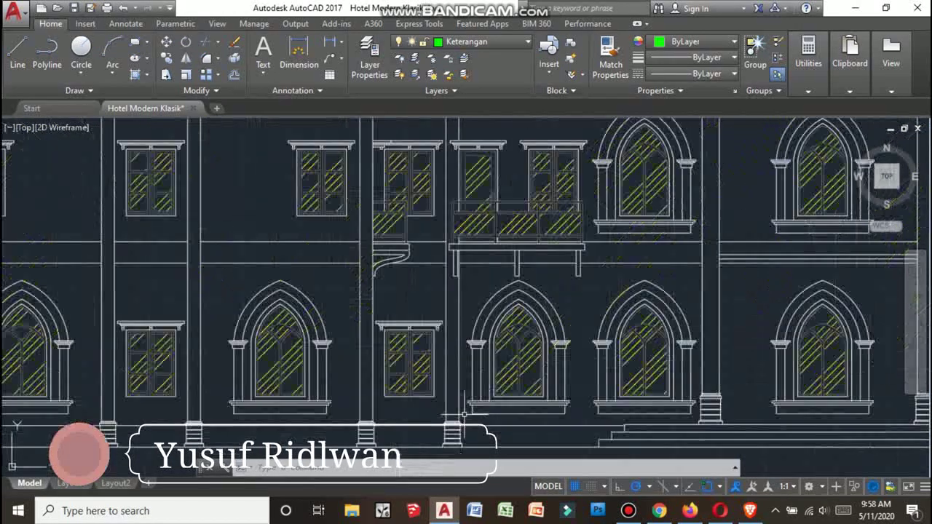
pyautogui.scroll(3, 481, 169)
pyautogui.scroll(3, 364, 357)
pyautogui.scroll(-1, 437, 291)
pyautogui.scroll(-2, 440, 275)
pyautogui.scroll(4, 448, 260)
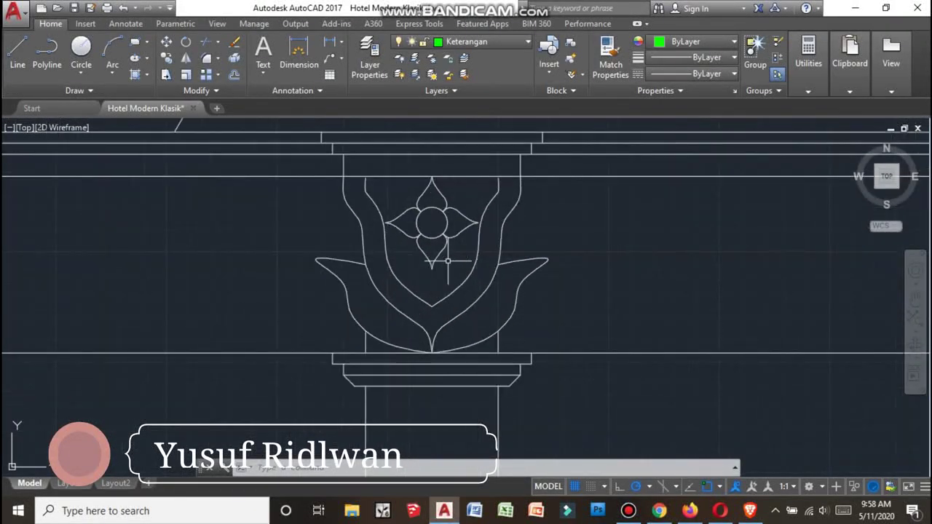
pyautogui.scroll(-4, 453, 235)
pyautogui.scroll(2, 443, 240)
pyautogui.moveTo(538, 240); pyautogui.dragTo(152, 238, button='middle')
pyautogui.scroll(-2, 366, 237)
pyautogui.scroll(2, 183, 214)
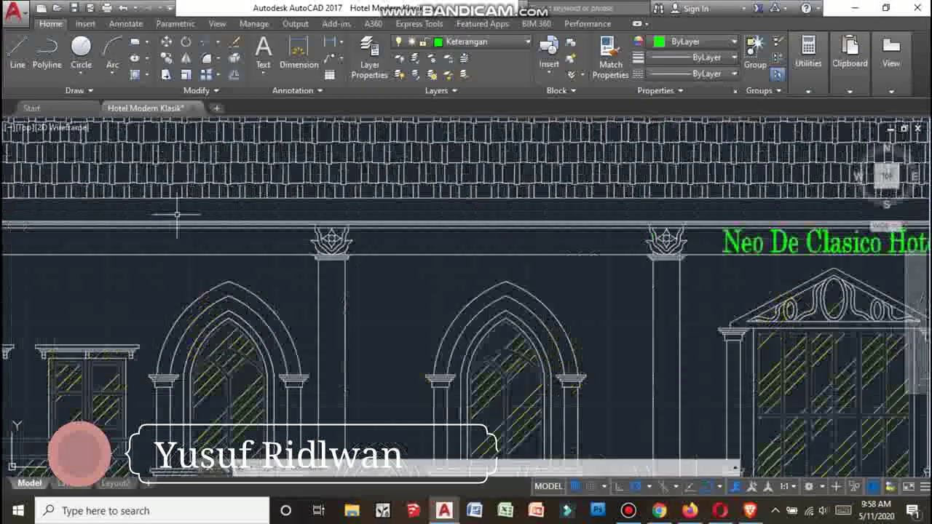
pyautogui.moveTo(455, 249); pyautogui.dragTo(172, 227, button='middle')
pyautogui.scroll(-4, 495, 211)
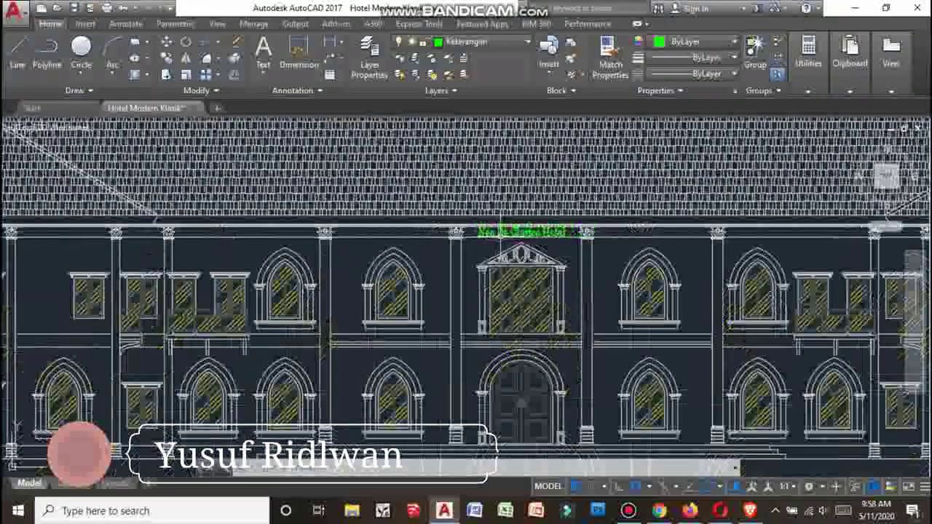
pyautogui.moveTo(564, 222); pyautogui.dragTo(480, 223, button='middle')
pyautogui.moveTo(441, 429); pyautogui.dragTo(438, 335, button='middle')
pyautogui.scroll(2, 438, 334)
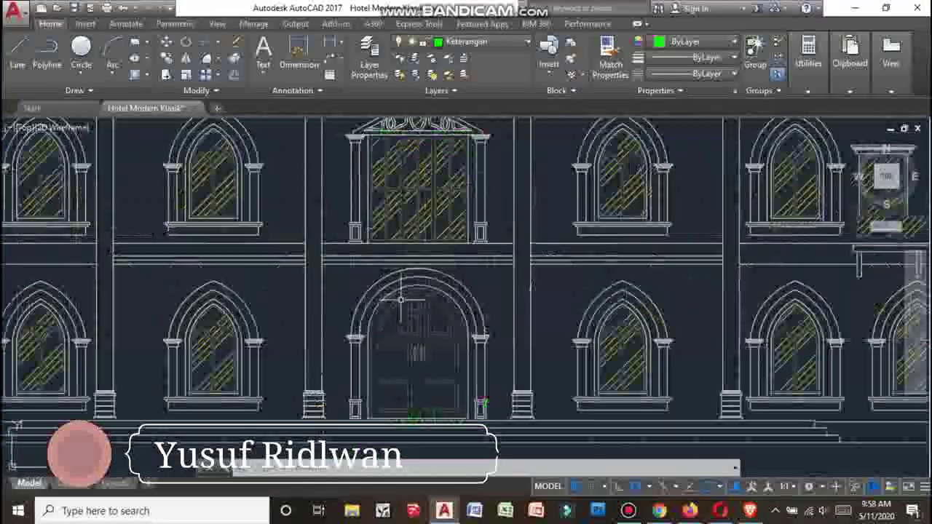
pyautogui.scroll(-2, 438, 334)
pyautogui.scroll(4, 442, 240)
pyautogui.scroll(-3, 593, 328)
pyautogui.scroll(1, 592, 328)
pyautogui.moveTo(592, 328); pyautogui.dragTo(481, 278, button='middle')
pyautogui.scroll(2, 480, 278)
pyautogui.scroll(2, 539, 393)
pyautogui.scroll(-2, 653, 337)
pyautogui.scroll(3, 578, 311)
pyautogui.scroll(4, 578, 312)
pyautogui.scroll(-4, 590, 254)
pyautogui.scroll(2, 458, 256)
pyautogui.scroll(-6, 489, 271)
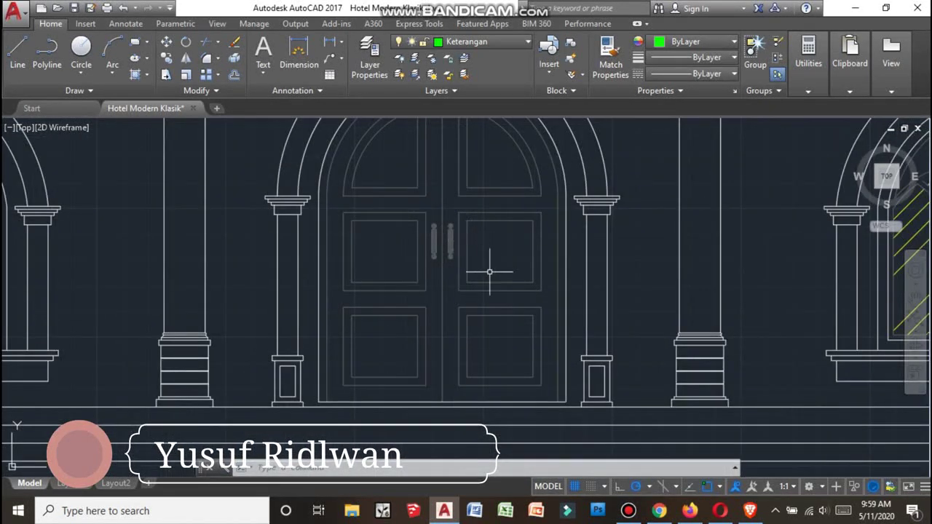
pyautogui.moveTo(596, 334); pyautogui.dragTo(615, 399, button='middle')
pyautogui.scroll(1, 306, 293)
pyautogui.scroll(-3, 323, 254)
pyautogui.scroll(2, 308, 244)
pyautogui.moveTo(284, 279); pyautogui.dragTo(379, 271, button='middle')
pyautogui.scroll(-1, 466, 262)
pyautogui.scroll(1, 467, 258)
pyautogui.scroll(3, 467, 256)
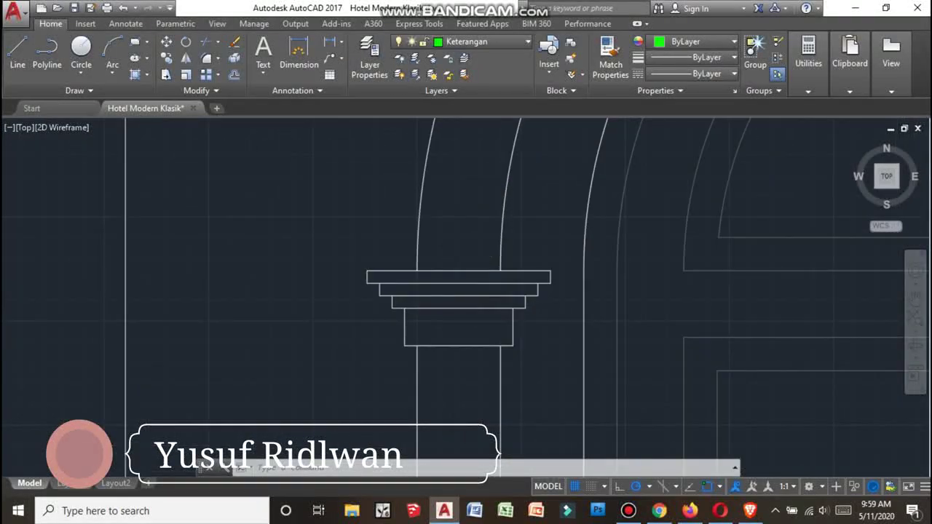
pyautogui.scroll(1, 468, 258)
pyautogui.scroll(-3, 466, 262)
pyautogui.moveTo(437, 276)
pyautogui.mouseDown(button='middle')
pyautogui.moveTo(420, 341)
pyautogui.moveTo(419, 270)
pyautogui.mouseUp(button='middle')
pyautogui.scroll(2, 421, 340)
pyautogui.scroll(2, 419, 271)
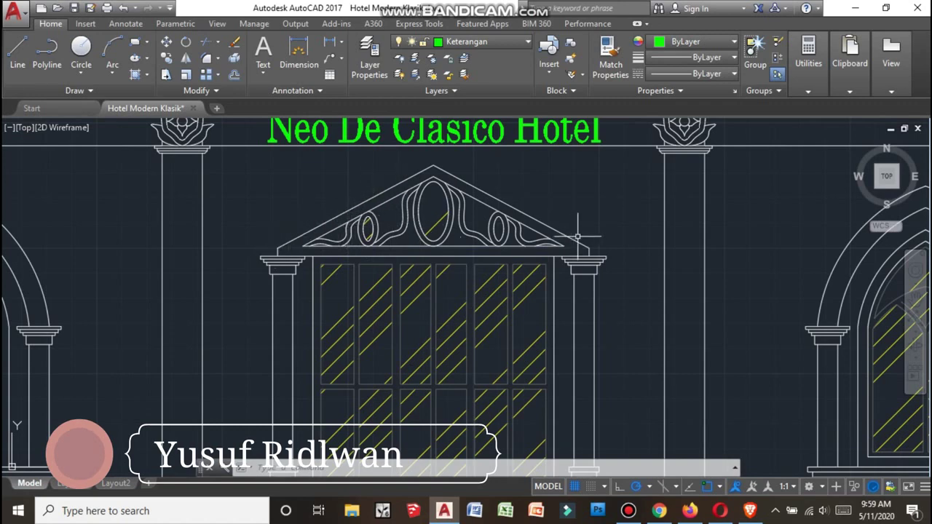
pyautogui.scroll(-4, 577, 237)
pyautogui.scroll(4, 582, 292)
pyautogui.scroll(-2, 542, 217)
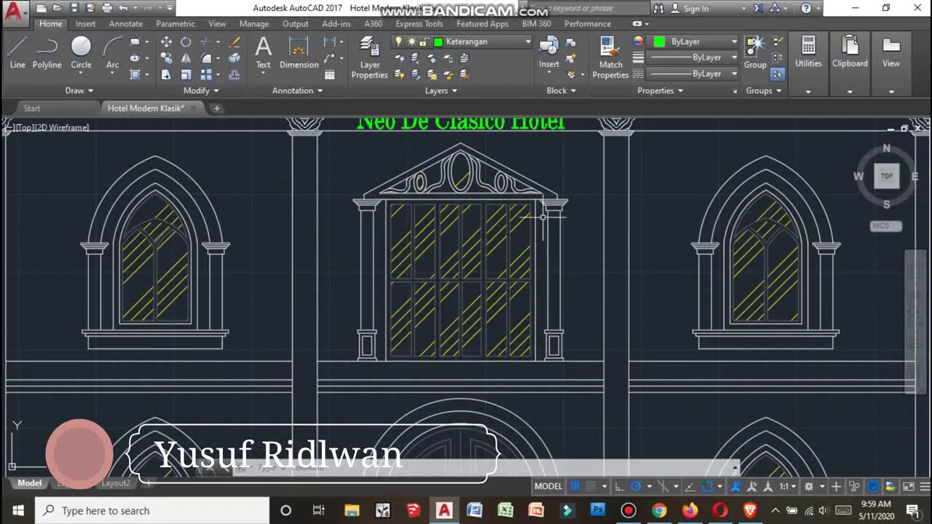
pyautogui.scroll(-4, 511, 191)
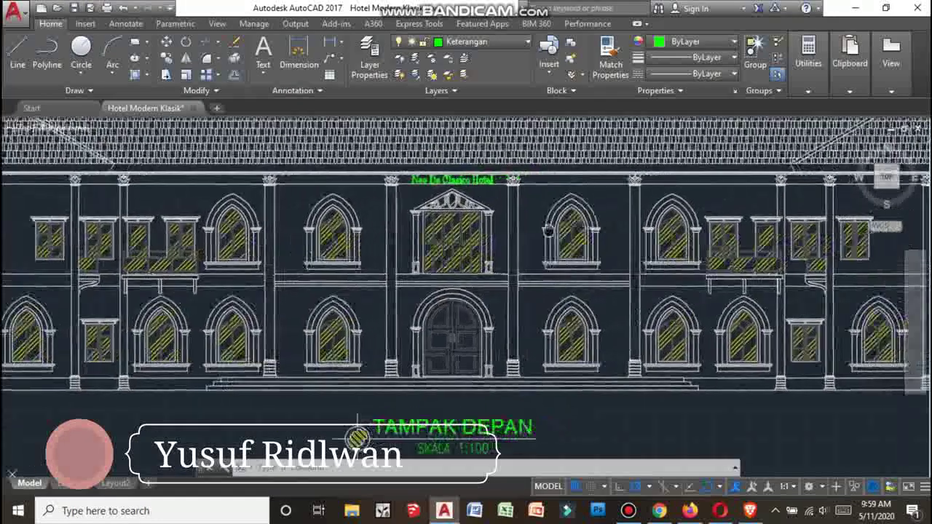
pyautogui.scroll(4, 485, 208)
pyautogui.scroll(-1, 484, 208)
pyautogui.scroll(-3, 484, 288)
pyautogui.scroll(-1, 484, 287)
pyautogui.scroll(3, 484, 288)
pyautogui.scroll(2, 484, 287)
pyautogui.scroll(-2, 484, 287)
pyautogui.scroll(-2, 484, 288)
pyautogui.scroll(4, 478, 315)
pyautogui.scroll(1, 478, 315)
pyautogui.scroll(-2, 478, 315)
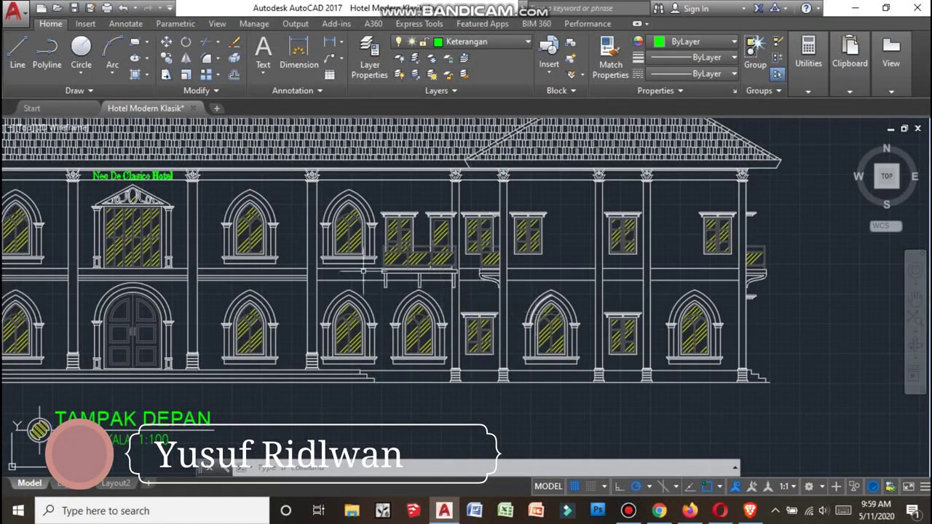
pyautogui.scroll(4, 248, 213)
pyautogui.scroll(-1, 249, 215)
pyautogui.scroll(1, 251, 214)
pyautogui.scroll(-3, 281, 214)
pyautogui.scroll(2, 362, 237)
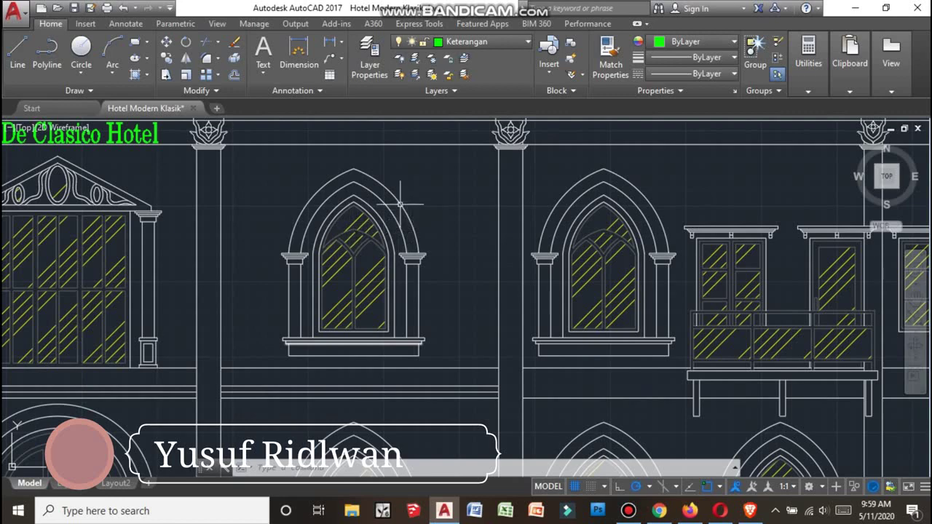
pyautogui.scroll(1, 393, 233)
pyautogui.scroll(1, 408, 240)
pyautogui.scroll(-2, 457, 254)
pyautogui.moveTo(458, 254); pyautogui.dragTo(245, 166, button='middle')
pyautogui.scroll(-3, 246, 165)
pyautogui.scroll(4, 444, 156)
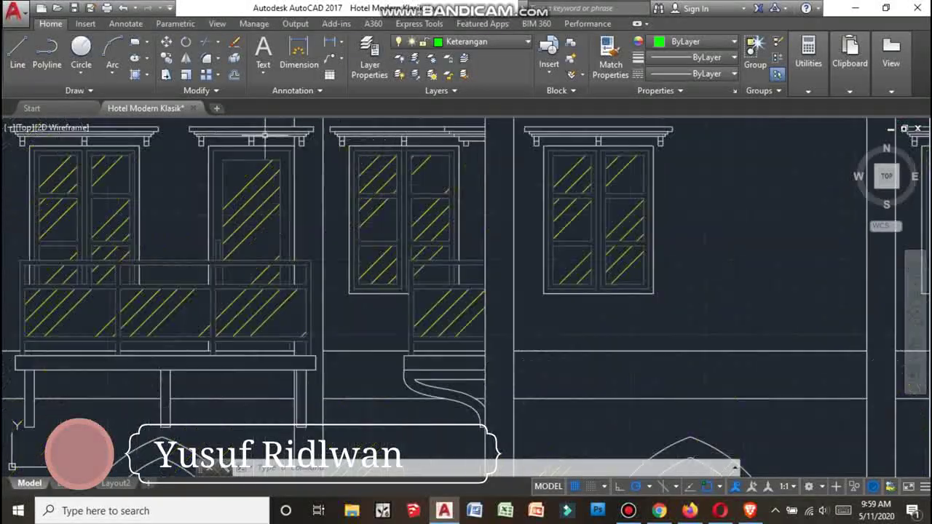
pyautogui.moveTo(454, 154); pyautogui.dragTo(379, 192, button='middle')
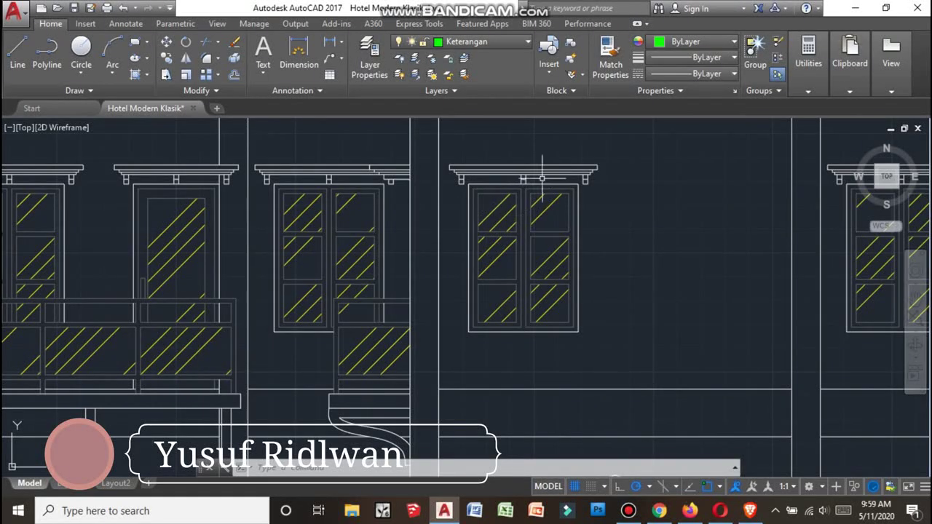
pyautogui.scroll(5, 600, 151)
pyautogui.scroll(-3, 555, 189)
pyautogui.scroll(-3, 509, 233)
pyautogui.scroll(-2, 466, 291)
pyautogui.scroll(-3, 425, 325)
pyautogui.scroll(1, 425, 325)
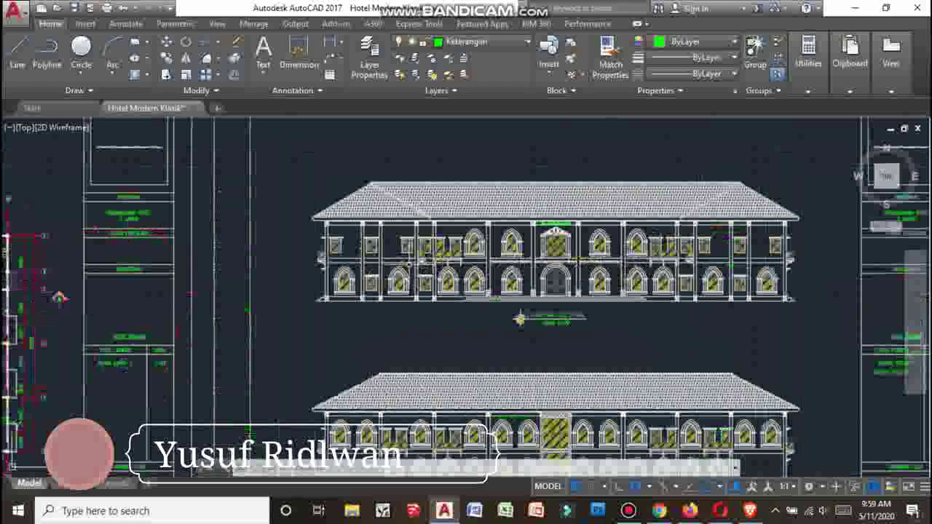
pyautogui.scroll(4, 409, 264)
pyautogui.scroll(2, 326, 256)
pyautogui.scroll(1, 327, 260)
pyautogui.scroll(-4, 327, 260)
pyautogui.scroll(4, 306, 273)
pyautogui.scroll(5, 306, 273)
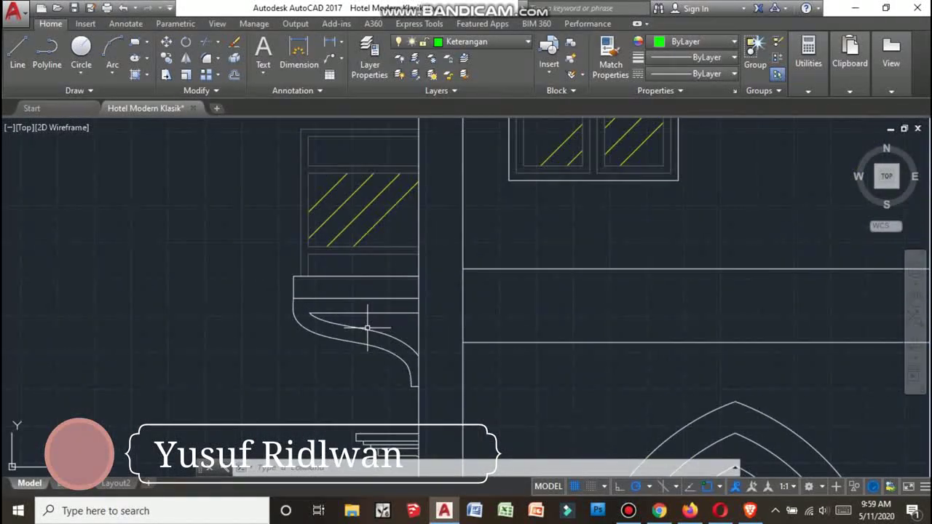
pyautogui.scroll(-4, 361, 299)
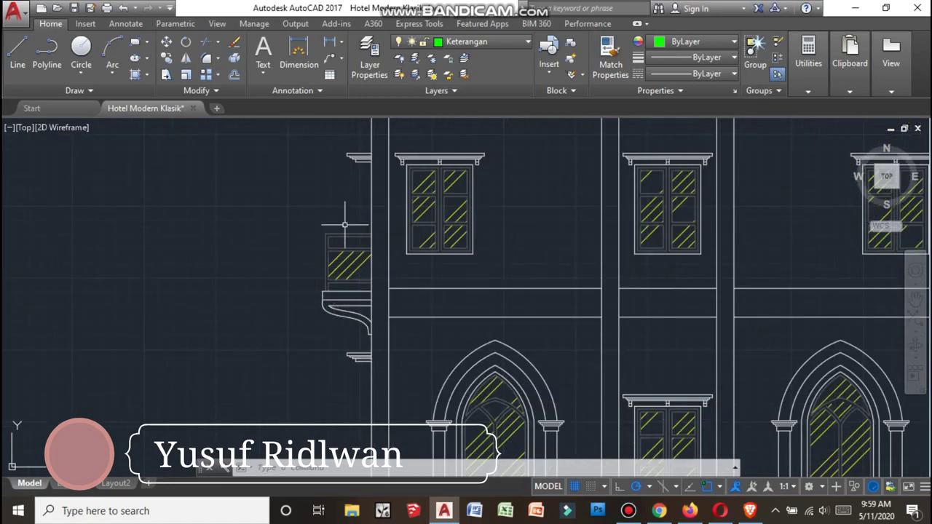
pyautogui.moveTo(345, 224); pyautogui.dragTo(198, 291, button='middle')
pyautogui.scroll(-2, 126, 271)
pyautogui.scroll(5, 437, 300)
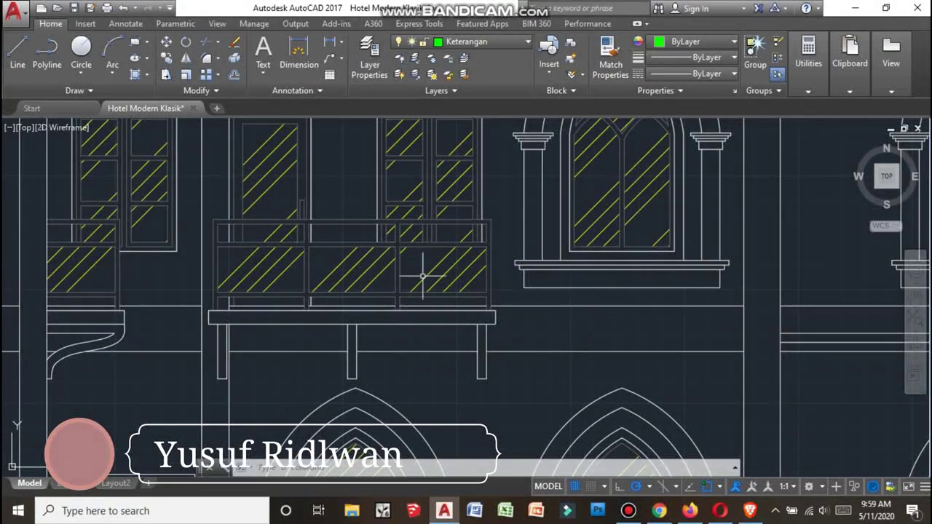
pyautogui.scroll(-2, 437, 306)
pyautogui.scroll(-2, 459, 331)
pyautogui.scroll(-2, 459, 331)
pyautogui.scroll(-1, 536, 320)
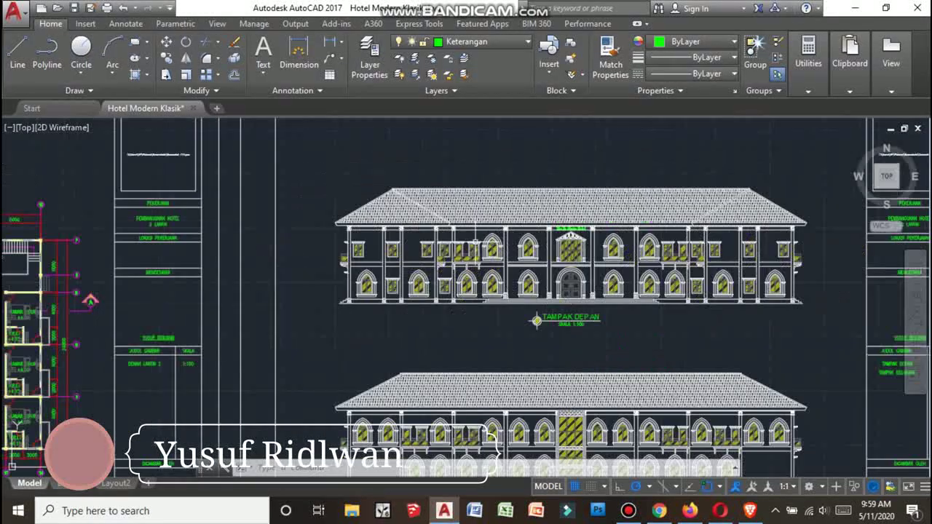
pyautogui.scroll(-2, 543, 267)
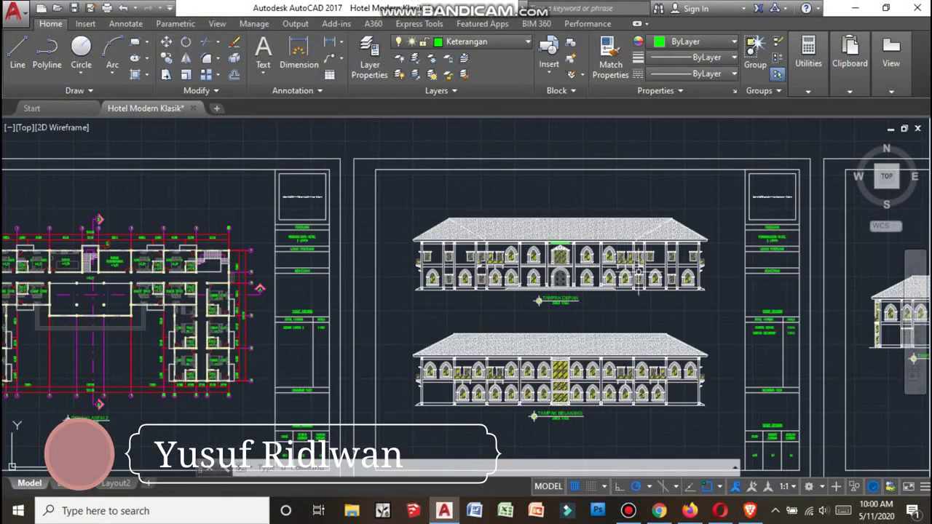
pyautogui.scroll(3, 663, 426)
pyautogui.scroll(2, 624, 415)
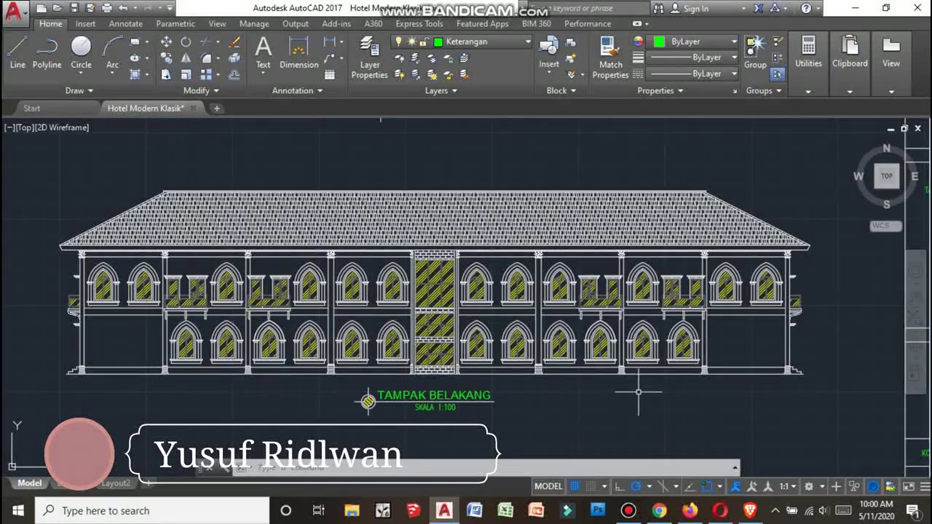
pyautogui.moveTo(638, 391); pyautogui.dragTo(793, 401, button='middle')
pyautogui.scroll(3, 320, 276)
pyautogui.scroll(-1, 320, 276)
pyautogui.scroll(-1, 320, 277)
pyautogui.scroll(-1, 321, 277)
pyautogui.scroll(-1, 320, 277)
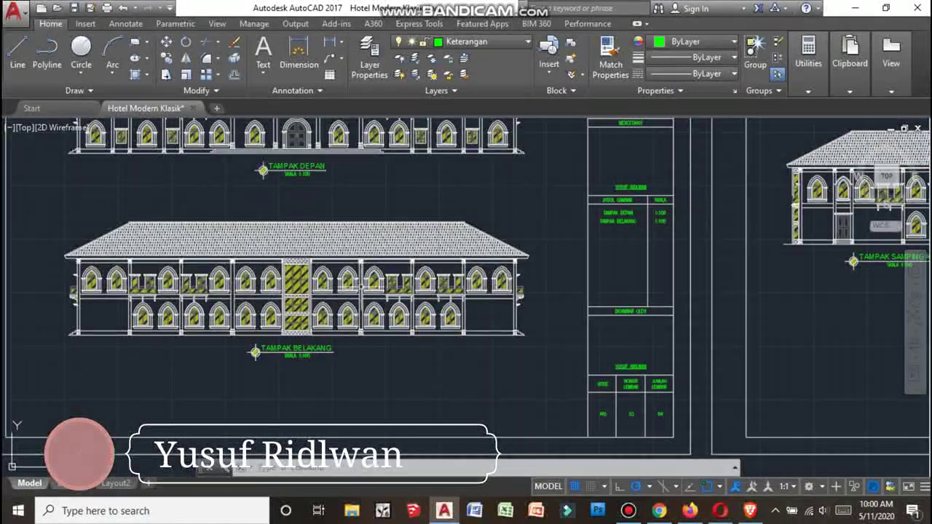
pyautogui.scroll(3, 426, 286)
pyautogui.scroll(-1, 426, 286)
pyautogui.scroll(3, 537, 295)
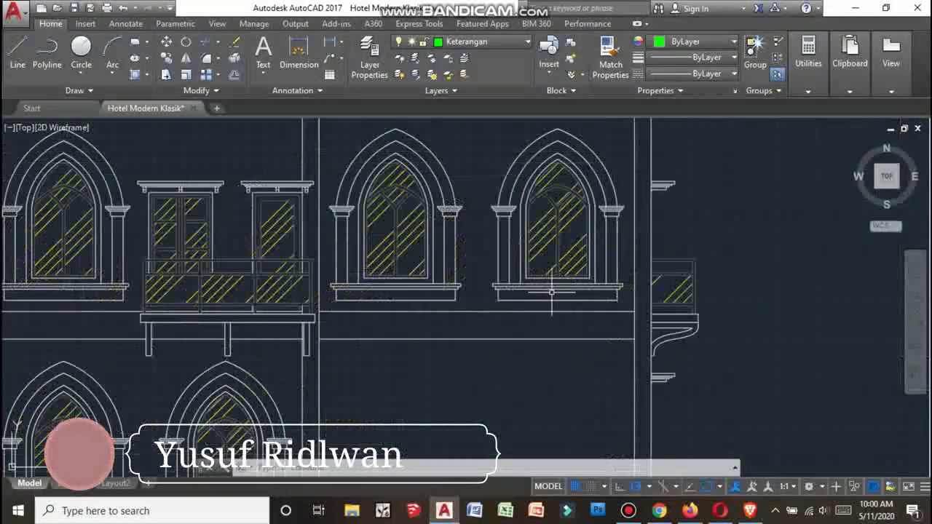
pyautogui.scroll(-3, 628, 299)
pyautogui.scroll(3, 276, 249)
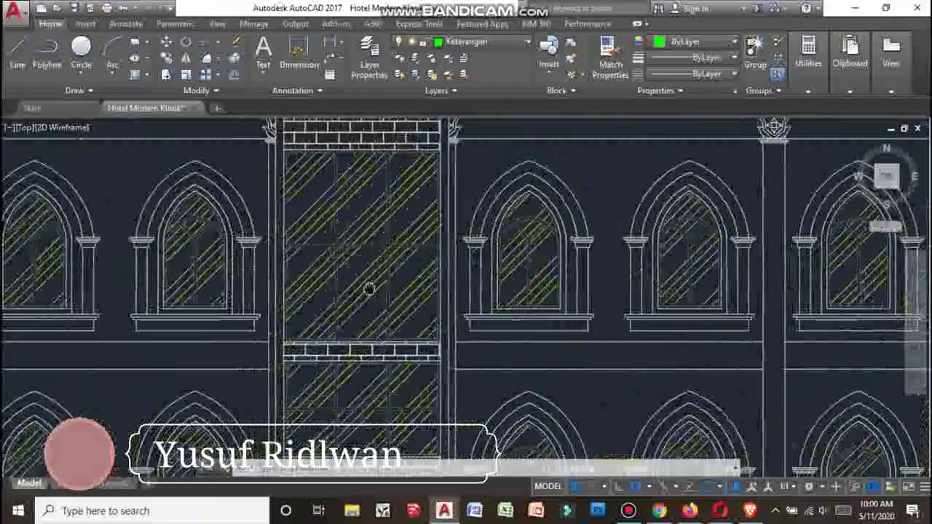
pyautogui.scroll(-2, 371, 285)
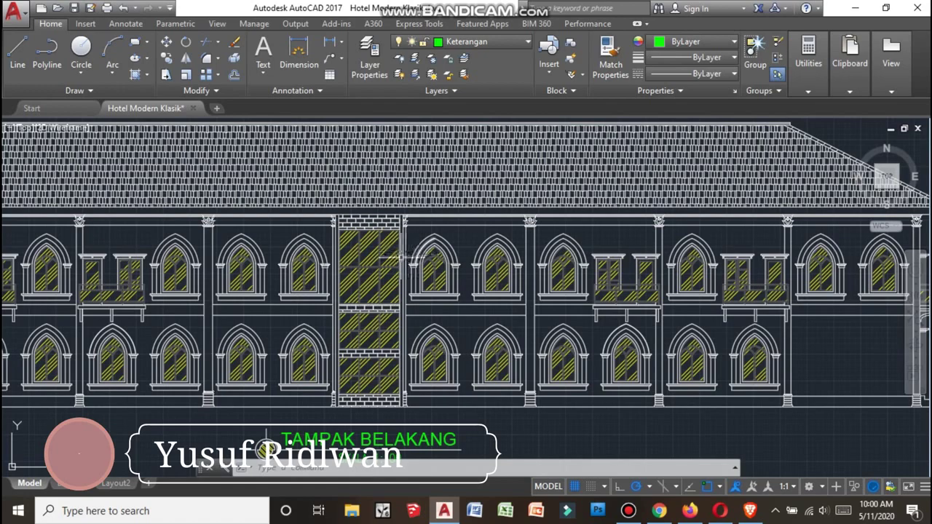
pyautogui.scroll(-3, 407, 256)
pyautogui.scroll(-2, 465, 284)
pyautogui.scroll(-1, 502, 284)
pyautogui.moveTo(501, 281); pyautogui.dragTo(527, 290, button='middle')
pyautogui.scroll(3, 527, 290)
pyautogui.scroll(-3, 509, 291)
pyautogui.scroll(2, 342, 269)
pyautogui.scroll(3, 185, 276)
pyautogui.scroll(1, 186, 277)
pyautogui.scroll(3, 219, 275)
pyautogui.scroll(-1, 252, 274)
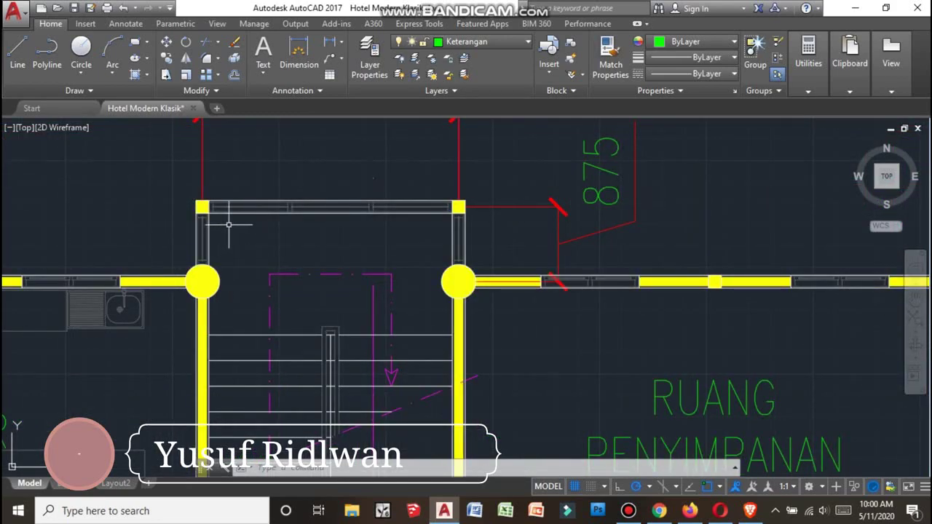
pyautogui.scroll(-2, 481, 277)
pyautogui.scroll(-3, 437, 277)
pyautogui.scroll(-1, 583, 291)
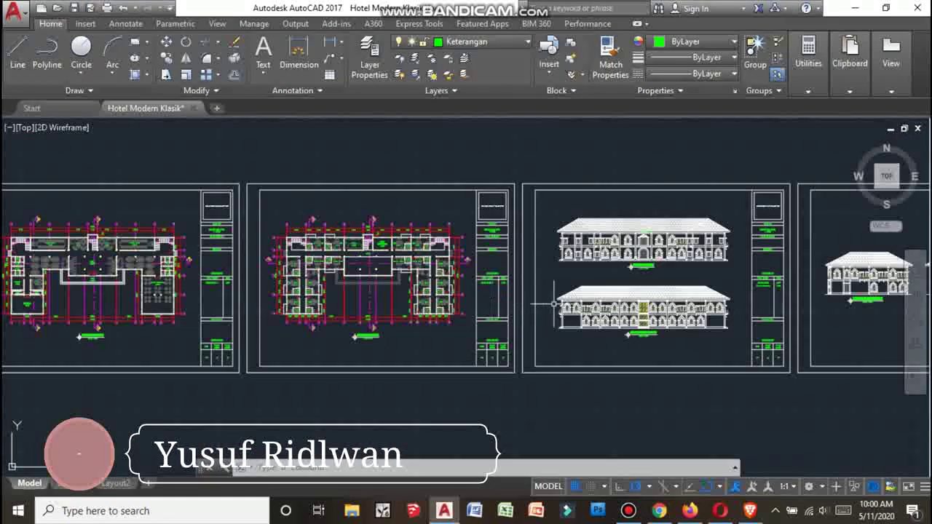
pyautogui.scroll(4, 667, 331)
pyautogui.scroll(1, 666, 328)
pyautogui.moveTo(540, 198); pyautogui.dragTo(545, 222, button='middle')
pyautogui.scroll(-1, 533, 149)
pyautogui.scroll(1, 533, 151)
pyautogui.scroll(2, 537, 182)
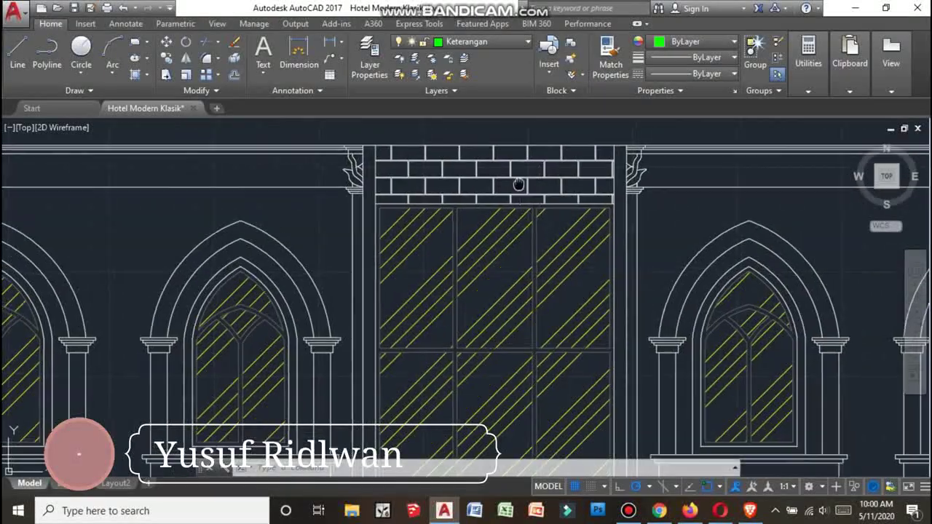
pyautogui.moveTo(520, 182); pyautogui.dragTo(411, 213, button='middle')
pyautogui.scroll(-2, 411, 213)
pyautogui.scroll(-2, 407, 225)
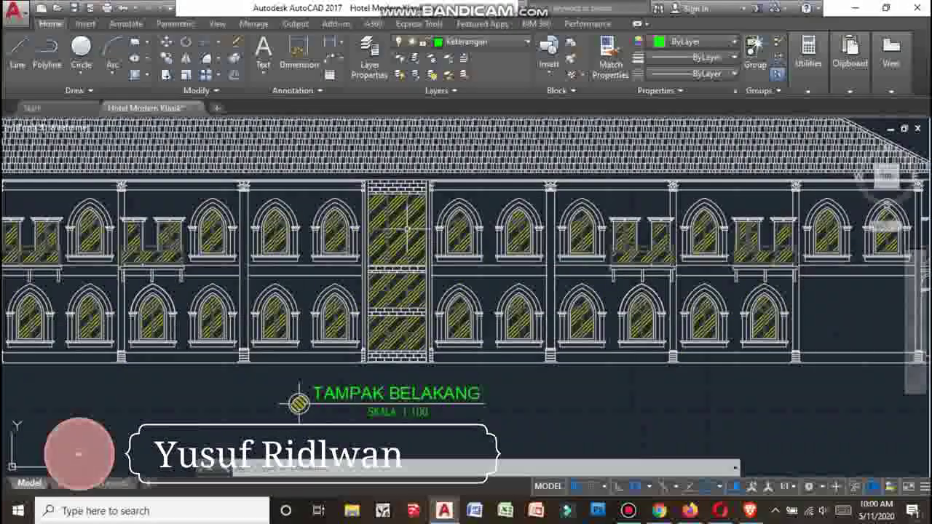
pyautogui.scroll(-1, 385, 247)
pyautogui.scroll(-2, 384, 291)
pyautogui.scroll(-1, 383, 396)
pyautogui.scroll(1, 382, 397)
pyautogui.scroll(-3, 368, 320)
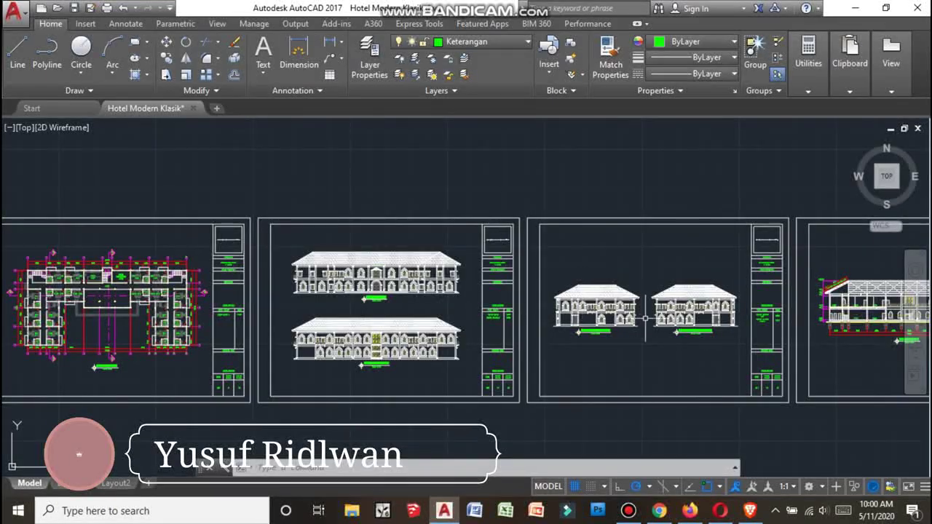
pyautogui.scroll(2, 644, 318)
pyautogui.scroll(2, 627, 324)
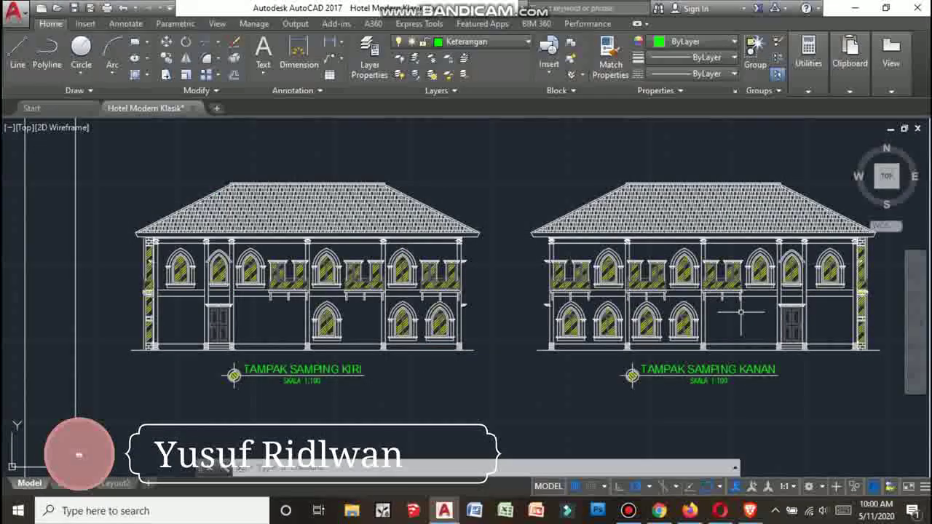
pyautogui.scroll(-3, 733, 314)
pyautogui.scroll(3, 811, 300)
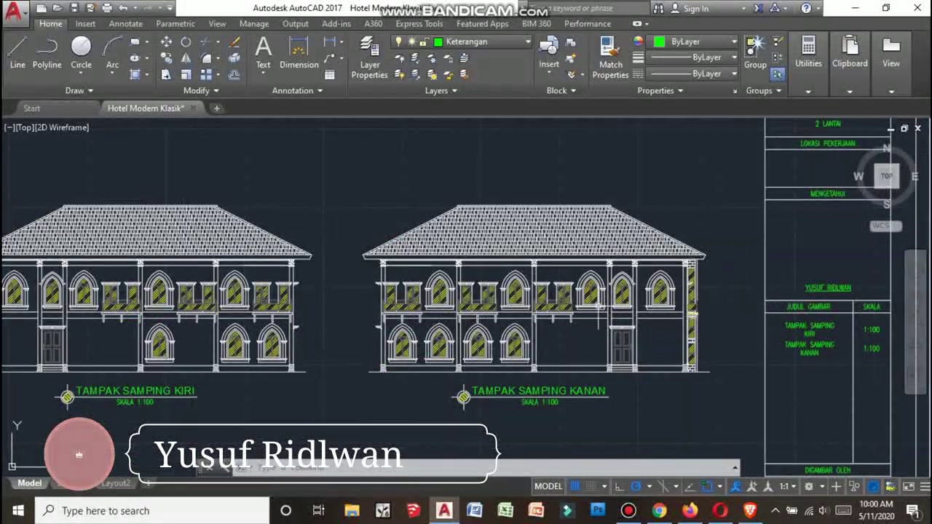
pyautogui.scroll(2, 540, 298)
pyautogui.scroll(-3, 604, 283)
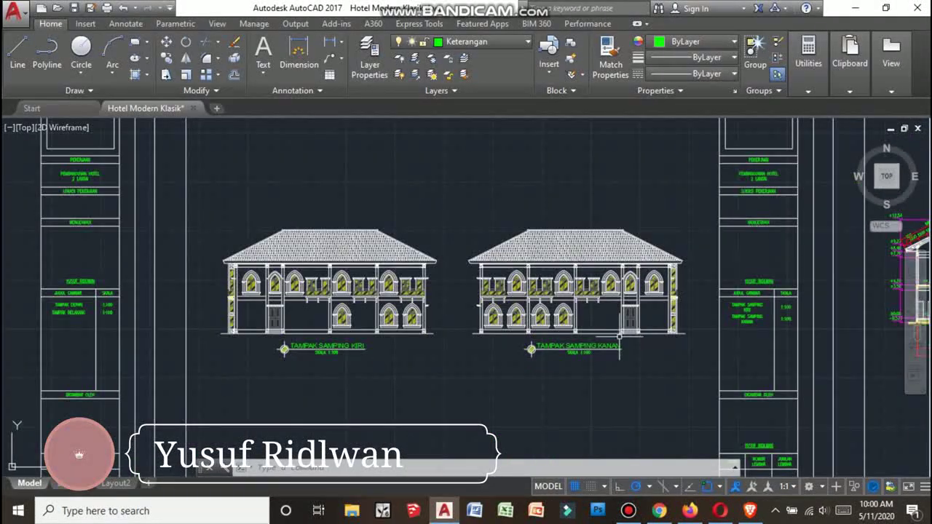
pyautogui.scroll(4, 619, 336)
pyautogui.scroll(3, 655, 284)
pyautogui.scroll(-3, 657, 281)
pyautogui.scroll(2, 655, 290)
pyautogui.scroll(1, 655, 290)
pyautogui.moveTo(630, 270); pyautogui.dragTo(524, 320, button='middle')
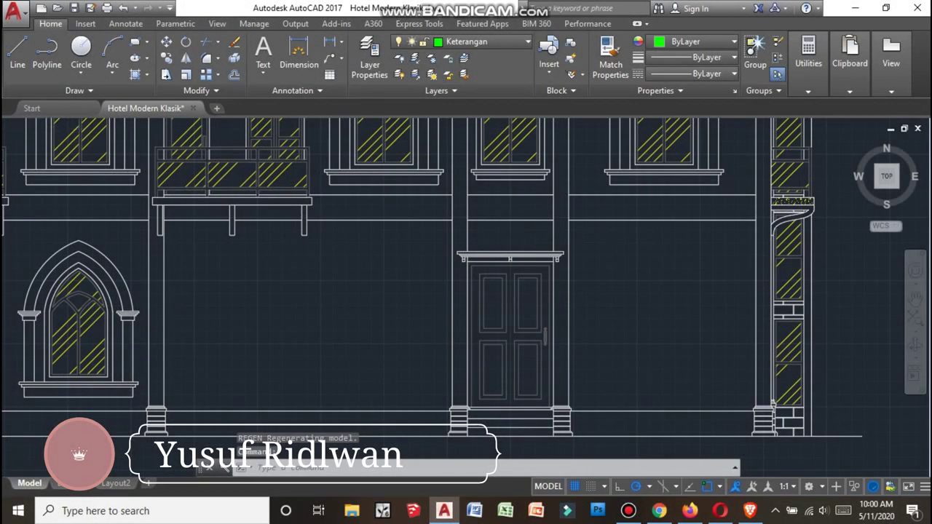
pyautogui.scroll(-4, 896, 244)
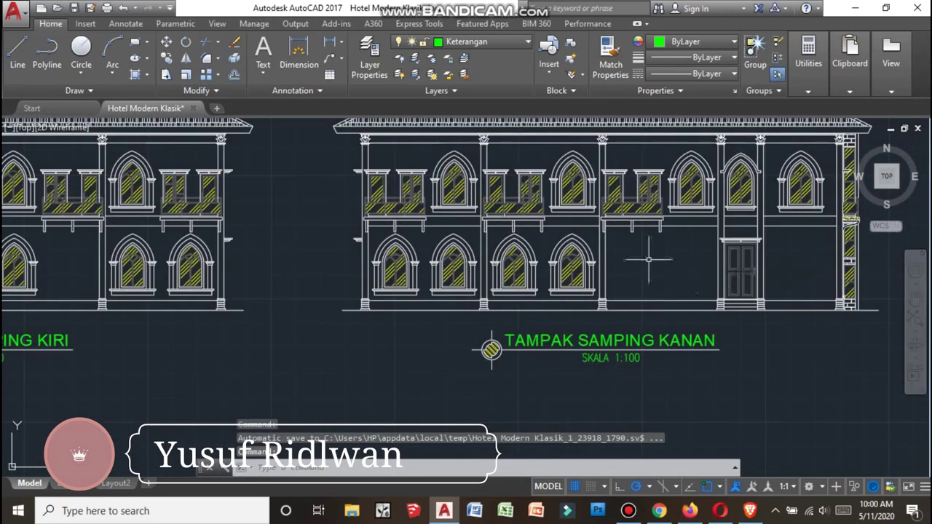
pyautogui.scroll(-1, 648, 258)
pyautogui.scroll(-1, 728, 270)
pyautogui.scroll(2, 686, 274)
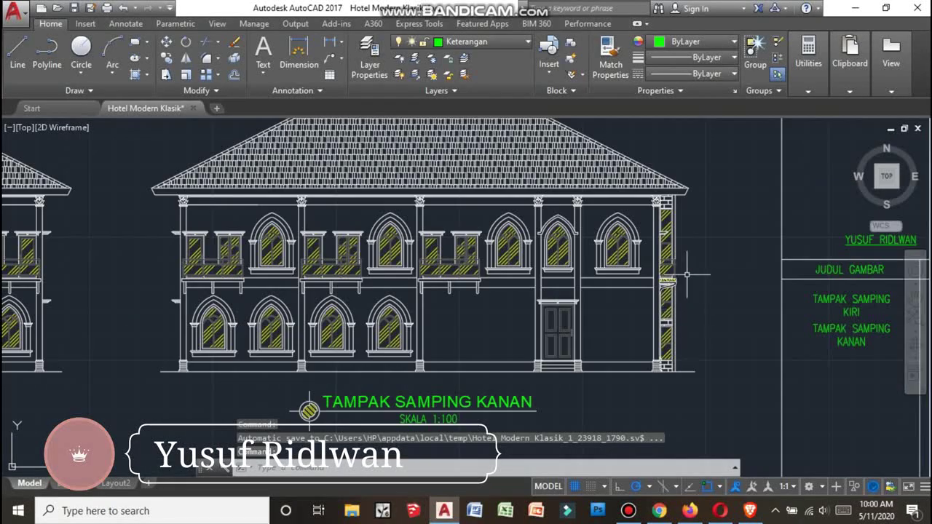
pyautogui.scroll(2, 686, 275)
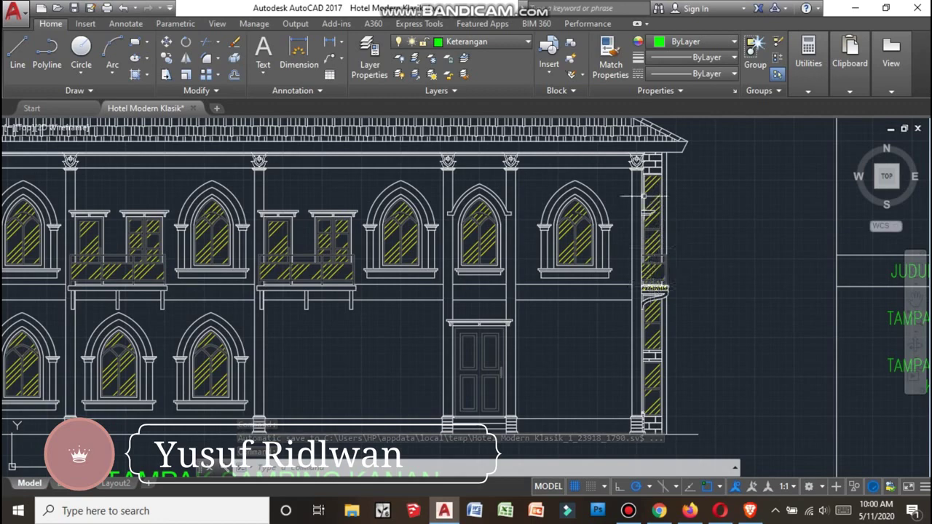
pyautogui.scroll(-2, 667, 231)
pyautogui.scroll(-2, 603, 349)
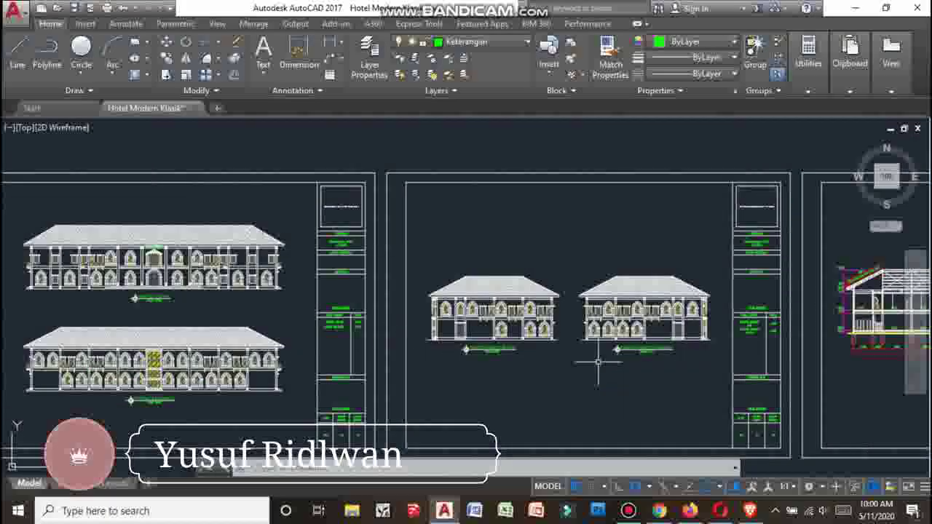
pyautogui.scroll(3, 517, 347)
pyautogui.moveTo(345, 250); pyautogui.dragTo(451, 264, button='middle')
pyautogui.scroll(-1, 451, 264)
pyautogui.scroll(-2, 488, 291)
pyautogui.scroll(4, 589, 268)
pyautogui.scroll(1, 474, 235)
pyautogui.scroll(1, 541, 182)
pyautogui.scroll(3, 597, 151)
pyautogui.scroll(-2, 546, 204)
pyautogui.scroll(-2, 590, 262)
pyautogui.scroll(2, 603, 258)
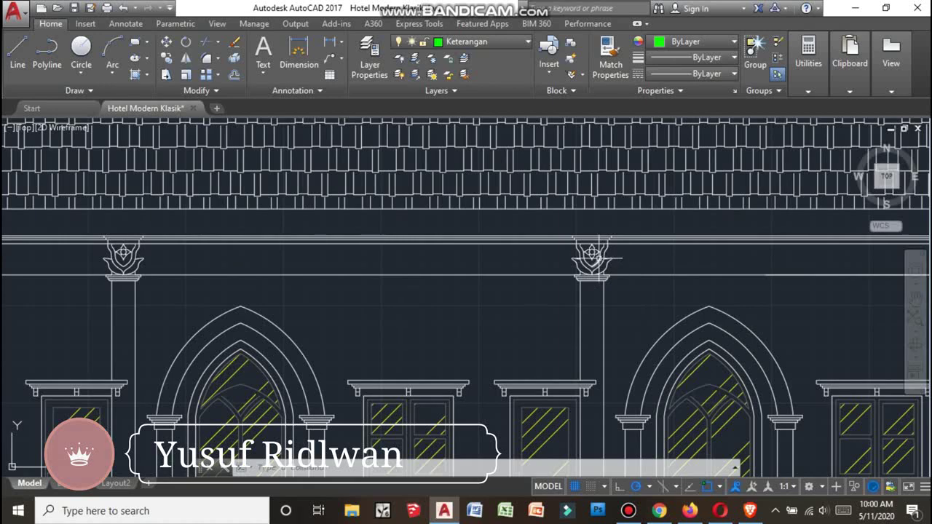
pyautogui.scroll(-2, 593, 255)
pyautogui.scroll(2, 568, 218)
pyautogui.scroll(2, 553, 211)
pyautogui.scroll(-3, 546, 209)
pyautogui.moveTo(546, 408); pyautogui.dragTo(542, 145, button='middle')
pyautogui.scroll(2, 539, 182)
pyautogui.scroll(2, 538, 179)
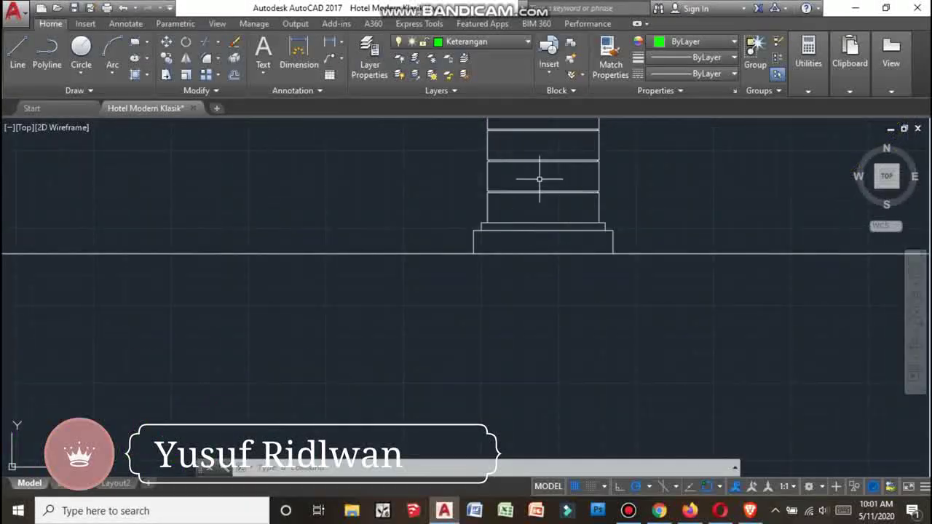
pyautogui.scroll(-2, 466, 291)
pyautogui.scroll(-1, 465, 291)
pyautogui.scroll(2, 278, 313)
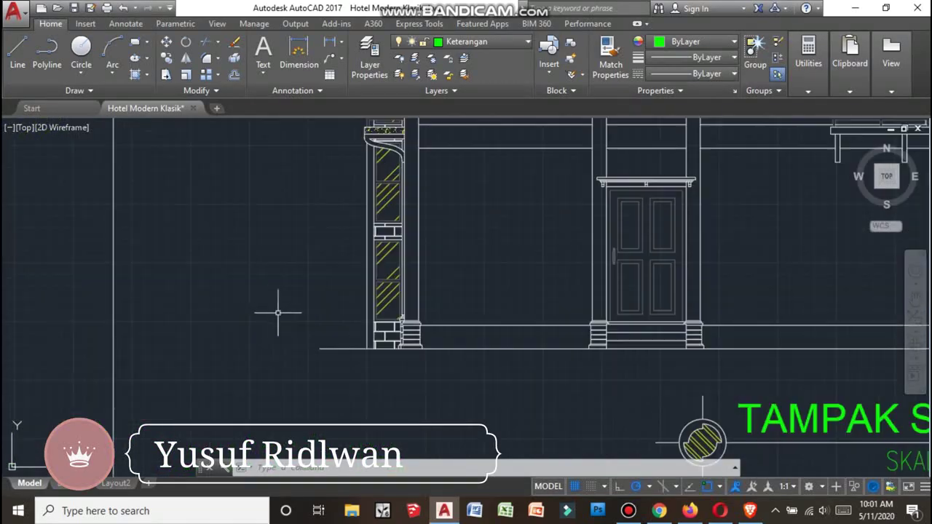
pyautogui.scroll(-1, 409, 333)
pyautogui.scroll(-2, 364, 291)
pyautogui.scroll(2, 291, 233)
pyautogui.scroll(1, 262, 218)
pyautogui.scroll(-3, 262, 219)
pyautogui.scroll(-1, 542, 251)
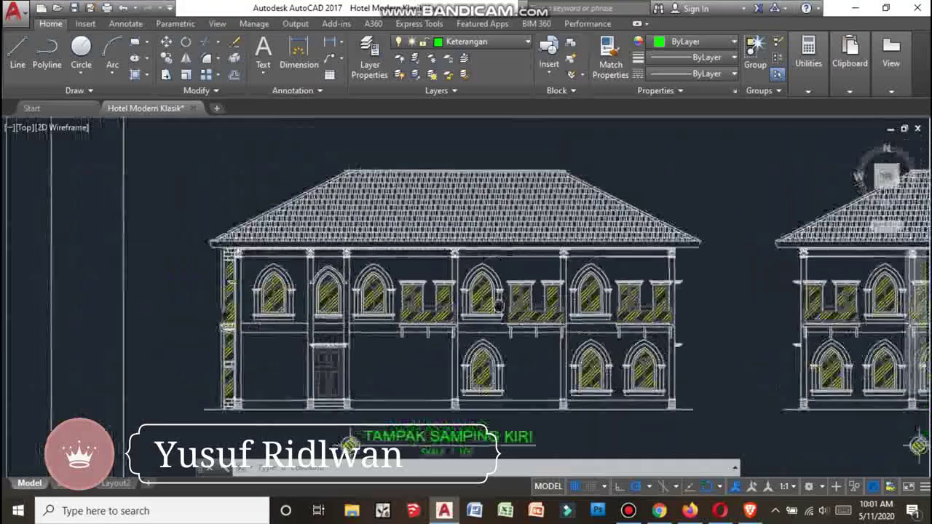
pyautogui.moveTo(542, 251)
pyautogui.mouseDown(button='middle')
pyautogui.moveTo(398, 267)
pyautogui.moveTo(562, 255)
pyautogui.mouseUp(button='middle')
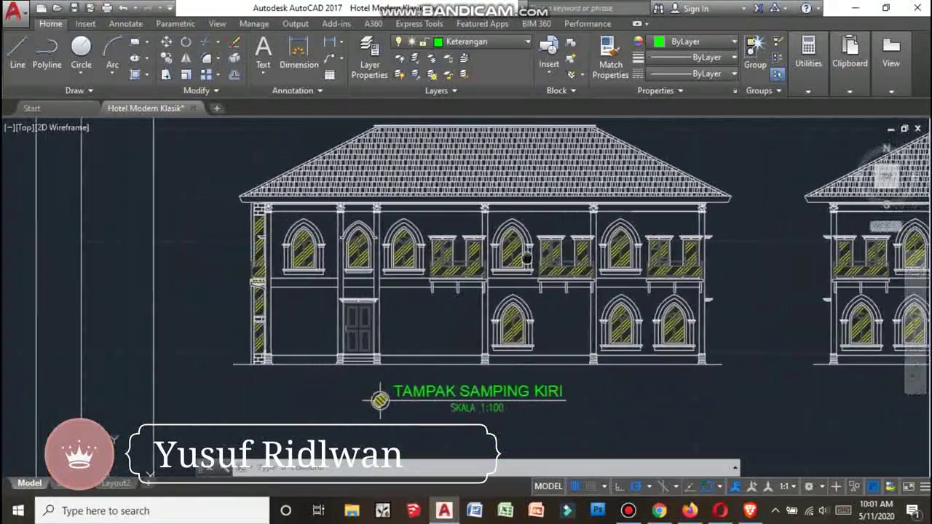
pyautogui.scroll(-2, 562, 255)
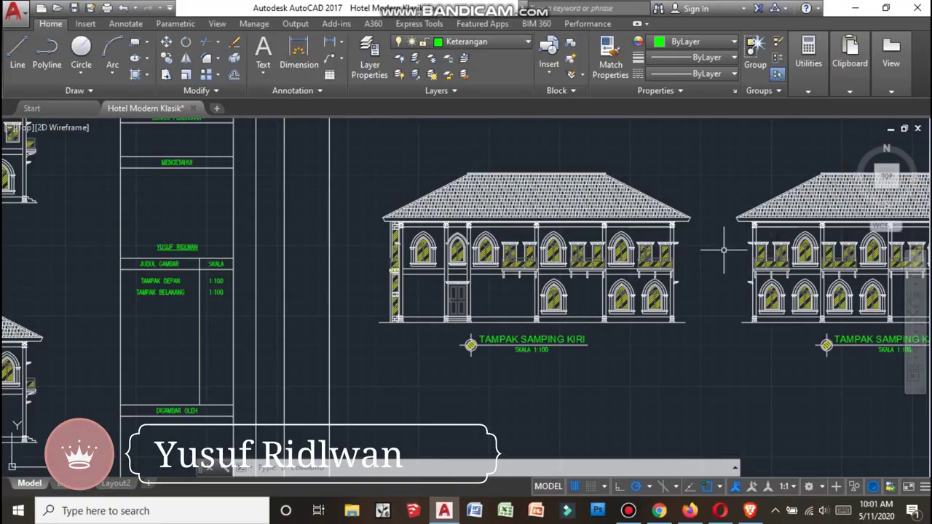
pyautogui.scroll(1, 568, 167)
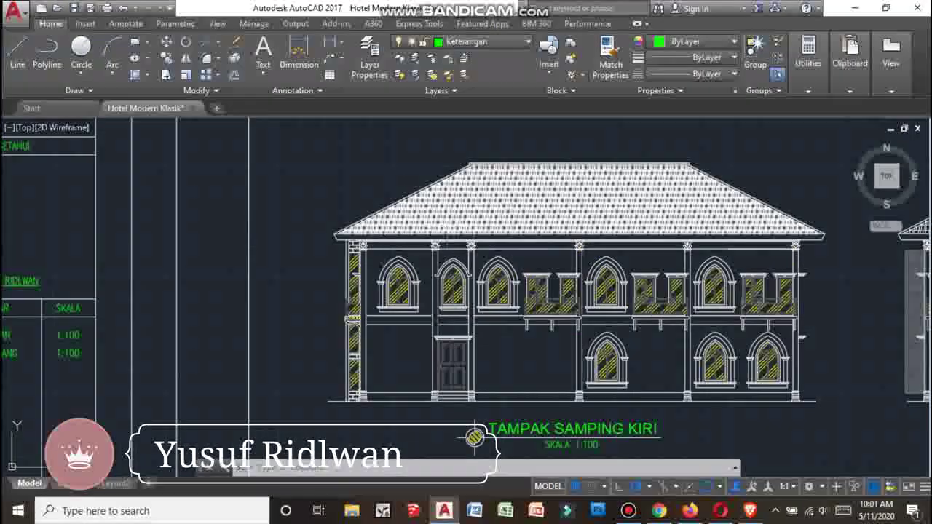
pyautogui.scroll(2, 535, 228)
pyautogui.scroll(1, 535, 228)
pyautogui.scroll(-1, 535, 228)
pyautogui.scroll(-1, 284, 153)
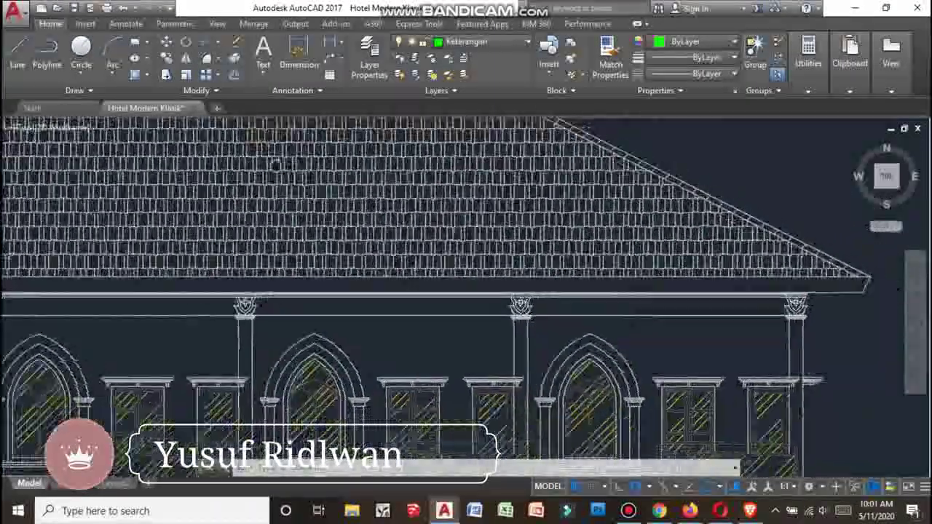
pyautogui.scroll(-2, 289, 141)
pyautogui.moveTo(289, 140)
pyautogui.mouseDown(button='middle')
pyautogui.moveTo(326, 173)
pyautogui.moveTo(112, 196)
pyautogui.mouseUp(button='middle')
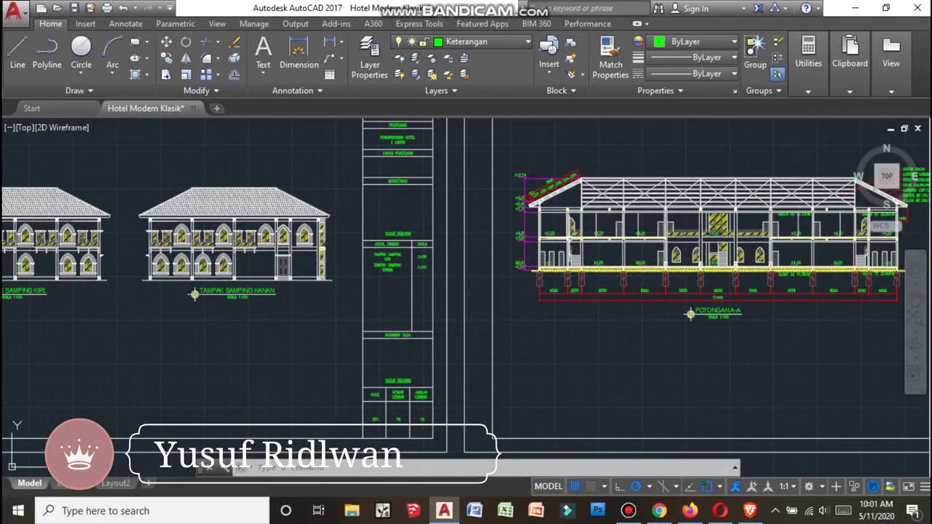
pyautogui.moveTo(655, 291); pyautogui.dragTo(451, 319, button='middle')
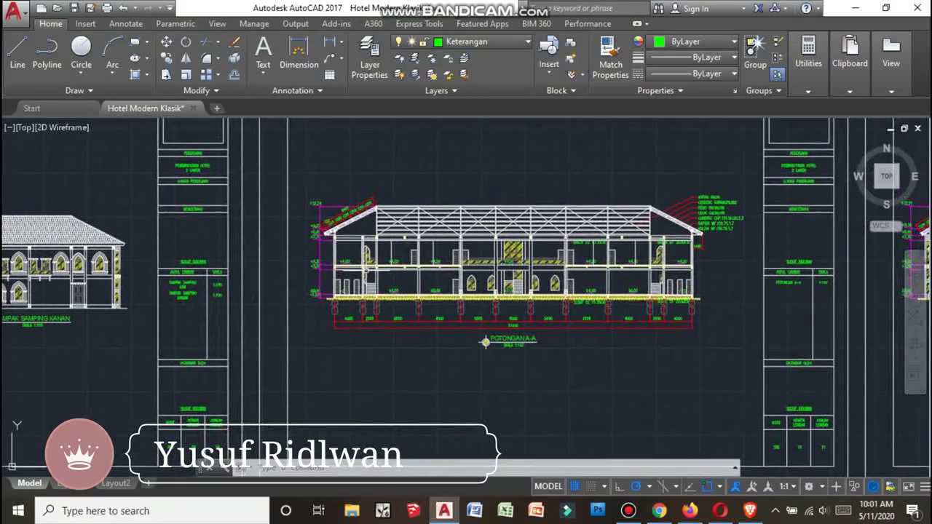
pyautogui.scroll(-2, 480, 291)
pyautogui.scroll(3, 480, 292)
pyautogui.scroll(1, 481, 291)
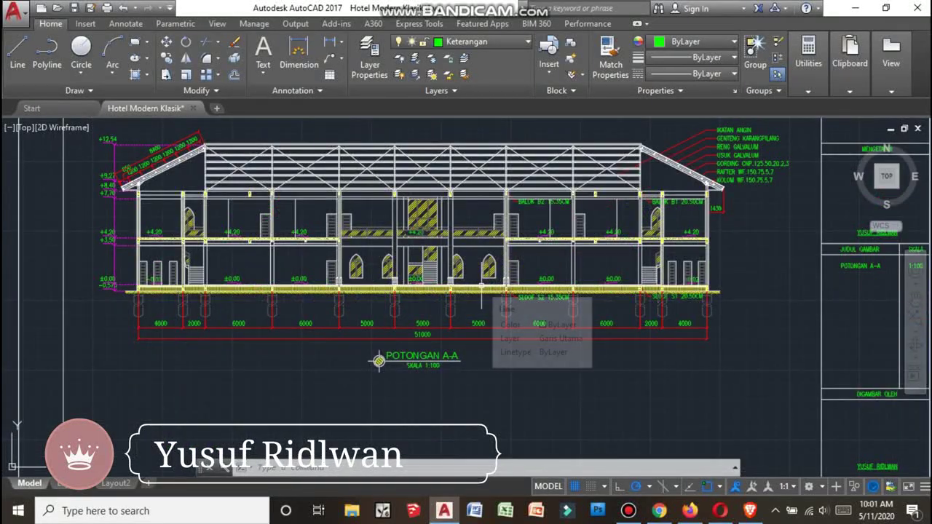
pyautogui.scroll(-1, 482, 286)
pyautogui.scroll(-1, 499, 305)
pyautogui.scroll(-1, 537, 337)
pyautogui.scroll(-2, 462, 428)
pyautogui.scroll(2, 551, 331)
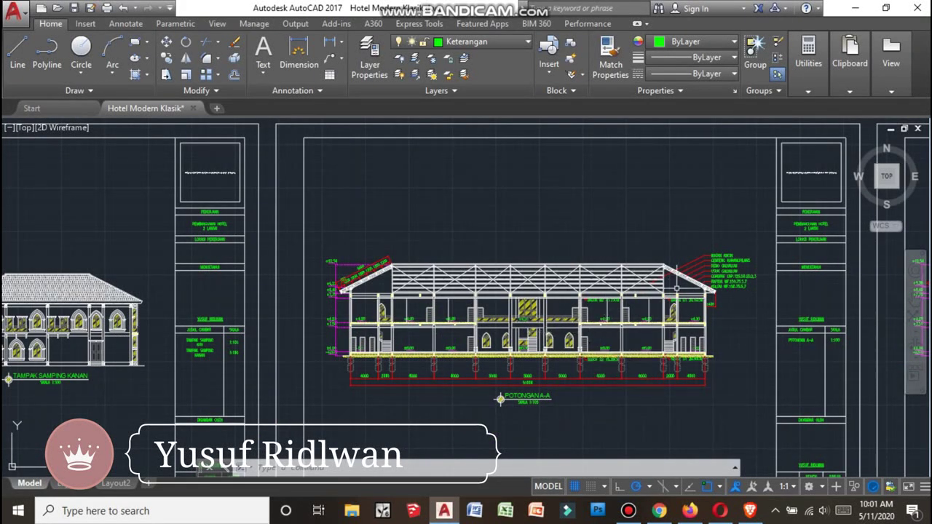
pyautogui.scroll(2, 697, 300)
pyautogui.scroll(2, 745, 241)
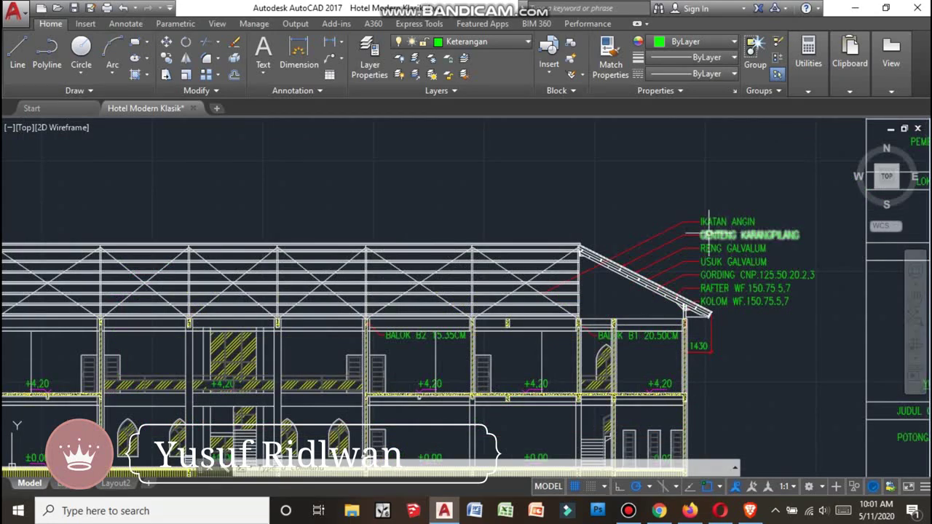
pyautogui.scroll(-3, 698, 241)
pyautogui.scroll(3, 670, 248)
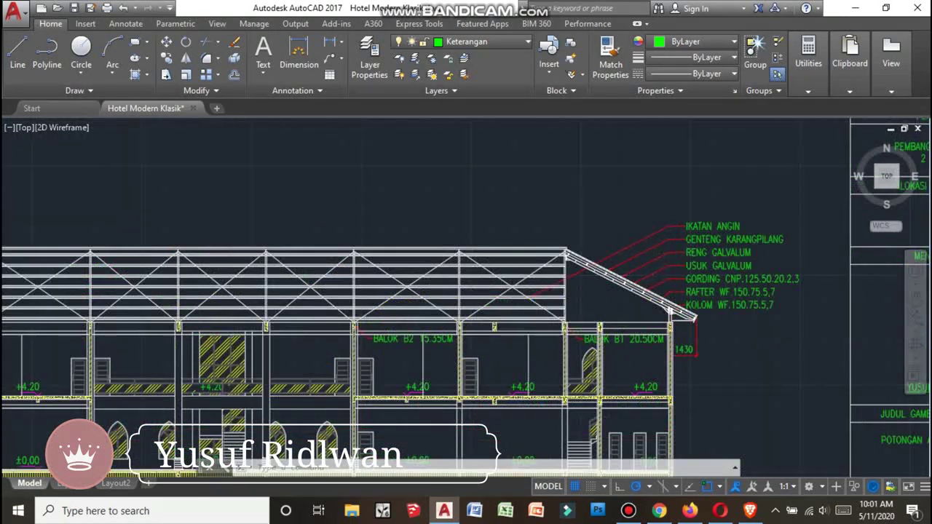
pyautogui.scroll(2, 557, 273)
pyautogui.scroll(-3, 619, 262)
pyautogui.scroll(-1, 691, 251)
pyautogui.scroll(2, 709, 247)
pyautogui.scroll(-2, 692, 240)
pyautogui.scroll(-1, 670, 234)
pyautogui.scroll(3, 642, 228)
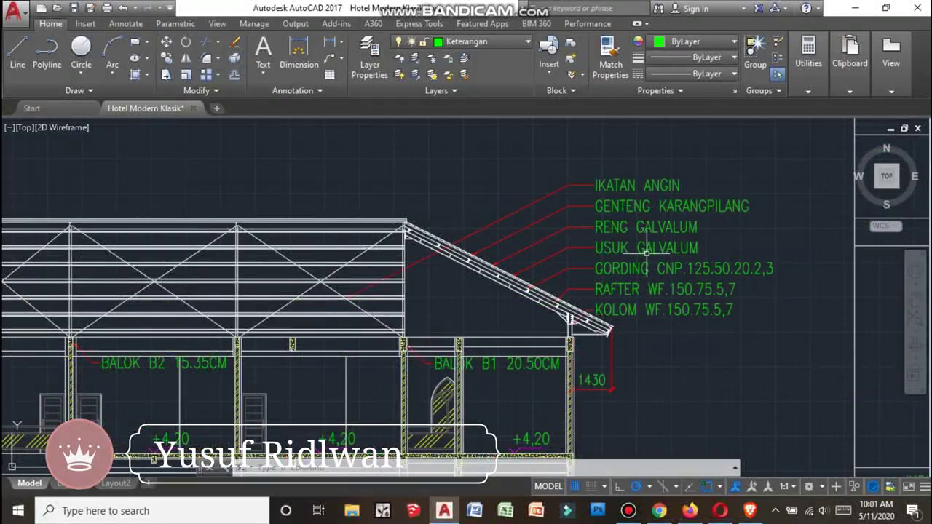
pyautogui.scroll(2, 480, 288)
pyautogui.scroll(3, 454, 266)
pyautogui.scroll(-6, 454, 269)
pyautogui.scroll(1, 453, 275)
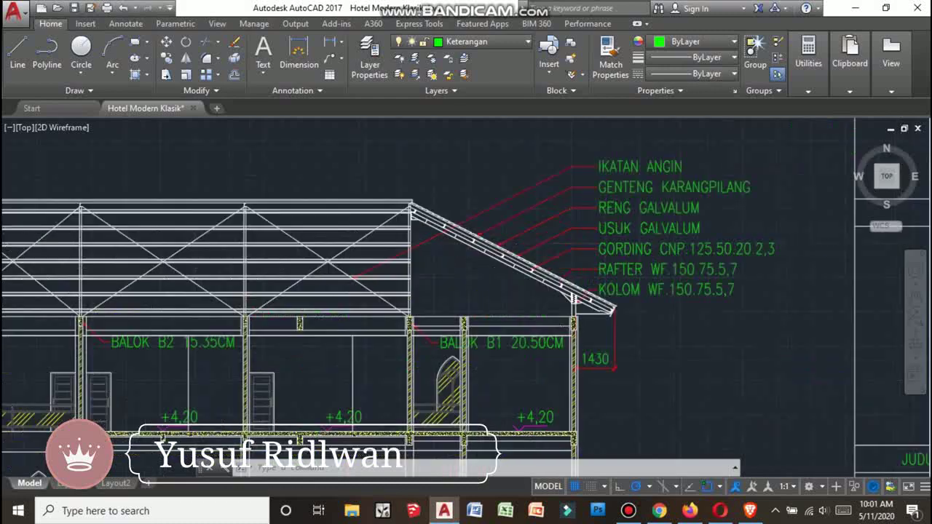
pyautogui.scroll(3, 582, 292)
pyautogui.scroll(2, 691, 320)
pyautogui.moveTo(731, 338); pyautogui.dragTo(627, 253, button='middle')
pyautogui.scroll(3, 646, 324)
pyautogui.scroll(-1, 648, 320)
pyautogui.scroll(-1, 650, 318)
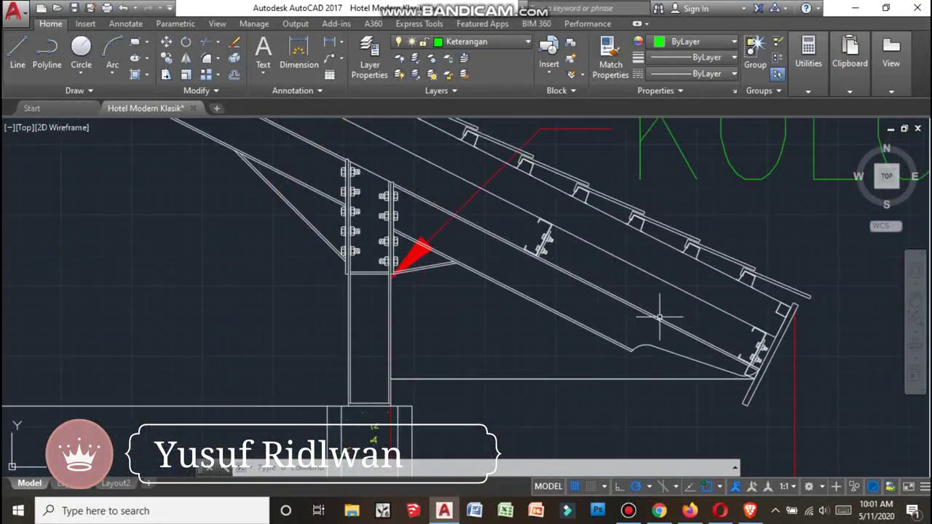
pyautogui.scroll(-5, 582, 315)
pyautogui.scroll(5, 536, 313)
pyautogui.scroll(1, 478, 311)
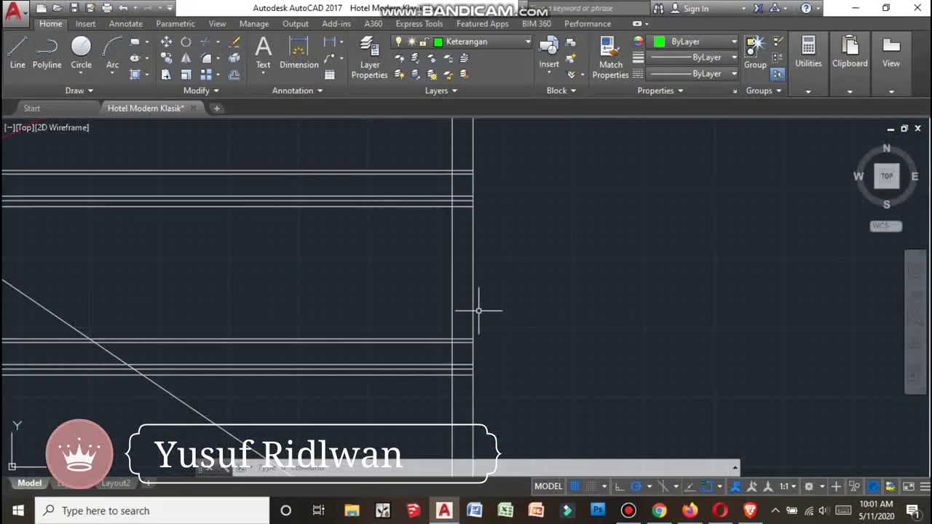
pyautogui.scroll(-5, 473, 275)
pyautogui.scroll(5, 497, 281)
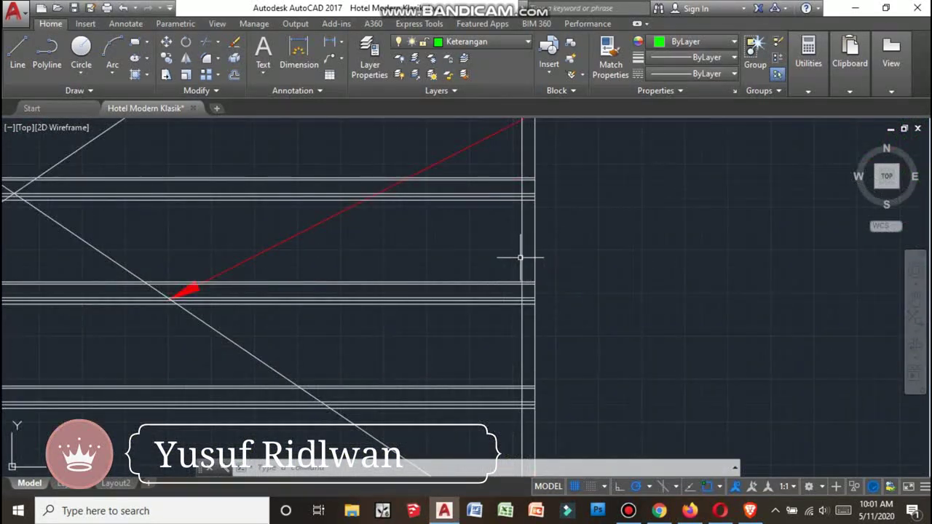
pyautogui.scroll(-2, 520, 257)
pyautogui.scroll(-3, 553, 277)
pyautogui.scroll(4, 655, 306)
pyautogui.scroll(1, 700, 314)
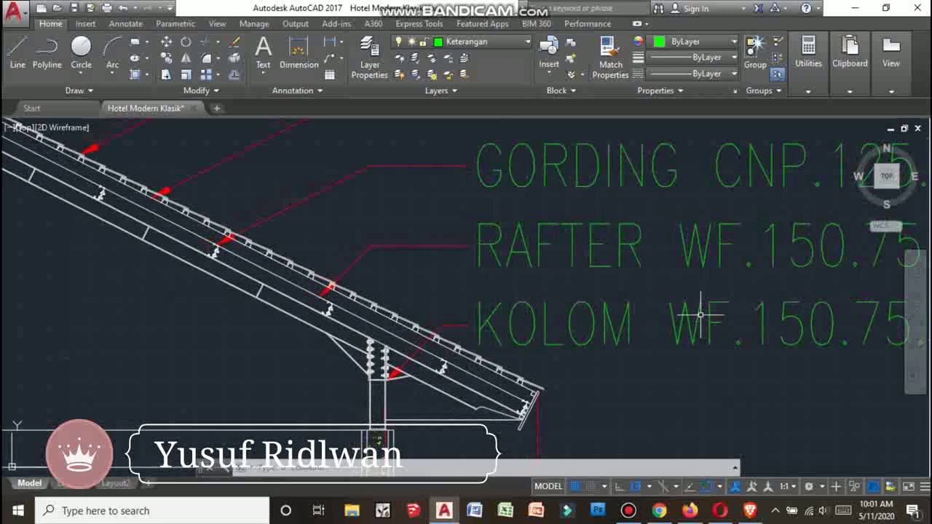
pyautogui.scroll(-3, 700, 315)
pyautogui.scroll(2, 641, 302)
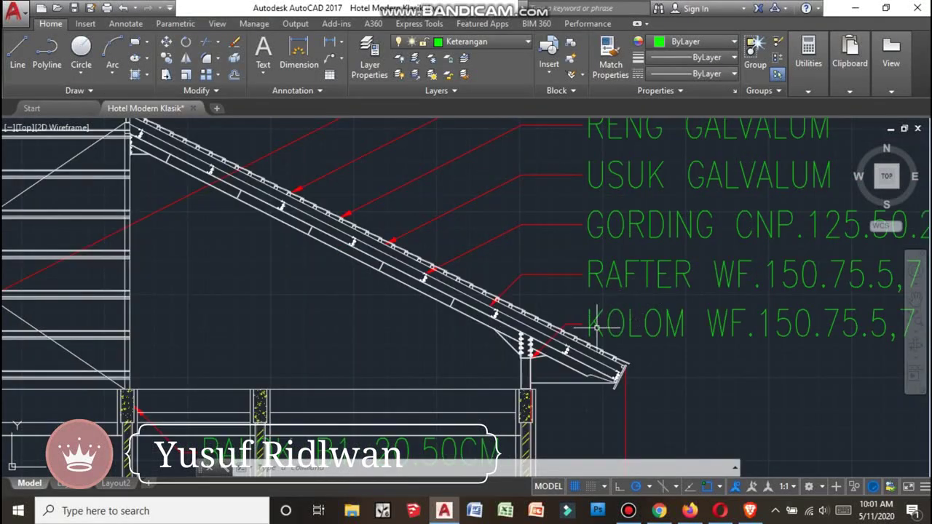
pyautogui.scroll(-2, 646, 291)
pyautogui.scroll(-1, 553, 306)
pyautogui.scroll(3, 553, 349)
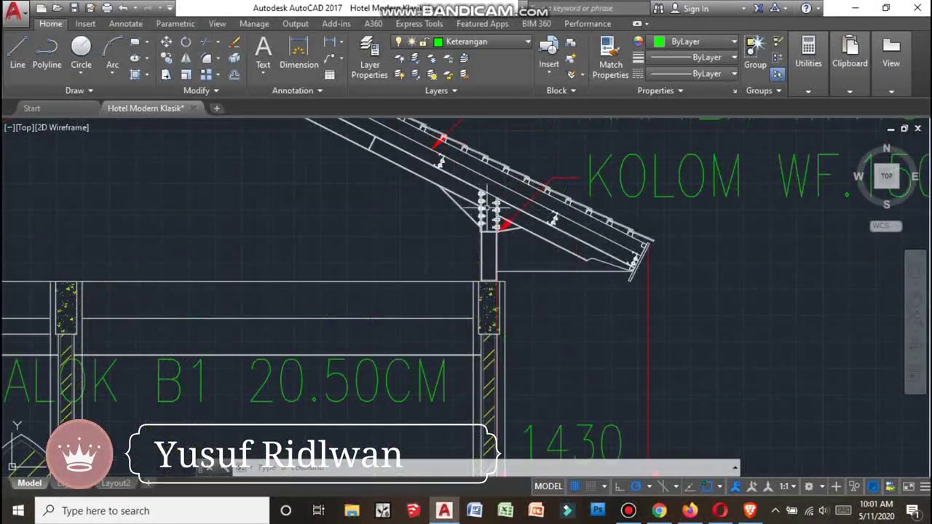
pyautogui.scroll(-1, 500, 223)
pyautogui.scroll(1, 494, 276)
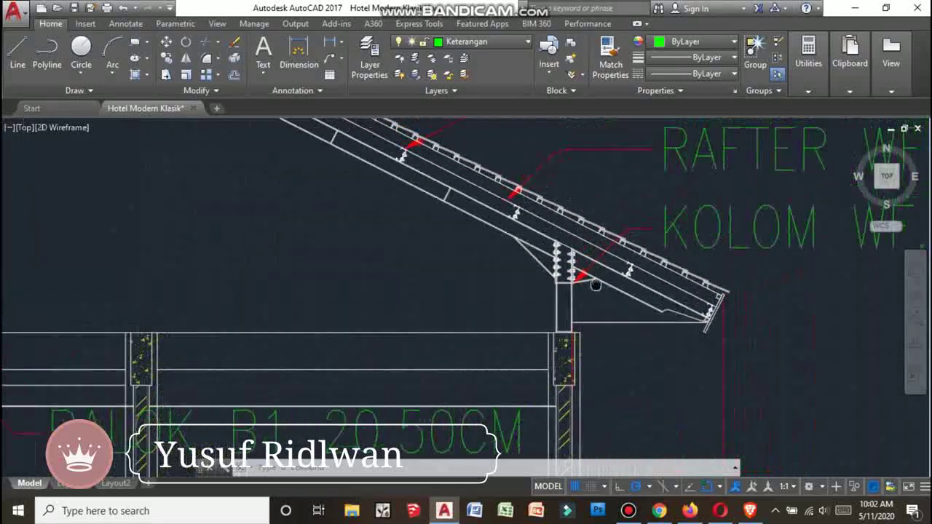
pyautogui.scroll(-1, 484, 299)
pyautogui.scroll(2, 493, 299)
pyautogui.scroll(-1, 495, 291)
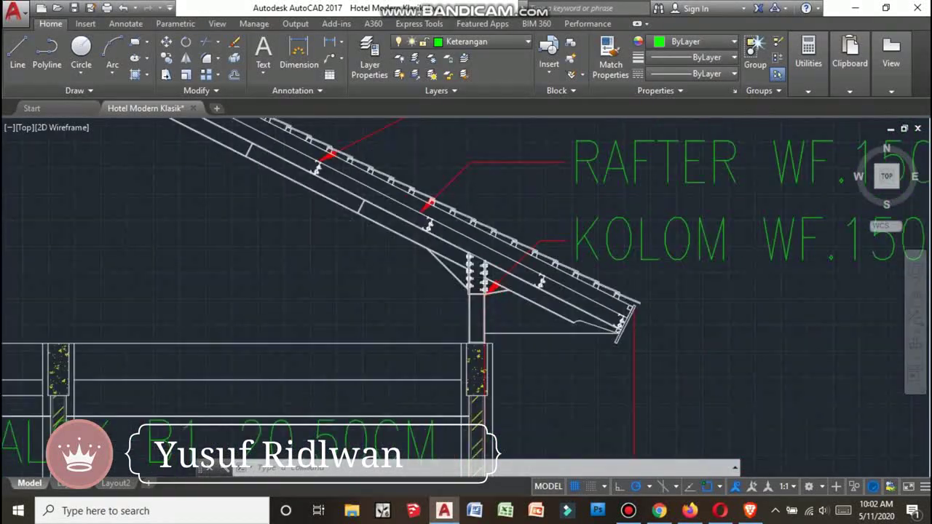
pyautogui.scroll(1, 505, 266)
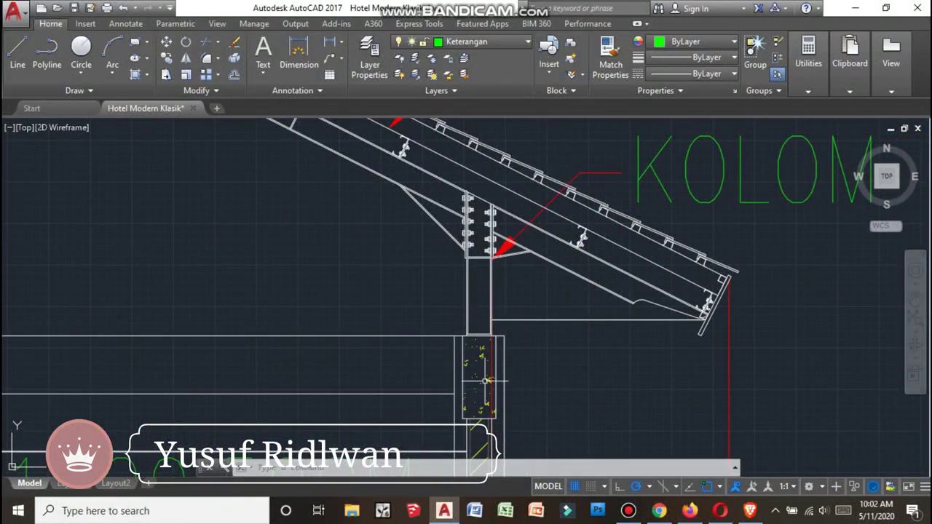
pyautogui.scroll(-2, 657, 298)
pyautogui.scroll(1, 615, 310)
pyautogui.scroll(-1, 616, 310)
pyautogui.scroll(3, 452, 297)
pyautogui.scroll(1, 466, 291)
pyautogui.scroll(-1, 495, 313)
pyautogui.scroll(1, 502, 320)
pyautogui.scroll(2, 509, 323)
pyautogui.moveTo(509, 323)
pyautogui.mouseDown(button='middle')
pyautogui.moveTo(493, 216)
pyautogui.moveTo(364, 260)
pyautogui.moveTo(474, 240)
pyautogui.moveTo(534, 306)
pyautogui.mouseUp(button='middle')
pyautogui.scroll(-5, 459, 276)
pyautogui.scroll(-1, 466, 280)
pyautogui.scroll(-2, 540, 334)
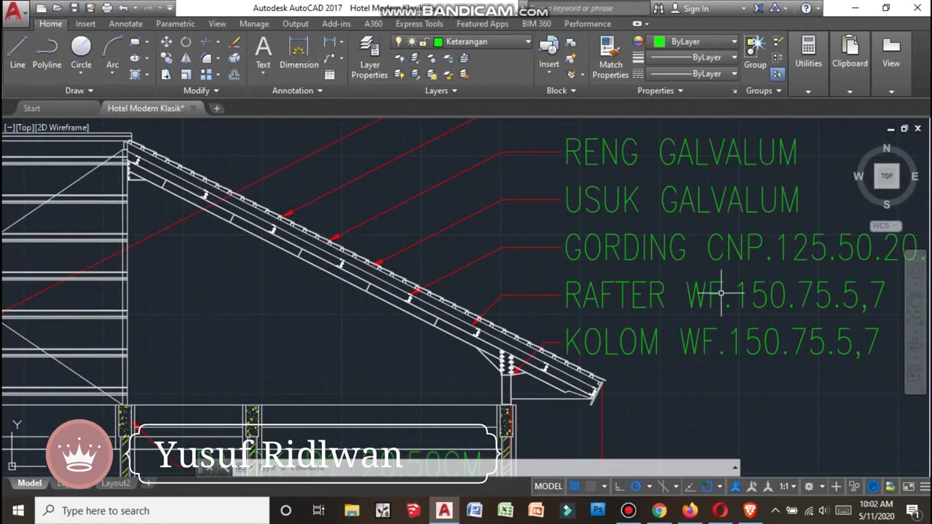
pyautogui.scroll(2, 474, 263)
pyautogui.scroll(2, 476, 266)
pyautogui.scroll(1, 478, 270)
pyautogui.scroll(-1, 510, 274)
pyautogui.scroll(2, 510, 274)
pyautogui.scroll(-2, 510, 275)
pyautogui.scroll(3, 502, 273)
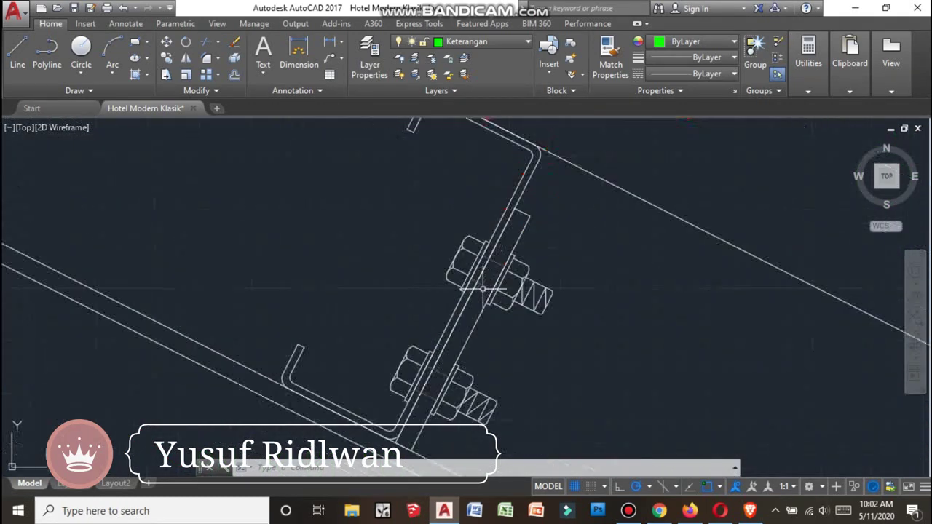
pyautogui.scroll(-1, 503, 273)
pyautogui.scroll(-1, 408, 258)
pyautogui.scroll(2, 395, 260)
pyautogui.scroll(-3, 395, 265)
pyautogui.scroll(-2, 412, 255)
pyautogui.scroll(2, 466, 281)
pyautogui.scroll(2, 521, 304)
pyautogui.scroll(2, 669, 386)
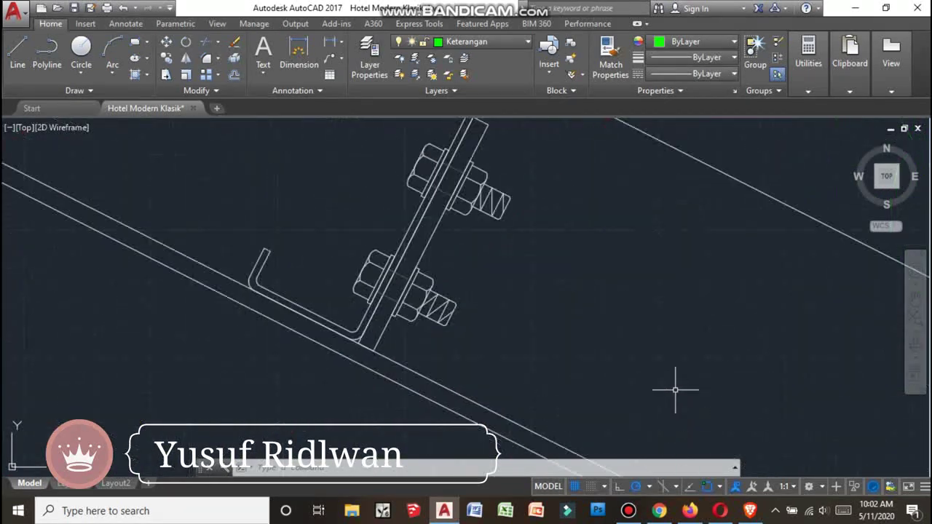
pyautogui.scroll(-2, 449, 234)
pyautogui.scroll(-2, 480, 204)
pyautogui.scroll(-3, 484, 264)
pyautogui.scroll(2, 624, 343)
pyautogui.scroll(-1, 672, 342)
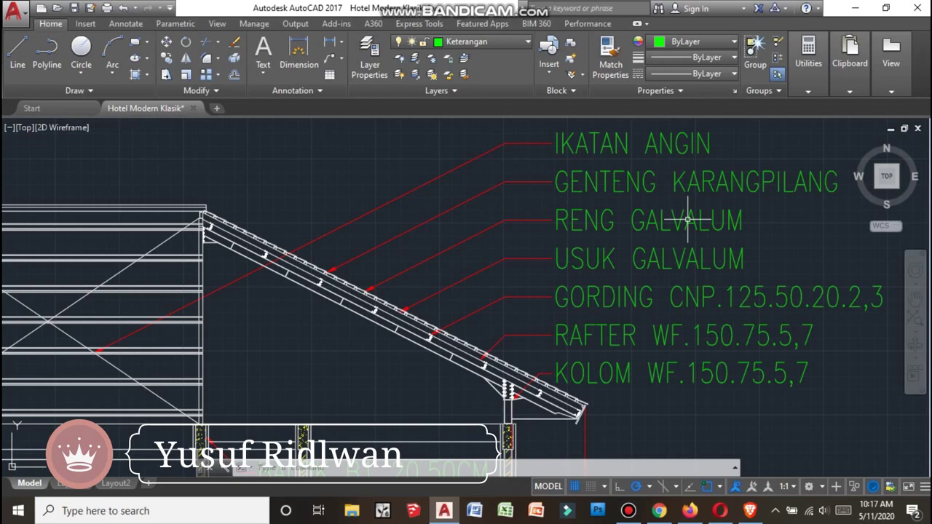
pyautogui.scroll(3, 305, 297)
pyautogui.scroll(2, 333, 214)
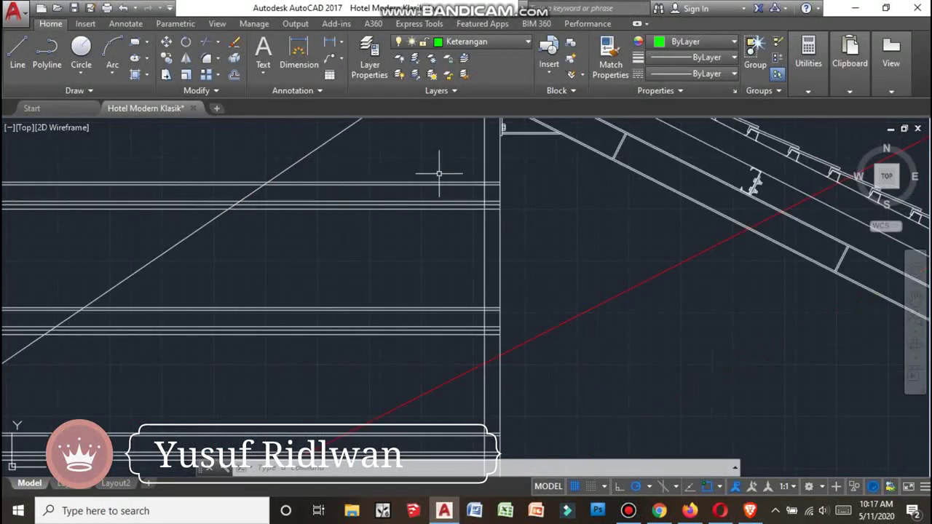
pyautogui.scroll(-1, 422, 208)
pyautogui.scroll(2, 409, 214)
pyautogui.scroll(-3, 410, 214)
pyautogui.scroll(2, 402, 244)
pyautogui.scroll(-2, 401, 244)
pyautogui.scroll(-2, 405, 241)
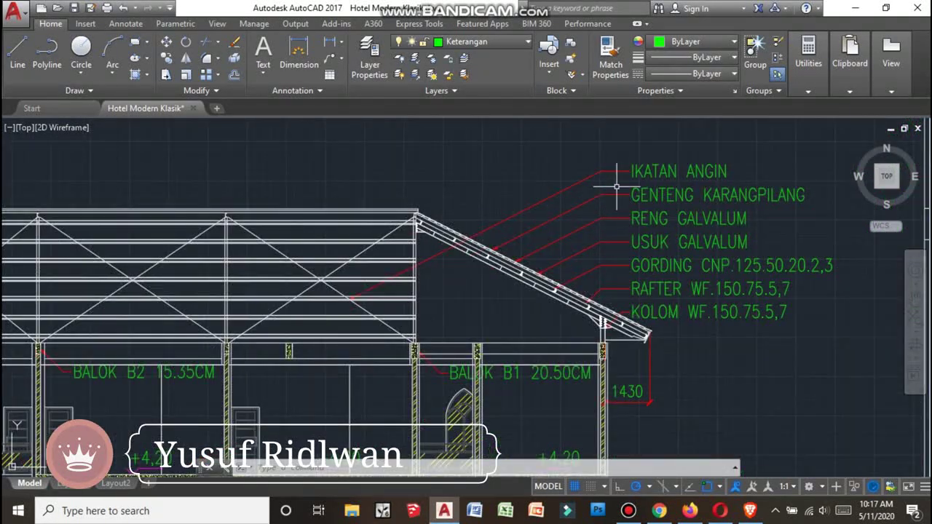
pyautogui.scroll(2, 653, 178)
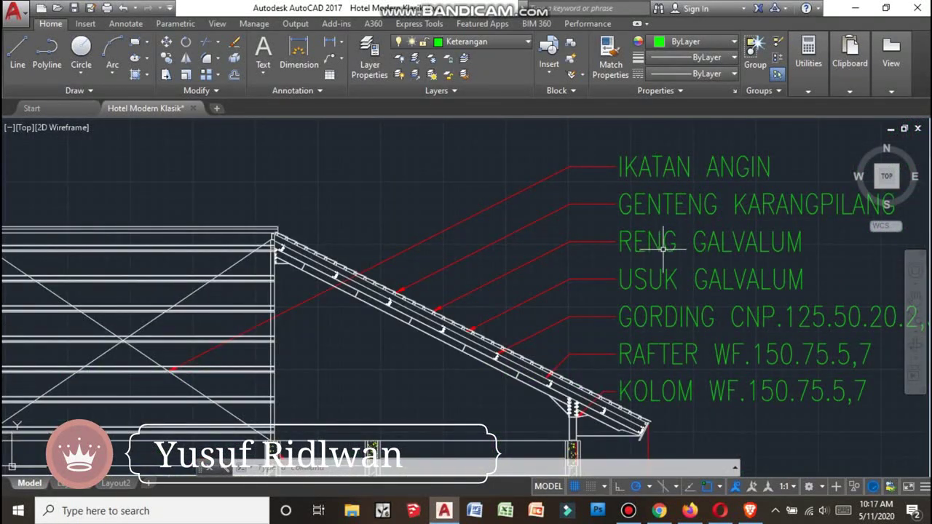
pyautogui.scroll(2, 647, 237)
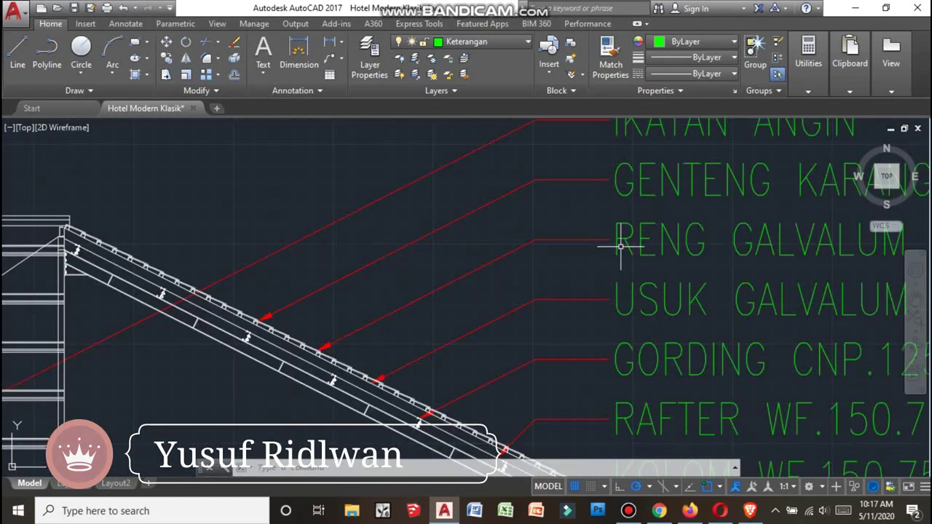
pyautogui.scroll(2, 243, 362)
pyautogui.scroll(2, 320, 368)
pyautogui.scroll(2, 331, 370)
pyautogui.scroll(-1, 323, 393)
pyautogui.scroll(2, 324, 393)
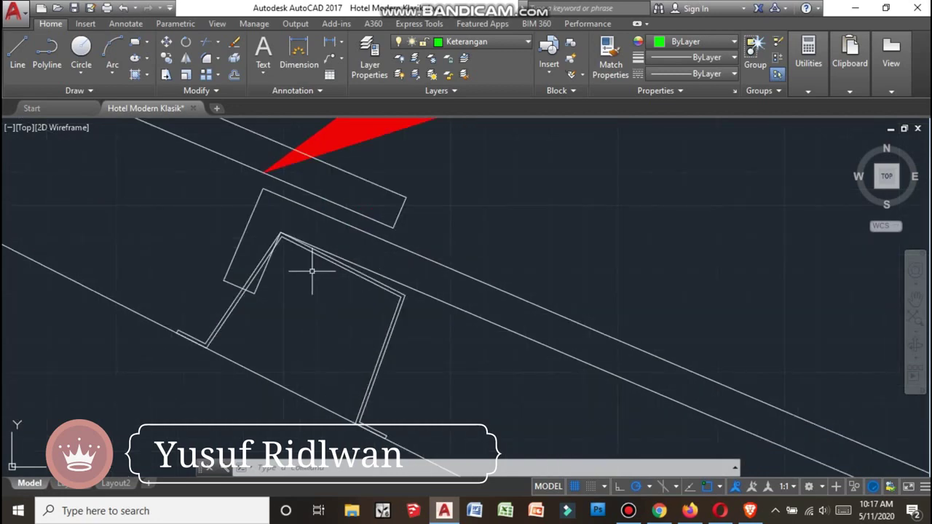
pyautogui.scroll(-1, 315, 236)
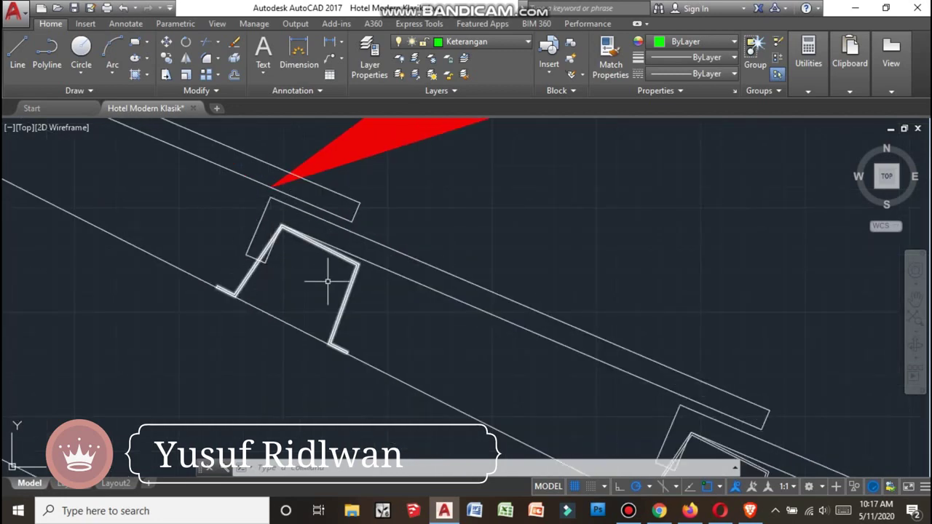
pyautogui.scroll(-3, 328, 281)
pyautogui.scroll(-4, 354, 276)
pyautogui.scroll(3, 436, 284)
pyautogui.scroll(2, 454, 284)
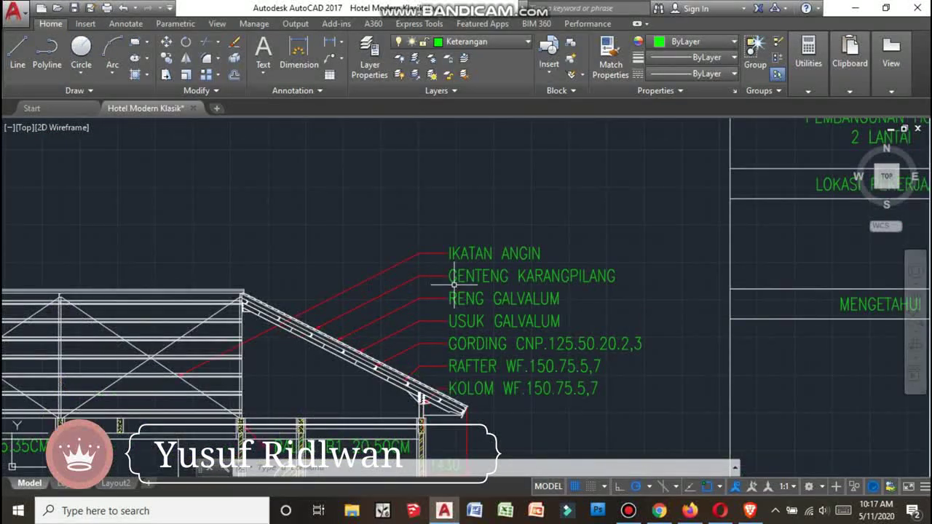
pyautogui.scroll(2, 453, 284)
pyautogui.scroll(-2, 466, 279)
pyautogui.scroll(2, 471, 288)
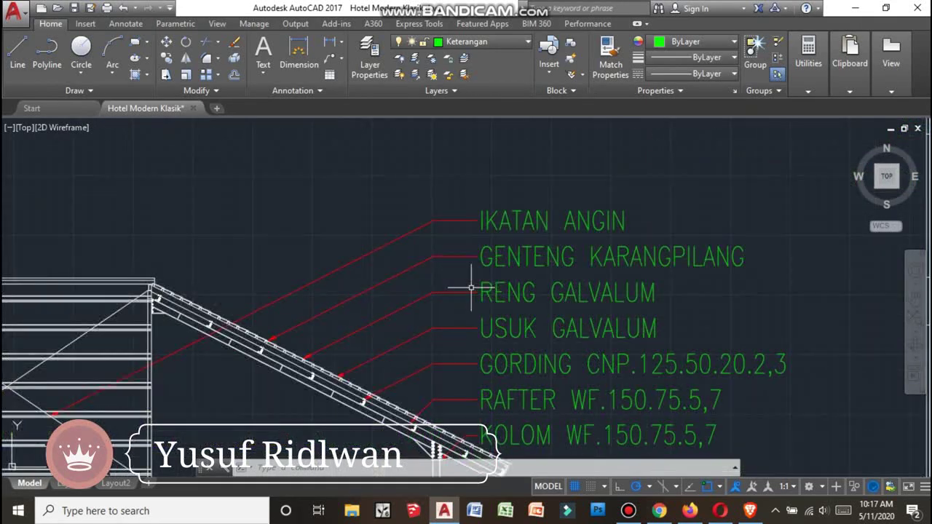
pyautogui.scroll(-3, 492, 277)
pyautogui.scroll(4, 510, 266)
pyautogui.scroll(-4, 426, 291)
pyautogui.scroll(5, 417, 263)
pyautogui.scroll(3, 417, 263)
pyautogui.scroll(-3, 409, 233)
pyautogui.scroll(-2, 405, 239)
pyautogui.scroll(2, 474, 259)
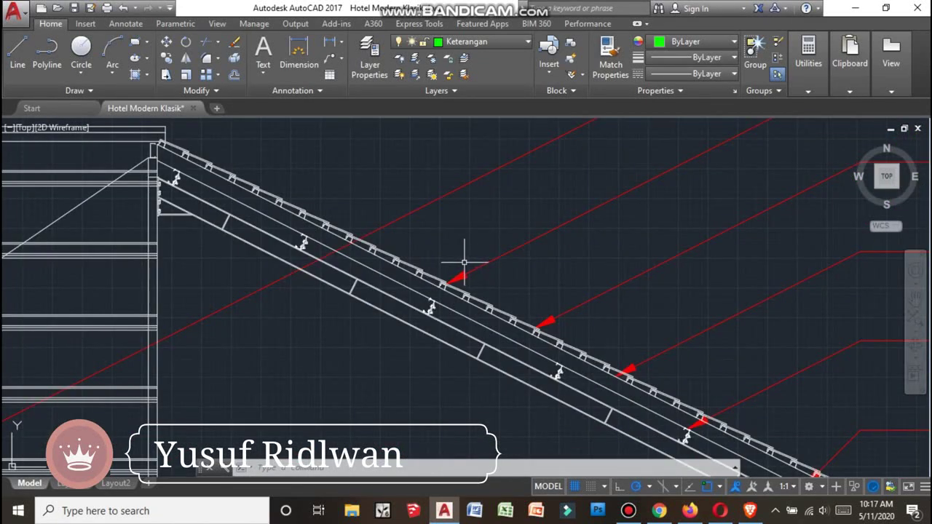
pyautogui.scroll(-3, 463, 262)
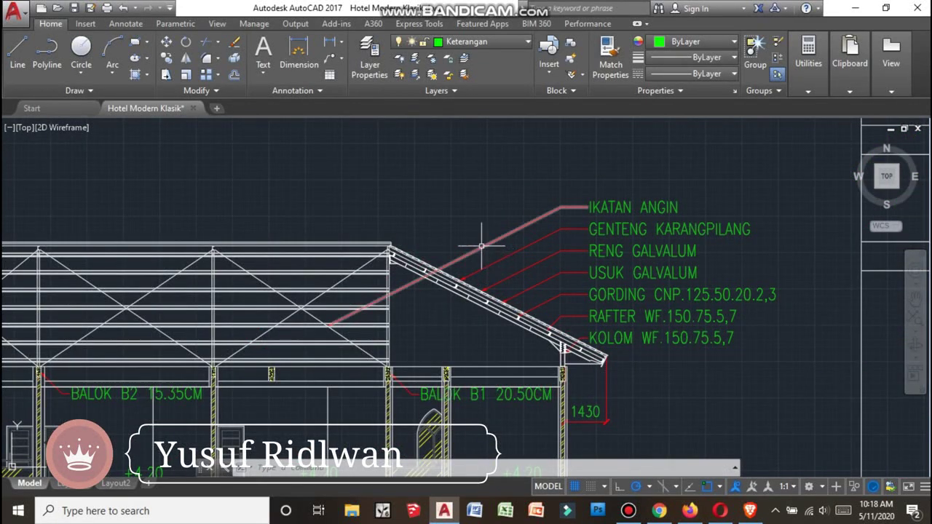
pyautogui.scroll(2, 291, 321)
pyautogui.scroll(1, 443, 293)
pyautogui.scroll(-4, 443, 294)
pyautogui.scroll(-2, 449, 292)
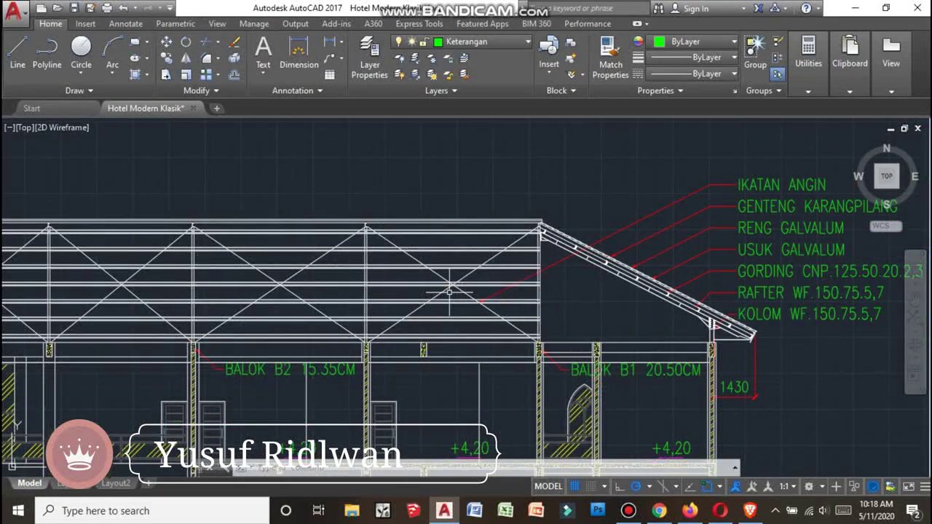
pyautogui.scroll(2, 453, 284)
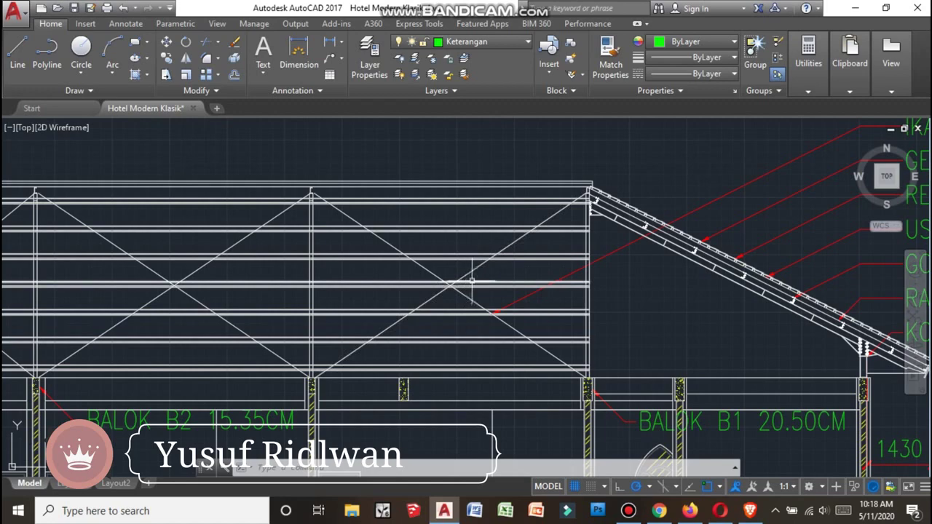
pyautogui.scroll(-3, 612, 276)
pyautogui.scroll(-2, 465, 262)
pyautogui.scroll(2, 350, 253)
pyautogui.scroll(1, 350, 252)
pyautogui.scroll(-3, 350, 252)
pyautogui.scroll(3, 350, 349)
pyautogui.scroll(-3, 423, 372)
pyautogui.scroll(3, 440, 382)
pyautogui.scroll(-3, 437, 380)
pyautogui.scroll(3, 379, 345)
pyautogui.scroll(-3, 459, 321)
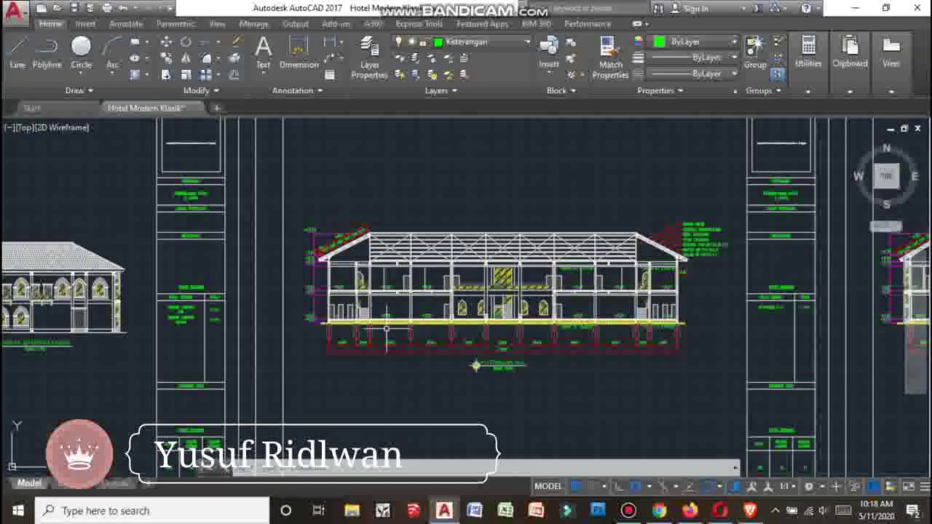
pyautogui.scroll(3, 398, 320)
pyautogui.scroll(3, 250, 315)
pyautogui.scroll(2, 410, 327)
pyautogui.scroll(-3, 422, 323)
pyautogui.scroll(2, 440, 318)
pyautogui.scroll(1, 441, 319)
pyautogui.scroll(-1, 430, 317)
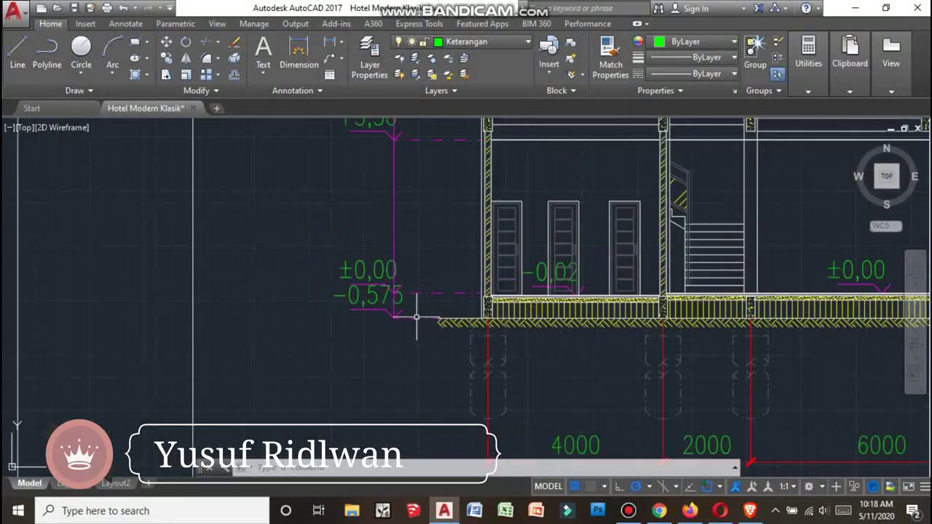
pyautogui.scroll(-3, 413, 318)
pyautogui.scroll(5, 415, 318)
pyautogui.scroll(1, 415, 318)
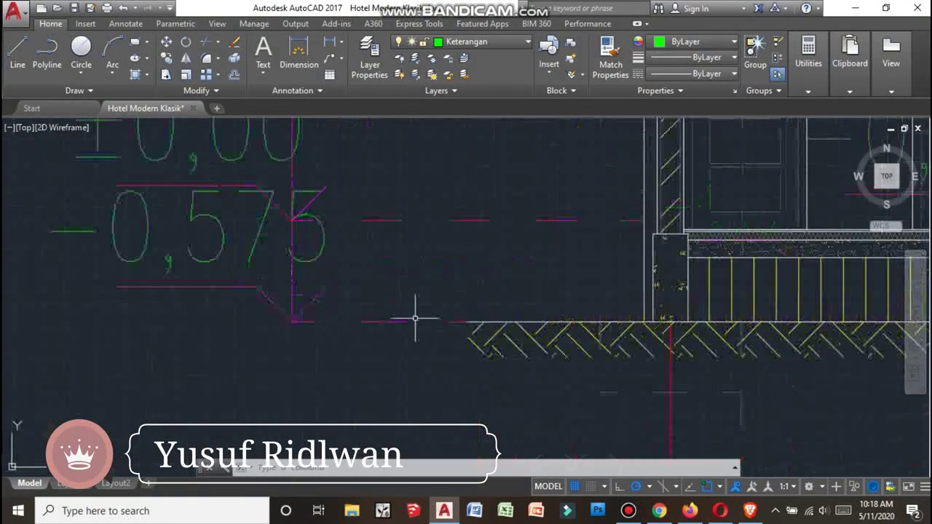
pyautogui.scroll(-3, 415, 318)
pyautogui.scroll(-3, 415, 318)
pyautogui.scroll(5, 400, 318)
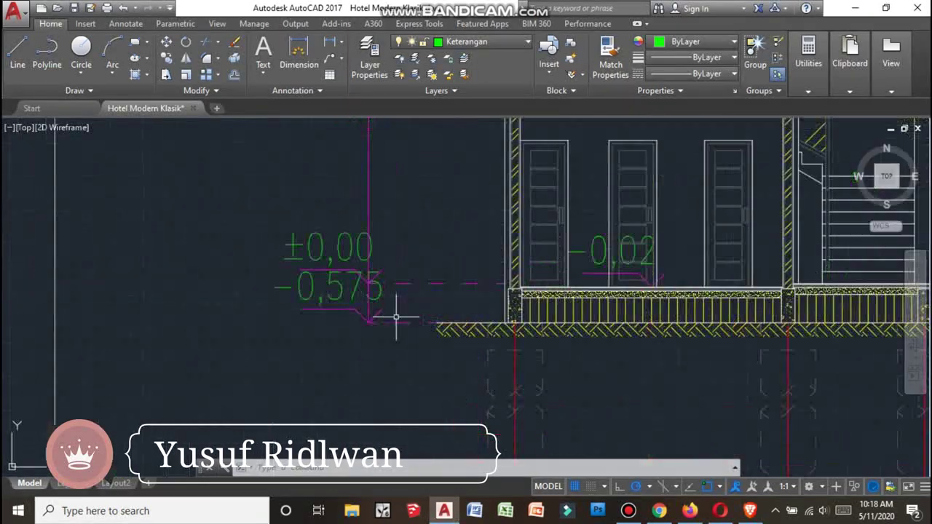
pyautogui.scroll(-2, 346, 312)
pyautogui.scroll(2, 377, 304)
pyautogui.scroll(-3, 377, 304)
pyautogui.scroll(-6, 371, 304)
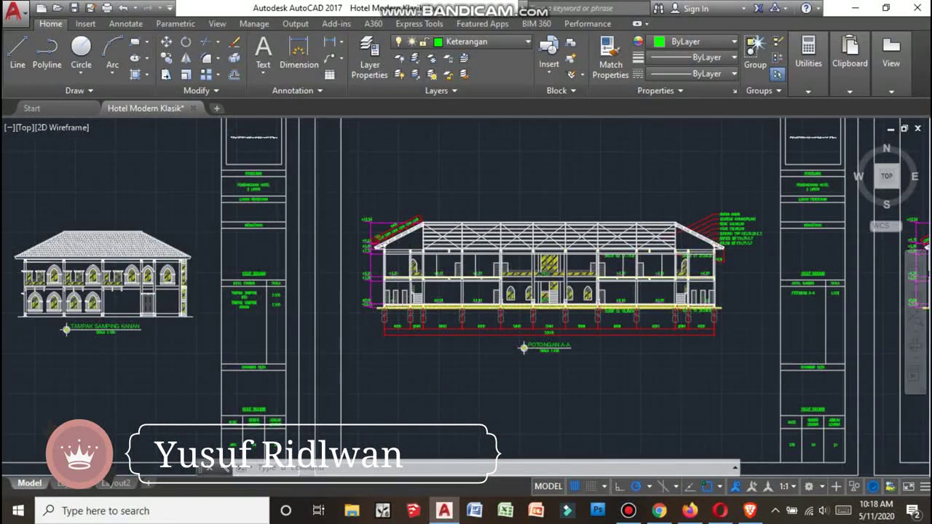
pyautogui.scroll(8, 372, 305)
pyautogui.scroll(3, 251, 356)
pyautogui.scroll(-3, 270, 351)
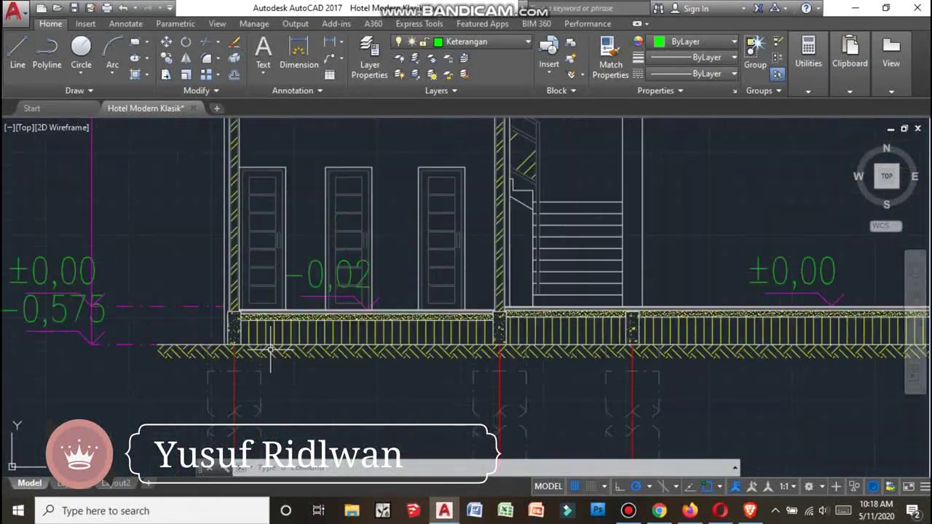
pyautogui.scroll(-5, 270, 351)
pyautogui.scroll(5, 722, 362)
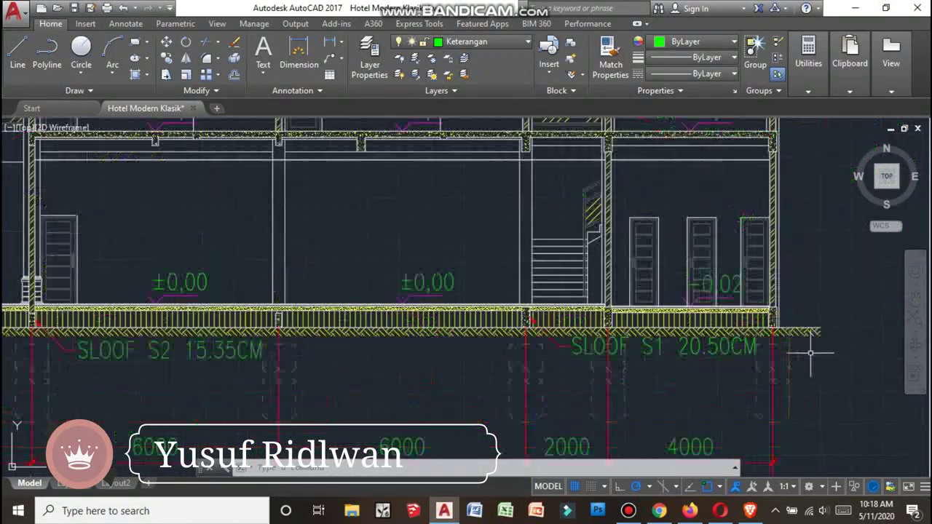
pyautogui.scroll(-1, 798, 350)
pyautogui.scroll(2, 778, 338)
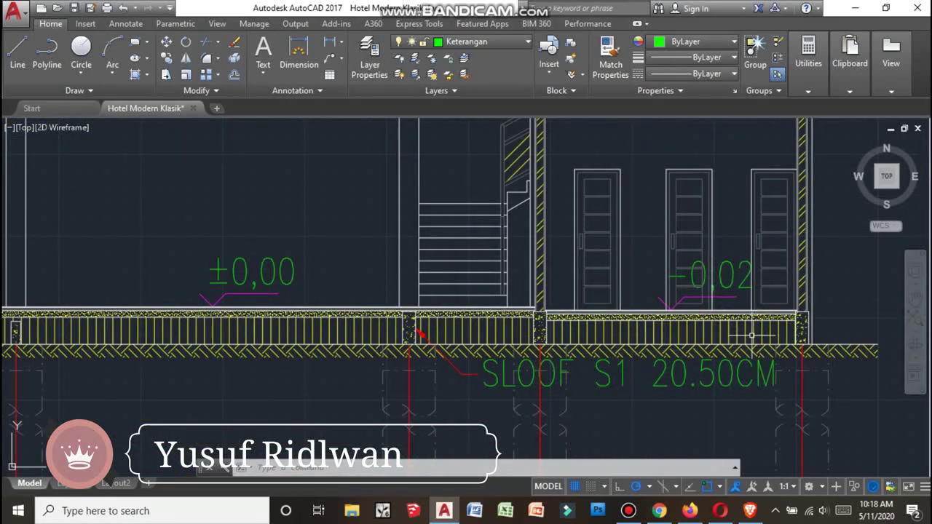
pyautogui.scroll(-3, 728, 346)
pyautogui.scroll(-3, 677, 364)
pyautogui.scroll(-2, 670, 364)
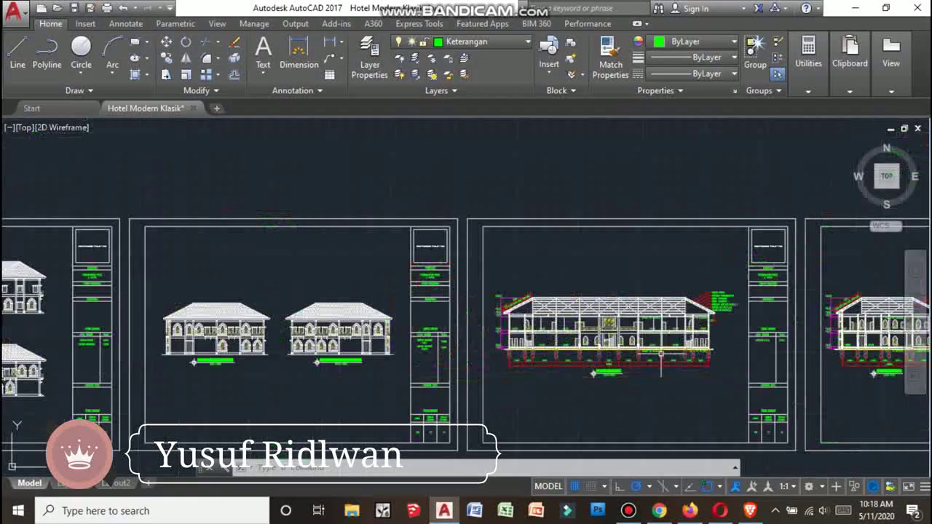
pyautogui.scroll(2, 633, 353)
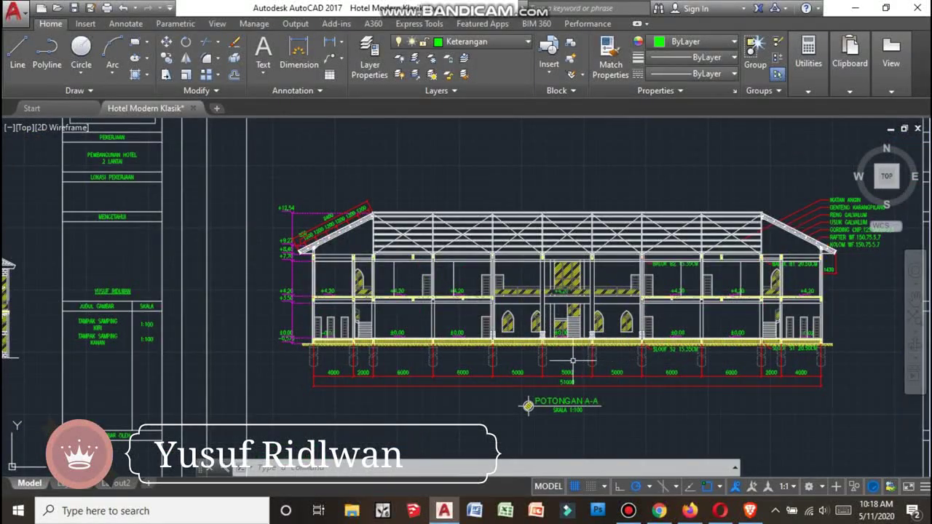
pyautogui.scroll(4, 572, 360)
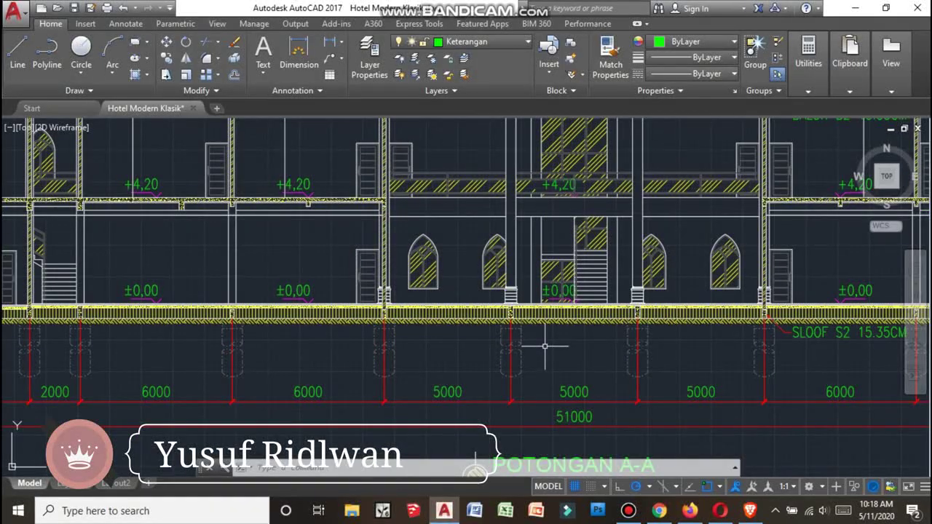
pyautogui.scroll(-2, 591, 321)
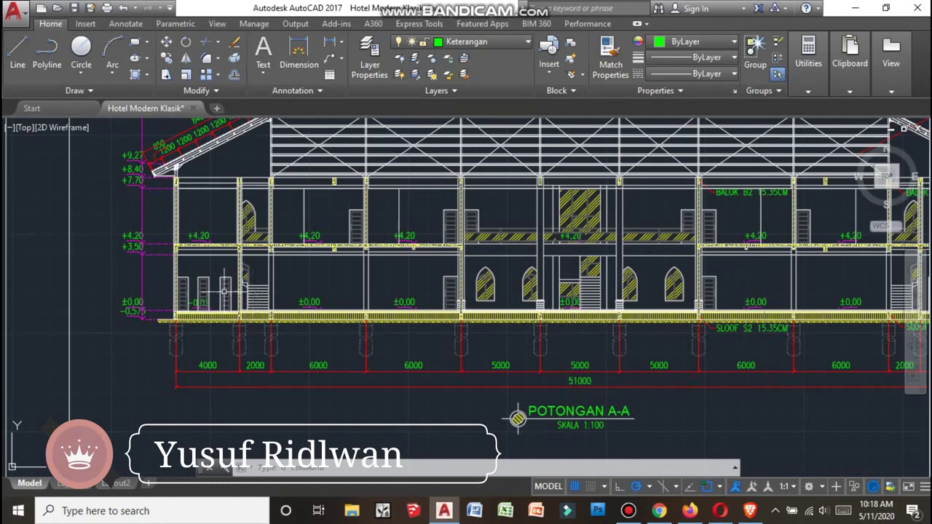
pyautogui.scroll(2, 308, 287)
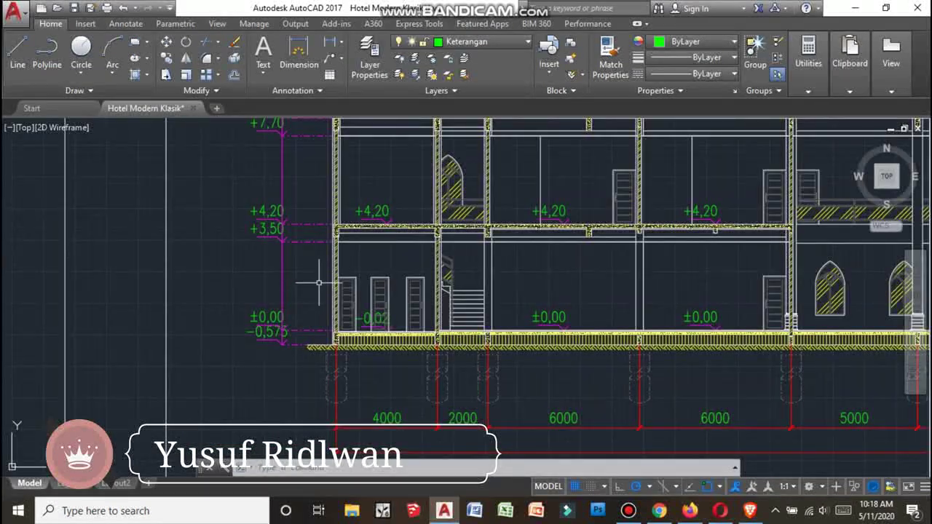
pyautogui.moveTo(318, 282); pyautogui.dragTo(472, 315, button='middle')
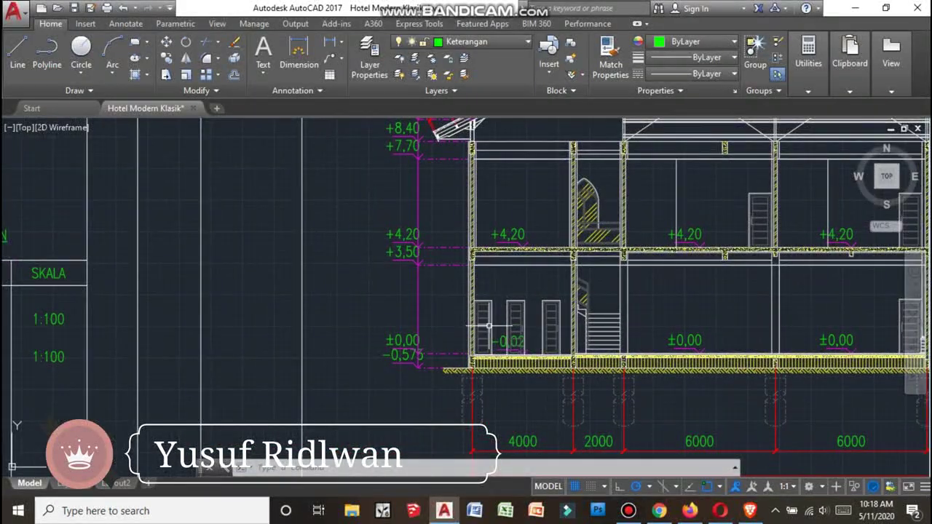
pyautogui.scroll(1, 492, 321)
pyautogui.scroll(1, 502, 317)
pyautogui.scroll(-2, 502, 314)
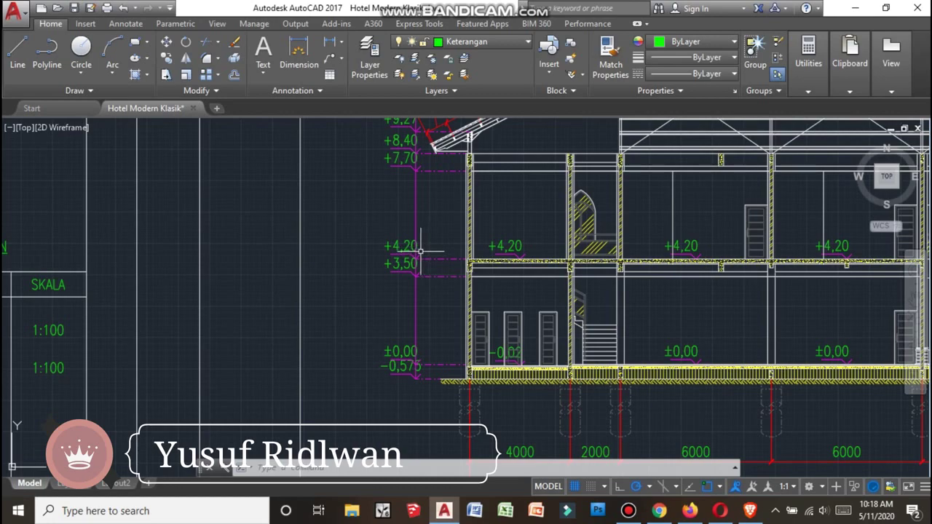
pyautogui.moveTo(420, 251); pyautogui.dragTo(380, 309, button='middle')
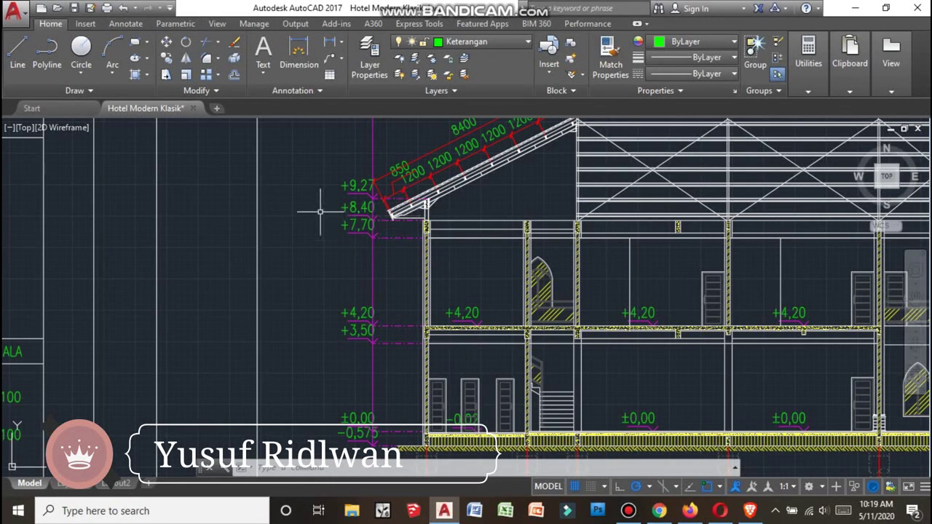
pyautogui.scroll(-2, 353, 236)
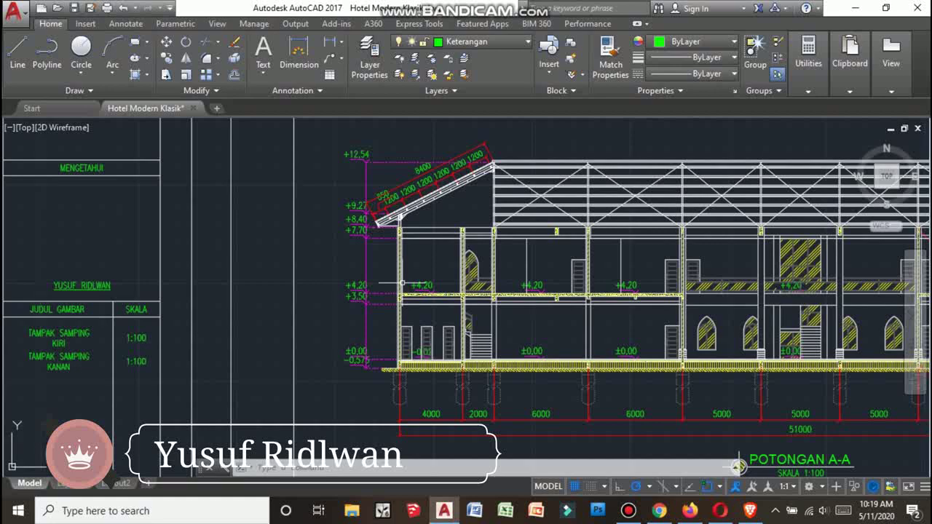
pyautogui.moveTo(463, 332); pyautogui.dragTo(423, 328, button='middle')
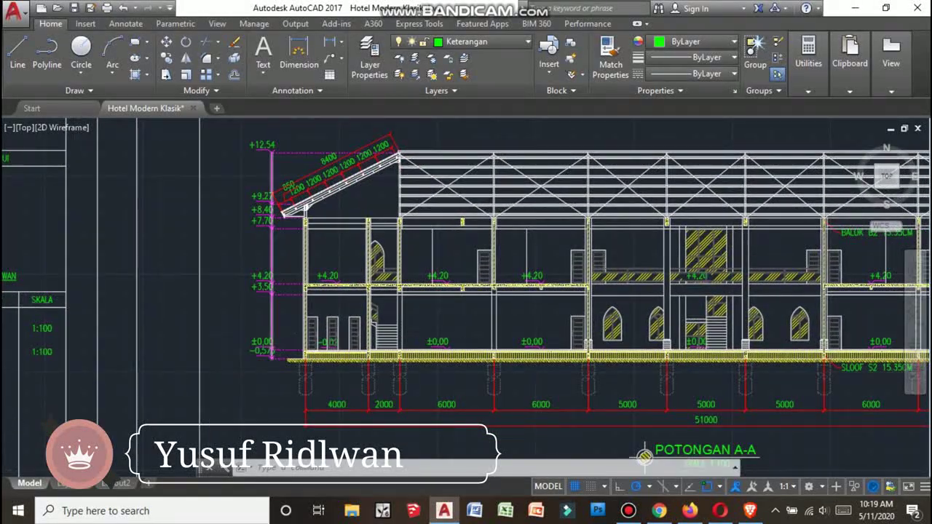
pyautogui.scroll(2, 423, 328)
pyautogui.scroll(-2, 502, 228)
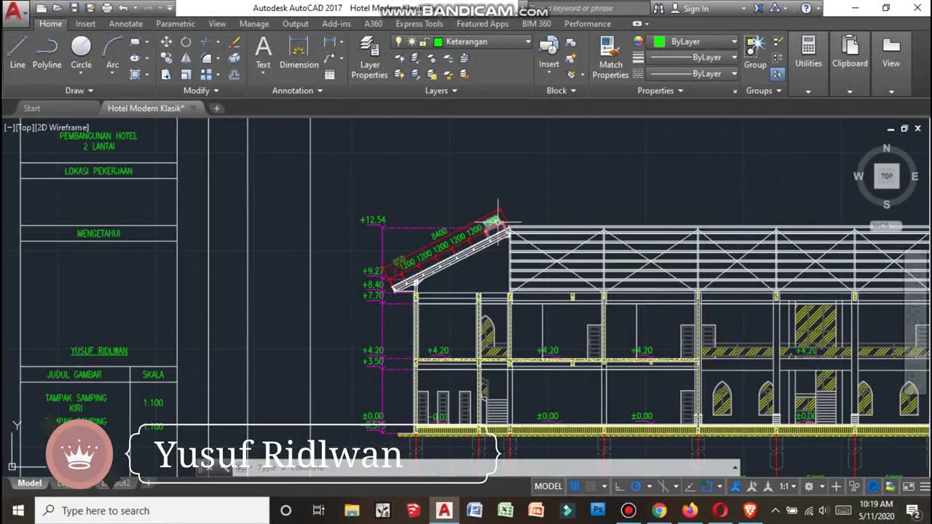
pyautogui.scroll(3, 380, 211)
pyautogui.scroll(-4, 380, 193)
pyautogui.scroll(1, 380, 191)
pyautogui.scroll(2, 380, 190)
pyautogui.scroll(-4, 380, 190)
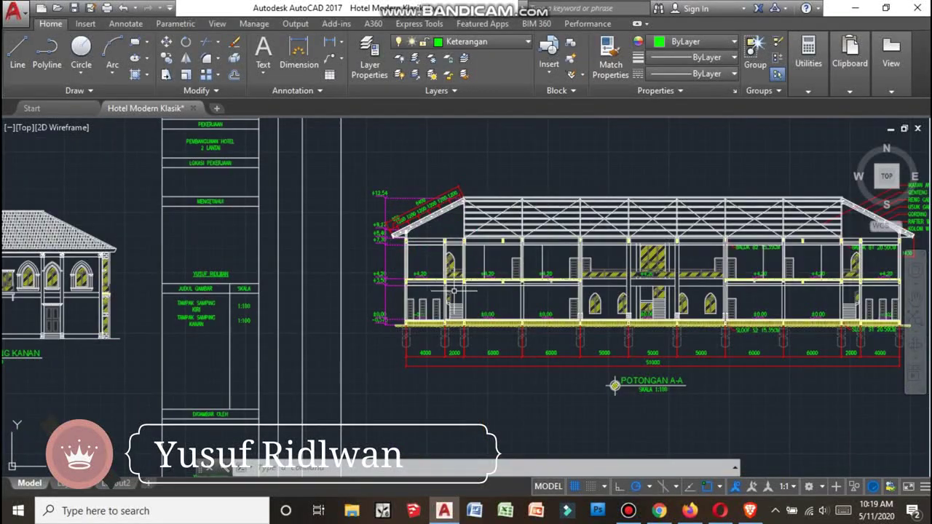
pyautogui.scroll(2, 495, 287)
pyautogui.scroll(1, 395, 322)
pyautogui.scroll(-3, 359, 327)
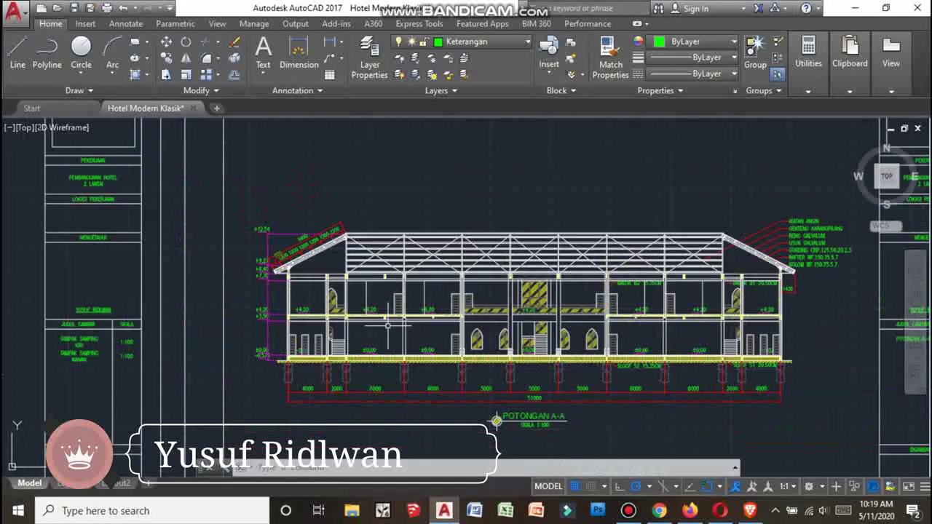
pyautogui.scroll(4, 242, 332)
pyautogui.scroll(-2, 440, 247)
pyautogui.scroll(2, 447, 313)
pyautogui.scroll(2, 393, 233)
pyautogui.scroll(-4, 327, 174)
pyautogui.scroll(2, 357, 182)
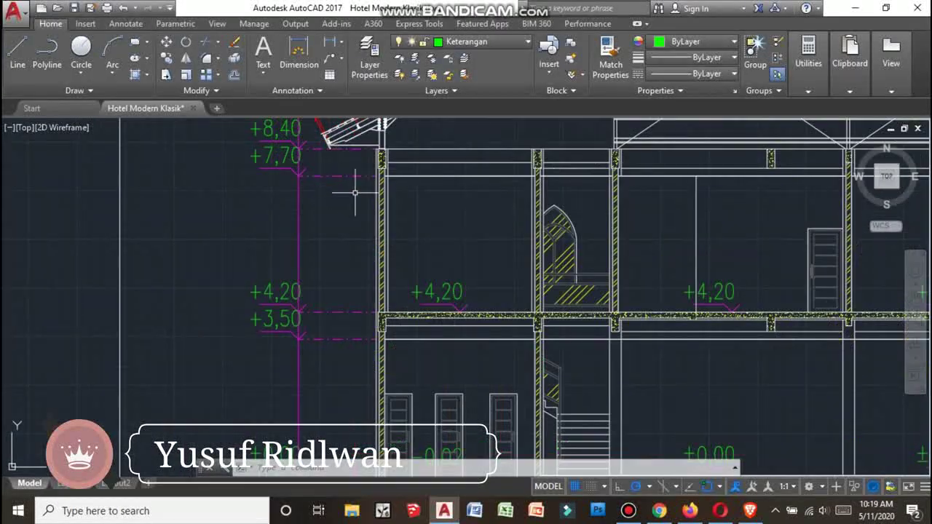
pyautogui.scroll(-4, 430, 218)
pyautogui.scroll(2, 416, 313)
pyautogui.scroll(-2, 412, 284)
pyautogui.scroll(3, 410, 255)
pyautogui.scroll(1, 408, 246)
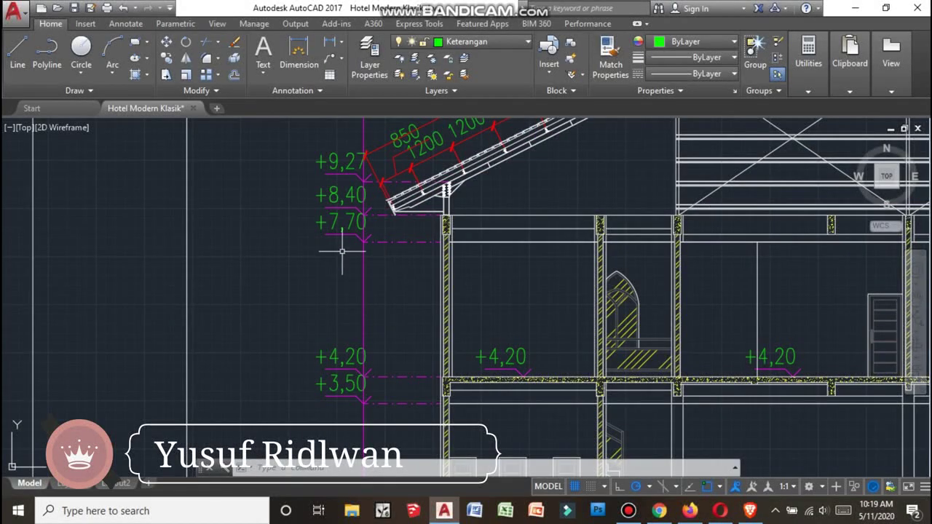
pyautogui.scroll(-2, 304, 252)
pyautogui.scroll(-3, 304, 253)
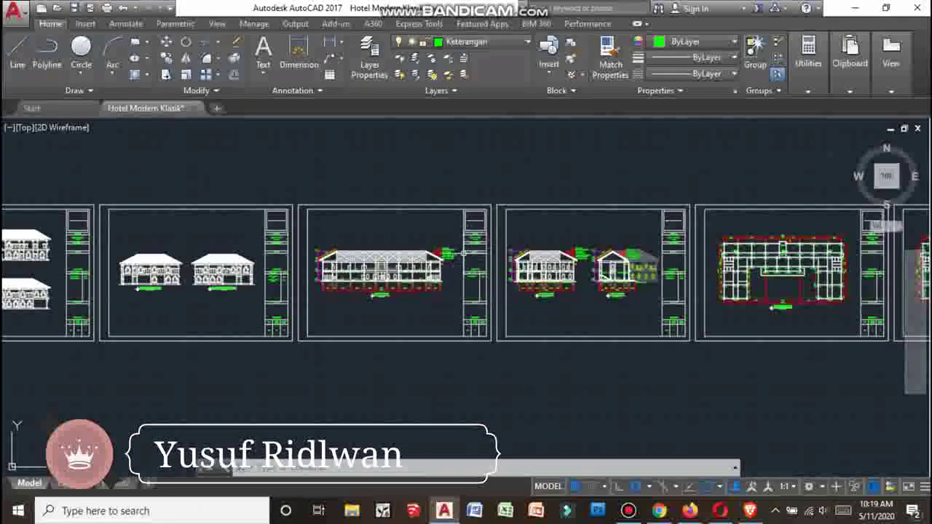
pyautogui.scroll(2, 543, 246)
pyautogui.scroll(3, 284, 334)
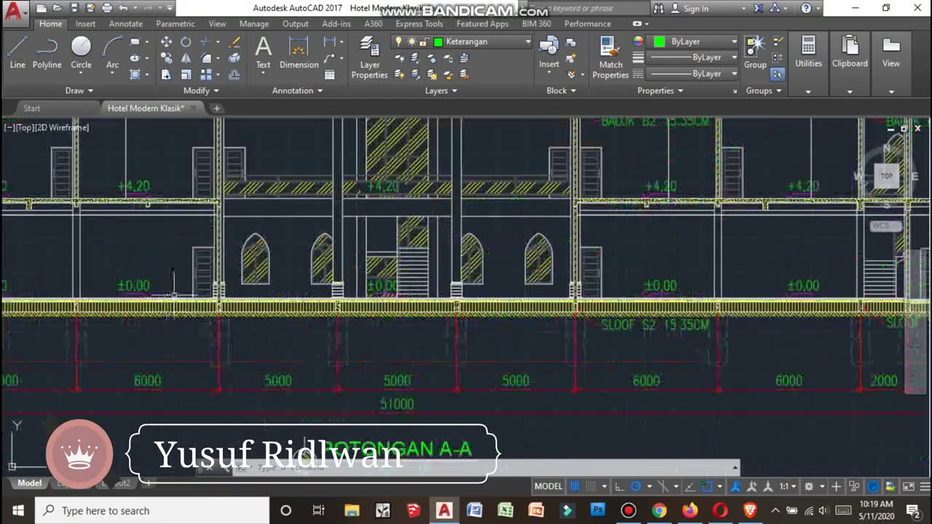
pyautogui.scroll(-2, 424, 370)
pyautogui.scroll(2, 424, 370)
pyautogui.scroll(1, 425, 370)
pyautogui.scroll(-5, 425, 370)
pyautogui.scroll(-2, 424, 369)
pyautogui.scroll(-1, 465, 335)
pyautogui.scroll(3, 465, 334)
pyautogui.scroll(2, 466, 335)
pyautogui.scroll(-1, 466, 335)
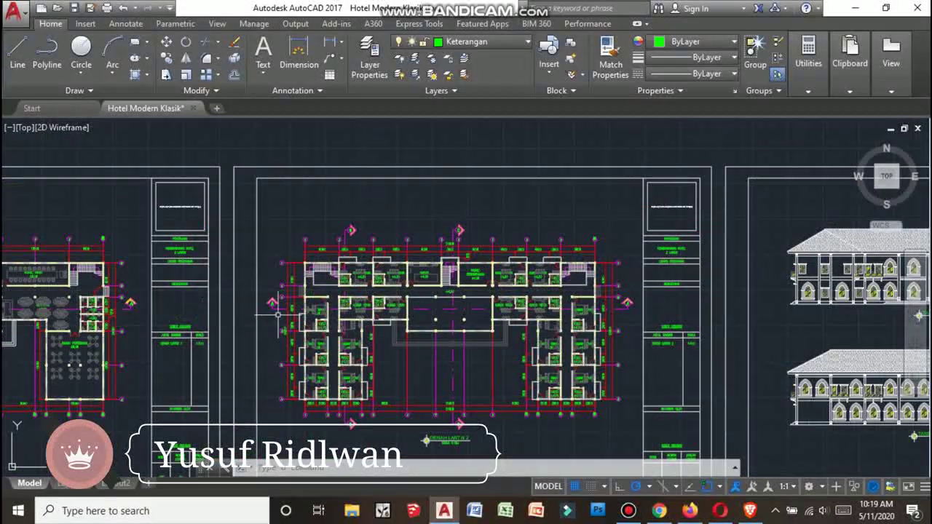
pyautogui.scroll(1, 295, 305)
pyautogui.scroll(2, 282, 300)
pyautogui.moveTo(282, 300); pyautogui.dragTo(191, 301, button='middle')
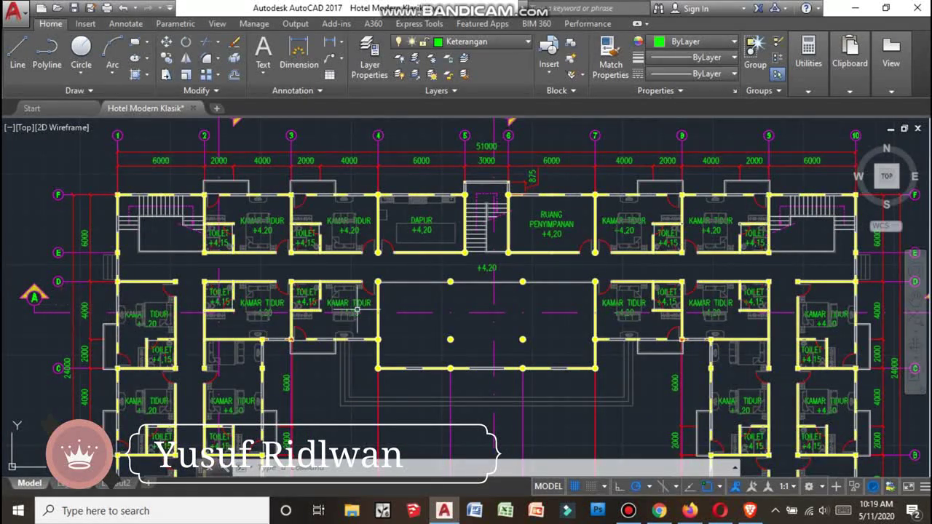
pyautogui.scroll(-2, 357, 310)
pyautogui.scroll(-8, 395, 294)
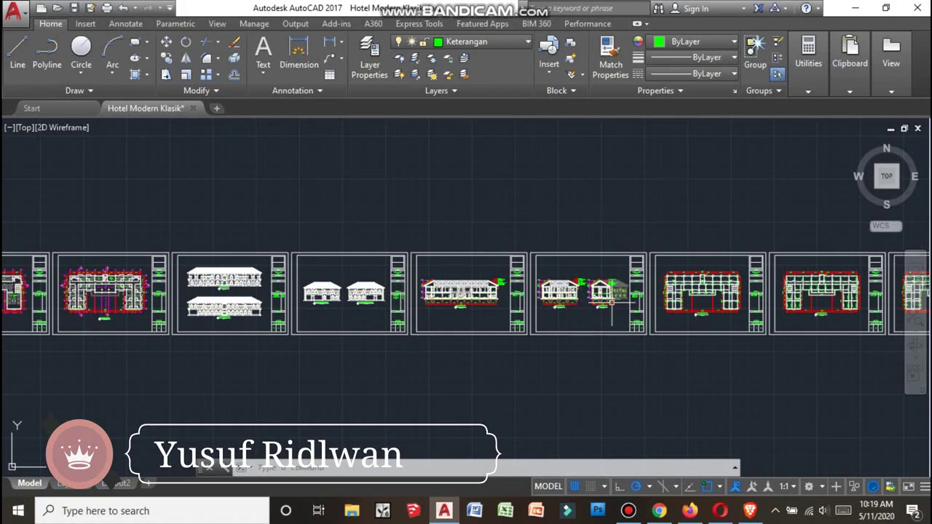
pyautogui.scroll(2, 604, 302)
pyautogui.scroll(5, 510, 313)
pyautogui.scroll(2, 465, 327)
pyautogui.scroll(3, 447, 335)
pyautogui.scroll(3, 447, 335)
pyautogui.scroll(-3, 445, 338)
pyautogui.scroll(4, 441, 350)
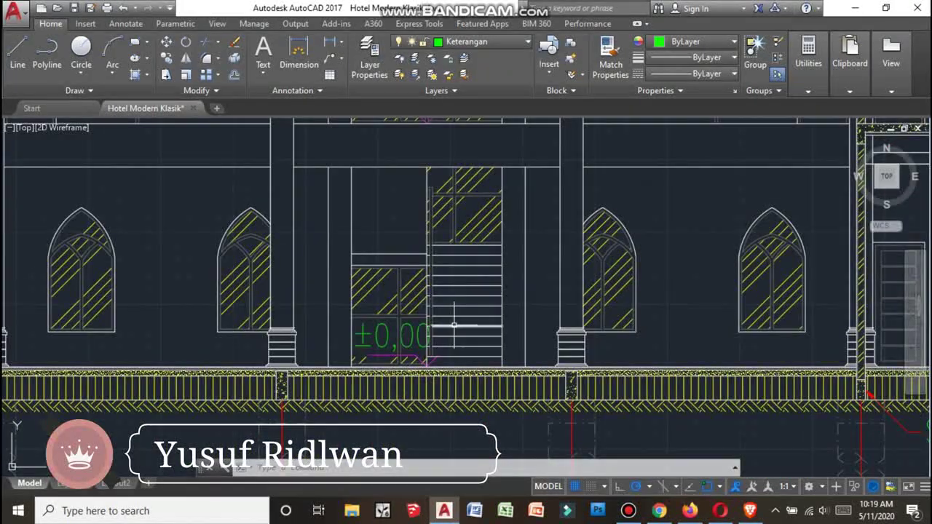
pyautogui.scroll(-2, 465, 346)
pyautogui.scroll(2, 499, 308)
pyautogui.scroll(1, 520, 277)
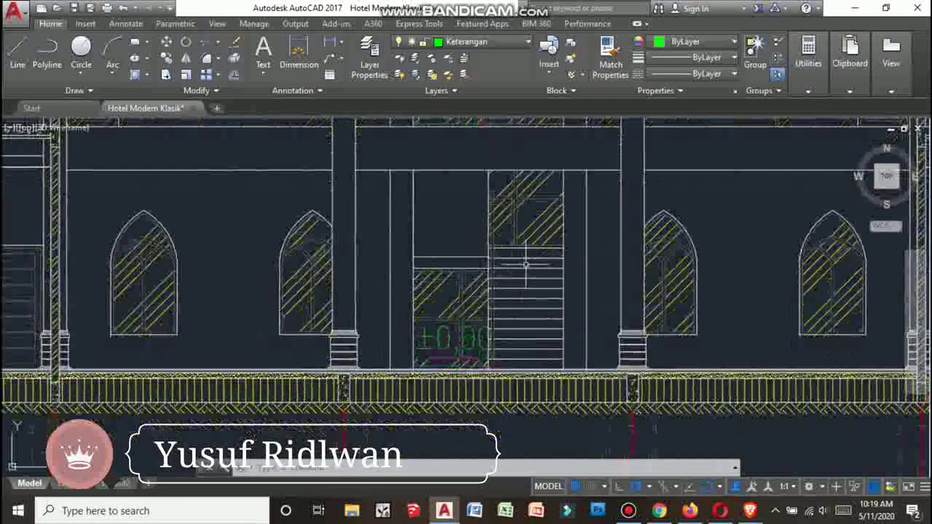
pyautogui.moveTo(547, 202)
pyautogui.mouseDown(button='middle')
pyautogui.moveTo(536, 250)
pyautogui.moveTo(514, 257)
pyautogui.mouseUp(button='middle')
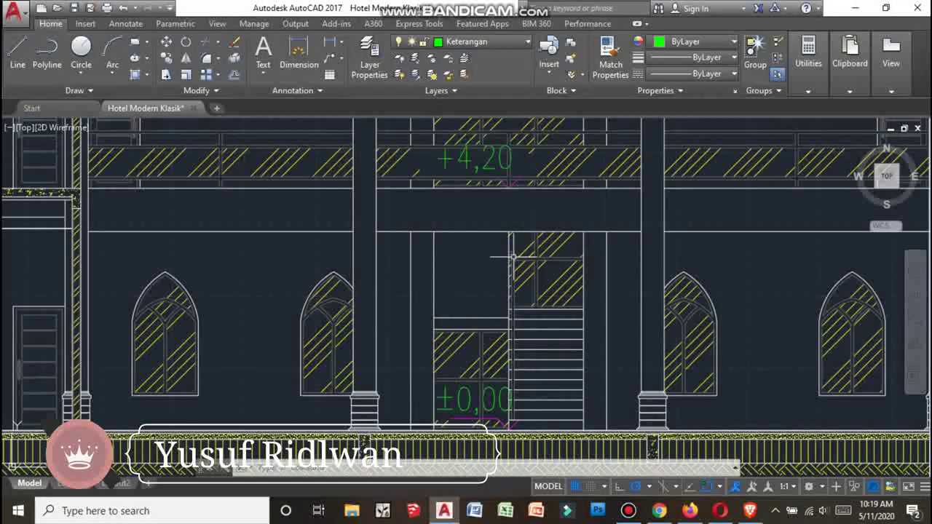
pyautogui.scroll(-3, 529, 288)
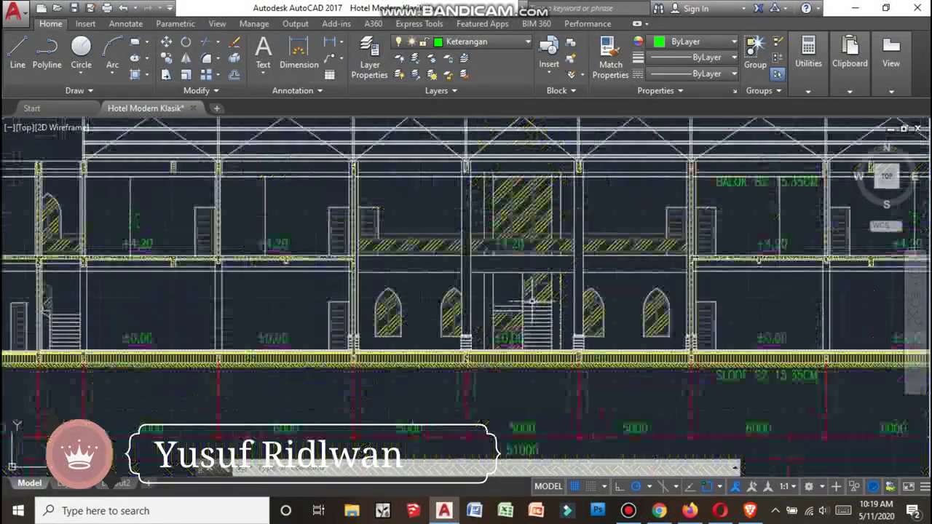
pyautogui.scroll(2, 537, 194)
pyautogui.moveTo(536, 194); pyautogui.dragTo(536, 240, button='middle')
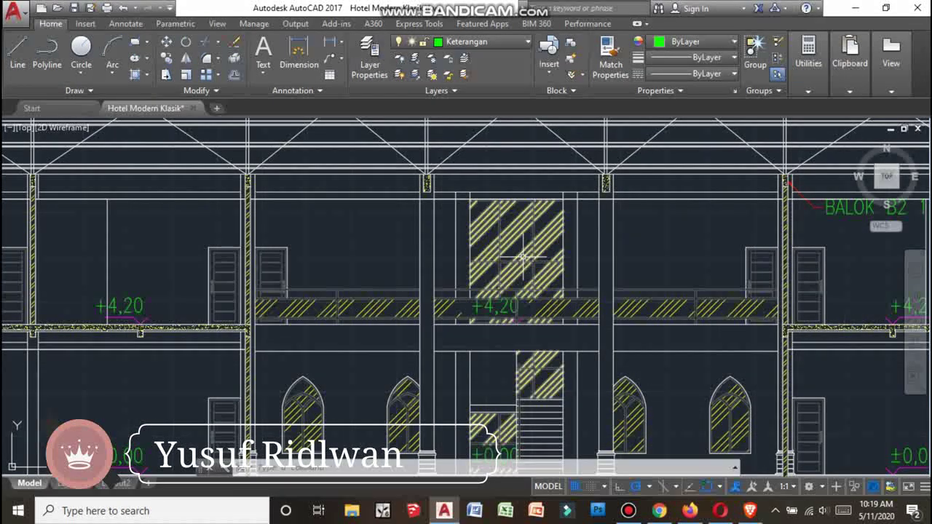
pyautogui.scroll(-2, 522, 256)
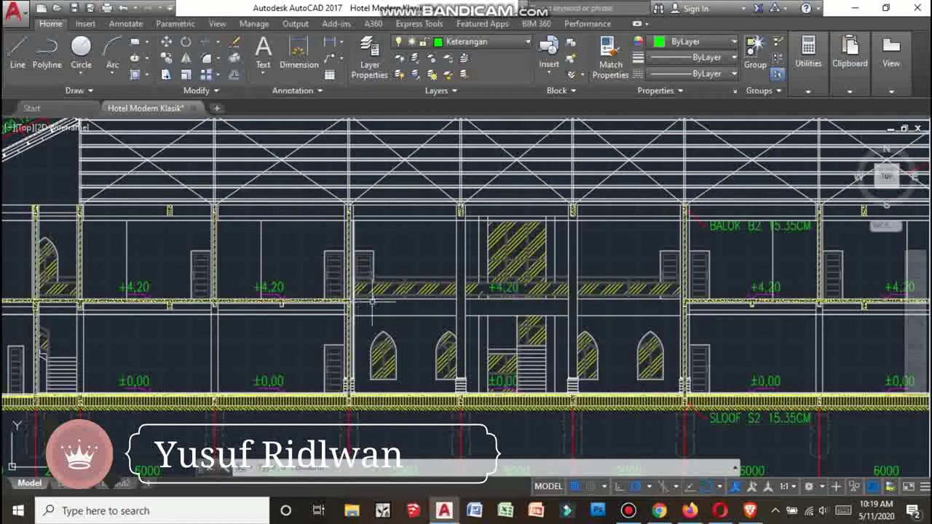
pyautogui.scroll(-5, 392, 295)
pyautogui.scroll(2, 366, 264)
pyautogui.scroll(2, 399, 358)
pyautogui.scroll(2, 400, 358)
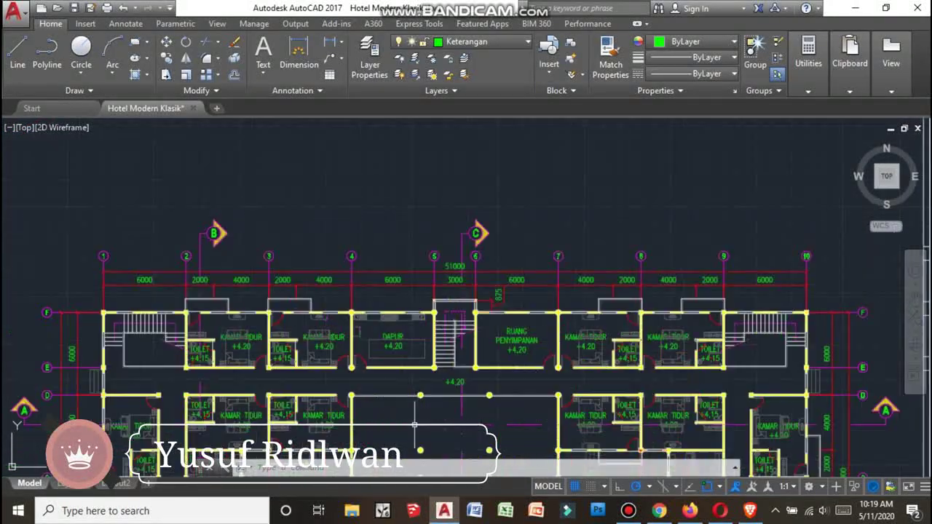
pyautogui.scroll(3, 408, 381)
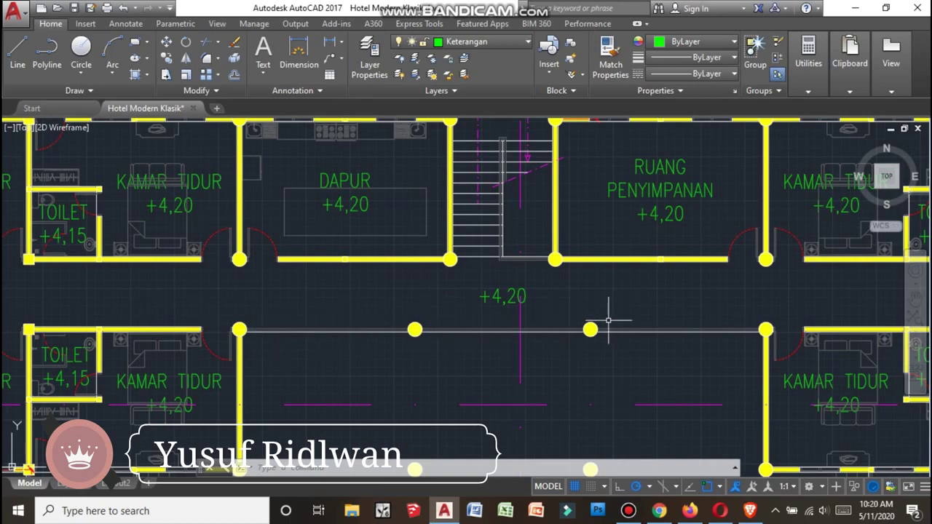
pyautogui.scroll(-3, 608, 320)
pyautogui.scroll(-2, 607, 320)
pyautogui.scroll(1, 619, 327)
pyautogui.scroll(3, 631, 336)
pyautogui.scroll(-1, 632, 336)
pyautogui.scroll(3, 528, 335)
pyautogui.scroll(4, 437, 335)
pyautogui.scroll(2, 264, 331)
pyautogui.scroll(2, 342, 331)
pyautogui.scroll(2, 359, 329)
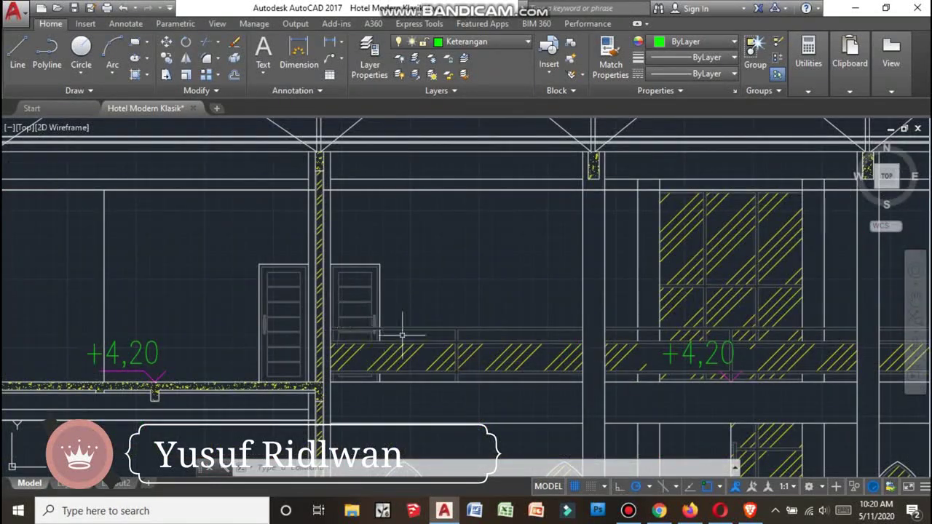
# Zoom around section A-A and pan to show its trusses and slab
pyautogui.scroll(-5, 402, 336)
pyautogui.scroll(4, 568, 352)
pyautogui.scroll(2, 579, 348)
pyautogui.scroll(-5, 582, 328)
pyautogui.scroll(5, 597, 284)
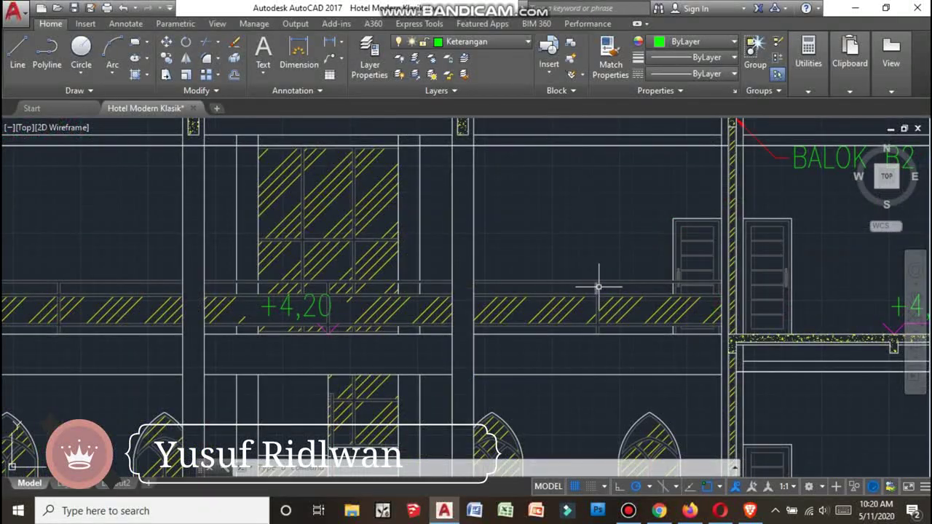
pyautogui.moveTo(582, 287); pyautogui.dragTo(709, 276, button='middle')
pyautogui.scroll(-2, 691, 280)
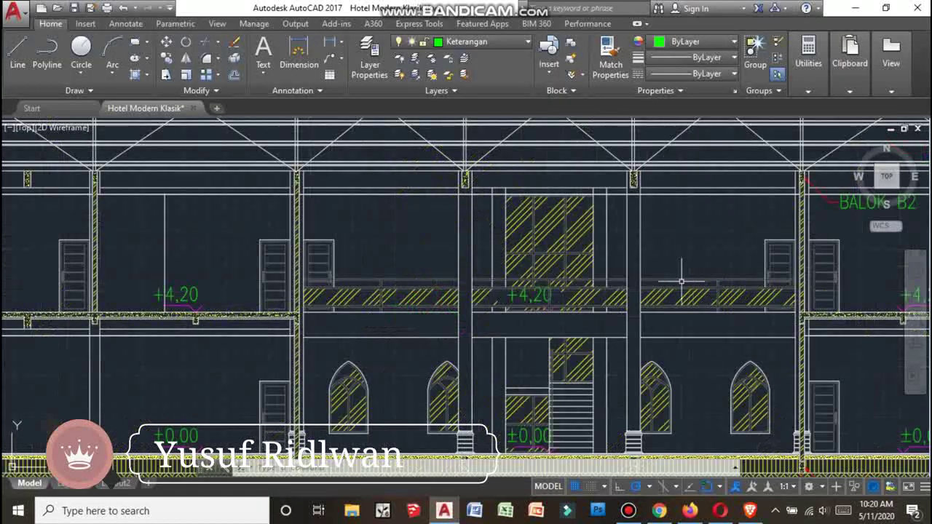
pyautogui.scroll(-1, 459, 231)
pyautogui.scroll(2, 459, 232)
pyautogui.scroll(1, 459, 232)
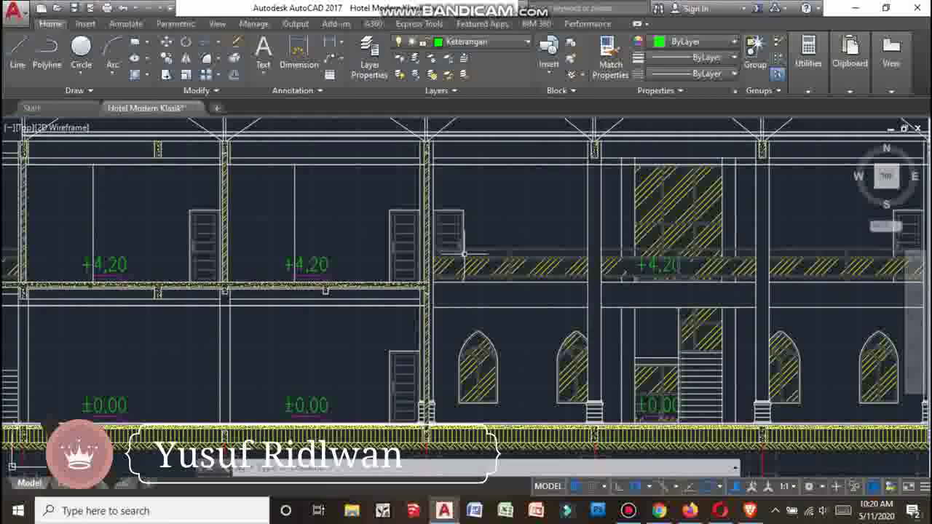
pyautogui.scroll(3, 459, 232)
# Pan section A-A to the 4,20 level label and zoom in to check the floors
pyautogui.moveTo(356, 232); pyautogui.dragTo(538, 225, button='middle')
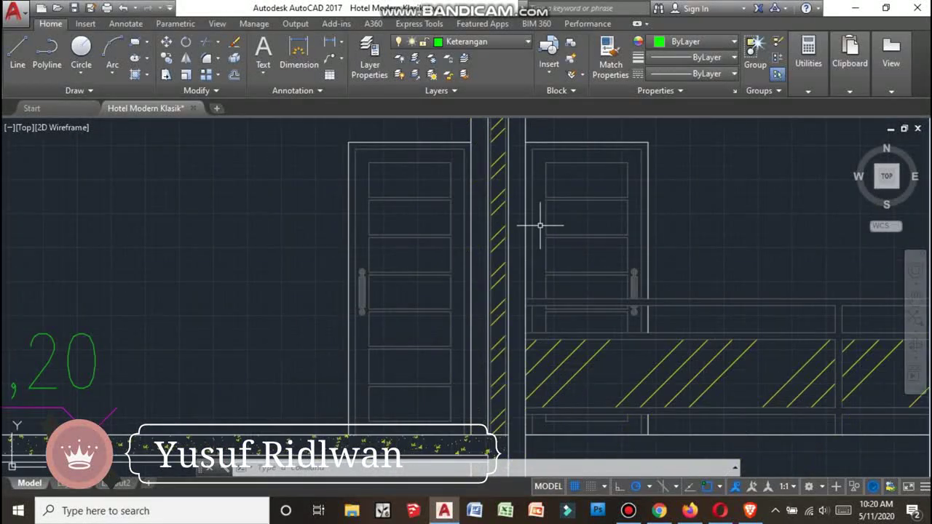
pyautogui.moveTo(435, 214); pyautogui.dragTo(517, 219, button='middle')
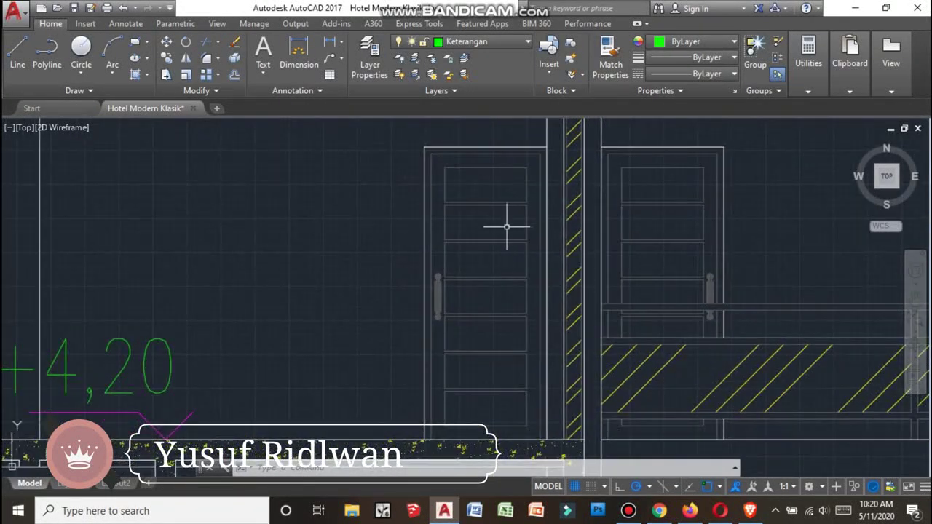
pyautogui.scroll(-1, 511, 310)
pyautogui.scroll(-2, 509, 306)
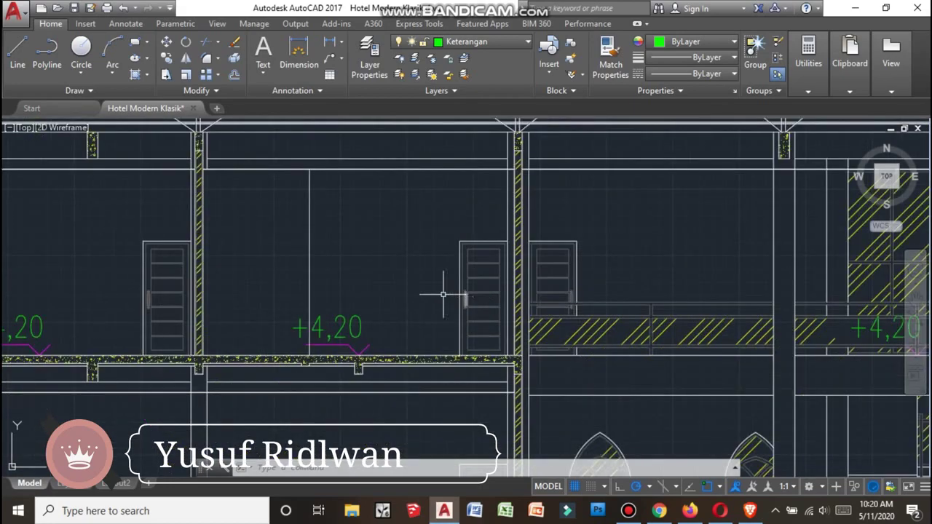
pyautogui.scroll(-2, 504, 288)
pyautogui.scroll(1, 233, 266)
pyautogui.scroll(1, 291, 262)
pyautogui.scroll(1, 333, 256)
pyautogui.scroll(-3, 345, 238)
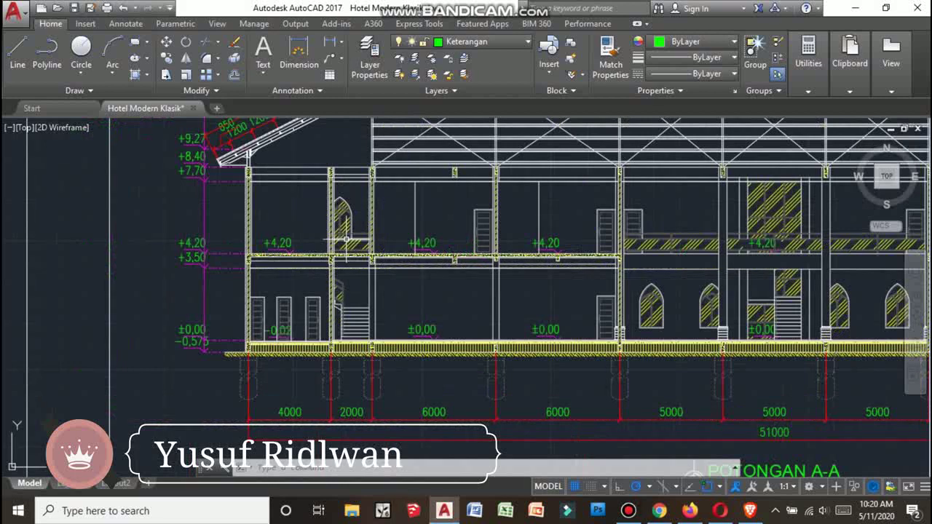
pyautogui.scroll(2, 345, 242)
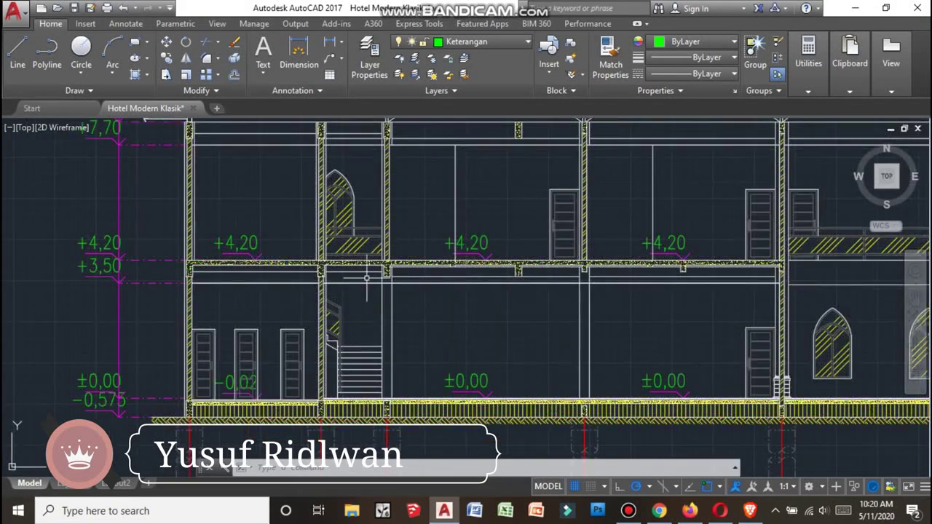
pyautogui.scroll(3, 284, 356)
pyautogui.scroll(-3, 320, 315)
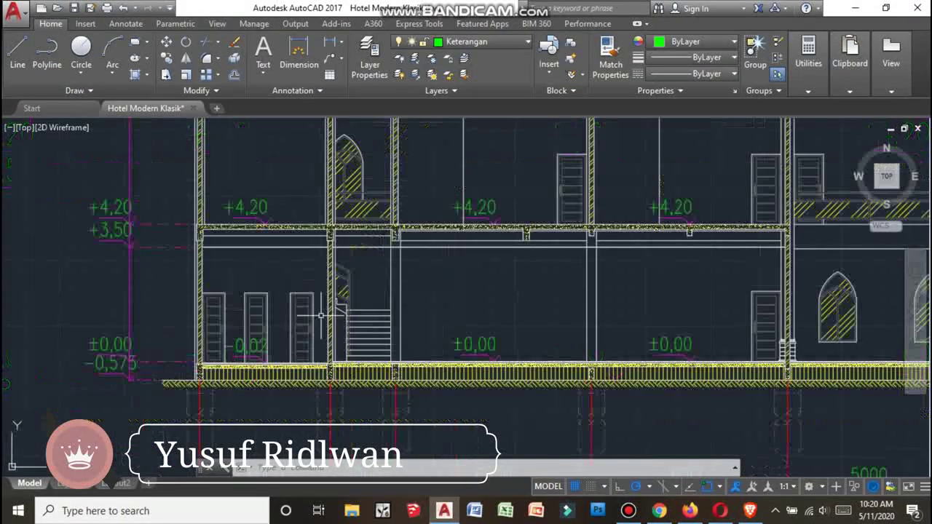
pyautogui.scroll(3, 242, 336)
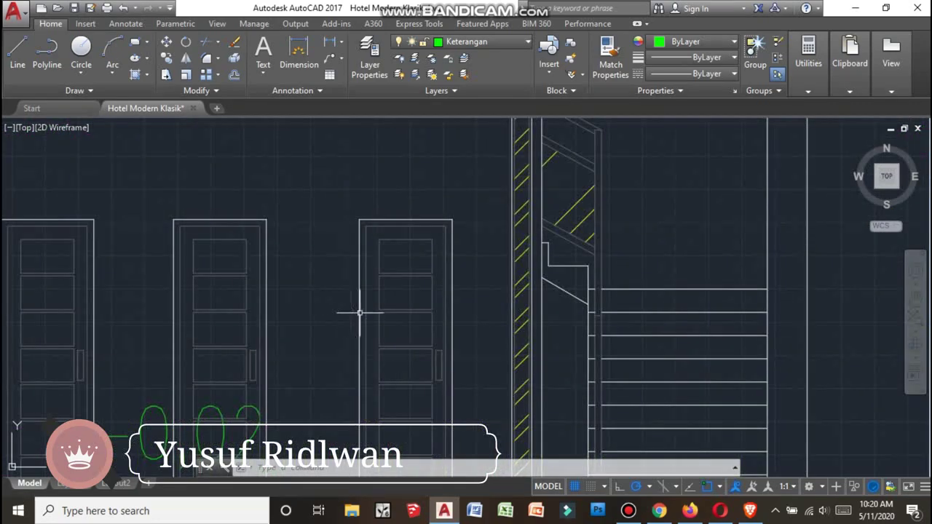
pyautogui.scroll(-3, 361, 312)
pyautogui.scroll(2, 373, 344)
pyautogui.scroll(-2, 373, 344)
pyautogui.scroll(-2, 198, 353)
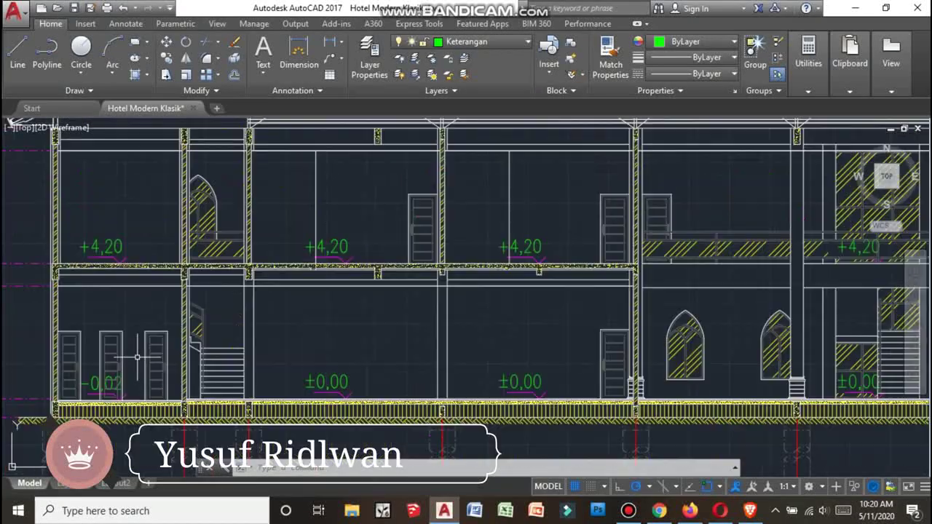
pyautogui.scroll(-3, 206, 342)
pyautogui.scroll(2, 255, 320)
pyautogui.scroll(1, 291, 305)
pyautogui.scroll(-1, 304, 297)
pyautogui.scroll(1, 304, 297)
pyautogui.scroll(-1, 380, 306)
pyautogui.scroll(-1, 337, 304)
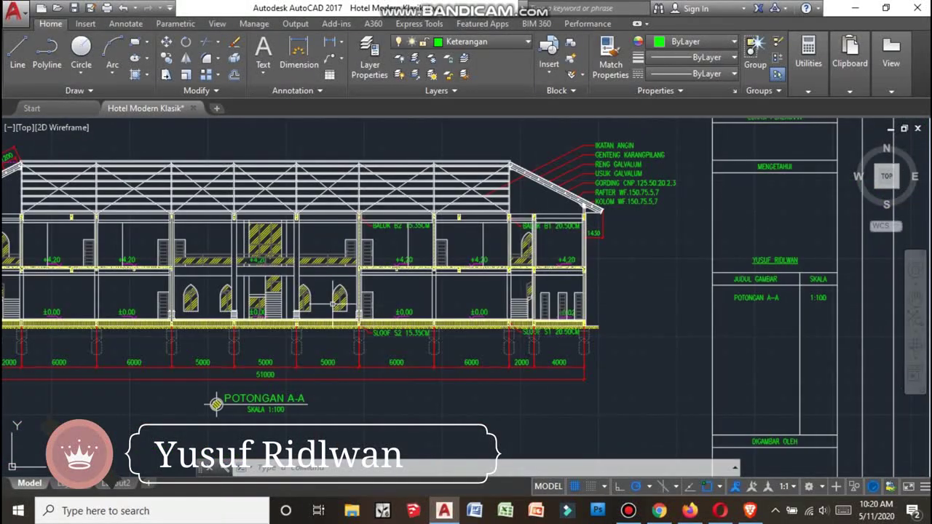
pyautogui.scroll(2, 451, 262)
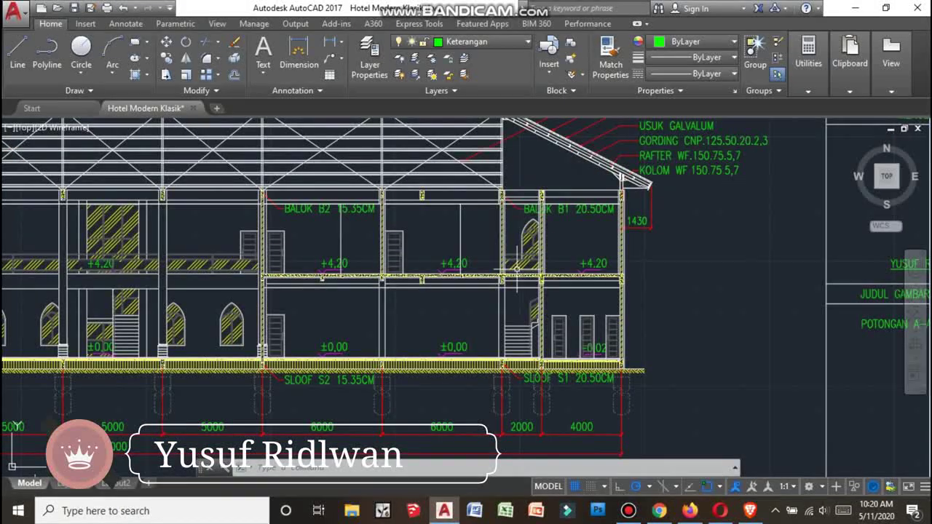
pyautogui.scroll(2, 508, 268)
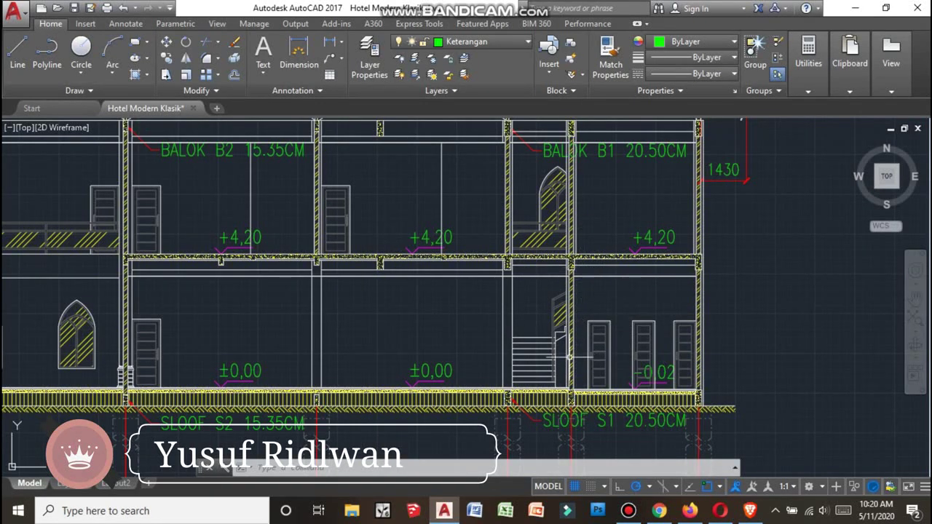
# Follow section A-A's foundation dimensions across the bays, then recentre the whole section
pyautogui.scroll(-1, 557, 336)
pyautogui.scroll(4, 582, 338)
pyautogui.scroll(1, 618, 342)
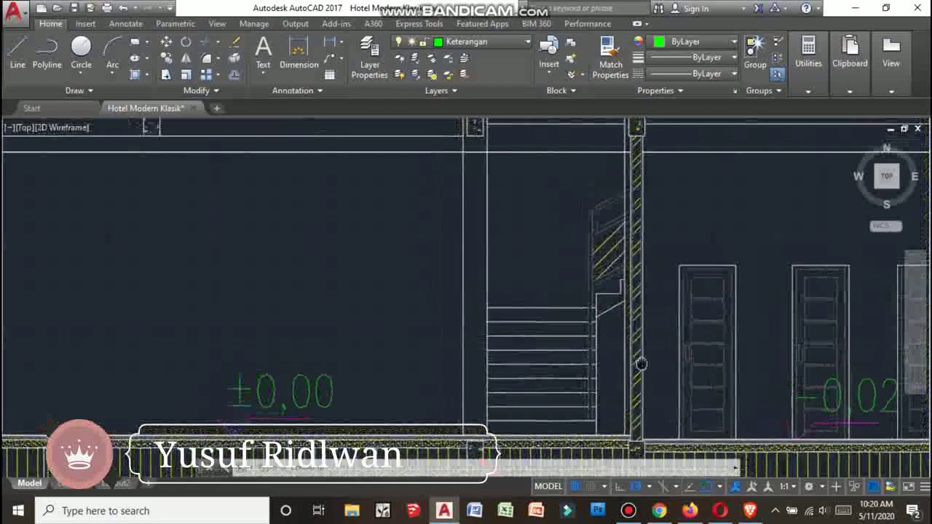
pyautogui.scroll(-4, 655, 346)
pyautogui.scroll(-3, 655, 345)
pyautogui.scroll(-1, 635, 240)
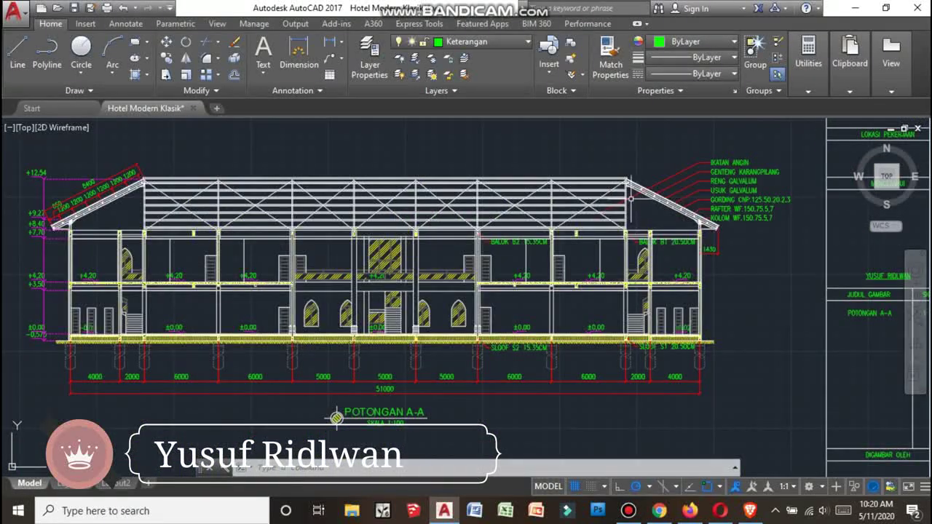
pyautogui.scroll(3, 77, 364)
pyautogui.scroll(2, 245, 339)
pyautogui.scroll(2, 285, 339)
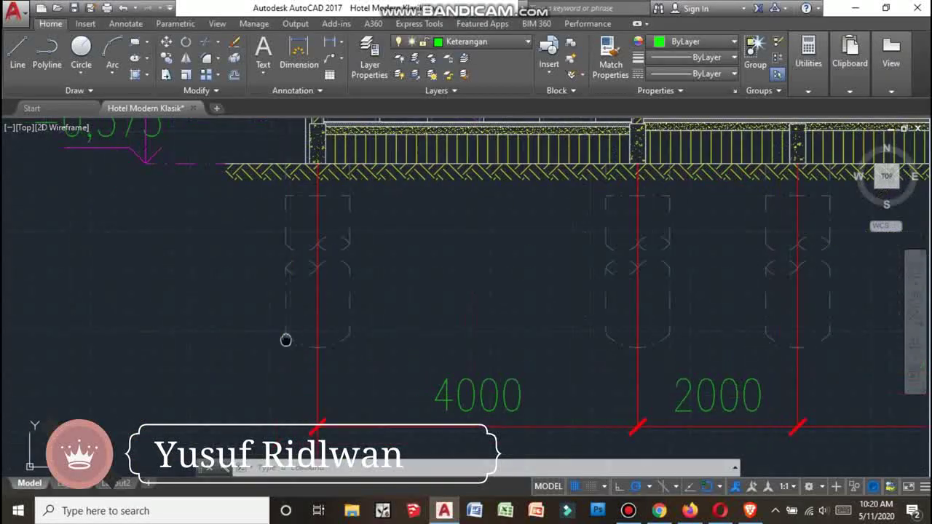
pyautogui.scroll(1, 365, 347)
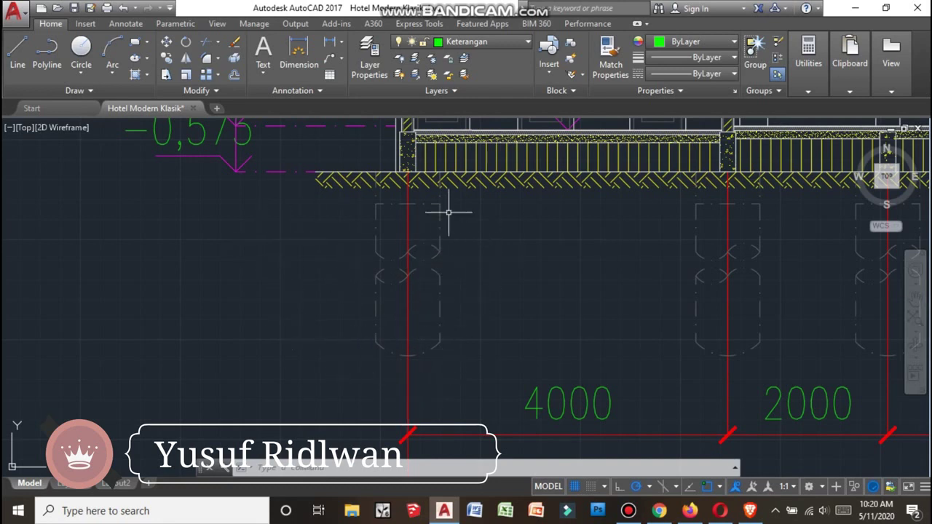
pyautogui.scroll(-3, 451, 218)
pyautogui.scroll(2, 466, 240)
pyautogui.scroll(-3, 439, 227)
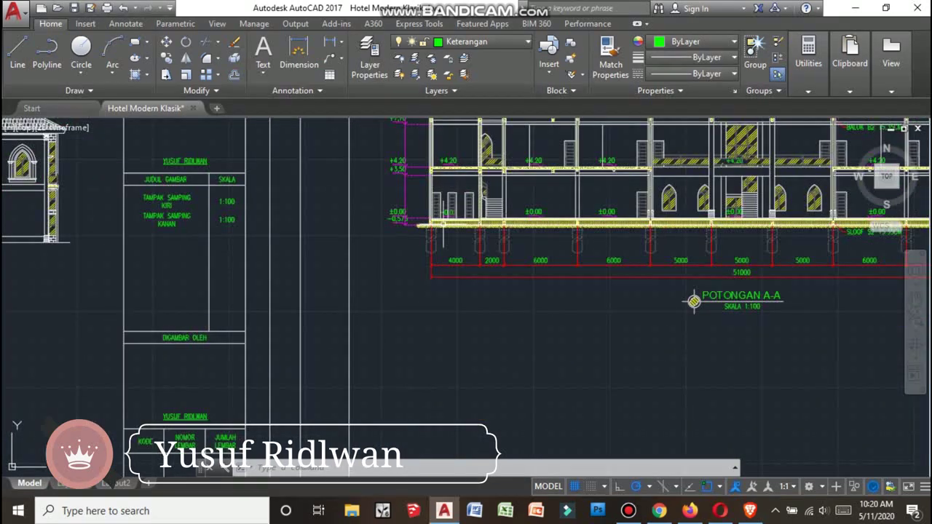
pyautogui.scroll(3, 439, 227)
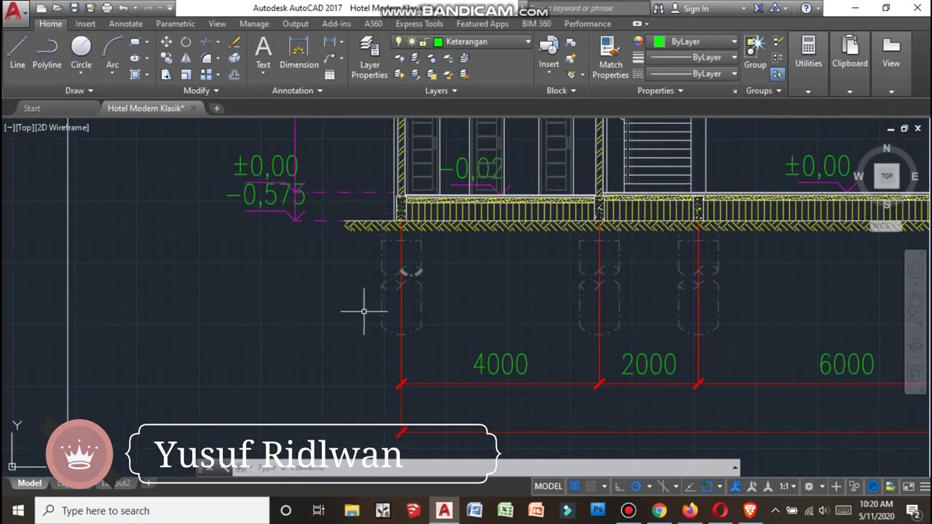
pyautogui.moveTo(586, 291); pyautogui.dragTo(286, 306, button='middle')
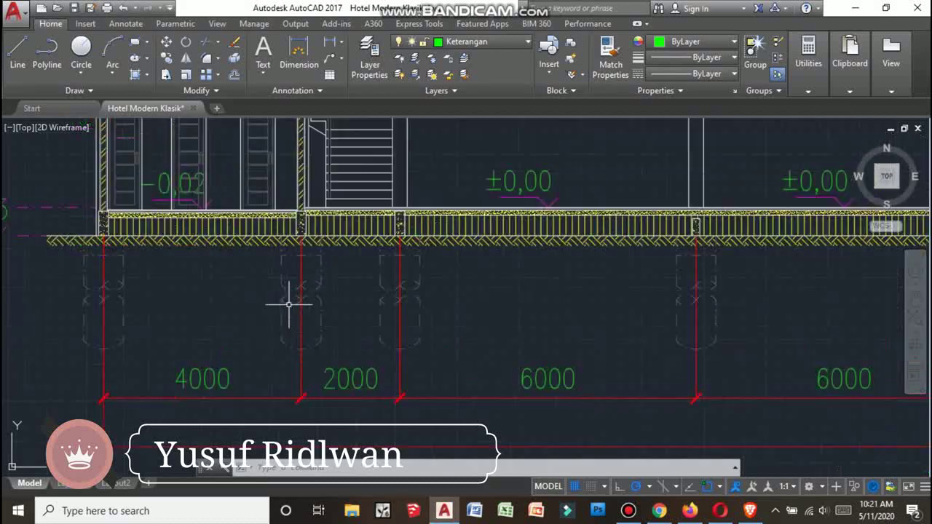
pyautogui.scroll(-2, 298, 312)
pyautogui.moveTo(553, 328); pyautogui.dragTo(245, 316, button='middle')
pyautogui.scroll(-2, 308, 308)
pyautogui.scroll(-4, 308, 308)
pyautogui.moveTo(510, 281)
pyautogui.mouseDown(button='middle')
pyautogui.moveTo(255, 291)
pyautogui.moveTo(306, 295)
pyautogui.moveTo(366, 282)
pyautogui.mouseUp(button='middle')
# Zoom out and into the DENAH LANTAI 1 first-floor plan with its section markers
pyautogui.scroll(3, 473, 296)
pyautogui.scroll(1, 365, 282)
pyautogui.scroll(2, 366, 282)
pyautogui.scroll(-6, 507, 327)
pyautogui.scroll(-2, 508, 327)
pyautogui.scroll(4, 508, 327)
pyautogui.scroll(3, 508, 328)
pyautogui.scroll(2, 516, 291)
pyautogui.scroll(-2, 531, 241)
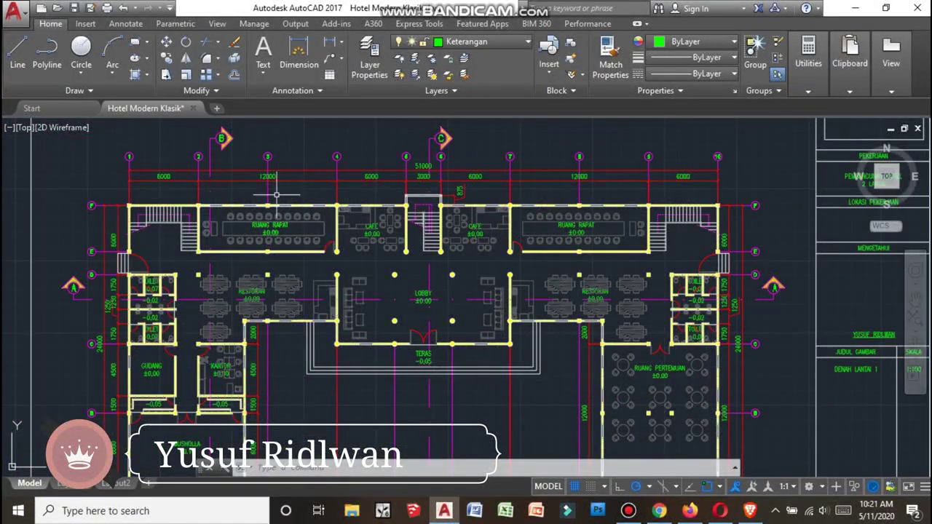
# Zoom out from the floor plan and pan to the left side of section B-B
pyautogui.scroll(-2, 248, 173)
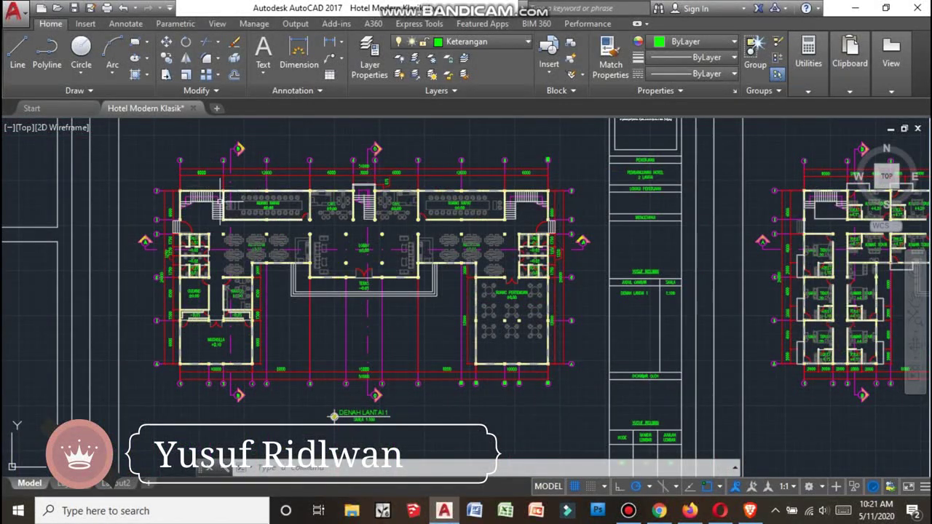
pyautogui.scroll(4, 229, 209)
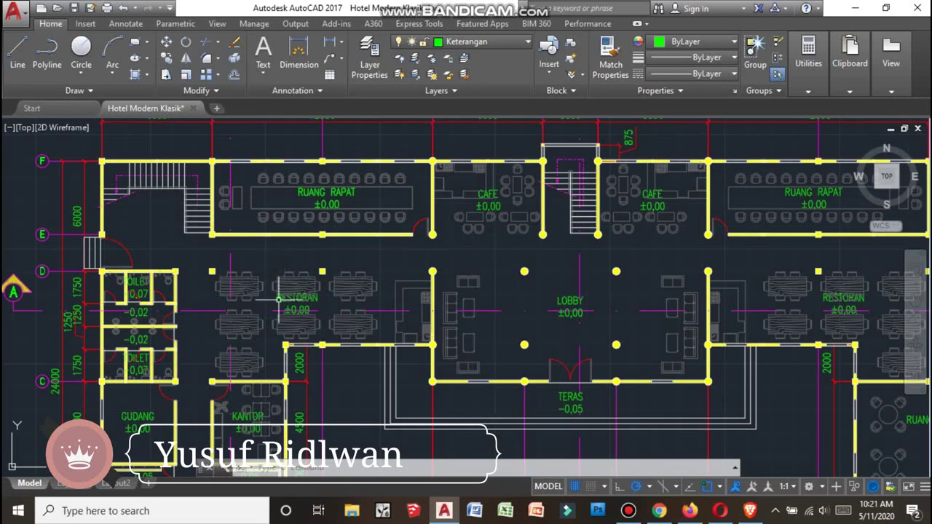
pyautogui.scroll(-4, 278, 298)
pyautogui.scroll(-2, 279, 299)
pyautogui.scroll(5, 218, 354)
pyautogui.scroll(-10, 291, 348)
pyautogui.scroll(2, 364, 340)
pyautogui.scroll(3, 379, 346)
pyautogui.scroll(2, 400, 353)
pyautogui.scroll(3, 418, 362)
pyautogui.moveTo(424, 362); pyautogui.dragTo(555, 393, button='middle')
# Zoom through sections B-B and C-C, revealing the roof and left-side level labels
pyautogui.scroll(-3, 707, 230)
pyautogui.scroll(-1, 537, 267)
pyautogui.scroll(1, 582, 306)
pyautogui.scroll(1, 625, 336)
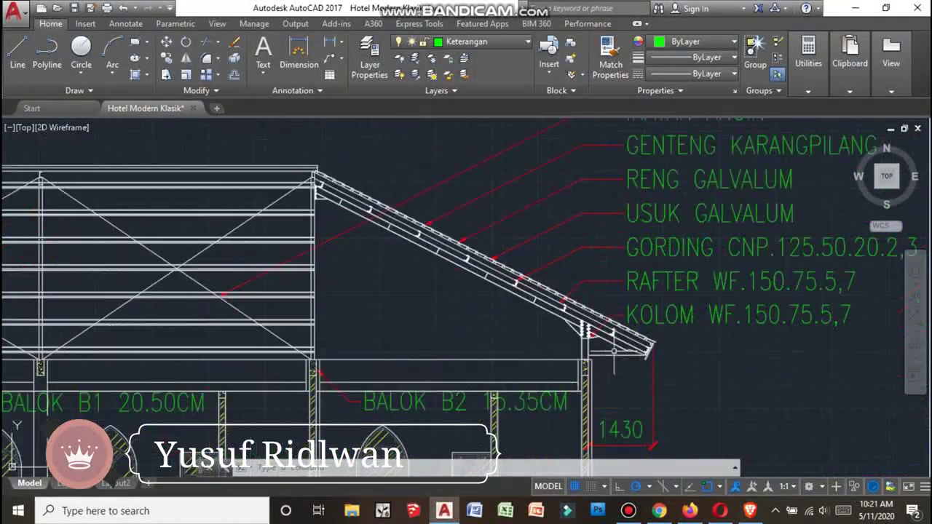
pyautogui.scroll(-5, 619, 251)
pyautogui.scroll(-1, 610, 237)
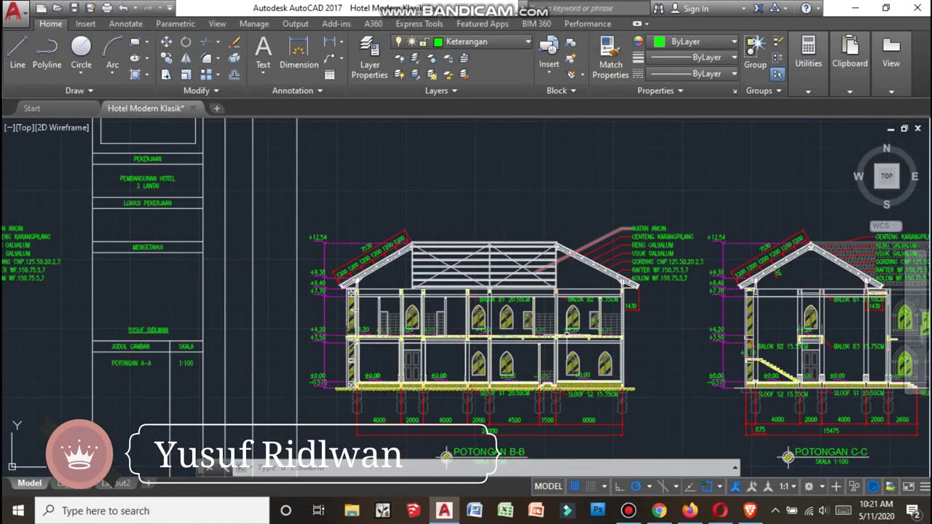
pyautogui.scroll(4, 566, 333)
pyautogui.scroll(2, 618, 305)
pyautogui.scroll(-3, 710, 267)
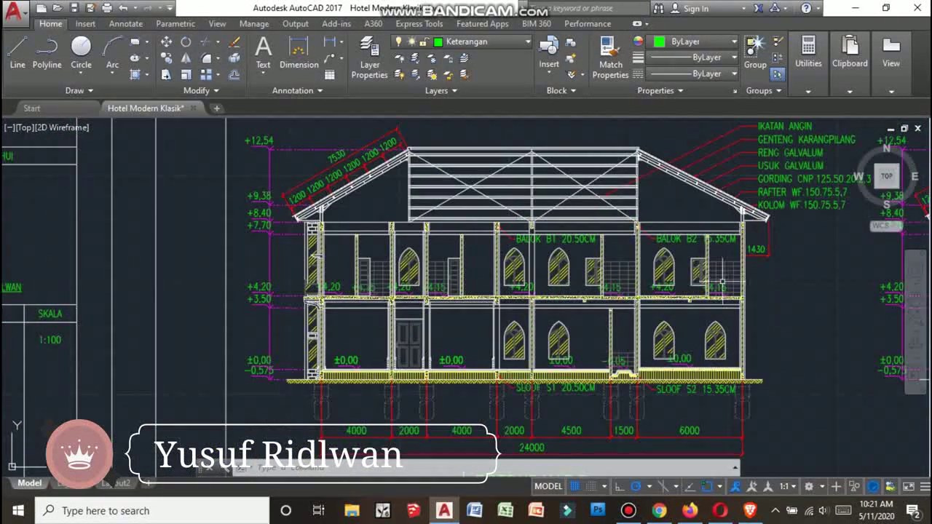
pyautogui.scroll(2, 466, 302)
pyautogui.scroll(2, 582, 219)
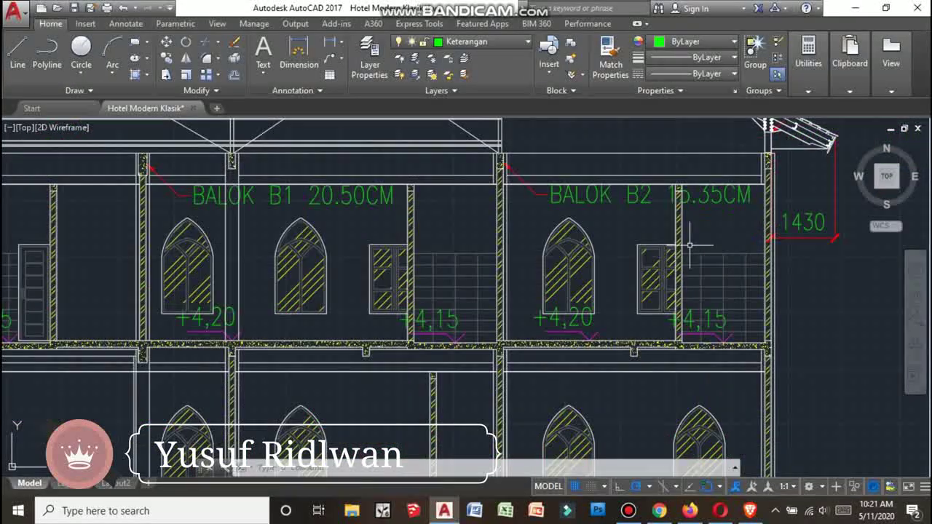
pyautogui.scroll(-2, 580, 216)
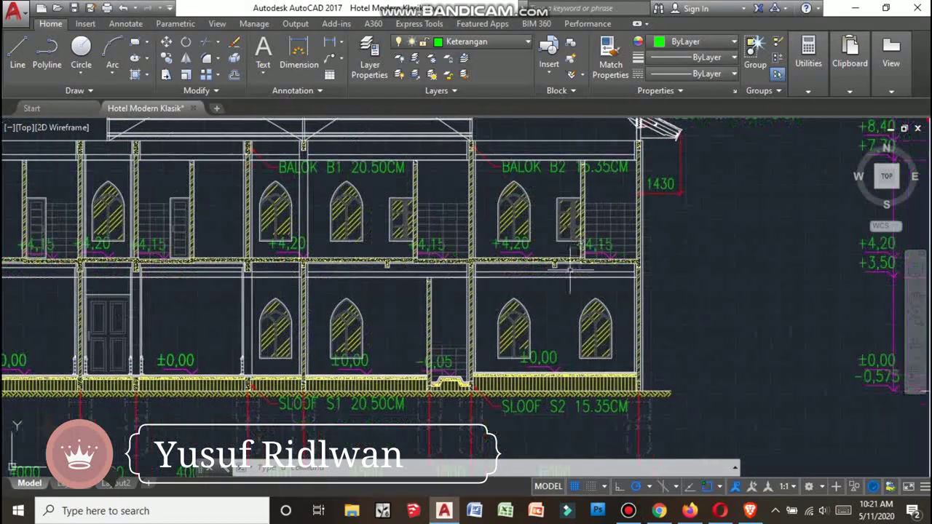
pyautogui.scroll(-3, 709, 238)
pyautogui.scroll(3, 590, 318)
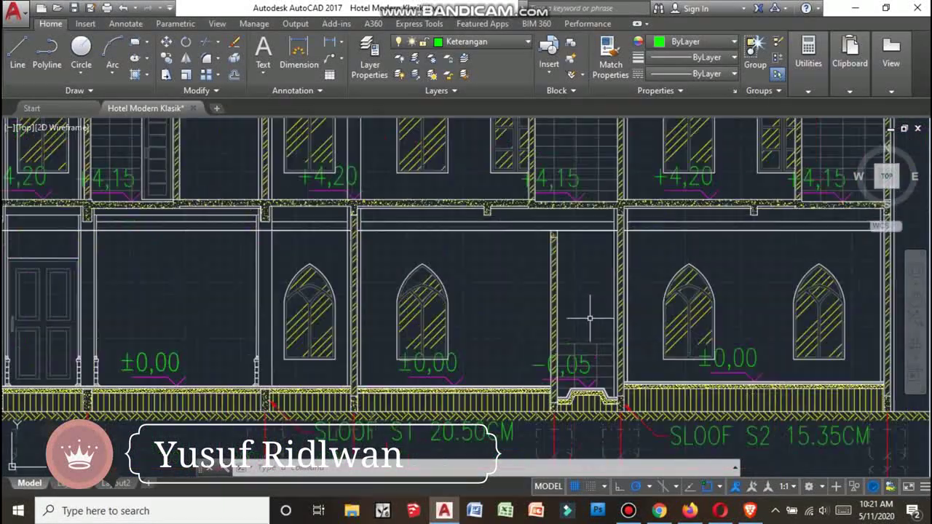
pyautogui.scroll(-2, 762, 216)
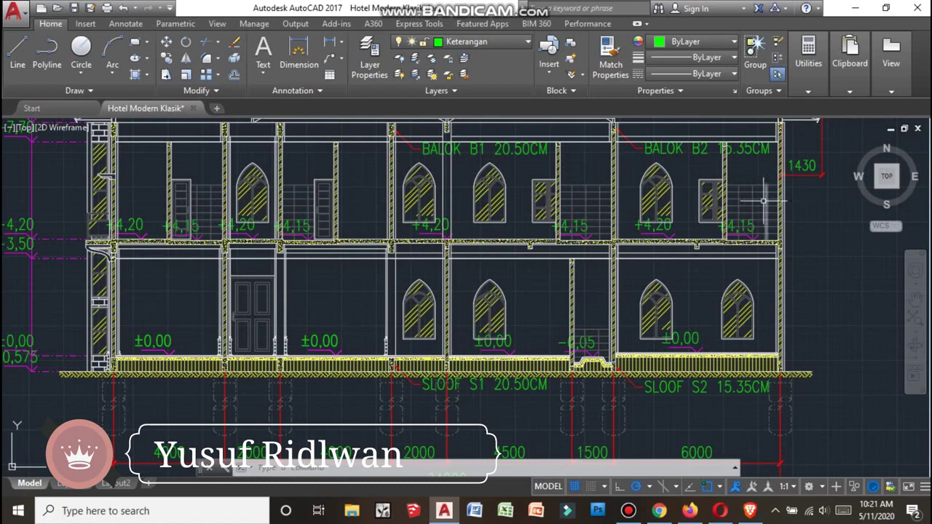
pyautogui.moveTo(508, 192); pyautogui.dragTo(617, 220, button='middle')
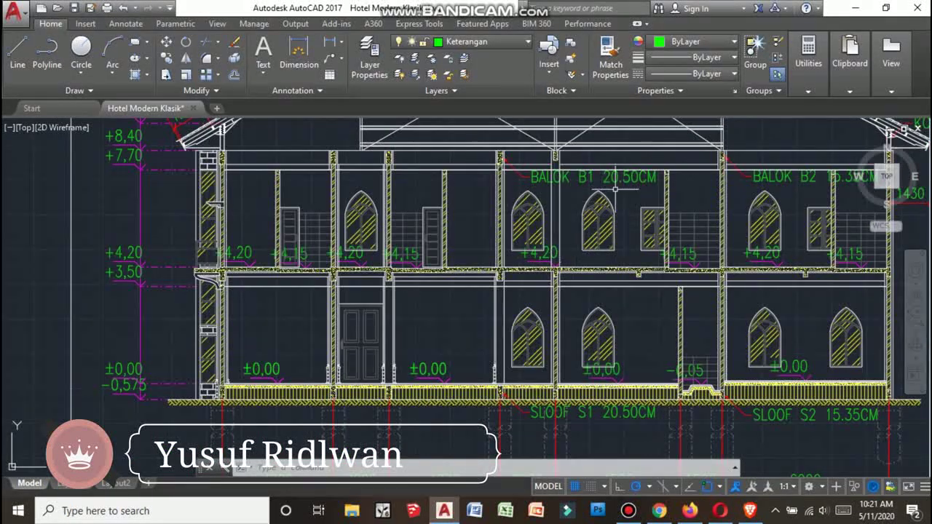
# Centre the facade on the ground-floor door area
pyautogui.scroll(3, 432, 322)
pyautogui.moveTo(432, 322); pyautogui.dragTo(473, 349, button='middle')
pyautogui.scroll(-3, 548, 355)
pyautogui.scroll(3, 548, 355)
pyautogui.moveTo(547, 355); pyautogui.dragTo(606, 358, button='middle')
# Zoom in on the panelled door, its stepped-base columns and the ±0,00 floor
pyautogui.scroll(-3, 606, 358)
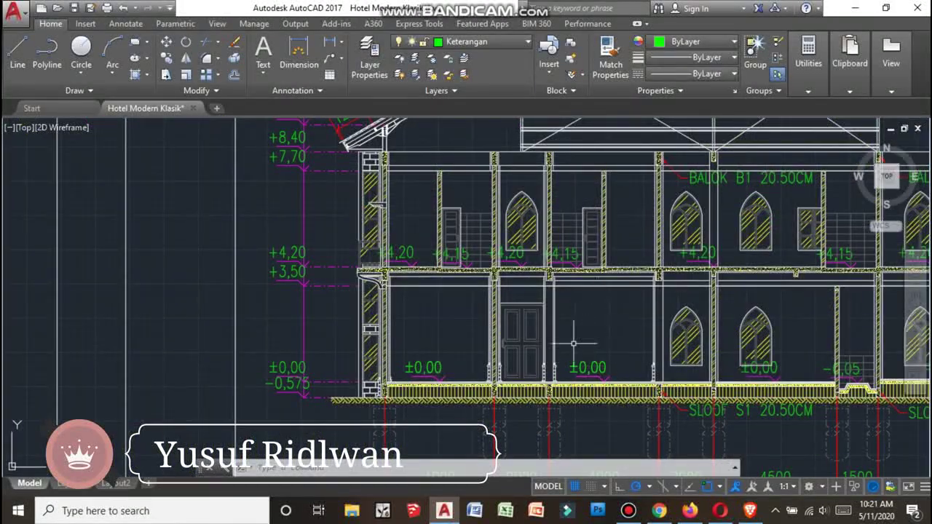
pyautogui.scroll(5, 510, 331)
pyautogui.scroll(-2, 519, 328)
pyautogui.scroll(-3, 520, 328)
pyautogui.scroll(5, 520, 335)
pyautogui.scroll(-4, 518, 348)
pyautogui.scroll(3, 545, 342)
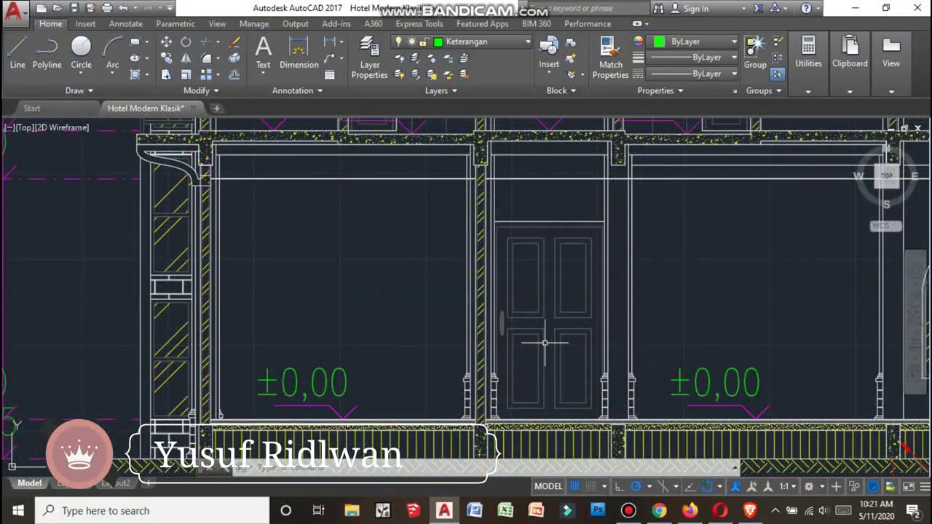
pyautogui.scroll(-1, 544, 342)
pyautogui.scroll(-2, 545, 342)
pyautogui.scroll(2, 526, 262)
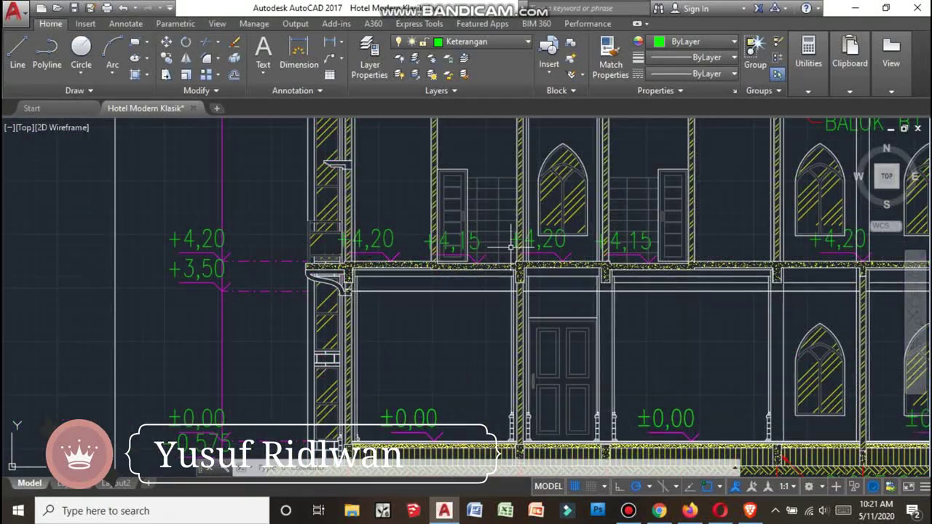
pyautogui.scroll(-2, 479, 249)
pyautogui.scroll(3, 500, 376)
pyautogui.scroll(3, 520, 270)
pyautogui.scroll(1, 462, 337)
pyautogui.scroll(-1, 480, 265)
pyautogui.scroll(-2, 651, 266)
pyautogui.scroll(2, 665, 281)
pyautogui.scroll(2, 648, 286)
pyautogui.scroll(-1, 648, 286)
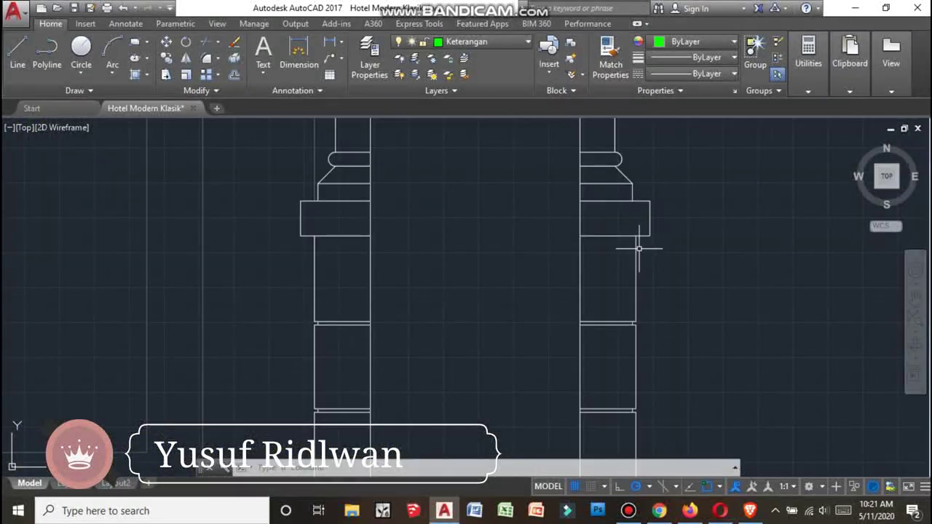
pyautogui.scroll(-2, 633, 223)
pyautogui.moveTo(595, 278); pyautogui.dragTo(617, 330, button='middle')
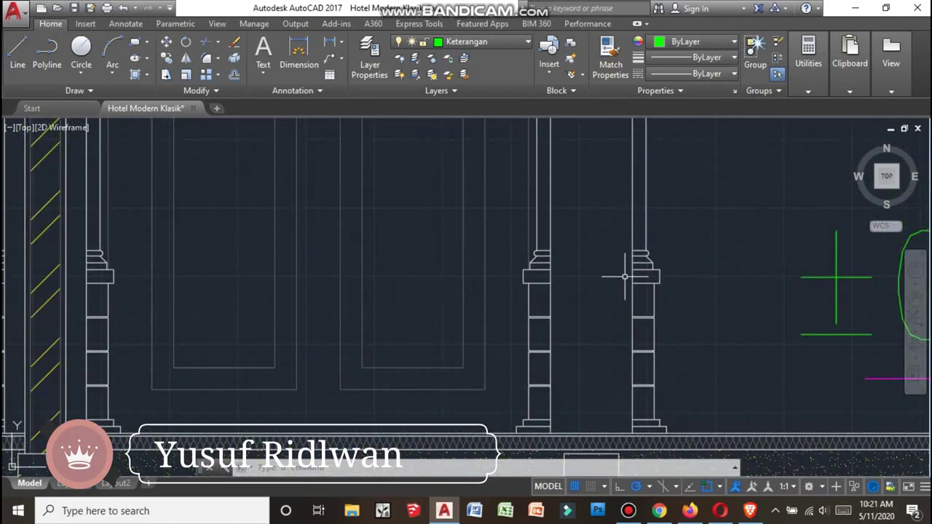
pyautogui.scroll(-3, 624, 276)
pyautogui.scroll(-5, 610, 270)
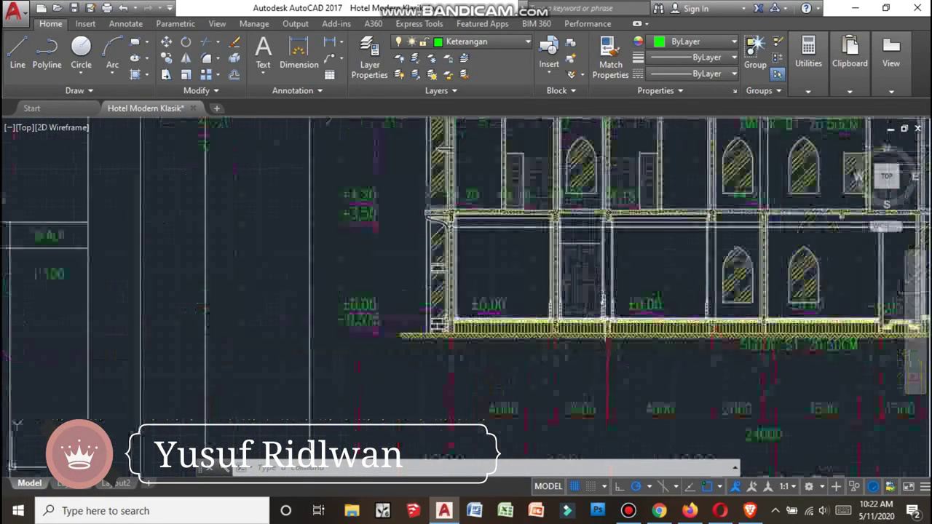
pyautogui.scroll(3, 510, 240)
pyautogui.scroll(-2, 380, 201)
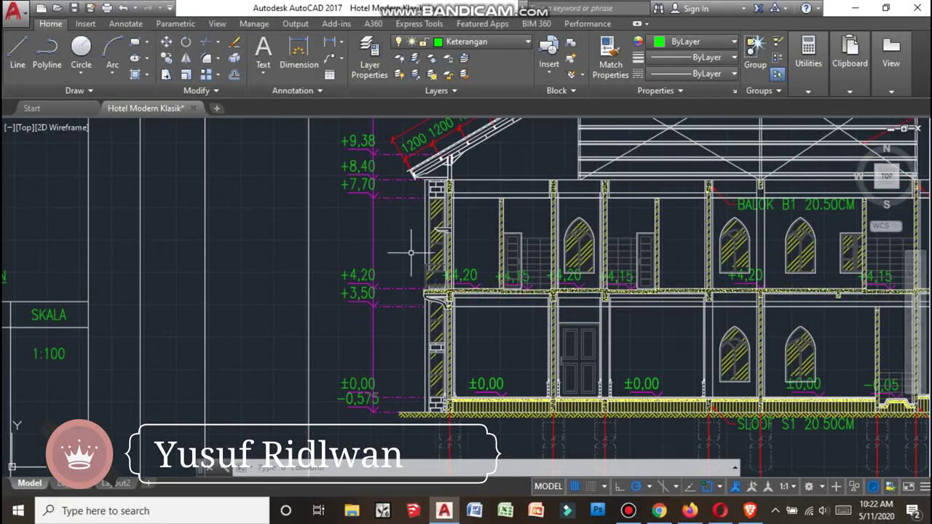
pyautogui.scroll(3, 411, 252)
pyautogui.scroll(3, 466, 177)
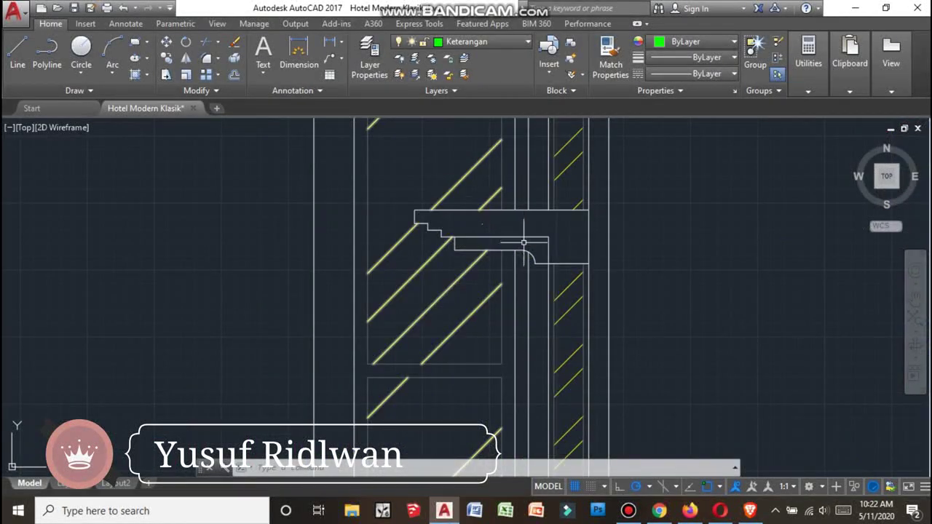
pyautogui.scroll(-4, 627, 288)
pyautogui.scroll(-1, 627, 288)
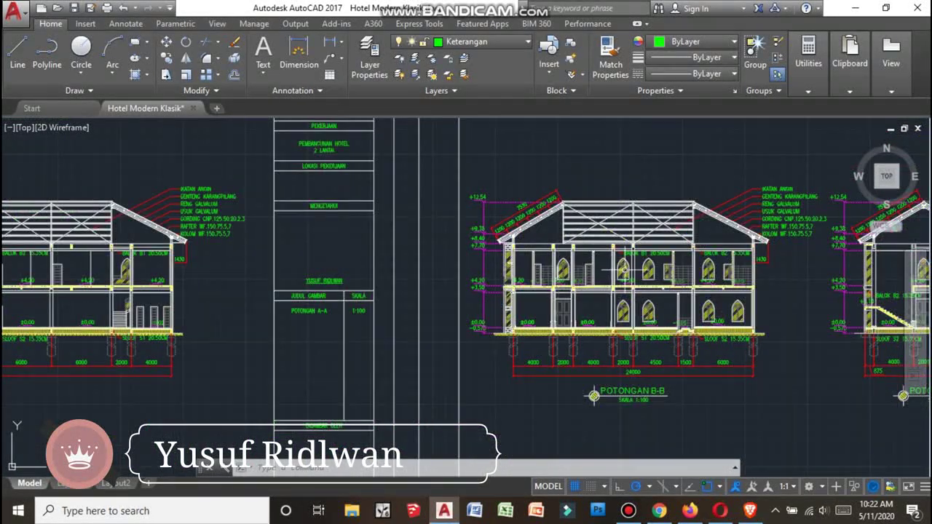
pyautogui.scroll(-2, 624, 271)
pyautogui.scroll(-3, 624, 271)
pyautogui.scroll(4, 401, 285)
pyautogui.scroll(-1, 464, 304)
pyautogui.scroll(4, 464, 305)
pyautogui.scroll(2, 323, 208)
pyautogui.scroll(2, 297, 277)
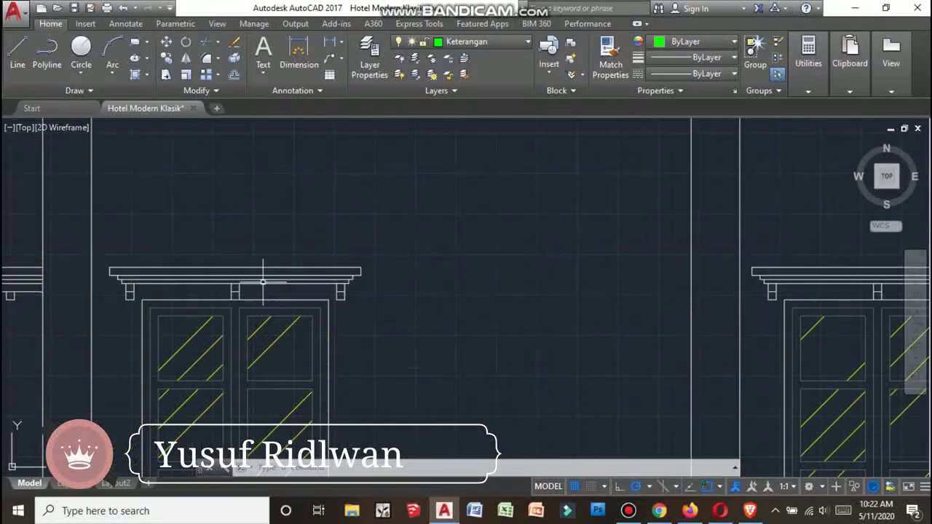
pyautogui.scroll(-2, 268, 283)
pyautogui.scroll(-2, 254, 277)
pyautogui.scroll(-2, 306, 266)
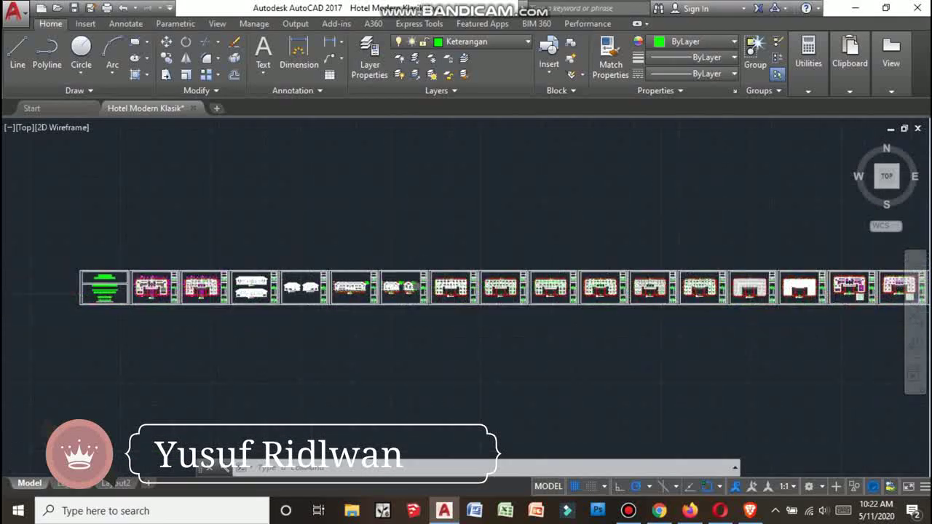
pyautogui.scroll(3, 575, 281)
pyautogui.scroll(-2, 466, 302)
pyautogui.scroll(3, 211, 302)
pyautogui.scroll(2, 211, 301)
pyautogui.scroll(2, 210, 301)
pyautogui.scroll(3, 211, 302)
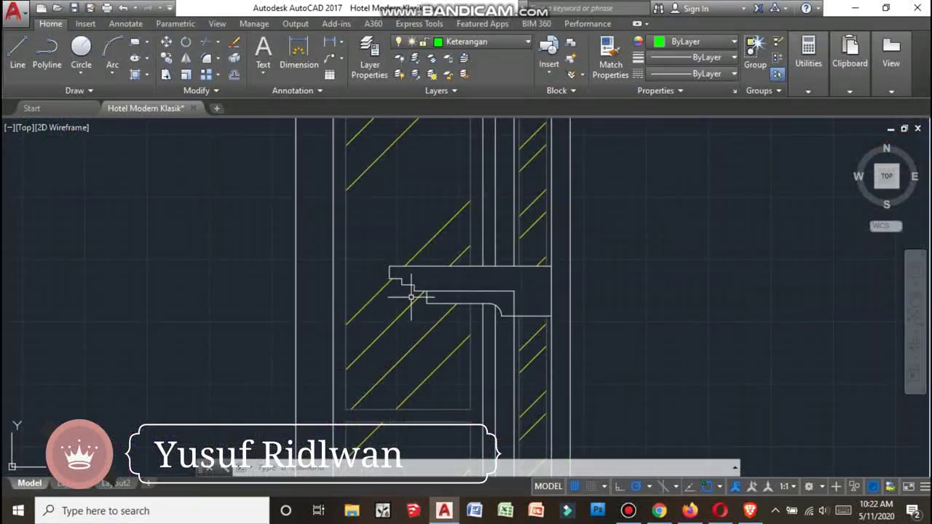
pyautogui.scroll(-4, 412, 297)
pyautogui.scroll(-3, 368, 266)
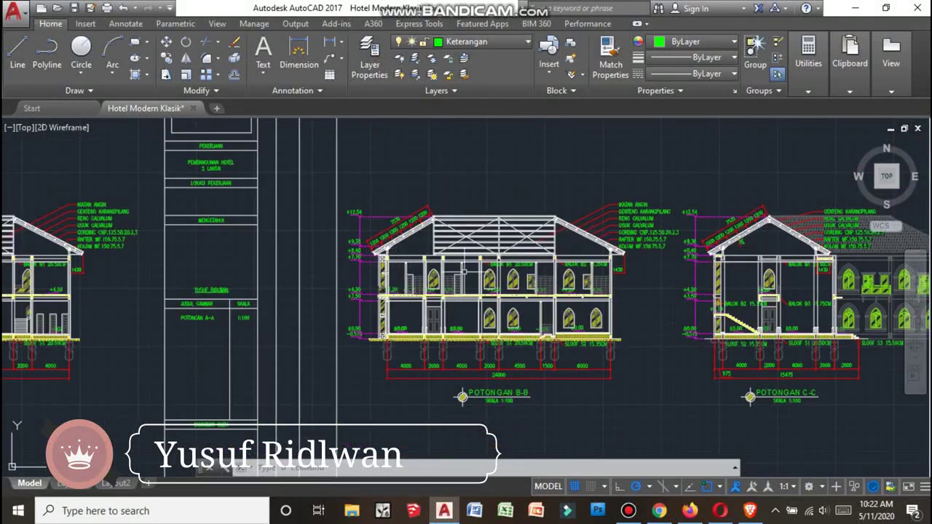
pyautogui.scroll(2, 442, 337)
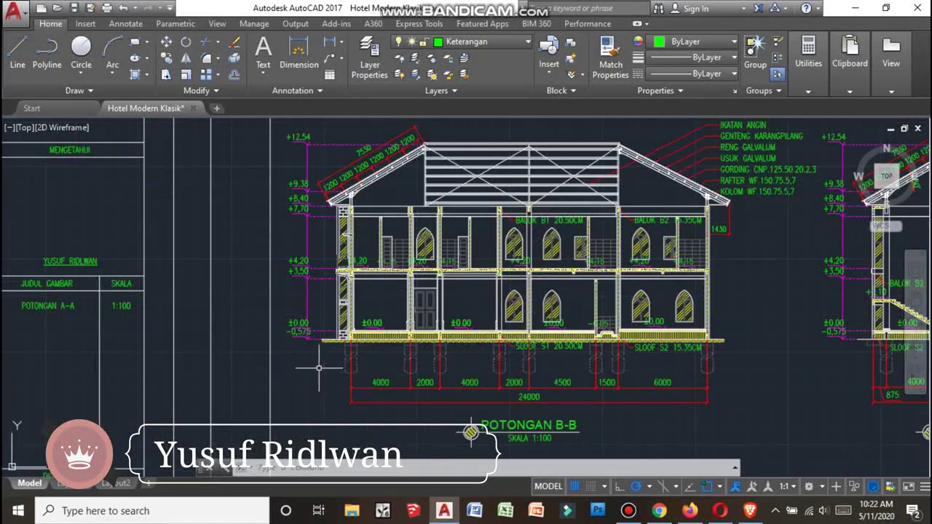
pyautogui.scroll(-2, 459, 372)
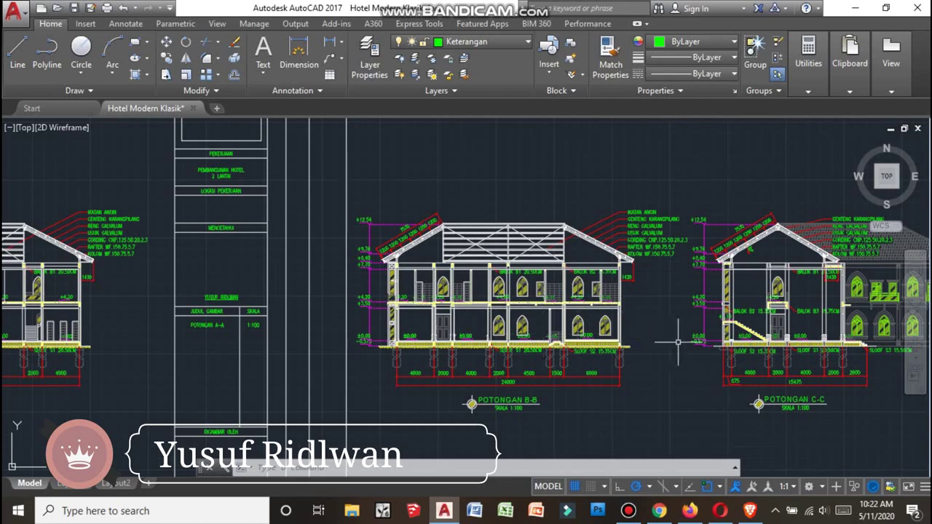
pyautogui.moveTo(678, 341); pyautogui.dragTo(474, 347, button='middle')
pyautogui.scroll(1, 474, 347)
pyautogui.scroll(1, 677, 299)
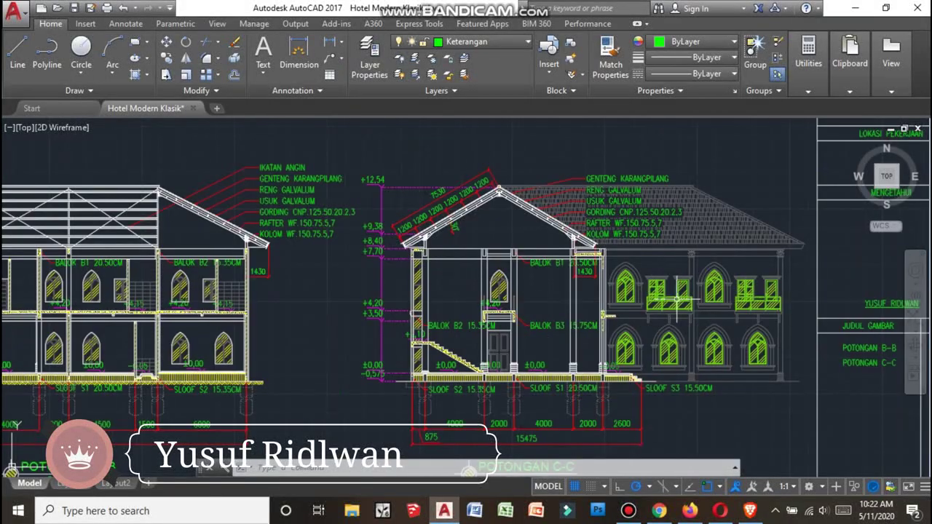
pyautogui.scroll(-4, 654, 308)
pyautogui.scroll(-1, 547, 281)
pyautogui.scroll(2, 722, 374)
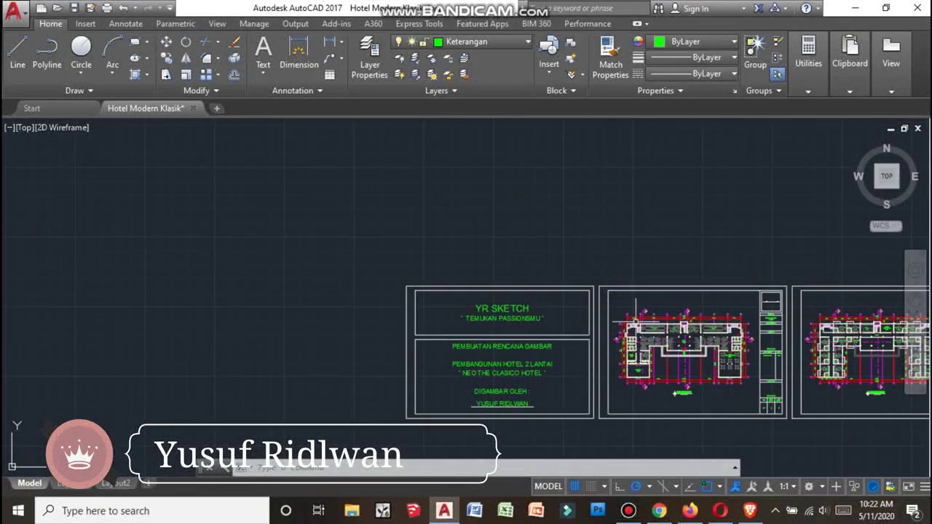
pyautogui.scroll(2, 723, 375)
pyautogui.scroll(2, 584, 177)
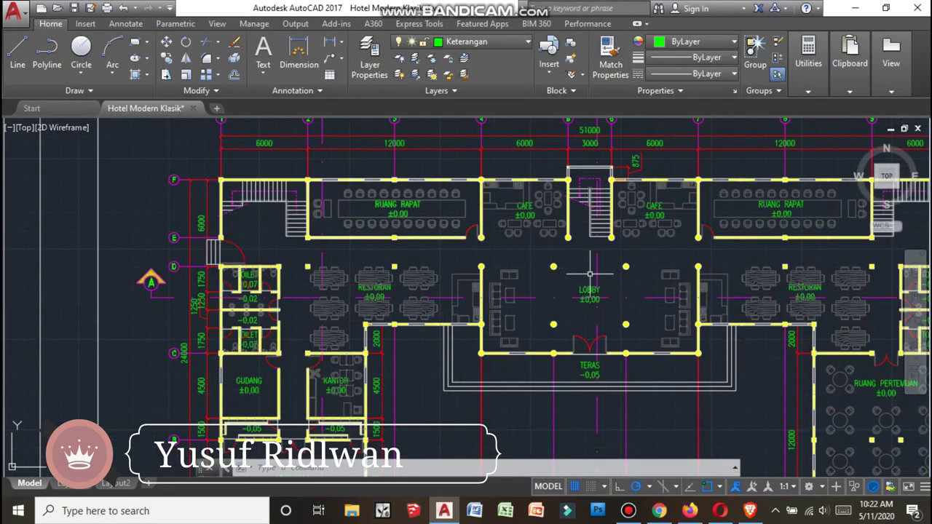
pyautogui.scroll(-1, 590, 274)
pyautogui.moveTo(590, 274); pyautogui.dragTo(481, 248, button='middle')
pyautogui.scroll(-5, 481, 247)
pyautogui.scroll(3, 677, 262)
pyautogui.scroll(-1, 577, 295)
pyautogui.scroll(2, 521, 251)
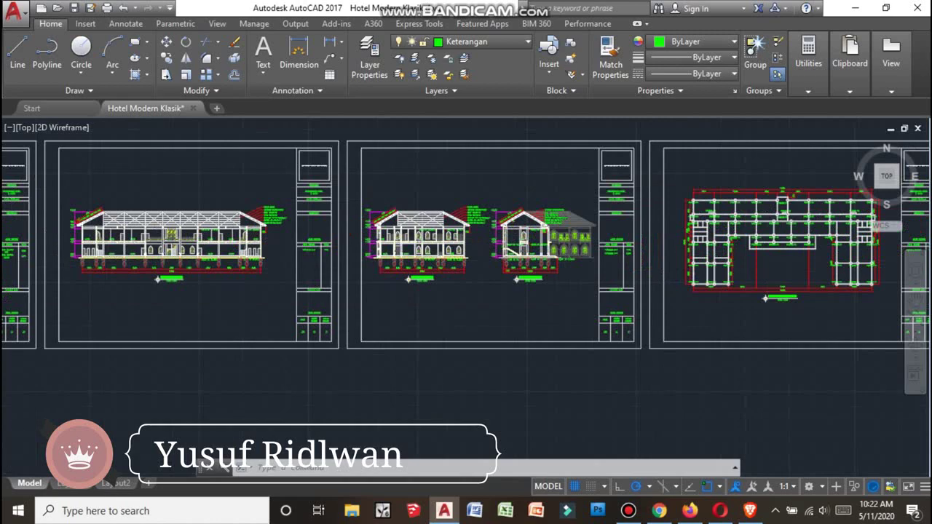
pyautogui.scroll(8, 556, 258)
pyautogui.moveTo(554, 259); pyautogui.dragTo(469, 296, button='middle')
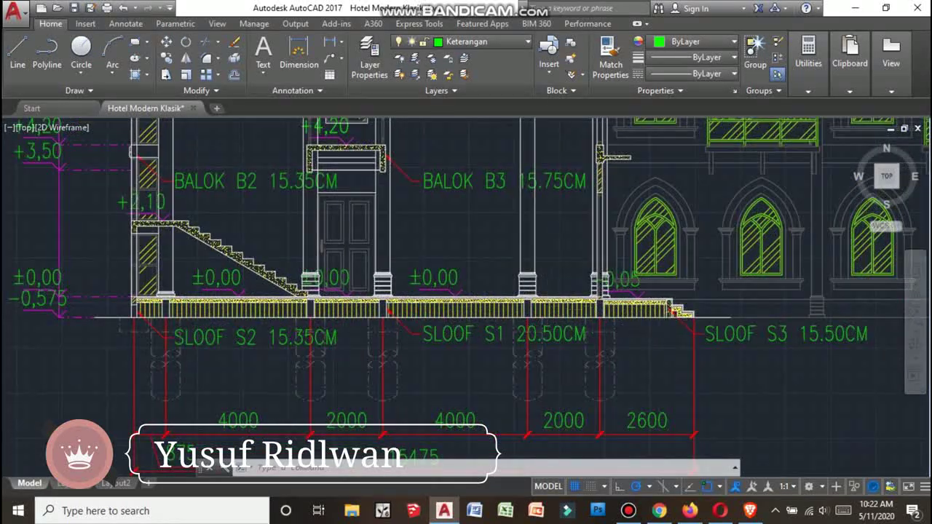
pyautogui.scroll(3, 719, 293)
pyautogui.scroll(1, 718, 293)
pyautogui.scroll(4, 651, 335)
pyautogui.scroll(-2, 654, 335)
pyautogui.scroll(-1, 655, 336)
pyautogui.scroll(-1, 657, 335)
pyautogui.scroll(-4, 652, 335)
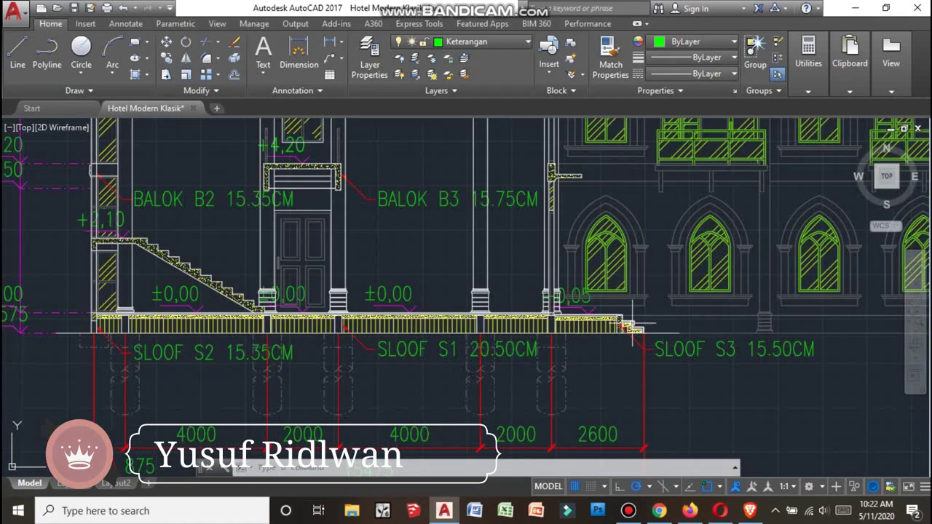
pyautogui.scroll(4, 596, 317)
pyautogui.scroll(-3, 625, 306)
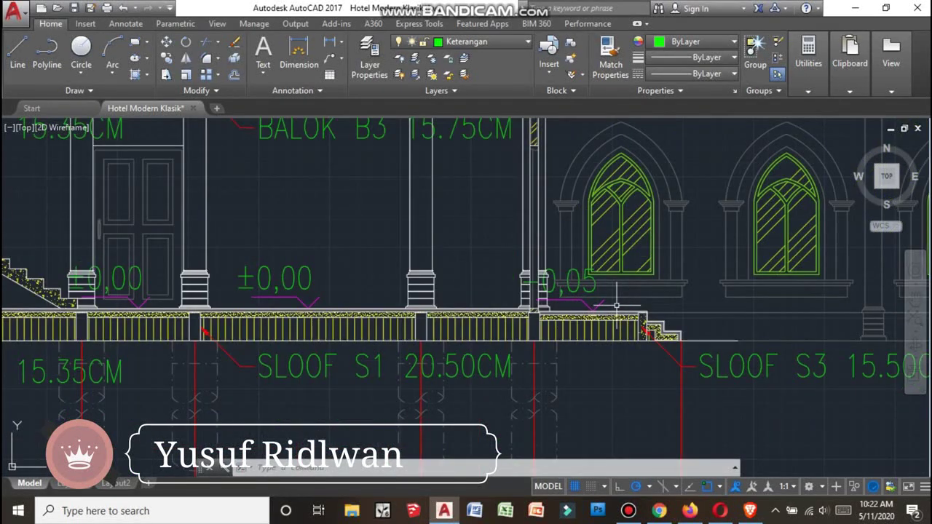
pyautogui.scroll(3, 616, 306)
pyautogui.scroll(-5, 616, 300)
pyautogui.scroll(-1, 575, 298)
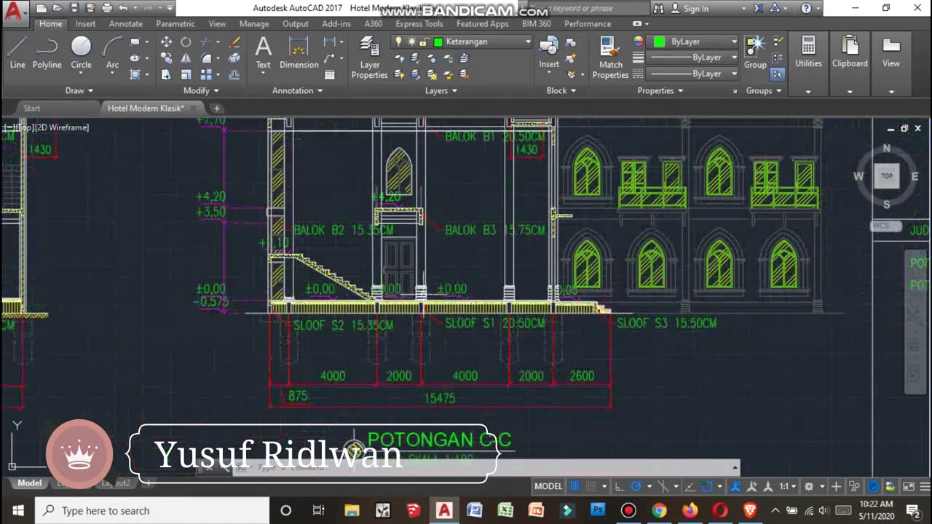
pyautogui.scroll(1, 538, 316)
pyautogui.scroll(3, 686, 333)
pyautogui.scroll(1, 662, 308)
pyautogui.scroll(1, 730, 383)
pyautogui.click(729, 383)
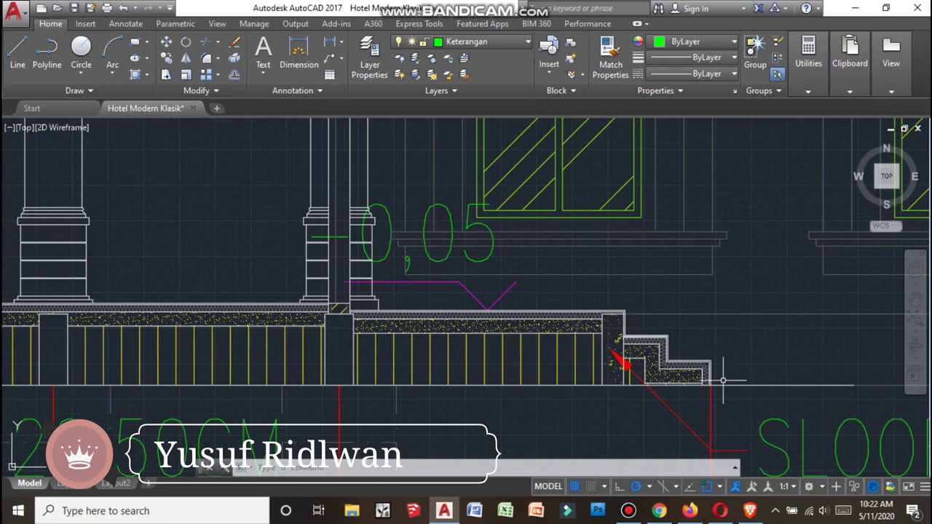
pyautogui.scroll(-3, 723, 380)
pyautogui.scroll(3, 655, 334)
pyautogui.scroll(2, 651, 329)
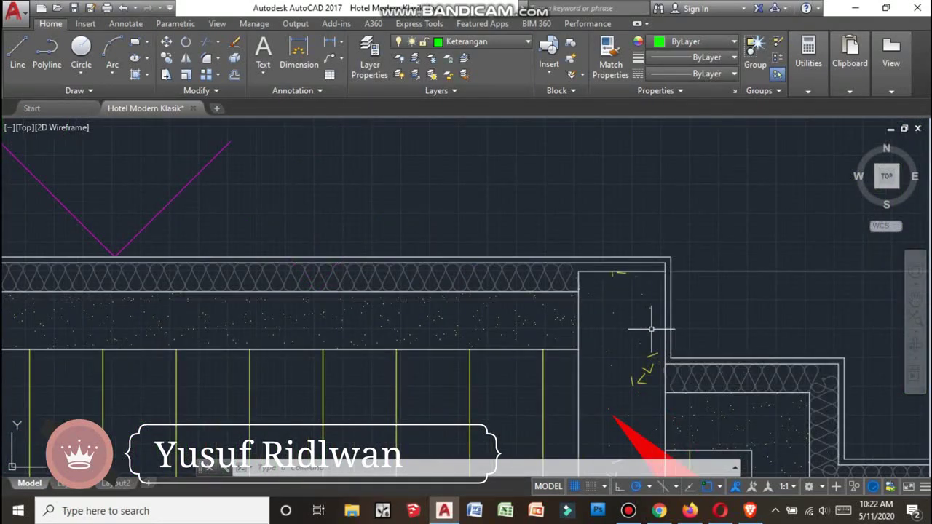
pyautogui.scroll(-3, 650, 329)
pyautogui.scroll(3, 634, 333)
pyautogui.scroll(-1, 651, 312)
pyautogui.scroll(-2, 664, 355)
pyautogui.scroll(-2, 663, 355)
pyautogui.scroll(2, 670, 357)
pyautogui.scroll(1, 676, 358)
pyautogui.scroll(-1, 684, 364)
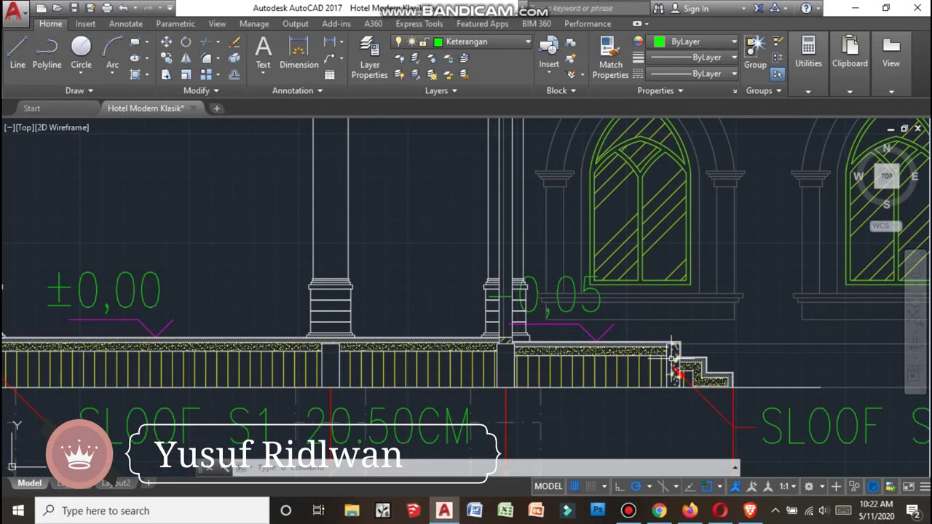
pyautogui.moveTo(674, 371)
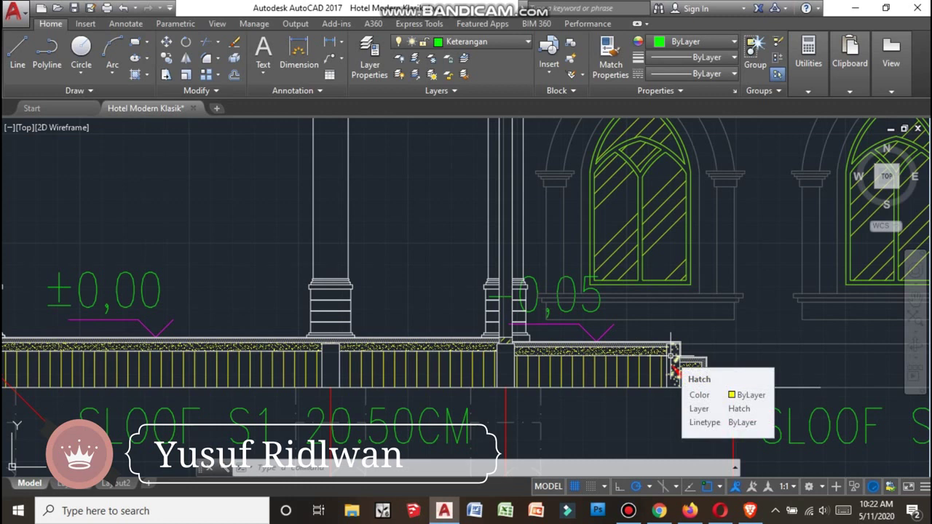
pyautogui.scroll(4, 671, 357)
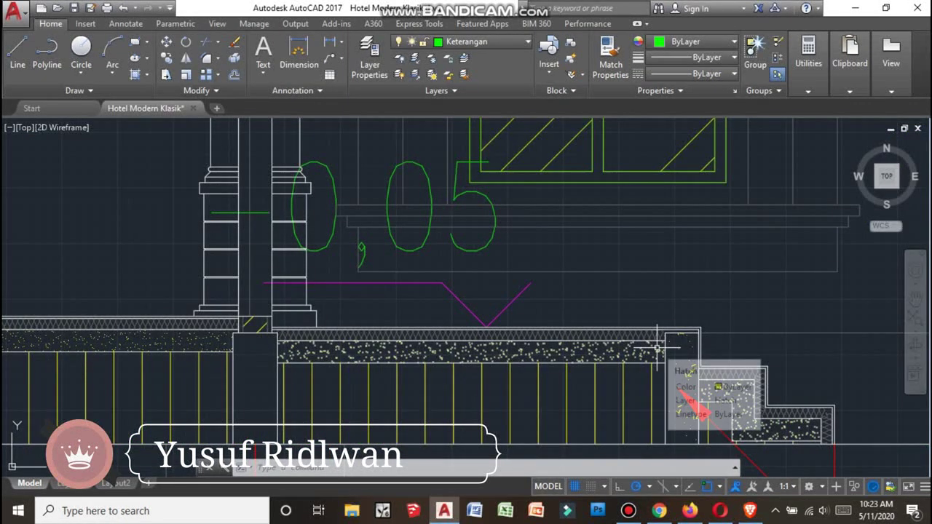
pyautogui.scroll(-2, 656, 349)
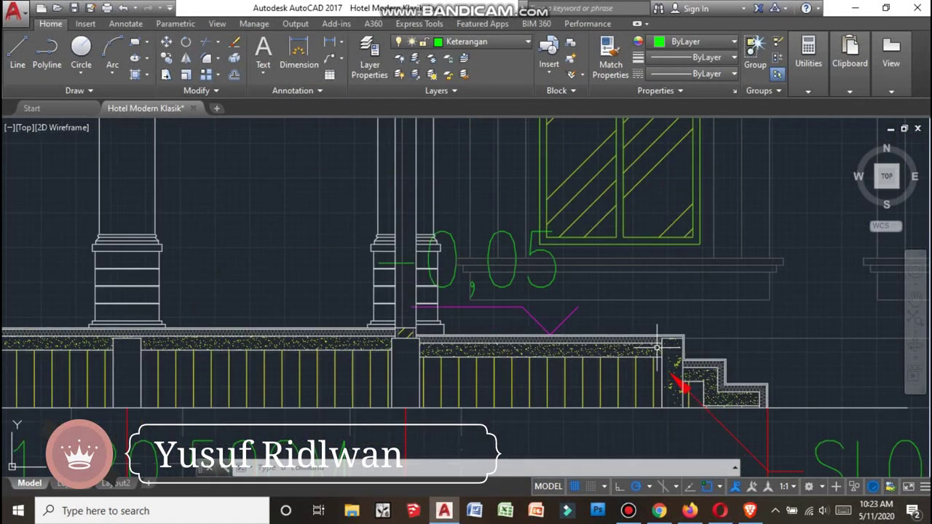
pyautogui.scroll(-5, 695, 325)
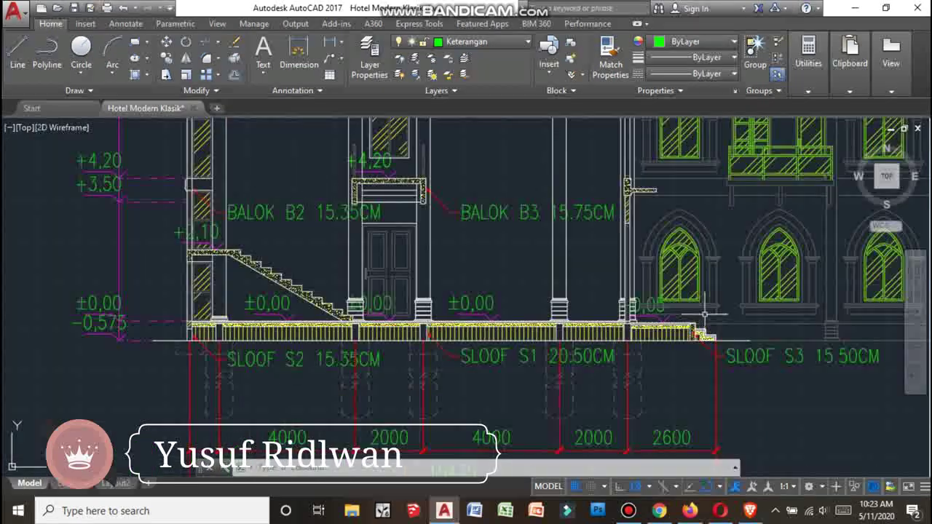
pyautogui.scroll(-2, 709, 308)
pyautogui.scroll(-3, 684, 328)
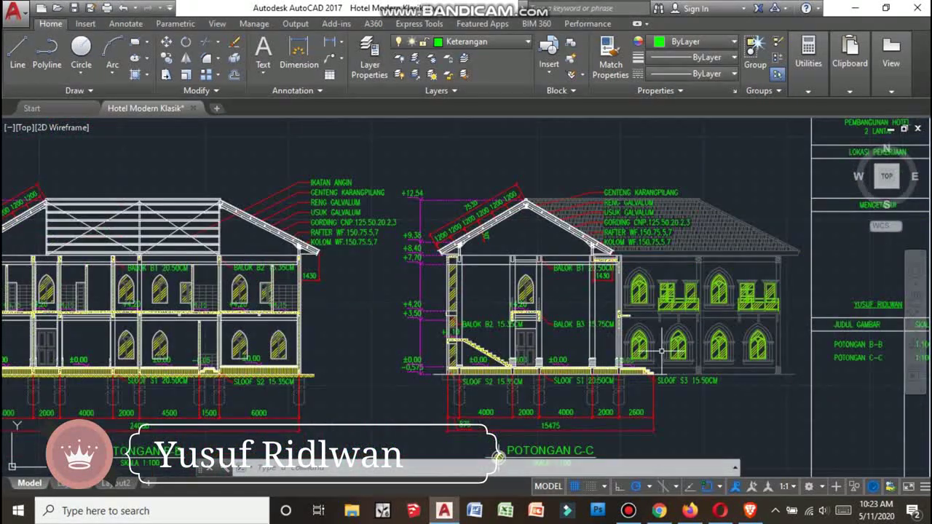
pyautogui.scroll(8, 653, 372)
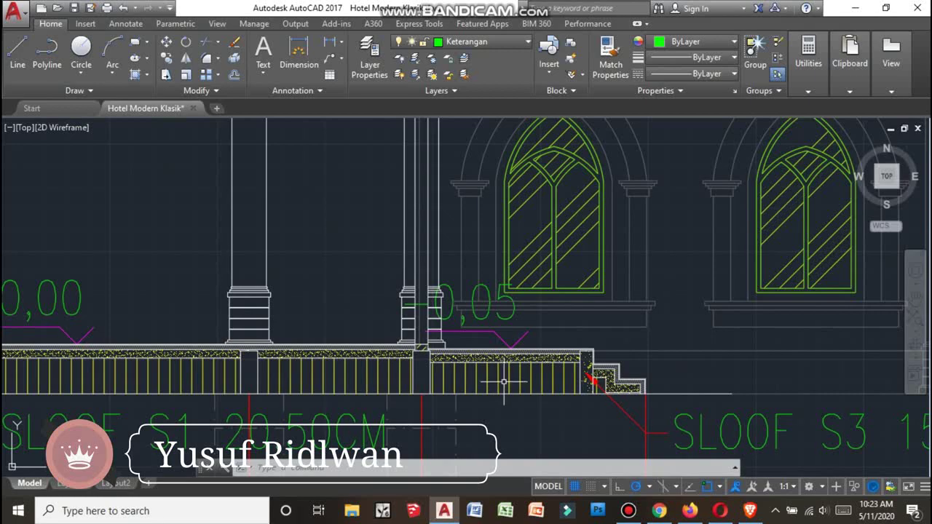
pyautogui.scroll(-3, 575, 383)
pyautogui.scroll(-3, 626, 404)
pyautogui.scroll(3, 640, 411)
pyautogui.scroll(-3, 642, 415)
pyautogui.scroll(5, 642, 415)
pyautogui.scroll(2, 582, 393)
pyautogui.scroll(1, 641, 422)
pyautogui.scroll(-1, 699, 386)
pyautogui.scroll(-3, 714, 364)
pyautogui.scroll(1, 710, 435)
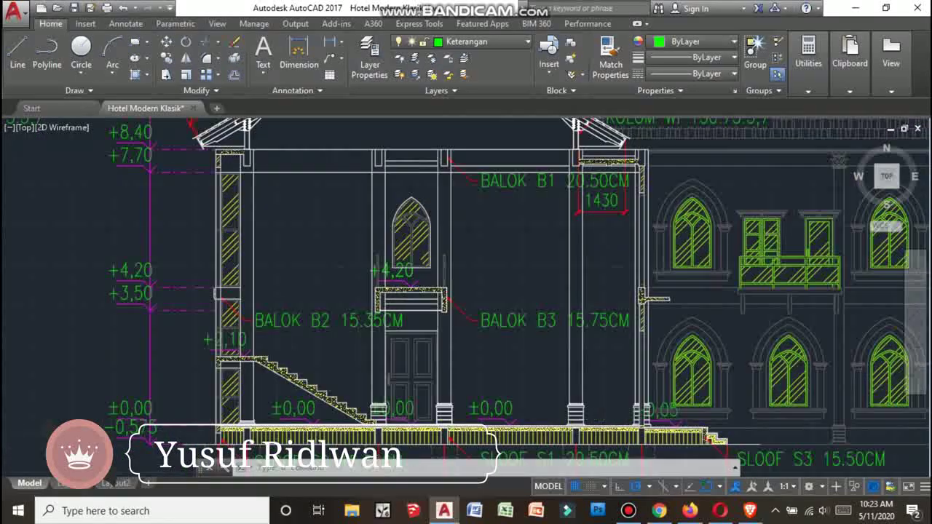
pyautogui.scroll(2, 642, 297)
pyautogui.scroll(4, 530, 291)
pyautogui.scroll(-3, 551, 271)
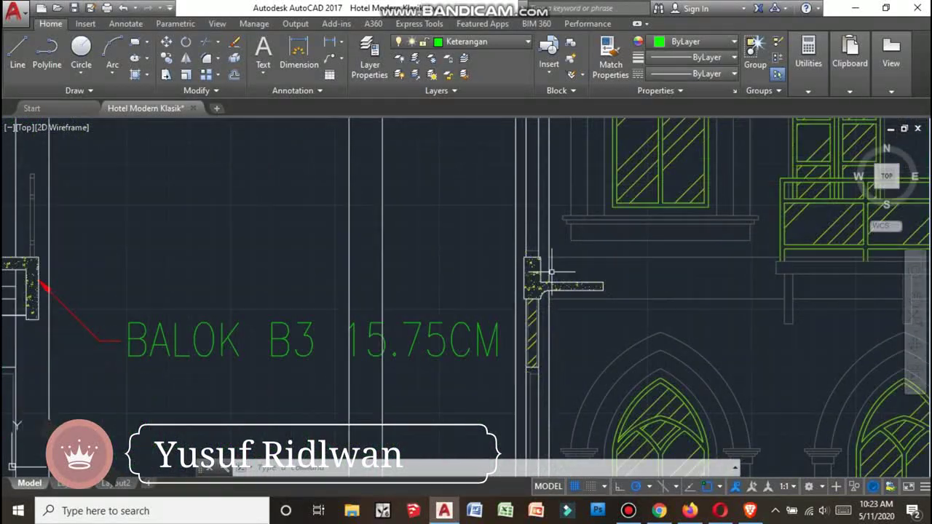
pyautogui.scroll(-1, 539, 280)
pyautogui.scroll(-2, 573, 335)
pyautogui.scroll(4, 564, 206)
pyautogui.scroll(3, 564, 206)
pyautogui.scroll(-3, 597, 277)
pyautogui.scroll(-4, 618, 320)
pyautogui.scroll(3, 408, 185)
pyautogui.scroll(-5, 415, 202)
pyautogui.scroll(5, 381, 277)
pyautogui.scroll(3, 391, 310)
pyautogui.scroll(2, 390, 309)
pyautogui.scroll(-2, 412, 335)
pyautogui.moveTo(536, 386); pyautogui.dragTo(349, 262, button='middle')
pyautogui.scroll(-2, 349, 262)
pyautogui.scroll(-3, 349, 255)
pyautogui.scroll(2, 500, 343)
pyautogui.scroll(1, 561, 358)
pyautogui.scroll(3, 509, 350)
pyautogui.scroll(2, 478, 343)
pyautogui.scroll(-2, 478, 343)
pyautogui.scroll(-1, 460, 342)
pyautogui.scroll(-3, 460, 342)
pyautogui.scroll(2, 570, 374)
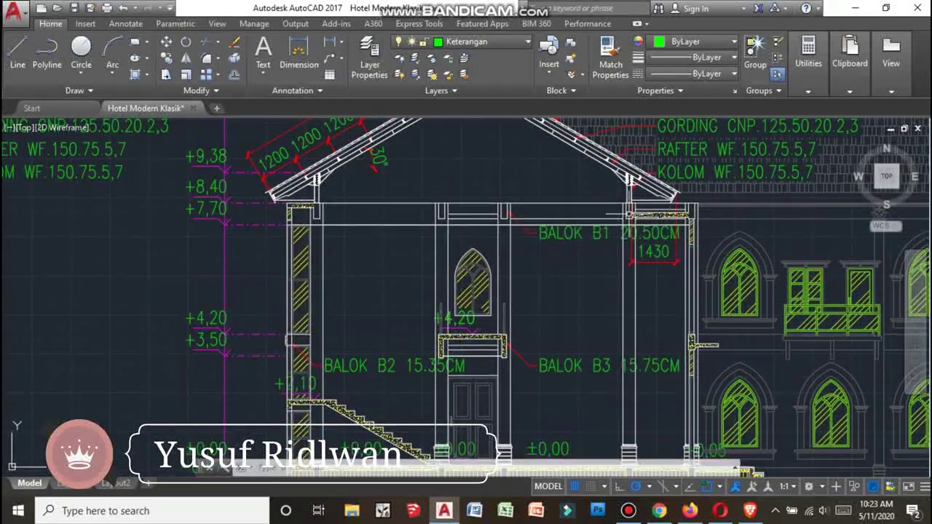
pyautogui.moveTo(628, 214); pyautogui.dragTo(682, 255, button='middle')
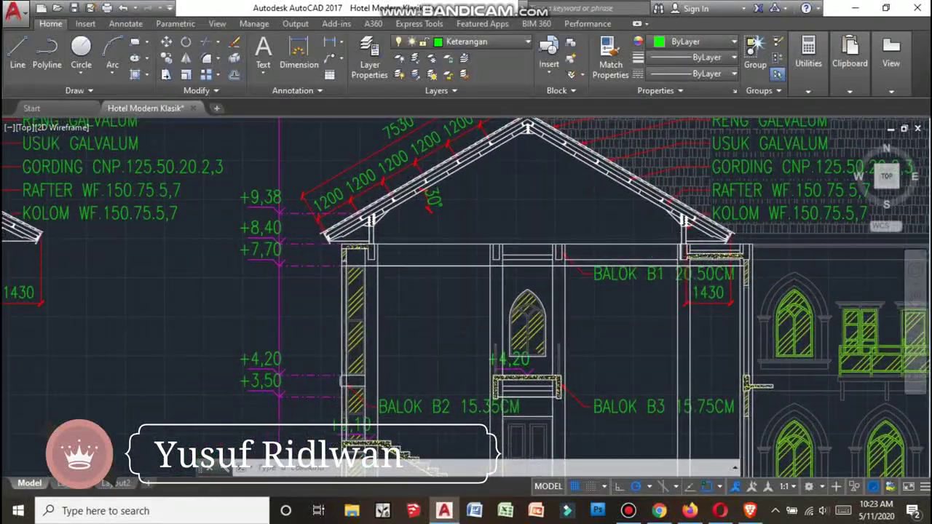
pyautogui.scroll(1, 582, 350)
pyautogui.scroll(-4, 583, 350)
pyautogui.scroll(3, 582, 350)
pyautogui.scroll(2, 583, 350)
pyautogui.scroll(-4, 567, 298)
pyautogui.scroll(-4, 537, 231)
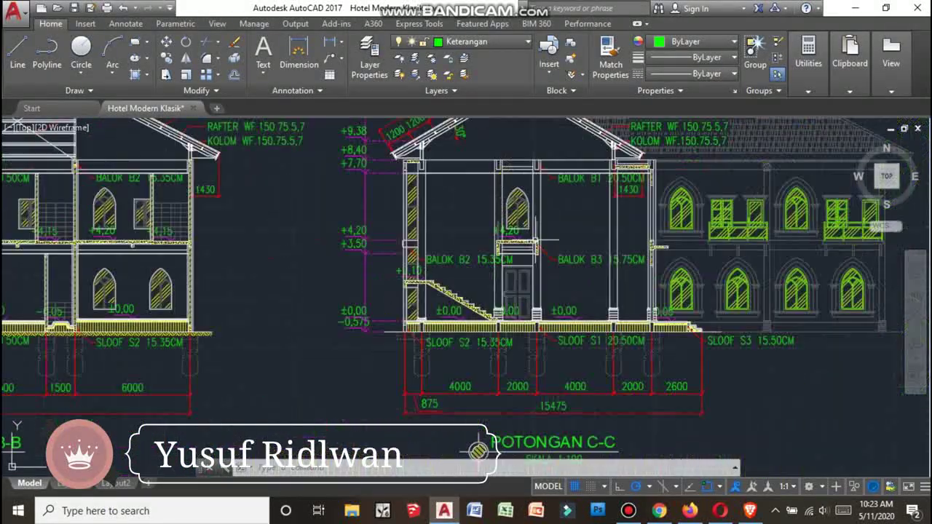
pyautogui.scroll(2, 573, 192)
pyautogui.scroll(-3, 573, 193)
pyautogui.scroll(-2, 573, 192)
pyautogui.scroll(2, 573, 193)
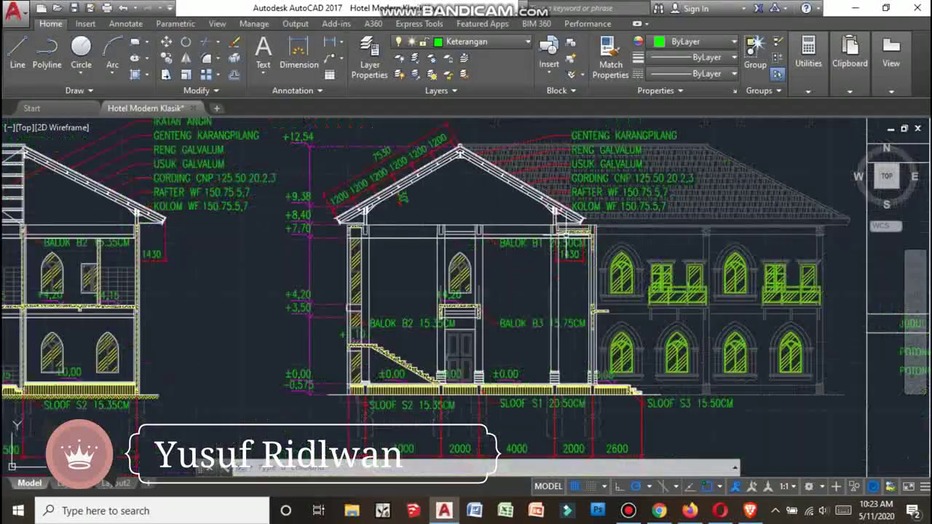
pyautogui.scroll(-3, 546, 233)
pyautogui.scroll(3, 545, 243)
pyautogui.scroll(2, 549, 225)
pyautogui.scroll(-1, 543, 231)
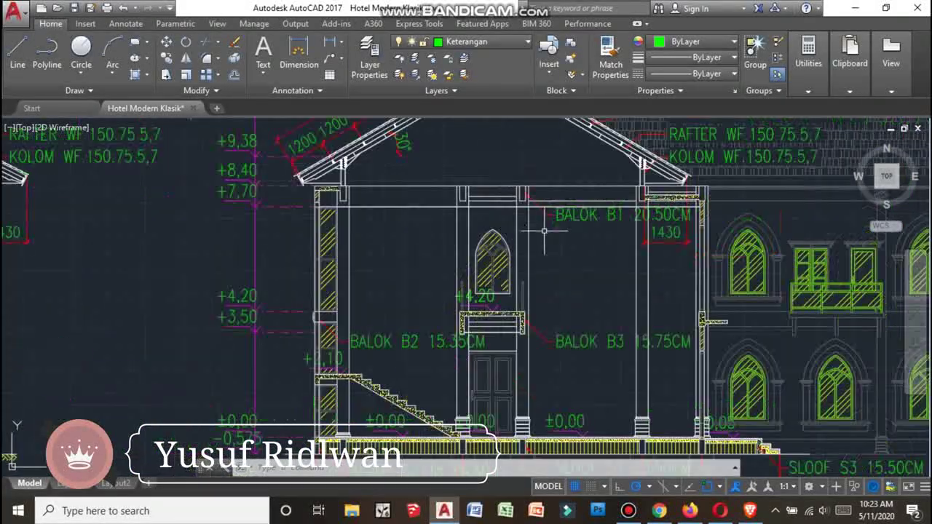
pyautogui.scroll(2, 536, 366)
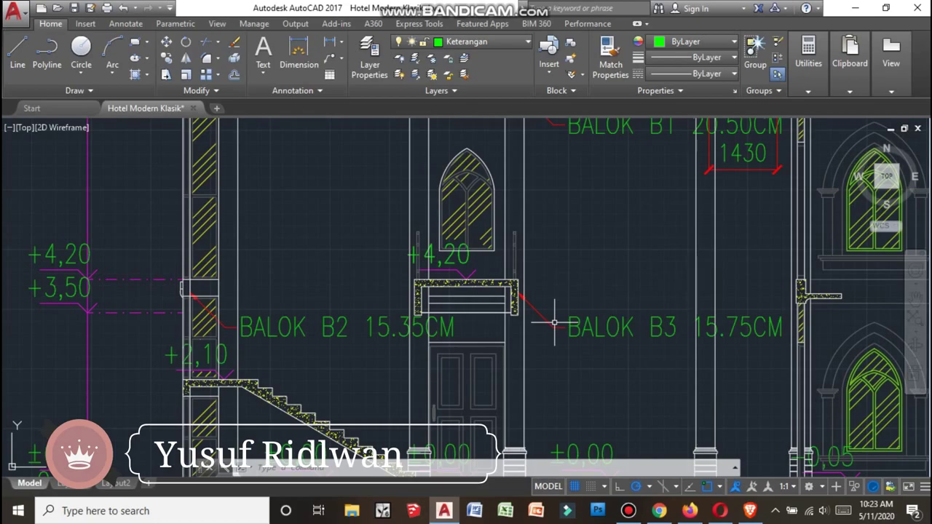
pyautogui.scroll(-1, 557, 314)
pyautogui.scroll(1, 560, 309)
pyautogui.scroll(-3, 568, 298)
pyautogui.scroll(2, 574, 288)
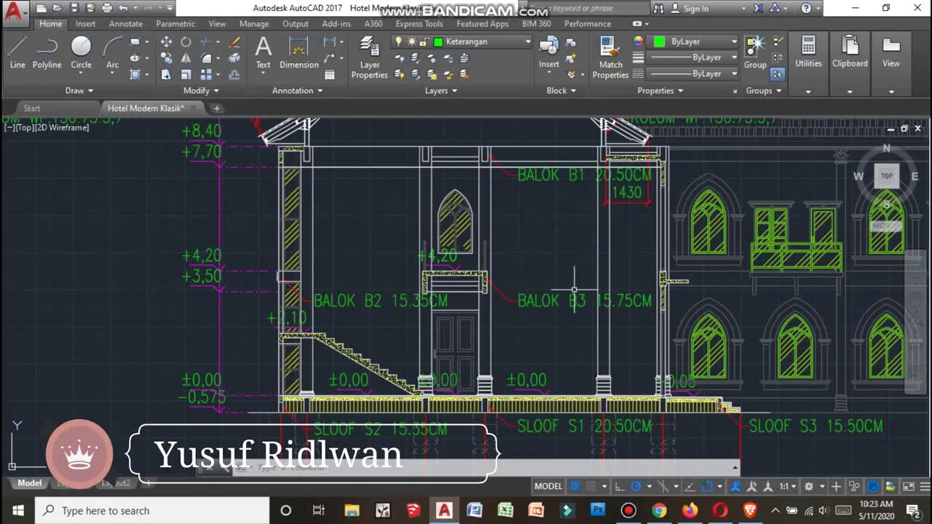
pyautogui.scroll(3, 565, 292)
pyautogui.scroll(-3, 562, 295)
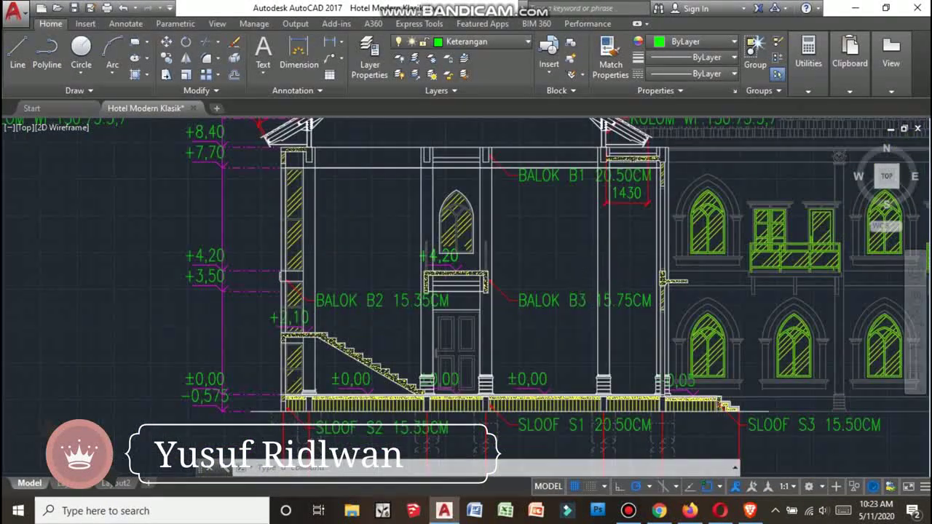
pyautogui.scroll(2, 601, 255)
pyautogui.scroll(-1, 601, 255)
pyautogui.scroll(1, 601, 254)
pyautogui.scroll(-3, 552, 268)
pyautogui.scroll(2, 552, 268)
pyautogui.scroll(-2, 552, 267)
pyautogui.scroll(2, 552, 268)
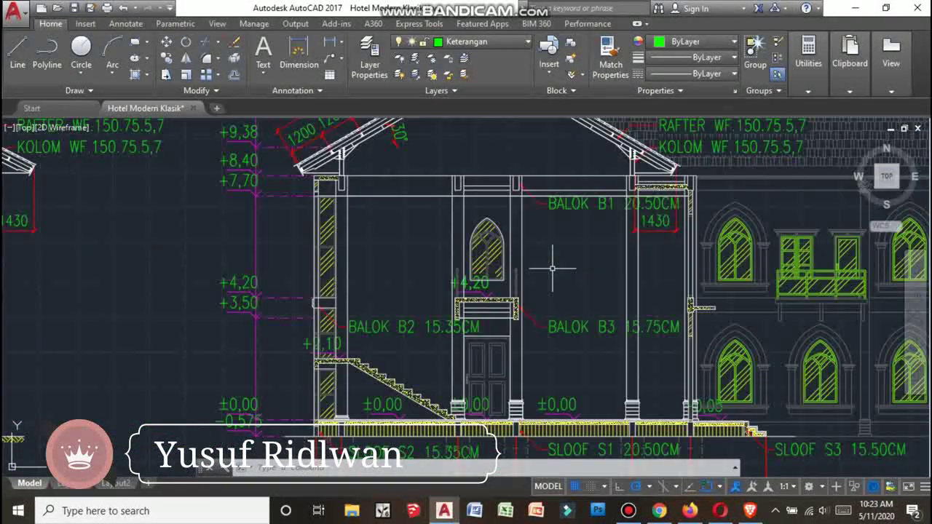
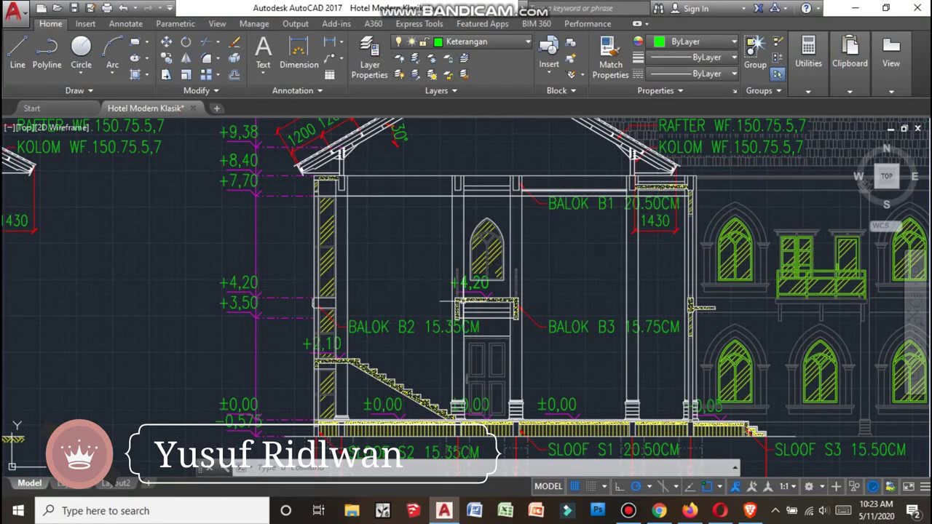
# Zoom in and out across the floor plan, shifting it right to inspect details
pyautogui.scroll(-3, 740, 296)
pyautogui.scroll(1, 493, 316)
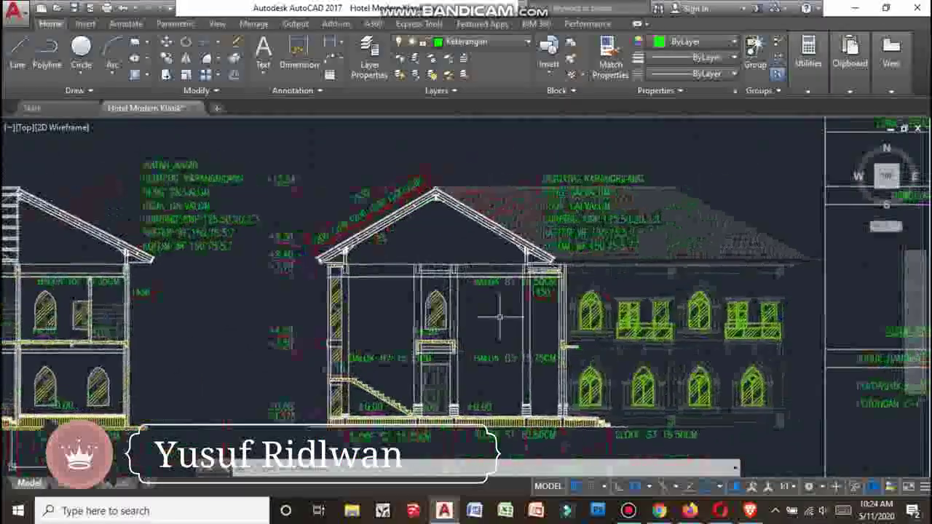
pyautogui.scroll(-1, 509, 378)
pyautogui.scroll(4, 512, 385)
pyautogui.scroll(-3, 511, 384)
pyautogui.scroll(1, 436, 364)
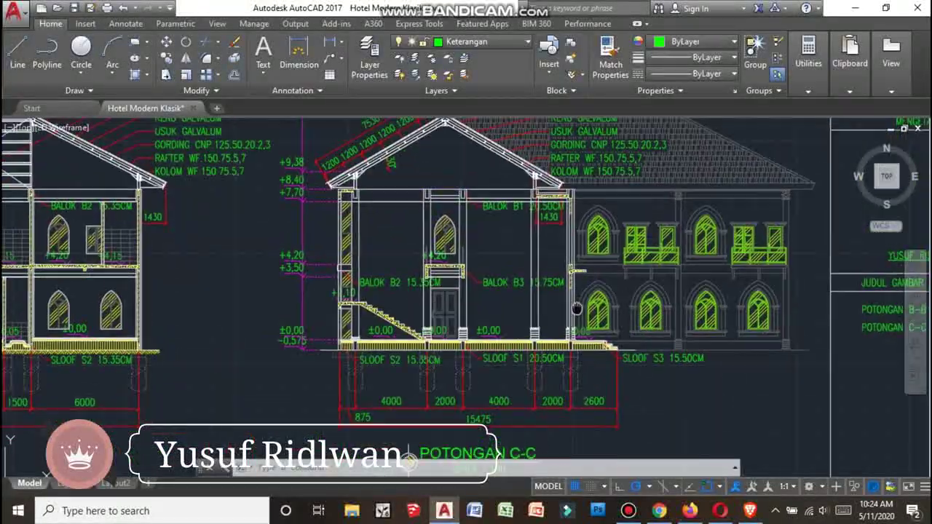
pyautogui.scroll(1, 378, 357)
pyautogui.scroll(-1, 369, 355)
pyautogui.scroll(-3, 473, 305)
pyautogui.scroll(4, 512, 276)
pyautogui.scroll(-2, 512, 277)
pyautogui.scroll(-1, 511, 276)
pyautogui.scroll(1, 512, 276)
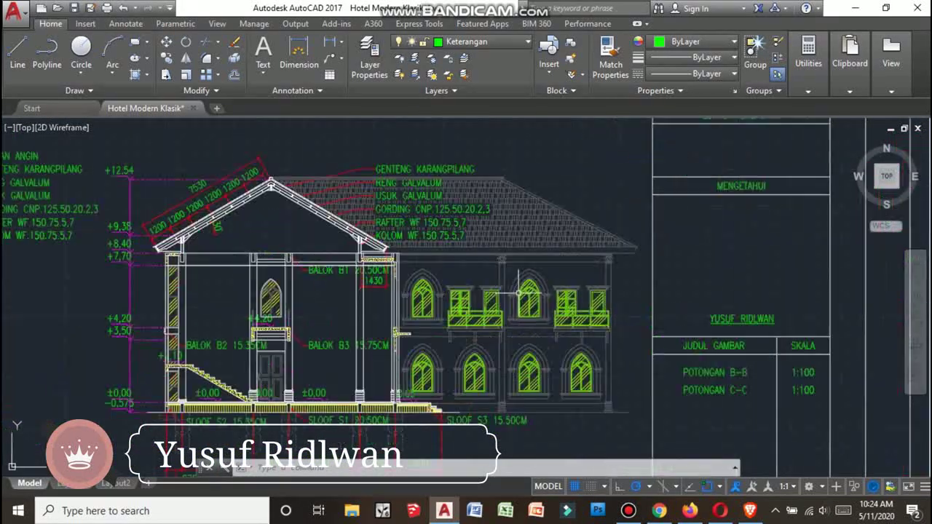
pyautogui.scroll(-3, 516, 291)
pyautogui.scroll(-3, 528, 306)
pyautogui.scroll(-1, 535, 311)
pyautogui.scroll(4, 500, 277)
pyautogui.scroll(4, 499, 257)
pyautogui.scroll(-5, 655, 251)
pyautogui.scroll(-1, 725, 246)
pyautogui.scroll(-1, 726, 246)
pyautogui.scroll(4, 720, 246)
pyautogui.scroll(-4, 655, 248)
pyautogui.scroll(6, 418, 248)
pyautogui.moveTo(418, 249); pyautogui.dragTo(523, 241, button='middle')
pyautogui.scroll(-6, 460, 343)
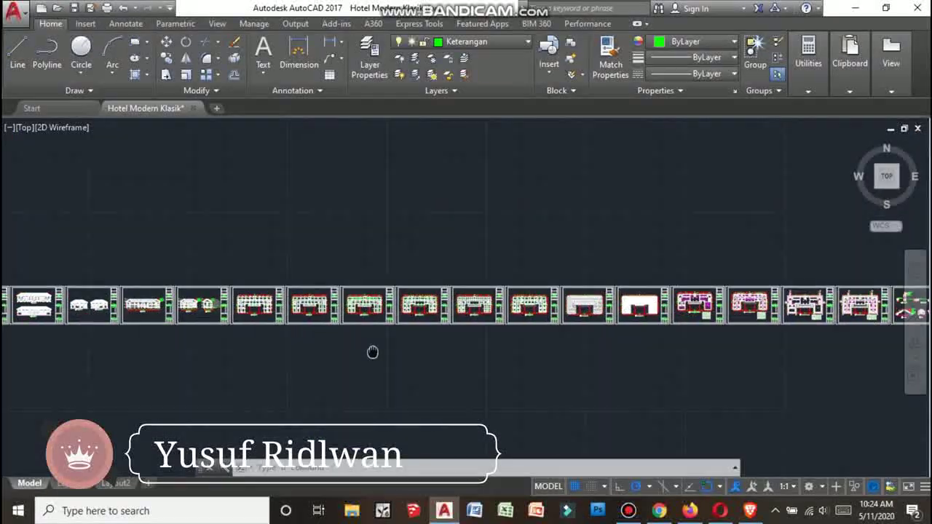
pyautogui.scroll(4, 216, 371)
# Pan along the row of sheets and zoom into the elevation's windows, roof and labels
pyautogui.moveTo(216, 371); pyautogui.dragTo(607, 332, button='middle')
pyautogui.scroll(4, 271, 332)
pyautogui.scroll(3, 271, 333)
pyautogui.moveTo(364, 291); pyautogui.dragTo(426, 270, button='middle')
pyautogui.scroll(3, 494, 296)
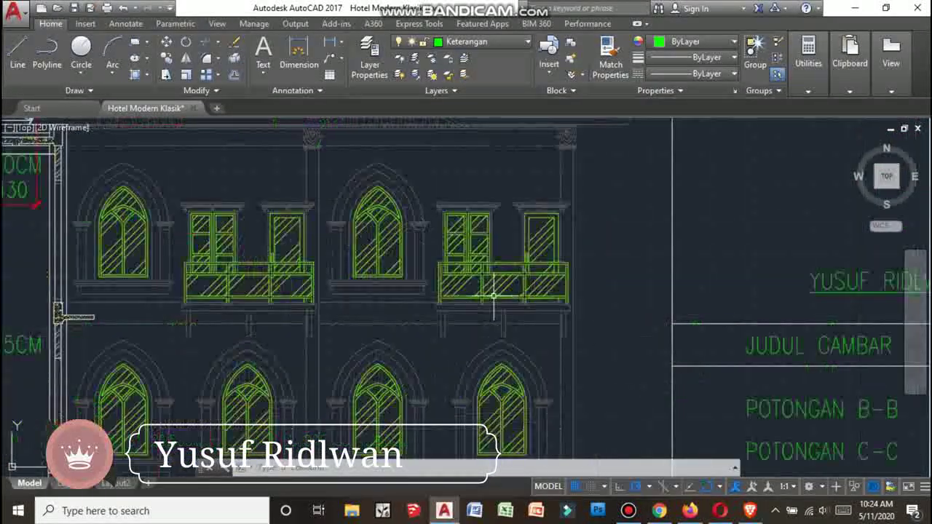
pyautogui.scroll(2, 494, 296)
pyautogui.scroll(-3, 558, 197)
pyautogui.scroll(3, 531, 228)
pyautogui.moveTo(531, 228); pyautogui.dragTo(564, 231, button='middle')
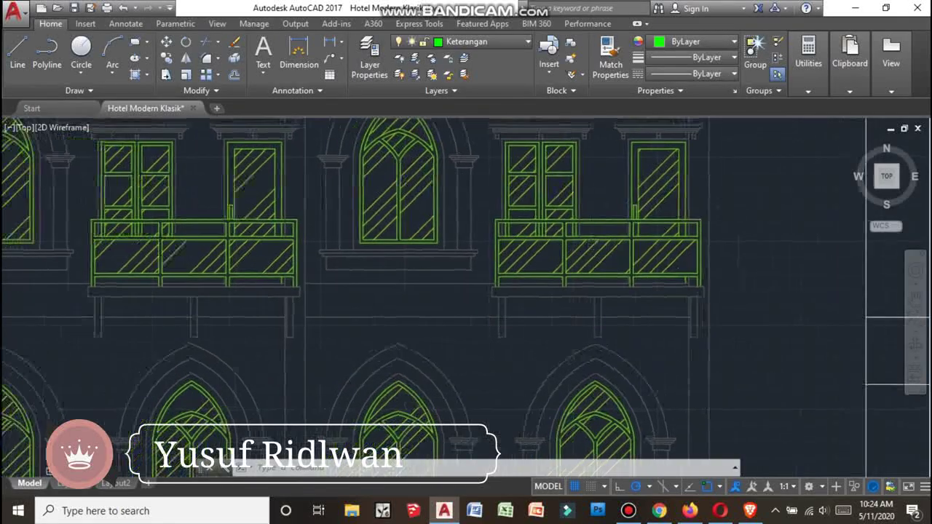
pyautogui.scroll(-3, 581, 237)
pyautogui.scroll(-1, 567, 238)
pyautogui.moveTo(533, 264); pyautogui.dragTo(543, 318, button='middle')
pyautogui.scroll(-3, 524, 309)
pyautogui.scroll(2, 502, 299)
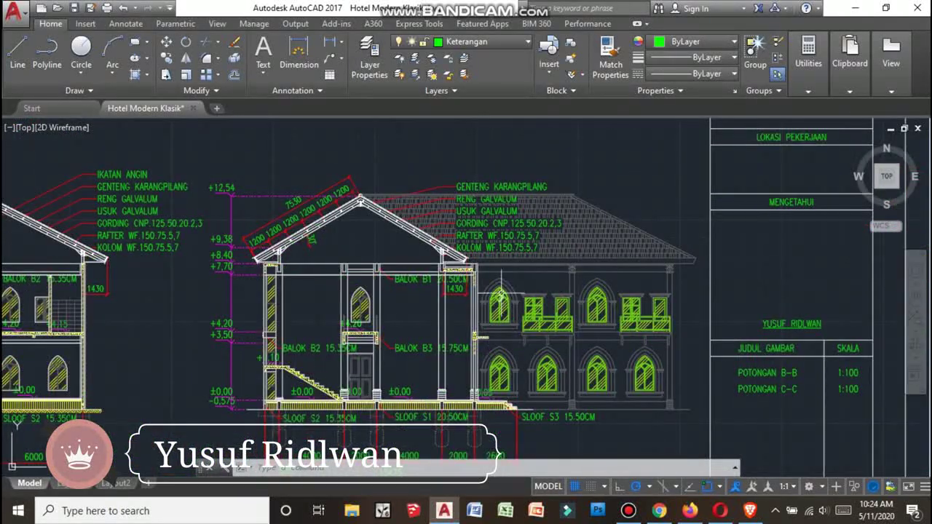
# Zoom around the elevation to inspect the arched windows and balconies
pyautogui.scroll(-3, 582, 320)
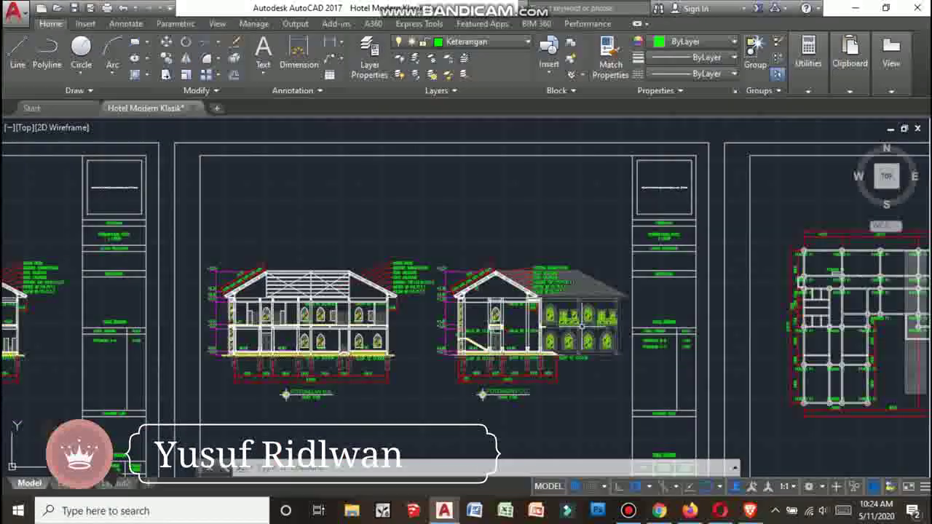
pyautogui.scroll(2, 575, 334)
pyautogui.scroll(4, 574, 334)
pyautogui.scroll(-5, 560, 329)
pyautogui.scroll(-1, 546, 324)
pyautogui.scroll(4, 525, 319)
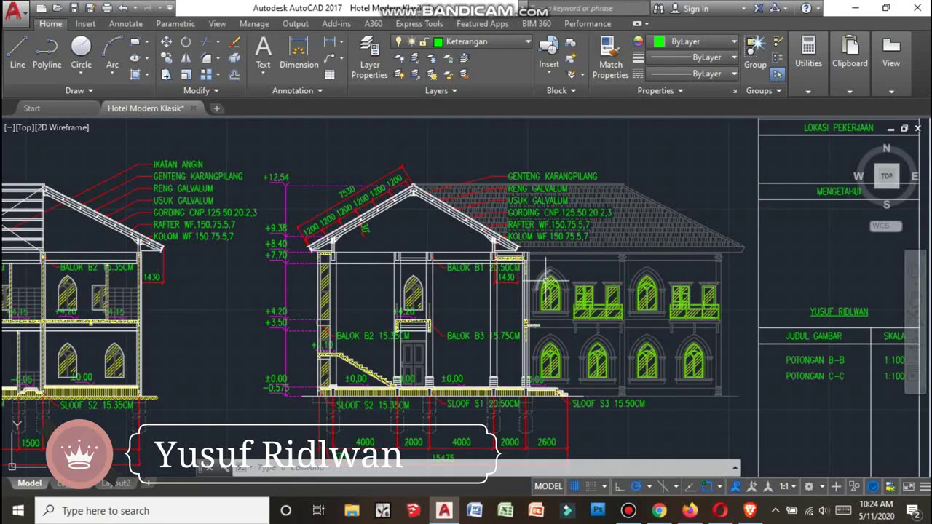
pyautogui.scroll(-3, 575, 313)
pyautogui.scroll(3, 574, 313)
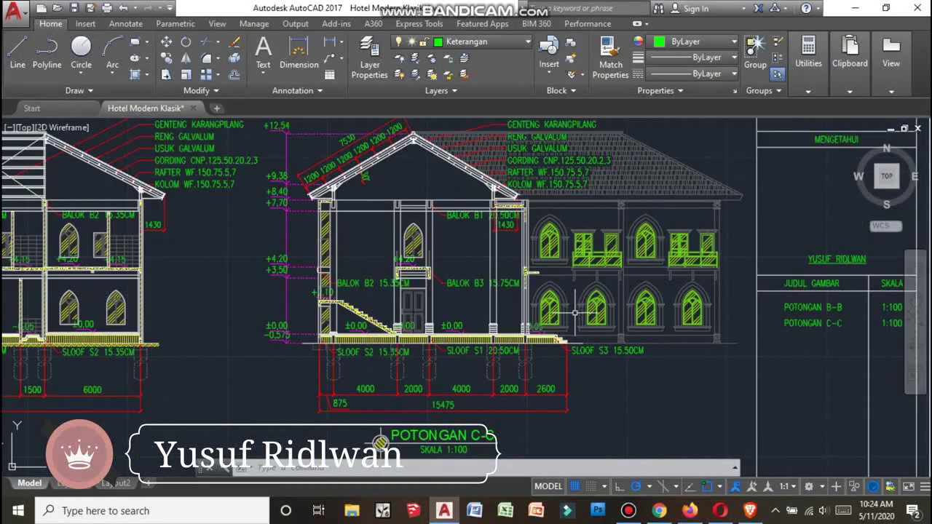
pyautogui.scroll(-3, 564, 306)
pyautogui.scroll(3, 567, 302)
pyautogui.scroll(-3, 598, 292)
pyautogui.scroll(3, 597, 293)
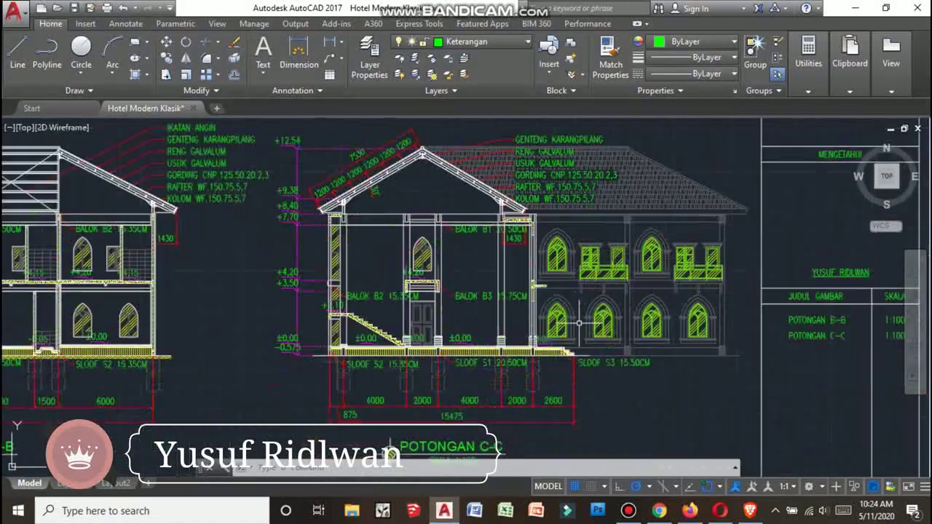
pyautogui.scroll(2, 600, 299)
pyautogui.scroll(-1, 604, 303)
pyautogui.scroll(-2, 606, 308)
pyautogui.scroll(1, 606, 308)
pyautogui.scroll(1, 606, 308)
pyautogui.scroll(-1, 607, 308)
pyautogui.scroll(1, 606, 308)
pyautogui.scroll(-2, 615, 275)
pyautogui.scroll(2, 622, 279)
pyautogui.scroll(2, 632, 284)
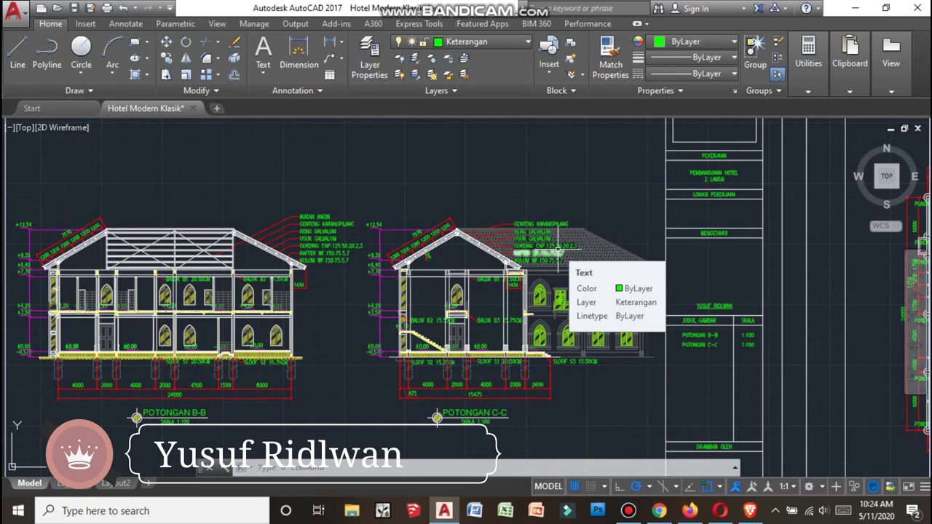
pyautogui.scroll(5, 526, 281)
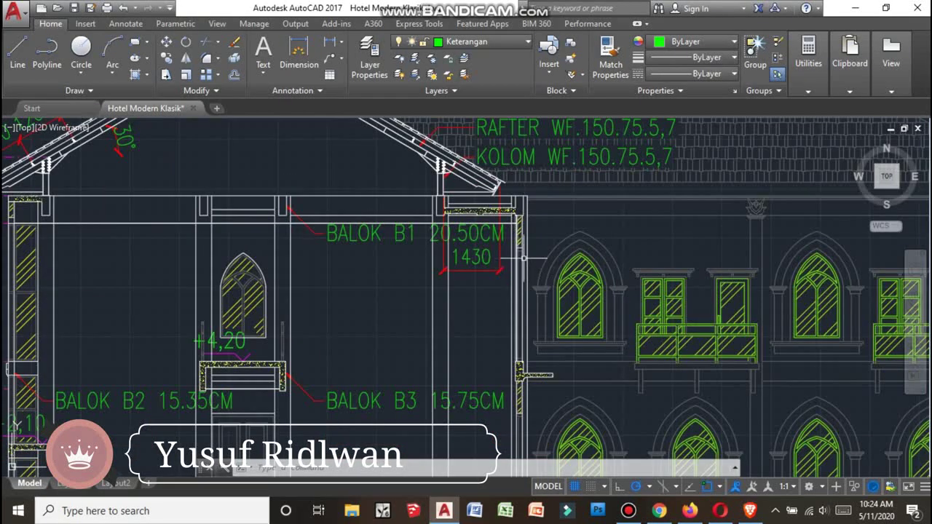
pyautogui.scroll(-5, 511, 275)
pyautogui.scroll(5, 603, 301)
pyautogui.scroll(2, 551, 301)
pyautogui.scroll(-2, 526, 283)
pyautogui.scroll(2, 557, 381)
pyautogui.moveTo(557, 381); pyautogui.dragTo(528, 286, button='middle')
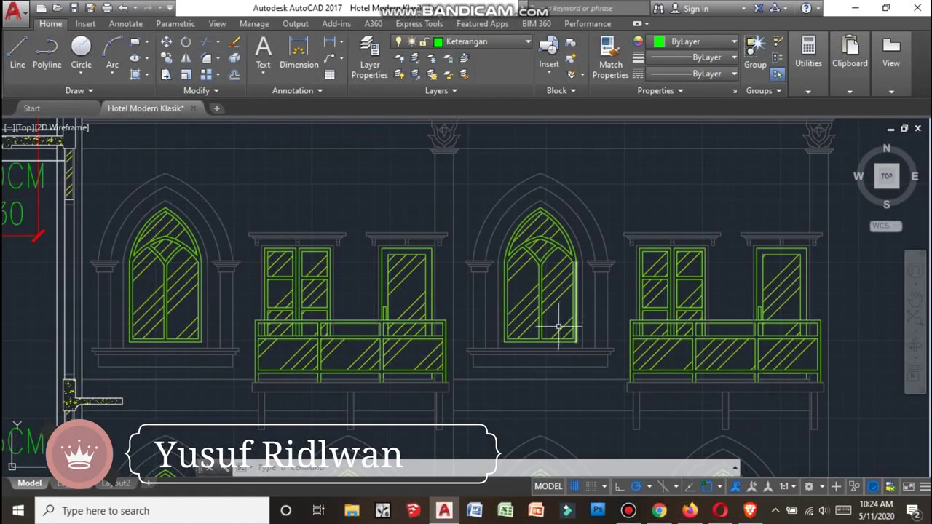
pyautogui.scroll(-3, 558, 327)
pyautogui.scroll(-2, 557, 329)
pyautogui.scroll(4, 556, 335)
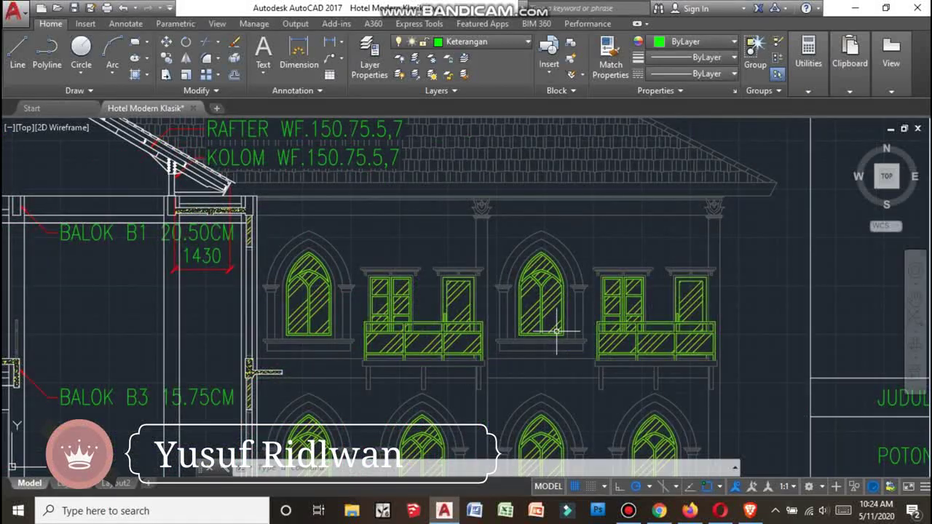
pyautogui.scroll(-5, 551, 353)
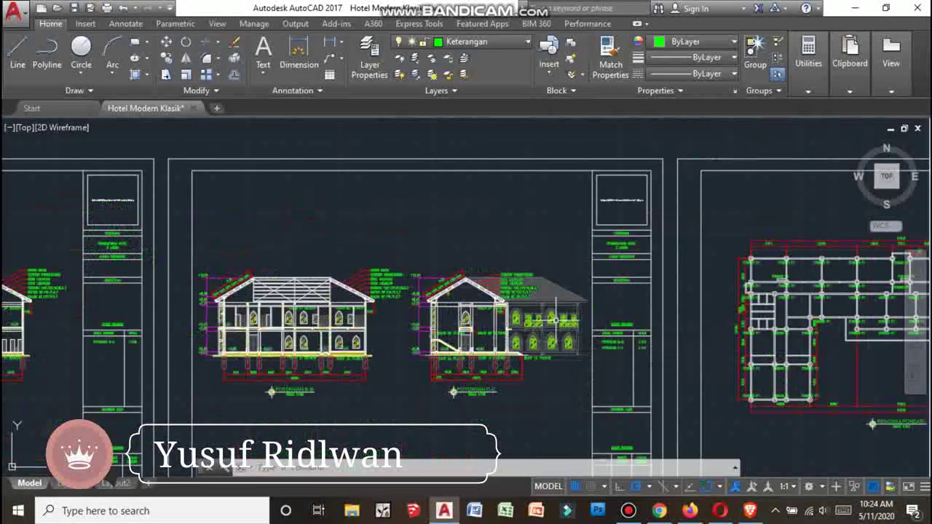
pyautogui.scroll(1, 574, 299)
pyautogui.scroll(1, 574, 299)
pyautogui.scroll(1, 575, 299)
pyautogui.scroll(1, 541, 300)
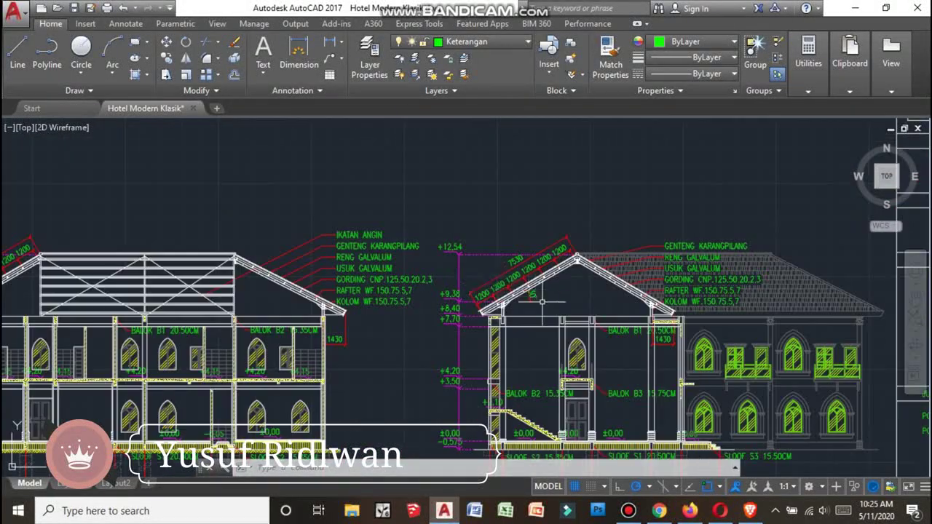
pyautogui.scroll(-2, 579, 257)
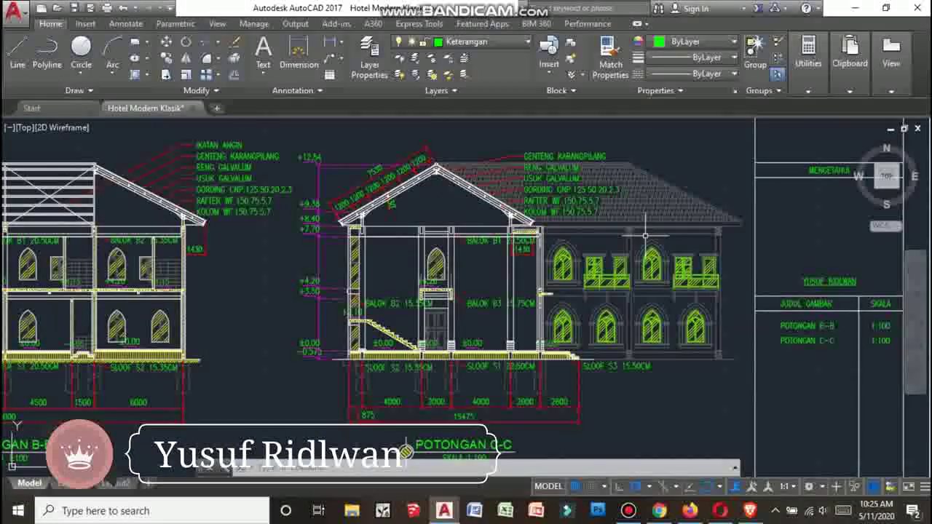
pyautogui.scroll(-1, 578, 257)
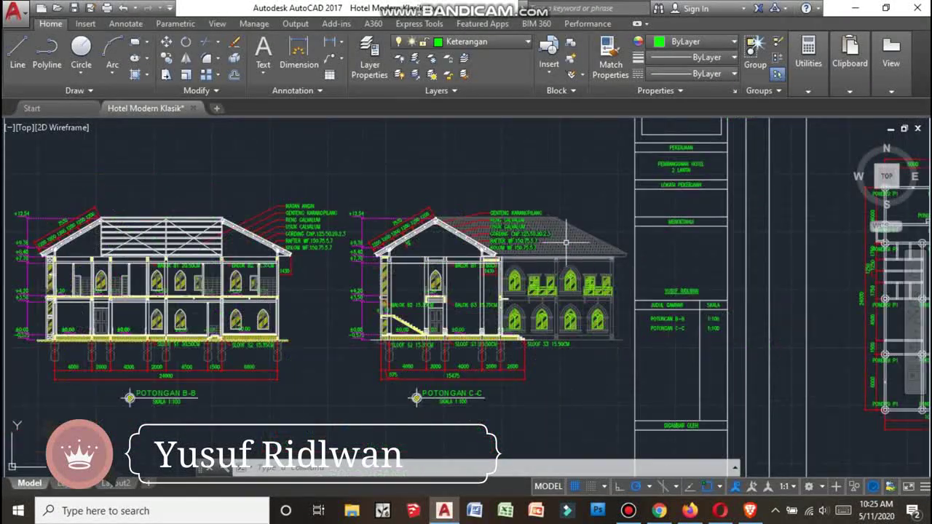
pyautogui.scroll(3, 575, 305)
pyautogui.scroll(-6, 575, 306)
pyautogui.scroll(-2, 575, 305)
pyautogui.scroll(-1, 575, 306)
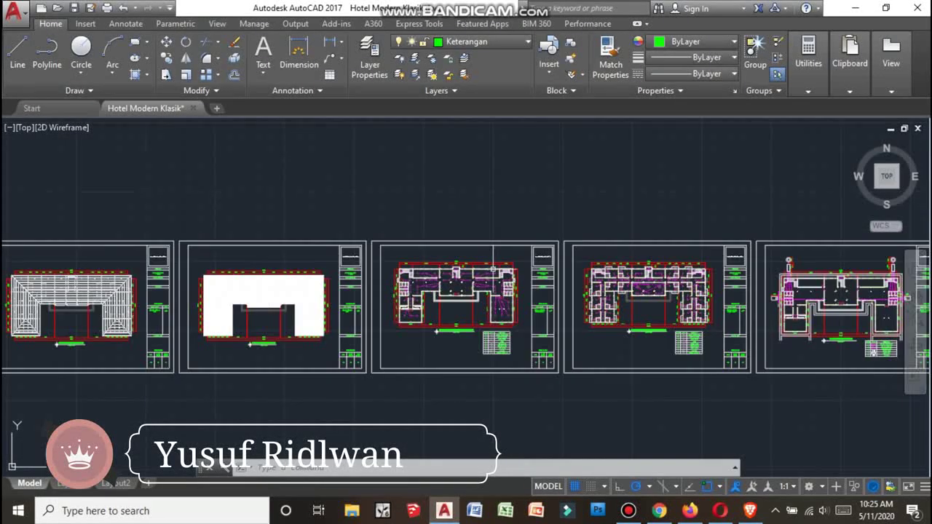
# Center the hatched roof-framing plan and inspect the right wing's inner corner framing
pyautogui.moveTo(412, 298); pyautogui.dragTo(553, 302, button='middle')
pyautogui.scroll(1, 473, 300)
pyautogui.scroll(2, 553, 302)
pyautogui.scroll(2, 437, 305)
pyautogui.scroll(-3, 437, 306)
pyautogui.scroll(2, 436, 305)
pyautogui.moveTo(444, 287)
pyautogui.mouseDown(button='middle')
pyautogui.moveTo(381, 312)
pyautogui.moveTo(303, 283)
pyautogui.mouseUp(button='middle')
pyautogui.scroll(4, 518, 331)
pyautogui.moveTo(655, 173)
pyautogui.mouseDown(button='middle')
pyautogui.moveTo(509, 214)
pyautogui.moveTo(509, 311)
pyautogui.mouseUp(button='middle')
pyautogui.scroll(-1, 553, 349)
pyautogui.scroll(-2, 597, 396)
pyautogui.scroll(-2, 611, 397)
pyautogui.moveTo(242, 391); pyautogui.dragTo(263, 340, button='middle')
pyautogui.scroll(2, 263, 340)
pyautogui.scroll(-2, 262, 340)
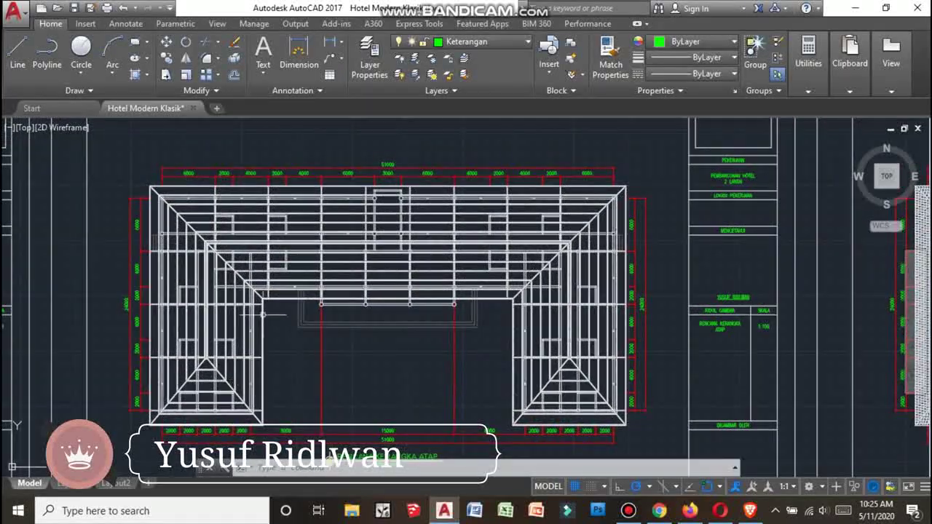
pyautogui.scroll(-3, 273, 320)
pyautogui.scroll(4, 673, 355)
pyautogui.moveTo(659, 248); pyautogui.dragTo(659, 321, button='middle')
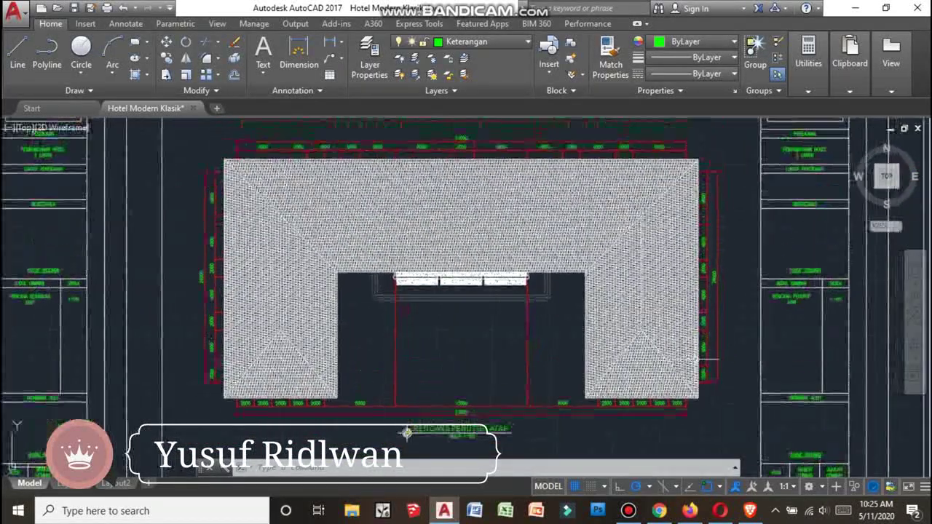
pyautogui.scroll(-2, 581, 281)
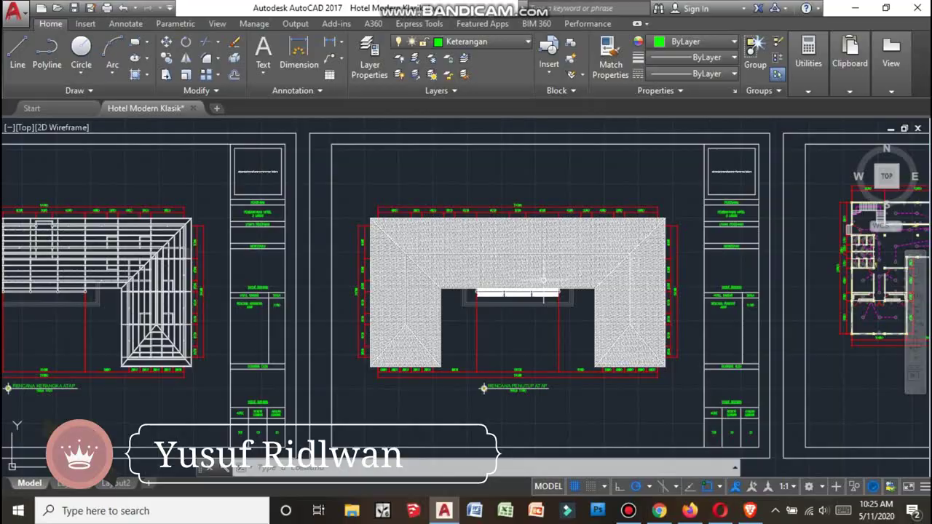
pyautogui.scroll(4, 561, 252)
pyautogui.scroll(2, 615, 204)
pyautogui.scroll(-1, 615, 203)
pyautogui.scroll(-3, 583, 204)
pyautogui.scroll(3, 524, 204)
pyautogui.scroll(-5, 507, 203)
pyautogui.scroll(2, 618, 189)
pyautogui.scroll(2, 617, 189)
# Review the Rencana Instalasi Listrik Lantai 1 plan, including the left toilet block
pyautogui.moveTo(539, 206); pyautogui.dragTo(598, 228, button='middle')
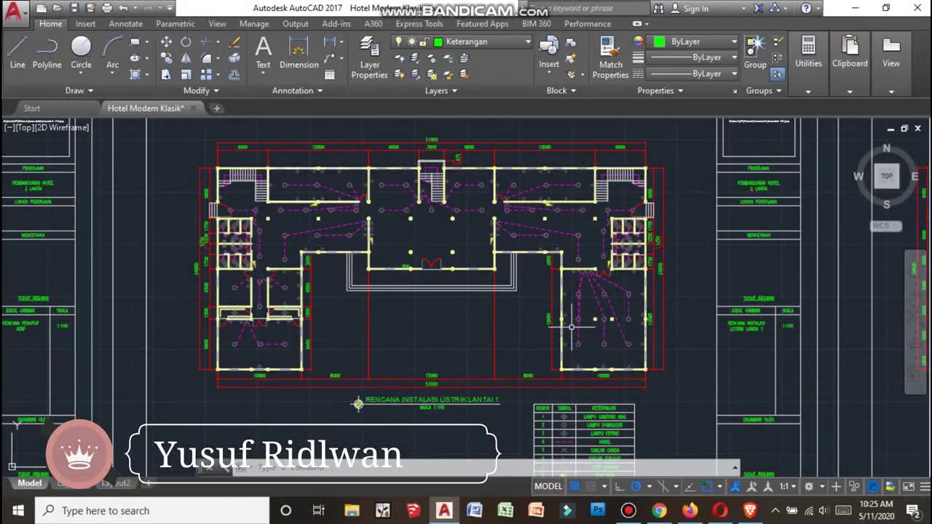
pyautogui.scroll(2, 414, 383)
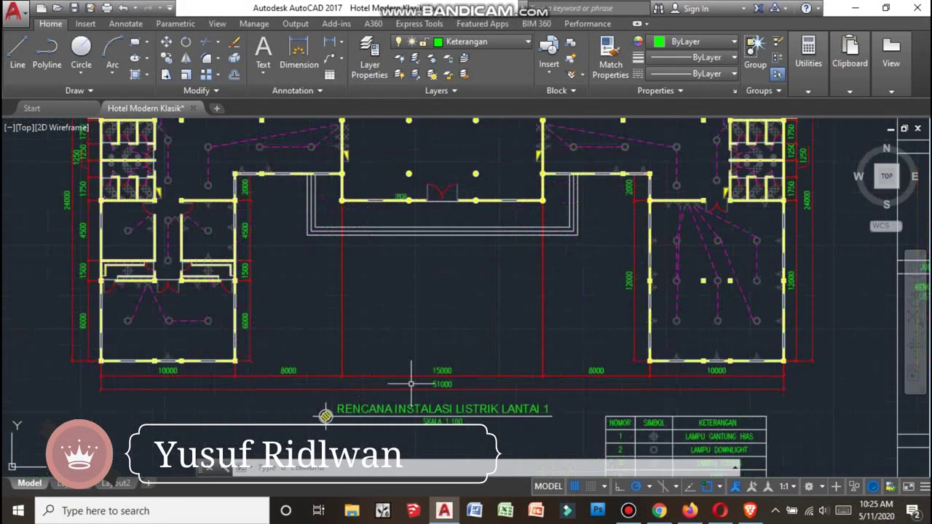
pyautogui.scroll(-2, 586, 409)
pyautogui.scroll(-2, 551, 343)
pyautogui.scroll(-2, 551, 343)
pyautogui.scroll(6, 547, 306)
pyautogui.scroll(-4, 603, 323)
pyautogui.scroll(3, 586, 361)
pyautogui.scroll(-5, 586, 361)
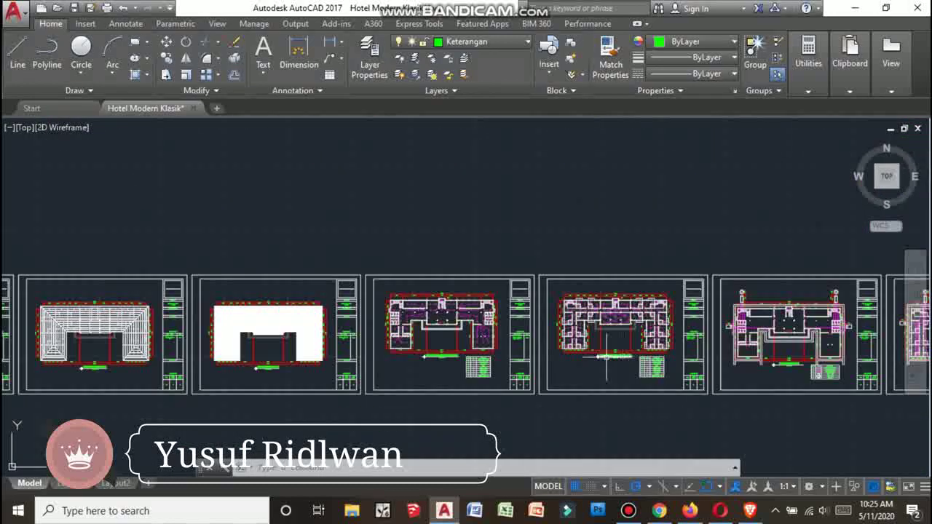
pyautogui.scroll(2, 464, 342)
pyautogui.scroll(2, 194, 257)
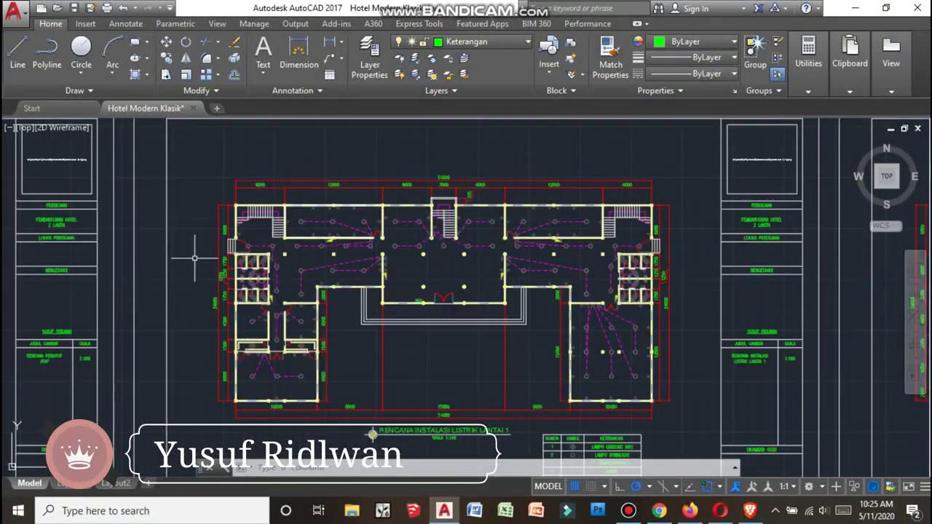
pyautogui.scroll(3, 459, 247)
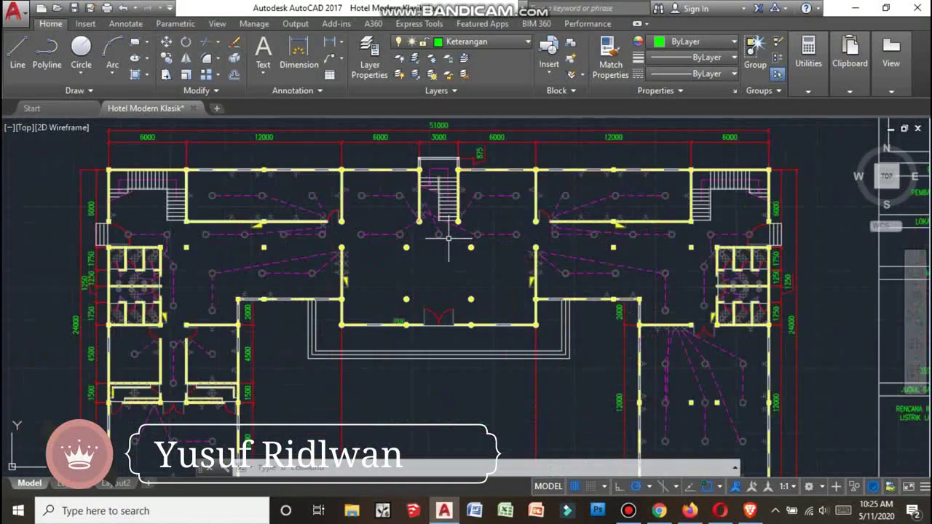
pyautogui.scroll(1, 446, 236)
pyautogui.scroll(-2, 482, 226)
pyautogui.scroll(-1, 357, 255)
pyautogui.scroll(-1, 443, 258)
pyautogui.moveTo(422, 268); pyautogui.dragTo(550, 275, button='middle')
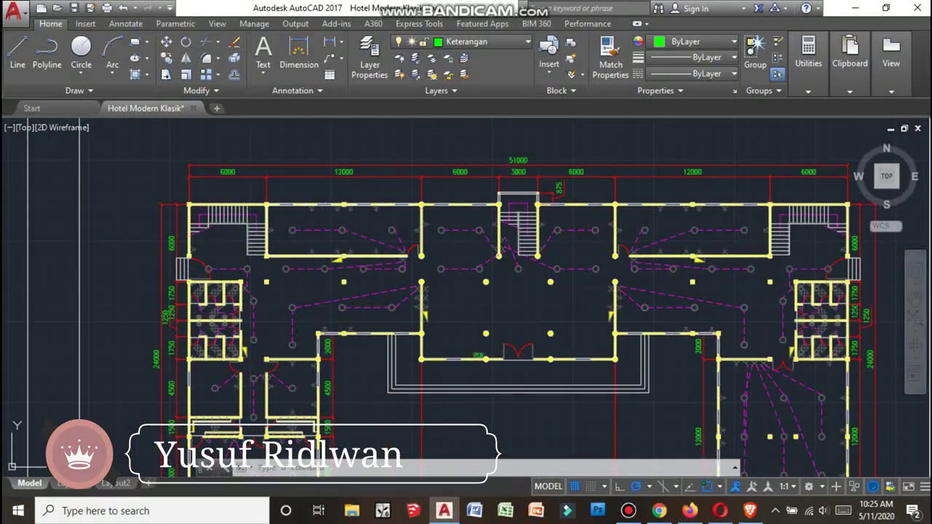
pyautogui.scroll(3, 447, 251)
pyautogui.scroll(5, 447, 251)
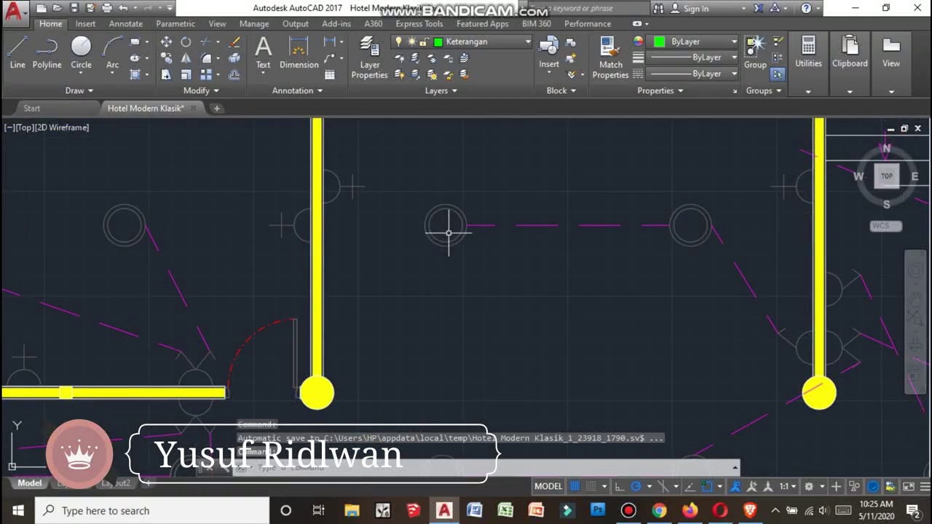
pyautogui.scroll(-5, 448, 232)
pyautogui.scroll(-5, 448, 228)
pyautogui.scroll(5, 322, 262)
pyautogui.scroll(3, 322, 262)
pyautogui.moveTo(218, 229); pyautogui.dragTo(243, 234, button='middle')
pyautogui.scroll(-2, 364, 274)
pyautogui.scroll(-4, 364, 275)
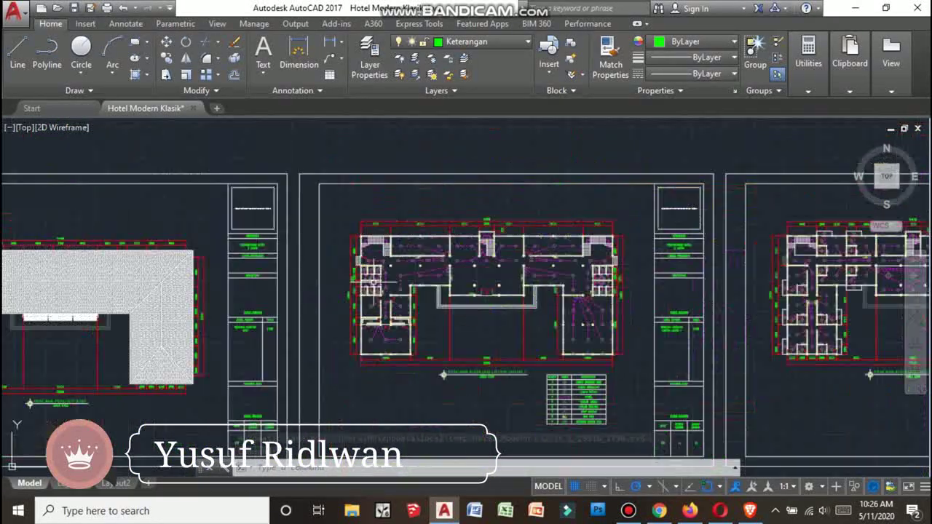
pyautogui.scroll(1, 582, 264)
pyautogui.moveTo(567, 254)
pyautogui.mouseDown(button='middle')
pyautogui.moveTo(582, 263)
pyautogui.moveTo(525, 247)
pyautogui.mouseUp(button='middle')
pyautogui.scroll(2, 419, 278)
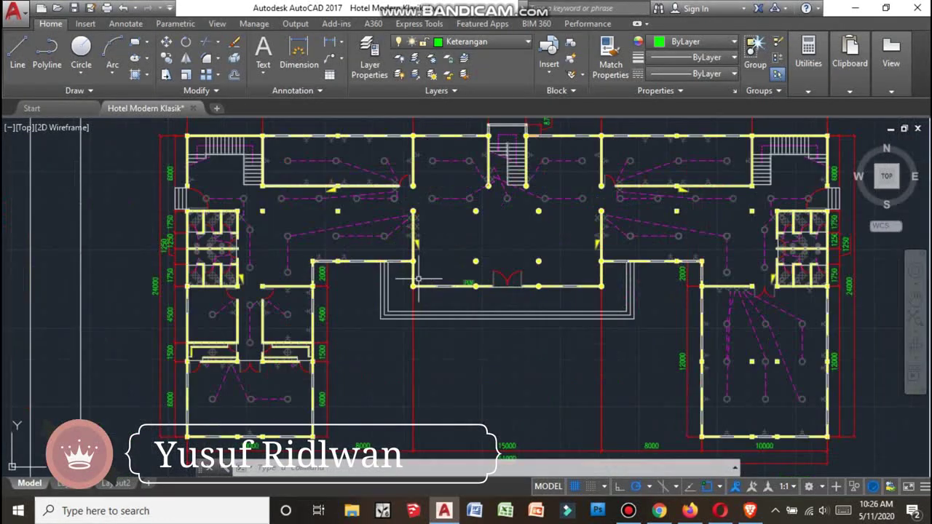
pyautogui.scroll(3, 312, 342)
pyautogui.scroll(-6, 446, 236)
pyautogui.scroll(4, 446, 236)
pyautogui.scroll(-4, 445, 236)
pyautogui.scroll(-3, 445, 237)
pyautogui.scroll(3, 510, 342)
pyautogui.scroll(3, 553, 393)
# Check the nine-row electrical legend and title block, then pan to the Rencana Sanitasi Air Lantai 1 sheet
pyautogui.moveTo(557, 393)
pyautogui.mouseDown(button='middle')
pyautogui.moveTo(575, 324)
pyautogui.moveTo(514, 298)
pyautogui.mouseUp(button='middle')
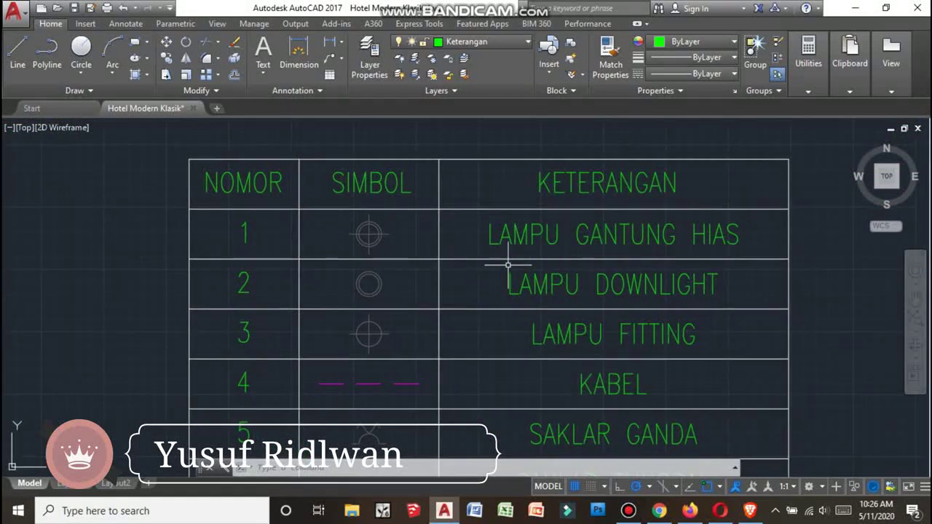
pyautogui.scroll(-2, 510, 251)
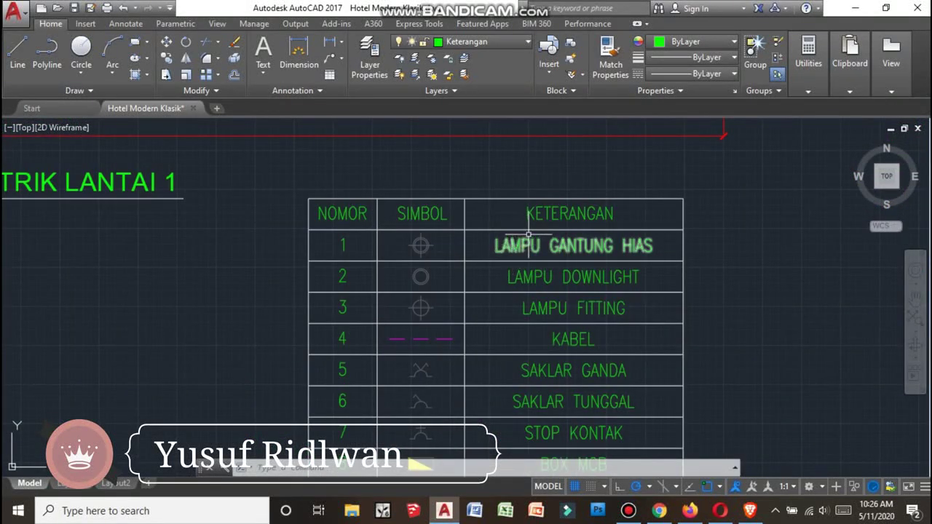
pyautogui.scroll(-2, 528, 234)
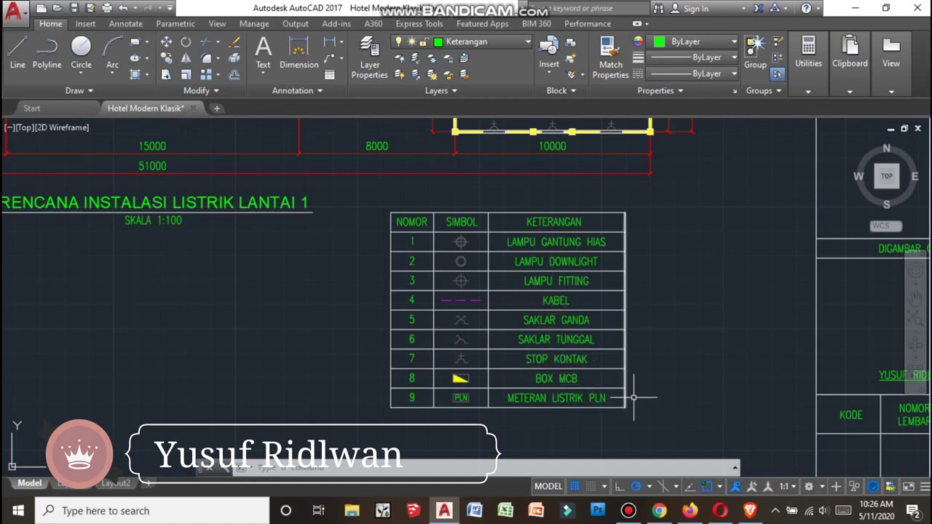
pyautogui.scroll(-5, 618, 382)
pyautogui.scroll(3, 377, 283)
pyautogui.scroll(2, 376, 283)
pyautogui.moveTo(376, 249)
pyautogui.mouseDown(button='middle')
pyautogui.moveTo(376, 283)
pyautogui.moveTo(179, 258)
pyautogui.mouseUp(button='middle')
pyautogui.moveTo(510, 276); pyautogui.dragTo(353, 255, button='middle')
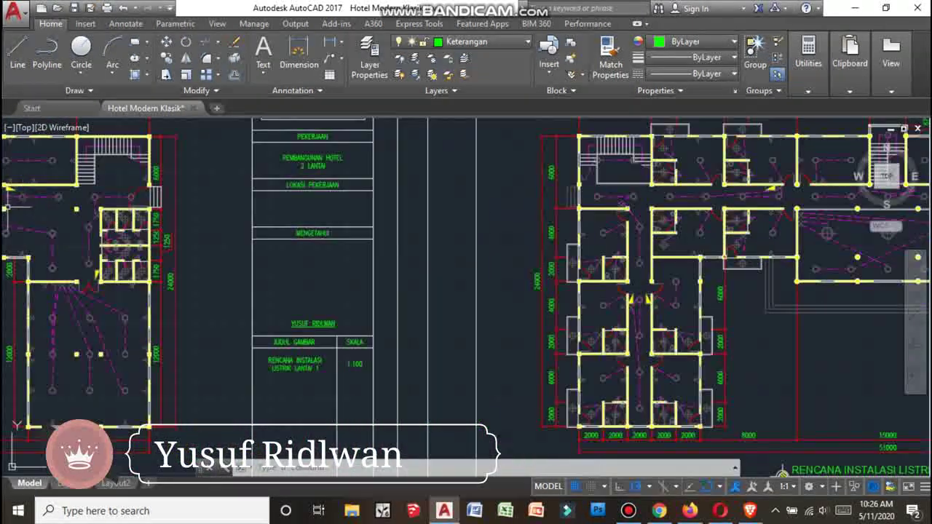
pyautogui.moveTo(816, 286)
pyautogui.mouseDown(button='middle')
pyautogui.moveTo(556, 205)
pyautogui.moveTo(482, 218)
pyautogui.moveTo(444, 259)
pyautogui.moveTo(427, 312)
pyautogui.moveTo(370, 308)
pyautogui.mouseUp(button='middle')
# Zoom and pan across the Rencana Sanitasi Air Lantai 1 plan to inspect its piping details
pyautogui.scroll(2, 370, 308)
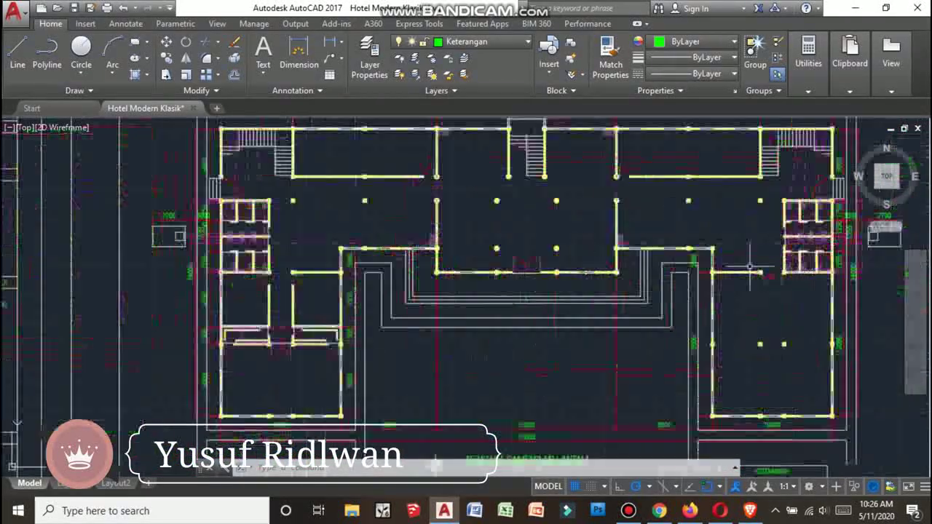
pyautogui.scroll(-2, 611, 244)
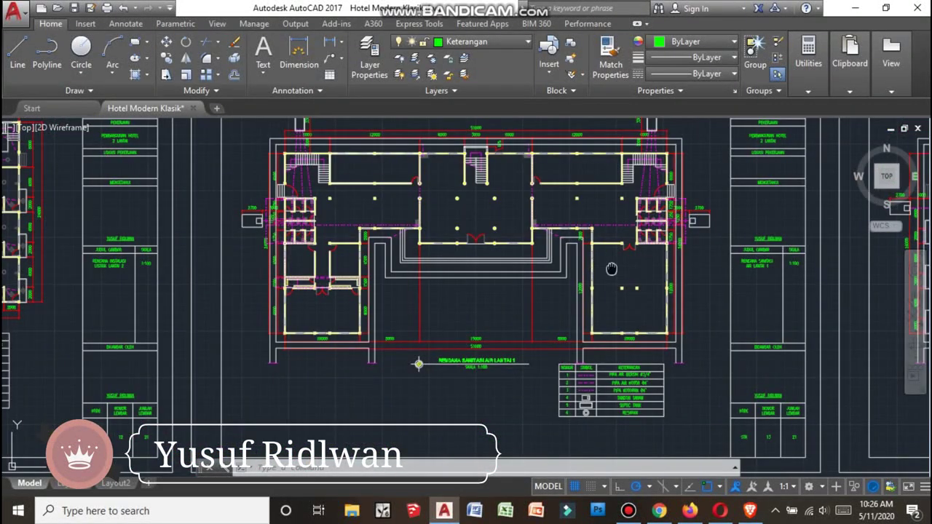
pyautogui.moveTo(611, 269); pyautogui.dragTo(606, 279, button='middle')
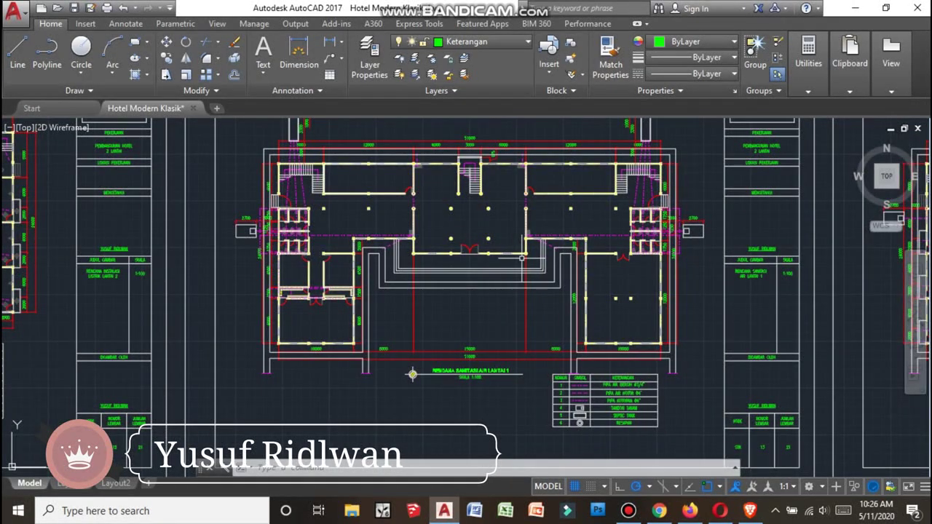
pyautogui.scroll(2, 461, 260)
pyautogui.moveTo(512, 276)
pyautogui.mouseDown(button='middle')
pyautogui.moveTo(503, 143)
pyautogui.moveTo(601, 267)
pyautogui.mouseUp(button='middle')
pyautogui.scroll(-3, 507, 247)
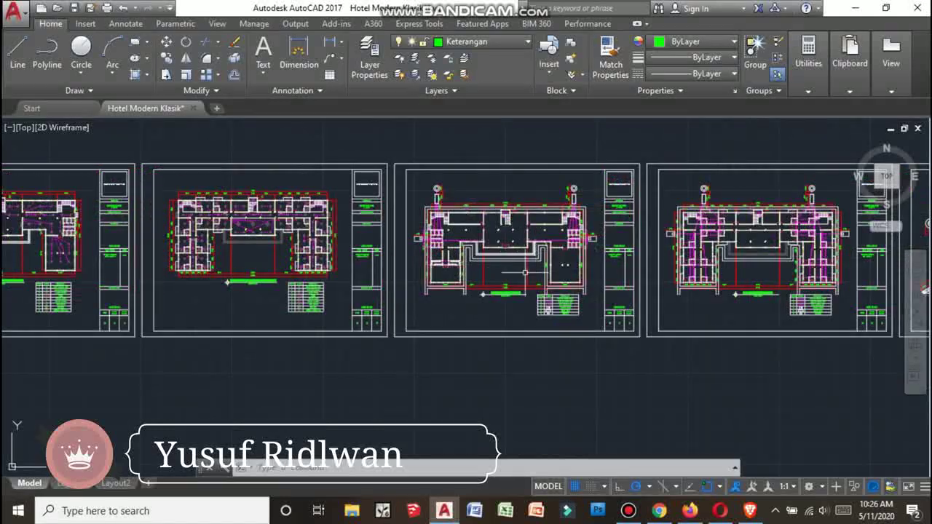
pyautogui.scroll(3, 514, 280)
pyautogui.scroll(3, 511, 250)
pyautogui.scroll(1, 542, 258)
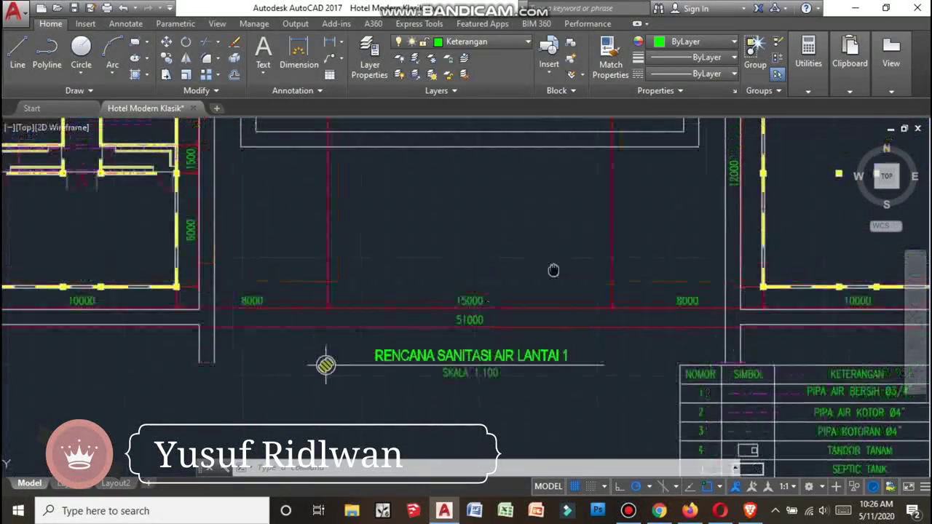
pyautogui.scroll(-2, 549, 285)
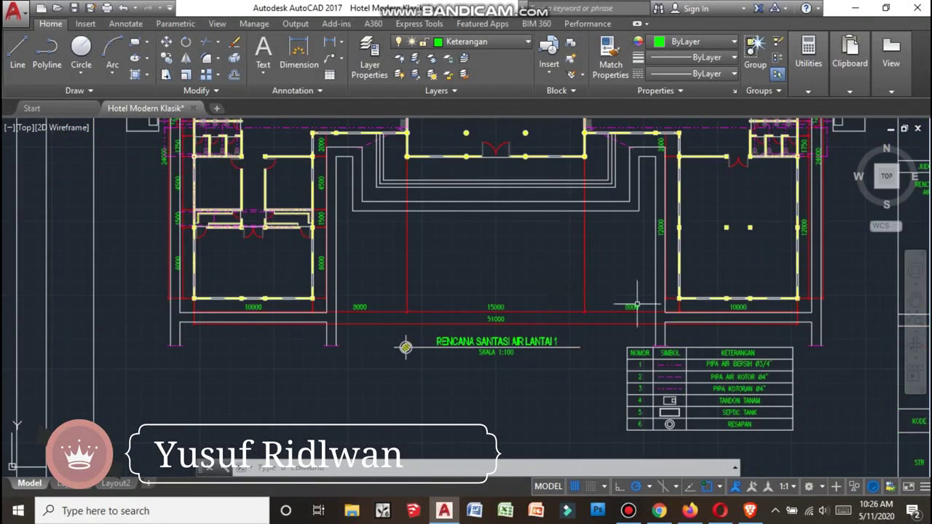
pyautogui.scroll(1, 637, 304)
pyautogui.scroll(1, 647, 306)
pyautogui.scroll(1, 655, 295)
pyautogui.scroll(1, 653, 287)
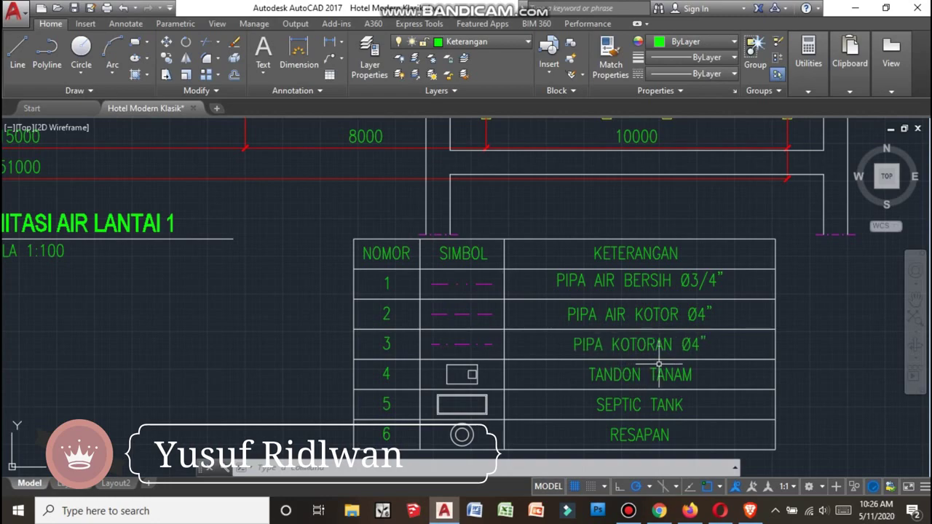
pyautogui.scroll(-4, 658, 419)
pyautogui.scroll(3, 618, 291)
pyautogui.scroll(2, 619, 292)
pyautogui.scroll(-3, 513, 289)
pyautogui.scroll(1, 110, 298)
pyautogui.scroll(2, 146, 306)
pyautogui.scroll(2, 198, 323)
pyautogui.scroll(2, 301, 317)
# Bring the whole first-floor sanitation plan back into view and check its legend
pyautogui.moveTo(301, 316); pyautogui.dragTo(342, 310, button='middle')
pyautogui.scroll(-4, 375, 301)
pyautogui.scroll(-4, 375, 301)
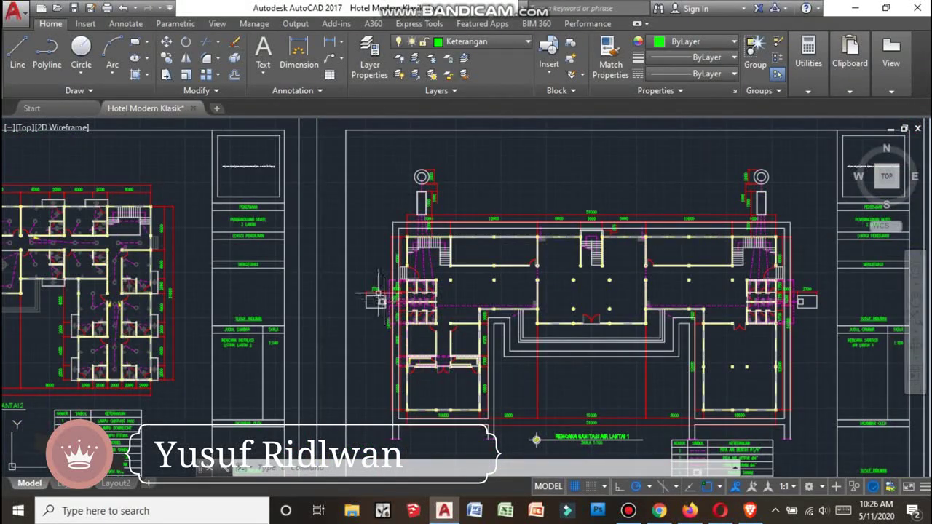
pyautogui.scroll(3, 386, 312)
pyautogui.scroll(-2, 327, 313)
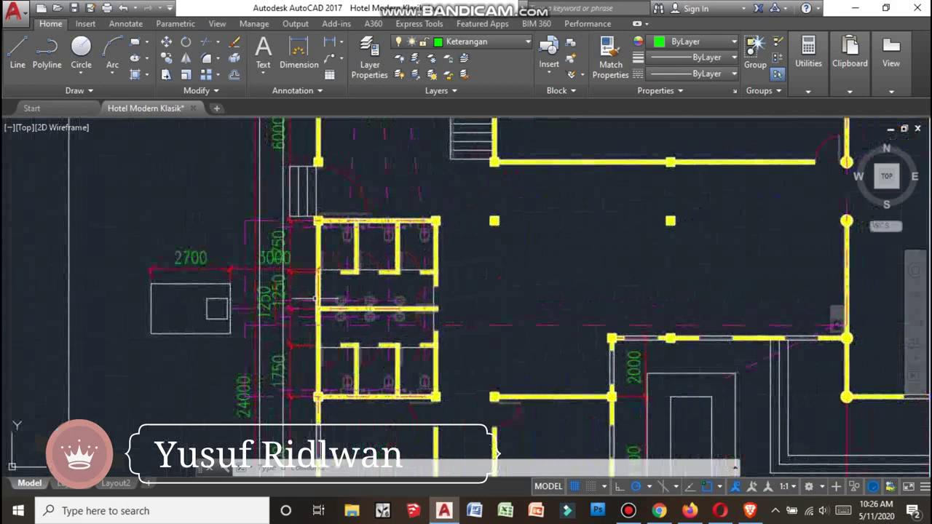
pyautogui.scroll(-2, 444, 437)
pyautogui.scroll(2, 710, 293)
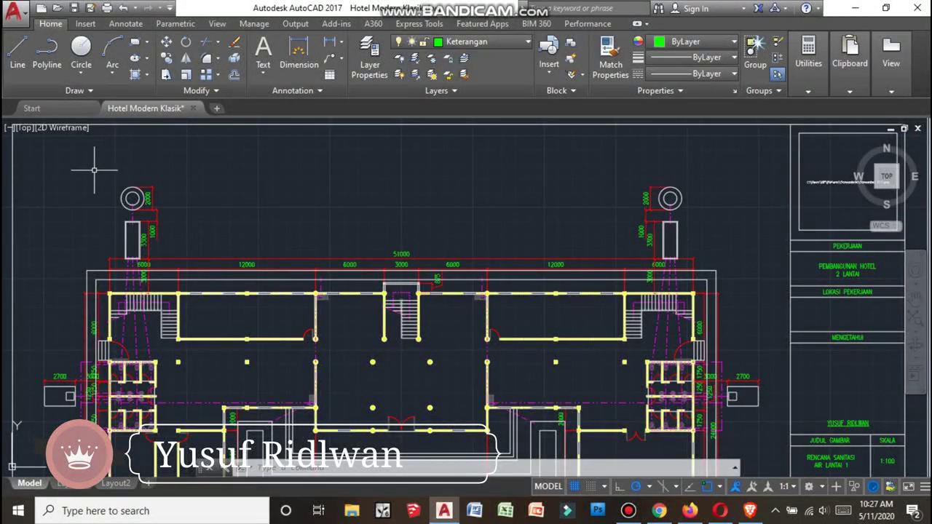
pyautogui.scroll(3, 117, 204)
pyautogui.scroll(1, 233, 318)
pyautogui.scroll(-1, 255, 338)
pyautogui.scroll(-4, 320, 240)
pyautogui.scroll(-3, 320, 239)
pyautogui.scroll(-2, 320, 239)
# Zoom out and over to the Detail Pondasi / Detail Atap sheet
pyautogui.scroll(5, 515, 269)
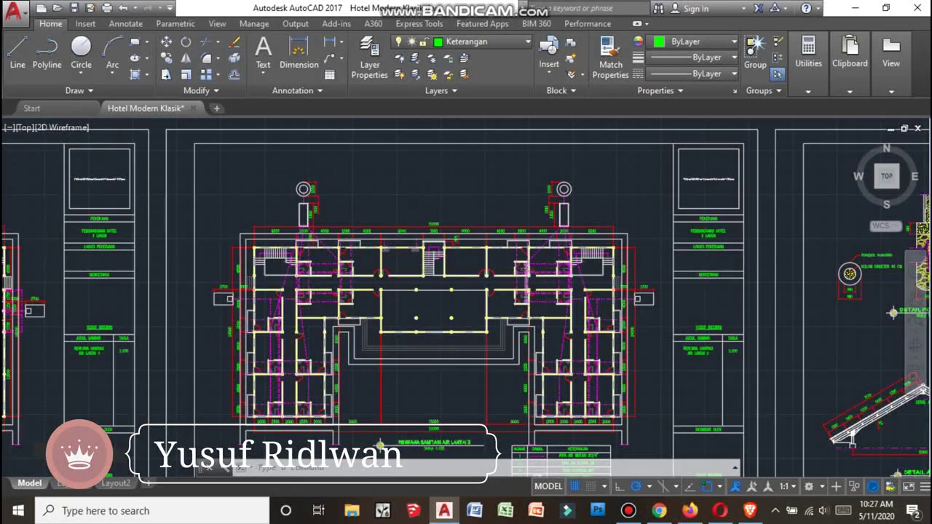
pyautogui.scroll(-3, 77, 251)
pyautogui.scroll(2, 76, 251)
pyautogui.scroll(2, 77, 251)
pyautogui.scroll(1, 76, 251)
pyautogui.scroll(1, 473, 254)
pyautogui.scroll(2, 728, 255)
pyautogui.scroll(-1, 255, 254)
pyautogui.scroll(-2, 291, 255)
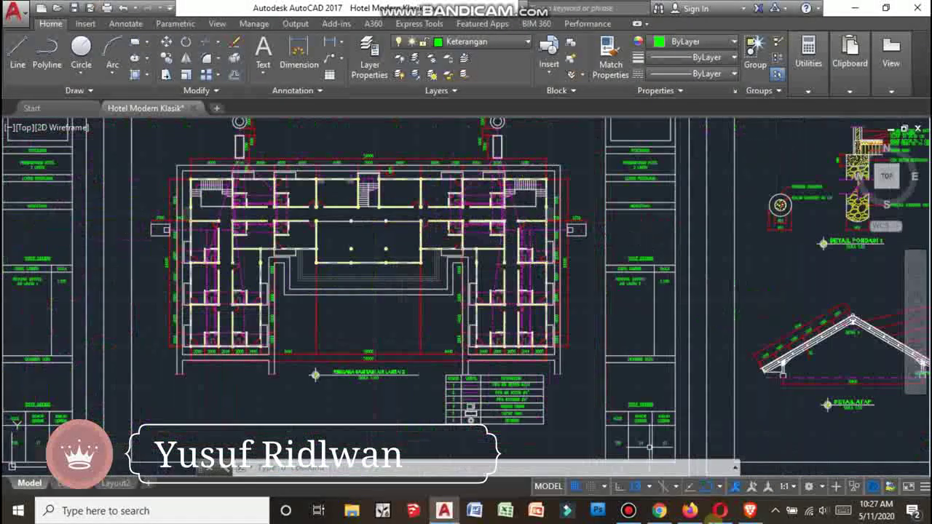
pyautogui.scroll(-2, 560, 277)
# Centre the foundation and roof details sheet and bring Detail Pondasi 1 into view
pyautogui.scroll(2, 629, 362)
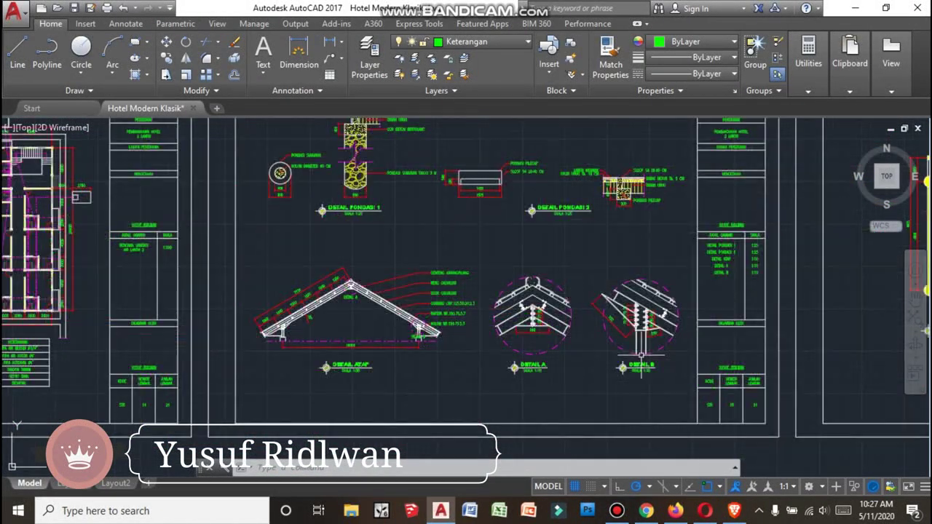
pyautogui.scroll(2, 628, 362)
pyautogui.moveTo(698, 325); pyautogui.dragTo(715, 353, button='middle')
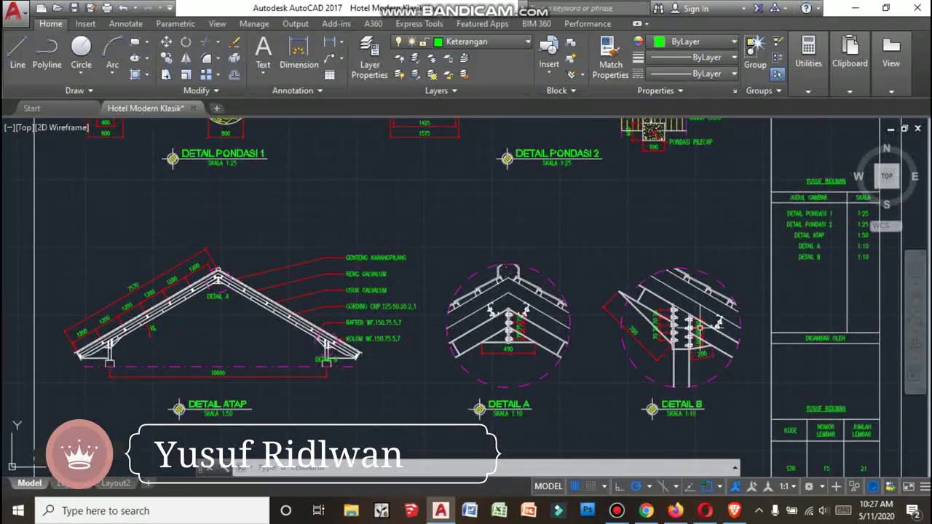
pyautogui.scroll(-2, 690, 304)
pyautogui.moveTo(464, 162); pyautogui.dragTo(519, 191, button='middle')
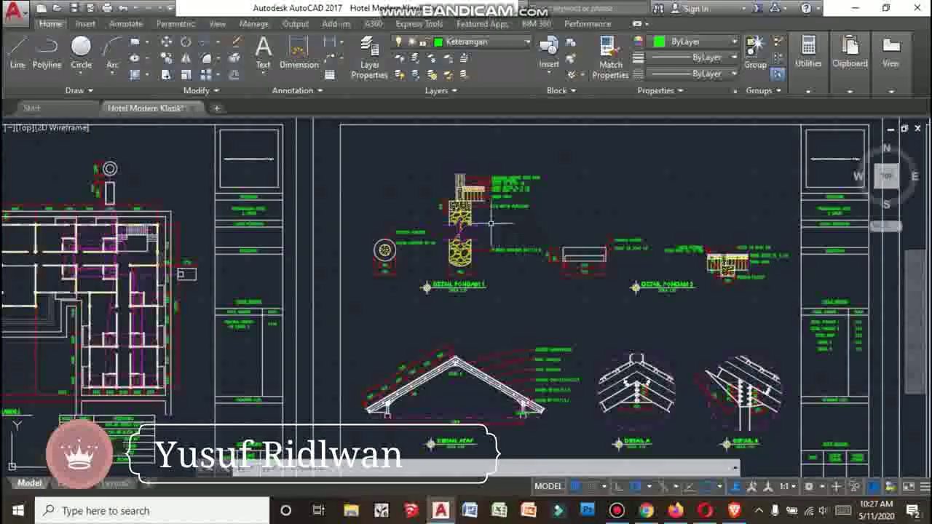
pyautogui.scroll(2, 519, 191)
pyautogui.scroll(-2, 426, 241)
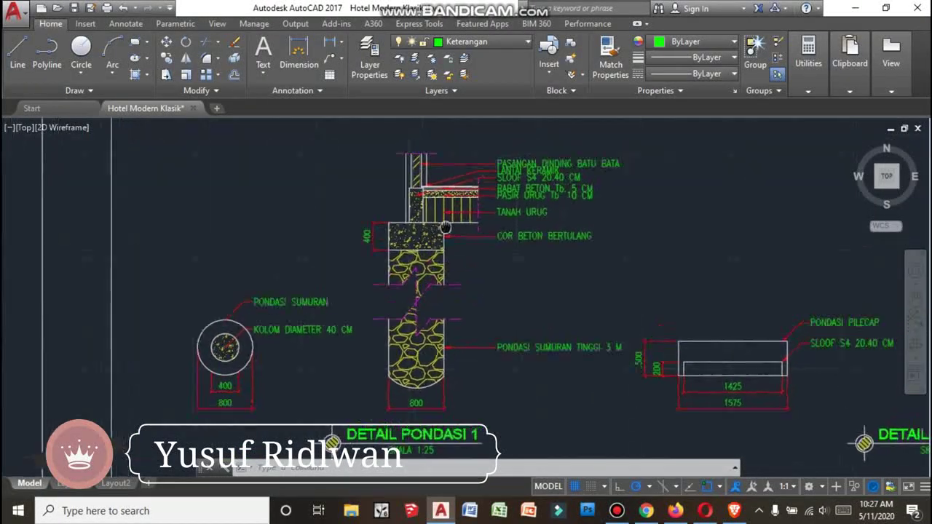
# Zoom in and out through Detail Pondasi 2 to inspect its foundation section
pyautogui.moveTo(510, 262)
pyautogui.mouseDown(button='middle')
pyautogui.moveTo(425, 241)
pyautogui.moveTo(509, 306)
pyautogui.mouseUp(button='middle')
pyautogui.scroll(2, 426, 241)
pyautogui.scroll(1, 426, 242)
pyautogui.scroll(-2, 510, 305)
pyautogui.scroll(3, 572, 276)
pyautogui.scroll(-2, 572, 276)
pyautogui.scroll(-1, 572, 277)
pyautogui.scroll(2, 524, 294)
pyautogui.scroll(-3, 479, 229)
pyautogui.scroll(2, 479, 228)
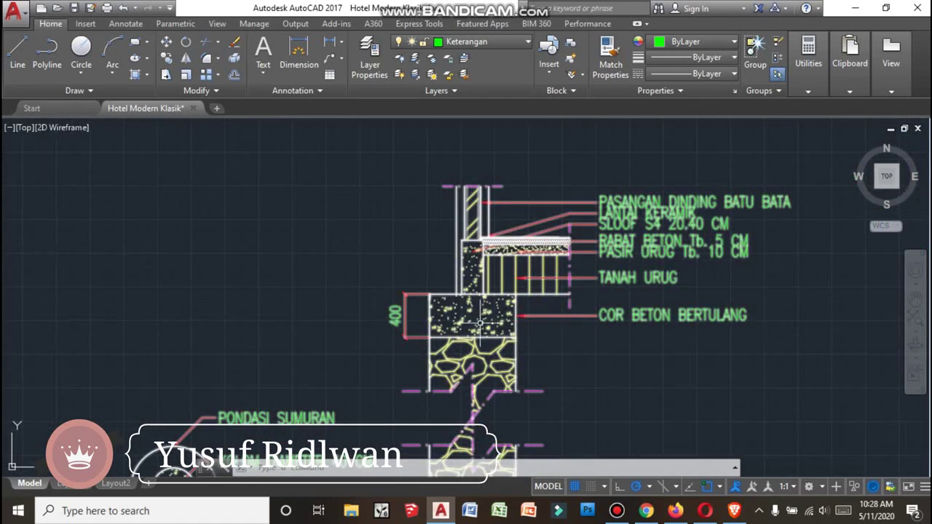
pyautogui.scroll(2, 480, 228)
pyautogui.scroll(-2, 489, 265)
pyautogui.scroll(1, 488, 264)
pyautogui.scroll(1, 553, 219)
pyautogui.scroll(-3, 587, 241)
pyautogui.scroll(-1, 588, 241)
pyautogui.scroll(2, 588, 241)
pyautogui.scroll(3, 551, 228)
pyautogui.scroll(-5, 531, 234)
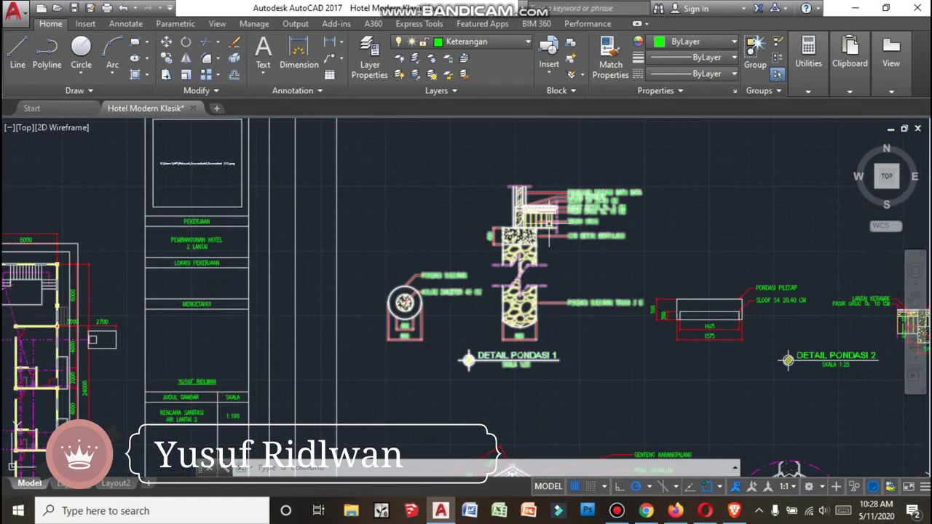
pyautogui.scroll(3, 550, 232)
pyautogui.scroll(3, 510, 284)
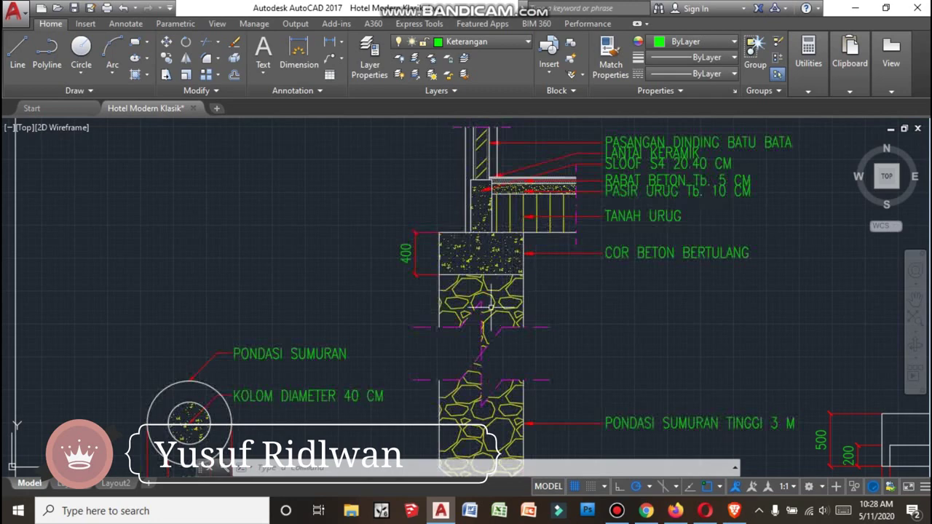
pyautogui.scroll(-5, 463, 303)
pyautogui.scroll(3, 466, 327)
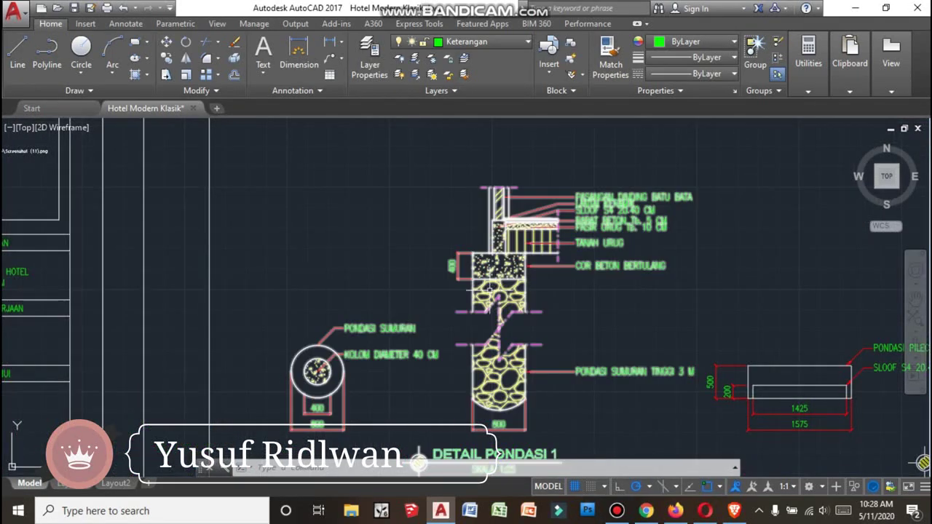
pyautogui.scroll(-2, 465, 355)
pyautogui.scroll(3, 425, 321)
pyautogui.scroll(4, 412, 331)
# Centre and inspect the Pondasi Sumuran circle detail
pyautogui.moveTo(476, 311); pyautogui.dragTo(539, 325, button='middle')
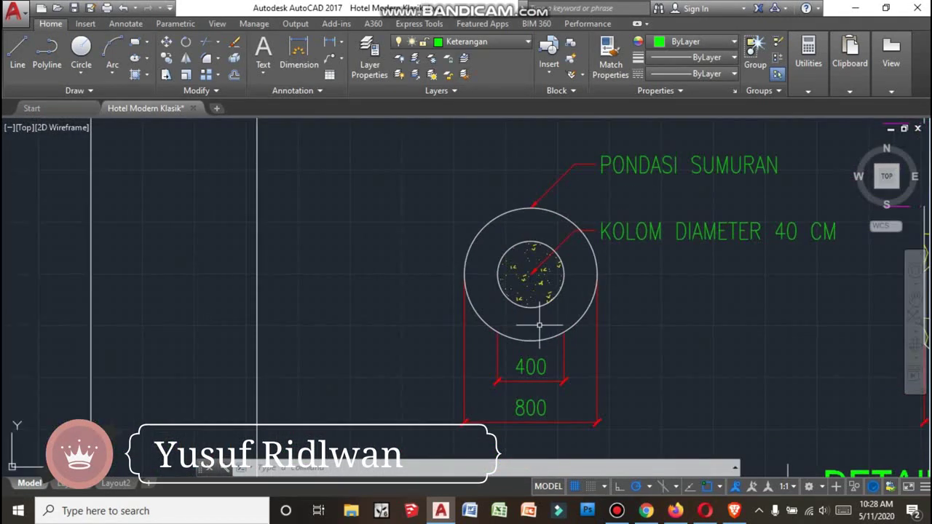
pyautogui.scroll(-2, 547, 304)
pyautogui.moveTo(557, 292)
pyautogui.mouseDown(button='middle')
pyautogui.moveTo(447, 260)
pyautogui.moveTo(260, 291)
pyautogui.mouseUp(button='middle')
pyautogui.scroll(2, 260, 291)
pyautogui.scroll(-4, 292, 294)
pyautogui.scroll(5, 277, 298)
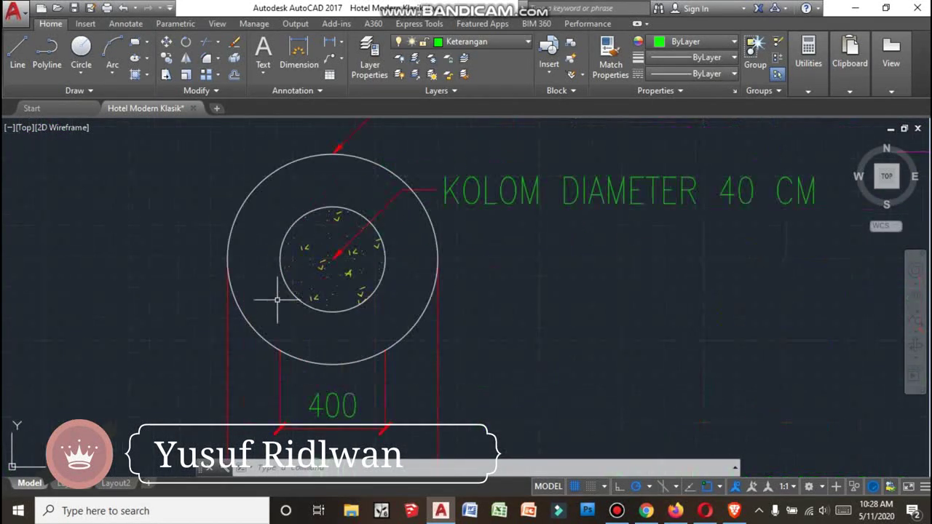
pyautogui.scroll(-4, 439, 241)
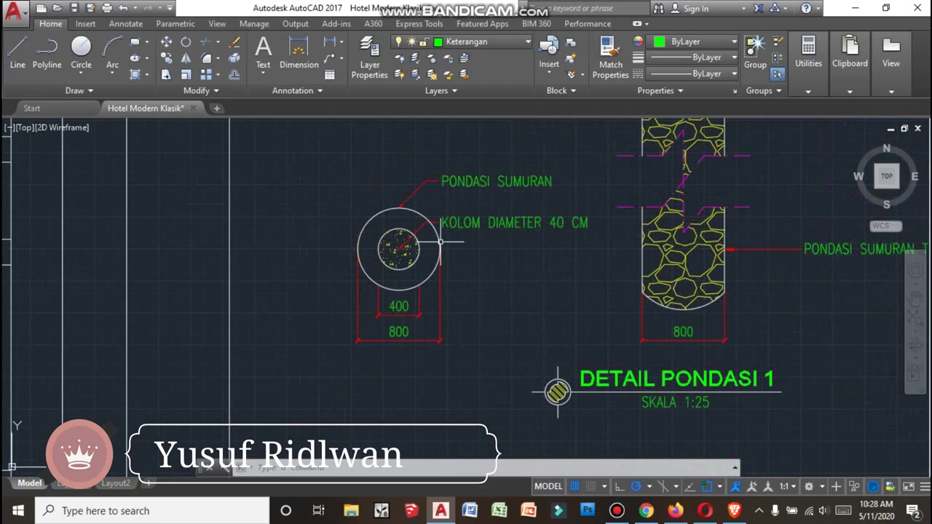
pyautogui.scroll(-4, 423, 239)
pyautogui.scroll(4, 613, 258)
# Check the pilecap foundation detail, then zoom out toward the DETAIL ATAP roof truss
pyautogui.moveTo(614, 258)
pyautogui.mouseDown(button='middle')
pyautogui.moveTo(493, 260)
pyautogui.moveTo(427, 297)
pyautogui.mouseUp(button='middle')
pyautogui.scroll(-5, 427, 297)
pyautogui.scroll(5, 677, 287)
pyautogui.scroll(-2, 677, 287)
pyautogui.scroll(4, 601, 321)
pyautogui.scroll(-5, 601, 321)
pyautogui.scroll(-2, 495, 379)
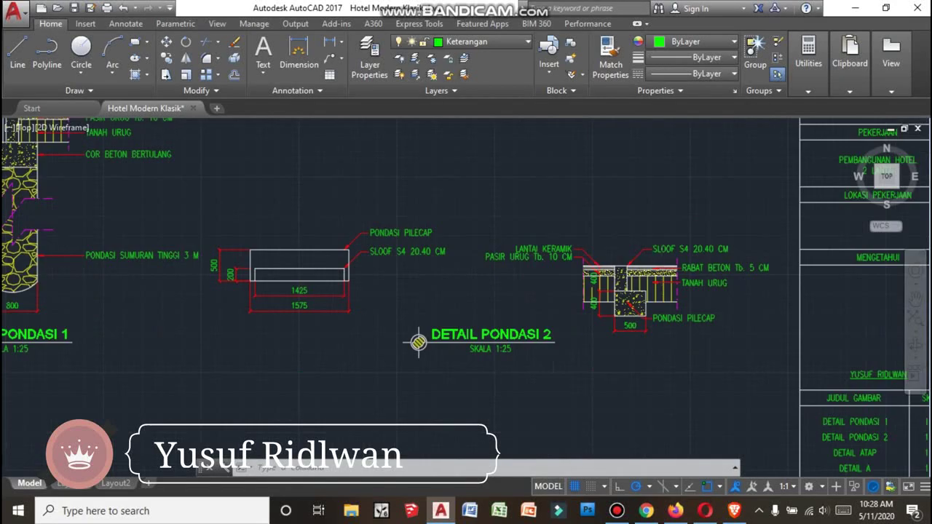
pyautogui.scroll(-2, 495, 378)
pyautogui.scroll(-1, 495, 379)
# Zoom in on the rafter-column joint near Detail B and the right eave joint
pyautogui.scroll(3, 495, 378)
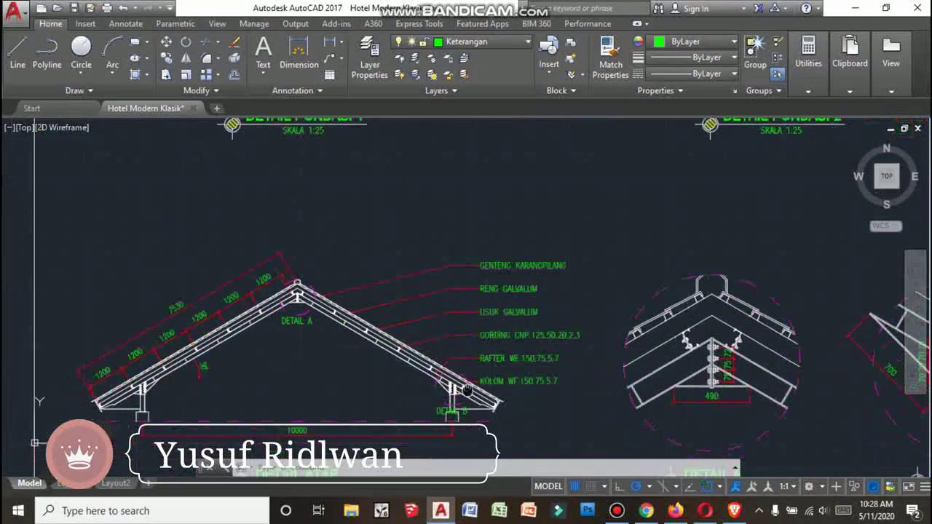
pyautogui.scroll(-2, 578, 331)
pyautogui.scroll(2, 546, 340)
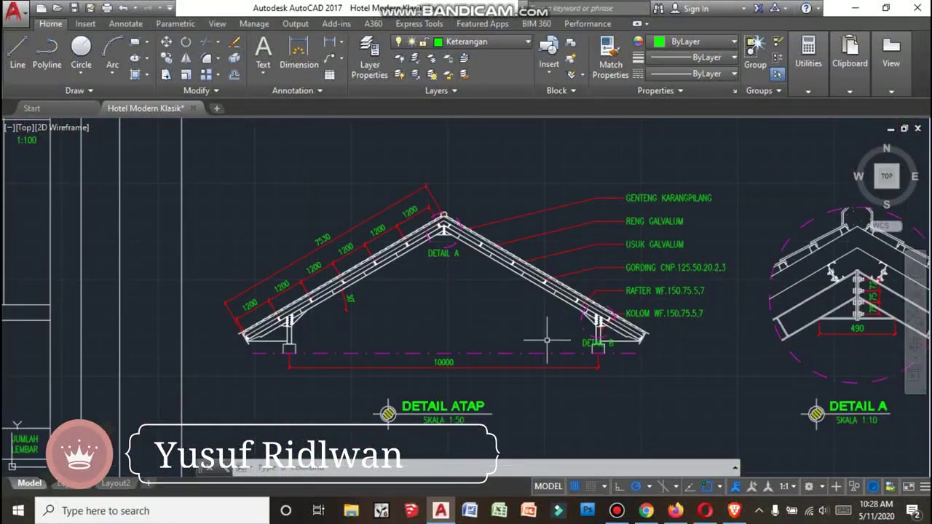
pyautogui.scroll(1, 605, 301)
pyautogui.scroll(-1, 604, 301)
pyautogui.scroll(-3, 641, 299)
pyautogui.scroll(6, 675, 298)
pyautogui.scroll(2, 676, 298)
pyautogui.moveTo(661, 348); pyautogui.dragTo(677, 255, button='middle')
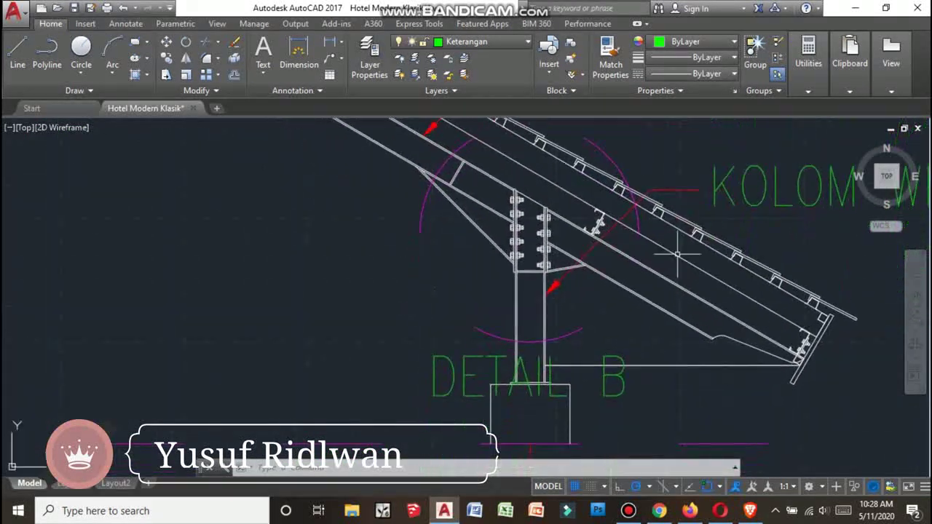
pyautogui.scroll(3, 799, 315)
pyautogui.scroll(-1, 793, 303)
pyautogui.scroll(-2, 790, 295)
pyautogui.scroll(1, 707, 322)
pyautogui.scroll(1, 707, 323)
pyautogui.scroll(-5, 707, 322)
pyautogui.scroll(5, 714, 323)
pyautogui.scroll(-5, 664, 332)
pyautogui.scroll(1, 486, 191)
pyautogui.scroll(2, 502, 218)
pyautogui.scroll(2, 502, 230)
pyautogui.scroll(1, 502, 230)
pyautogui.scroll(-5, 503, 229)
pyautogui.scroll(4, 218, 332)
pyautogui.scroll(1, 211, 332)
pyautogui.moveTo(211, 333); pyautogui.dragTo(624, 267, button='middle')
pyautogui.scroll(-4, 624, 267)
pyautogui.scroll(1, 582, 277)
# Inspect the truss column and its 1200 dimensions up close
pyautogui.moveTo(565, 273); pyautogui.dragTo(431, 294, button='middle')
pyautogui.scroll(-1, 431, 294)
pyautogui.scroll(-3, 437, 287)
pyautogui.scroll(1, 446, 277)
pyautogui.scroll(-3, 461, 279)
pyautogui.scroll(3, 510, 301)
pyautogui.scroll(-3, 510, 301)
pyautogui.scroll(2, 395, 299)
pyautogui.scroll(4, 437, 262)
pyautogui.scroll(-3, 480, 306)
pyautogui.scroll(-3, 458, 347)
pyautogui.scroll(2, 473, 270)
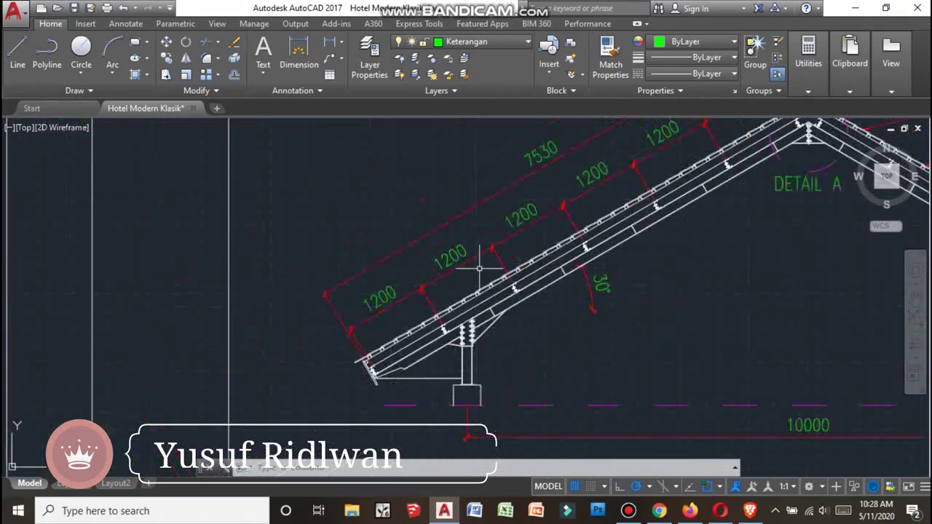
pyautogui.scroll(2, 447, 332)
pyautogui.scroll(4, 479, 203)
pyautogui.scroll(-2, 466, 255)
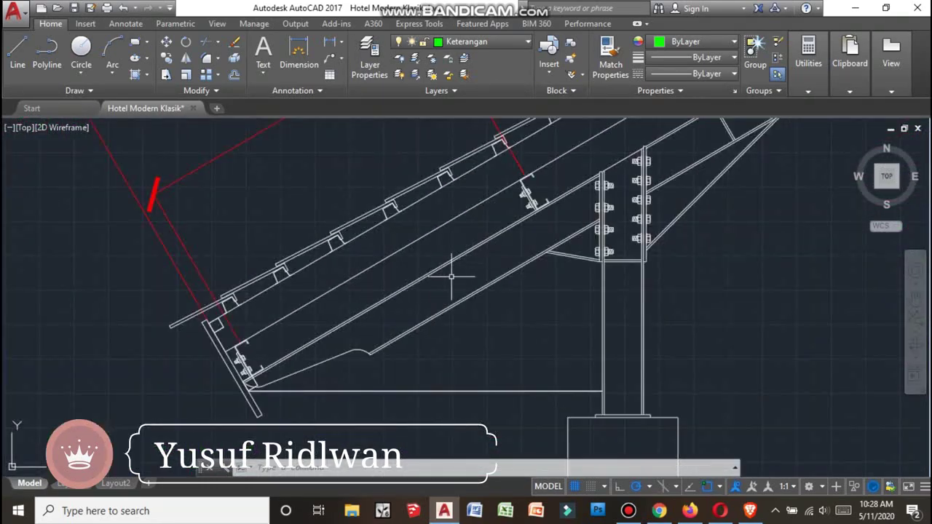
pyautogui.scroll(2, 247, 357)
pyautogui.scroll(-2, 247, 358)
# Zoom in on the lower rafter-column joint
pyautogui.moveTo(364, 291)
pyautogui.mouseDown(button='middle')
pyautogui.moveTo(324, 340)
pyautogui.moveTo(441, 329)
pyautogui.mouseUp(button='middle')
pyautogui.scroll(-2, 324, 339)
pyautogui.scroll(2, 332, 366)
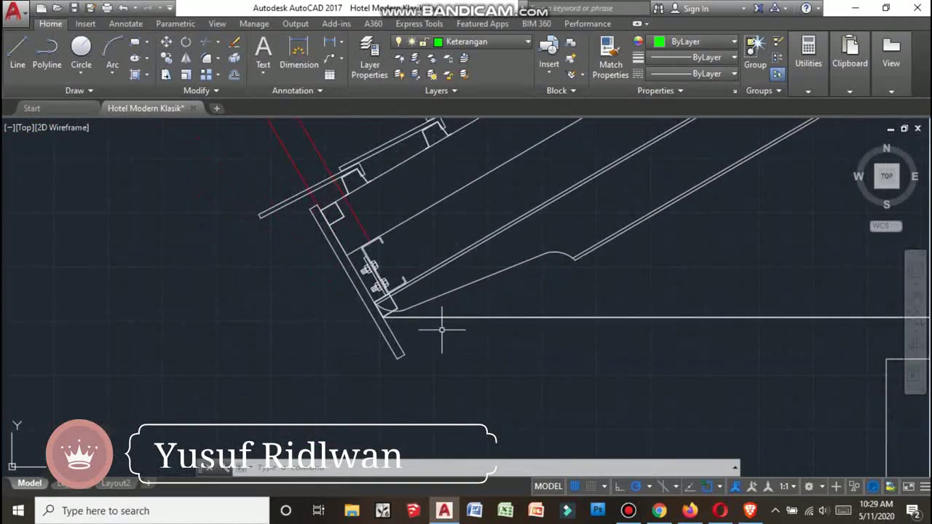
pyautogui.scroll(-2, 426, 324)
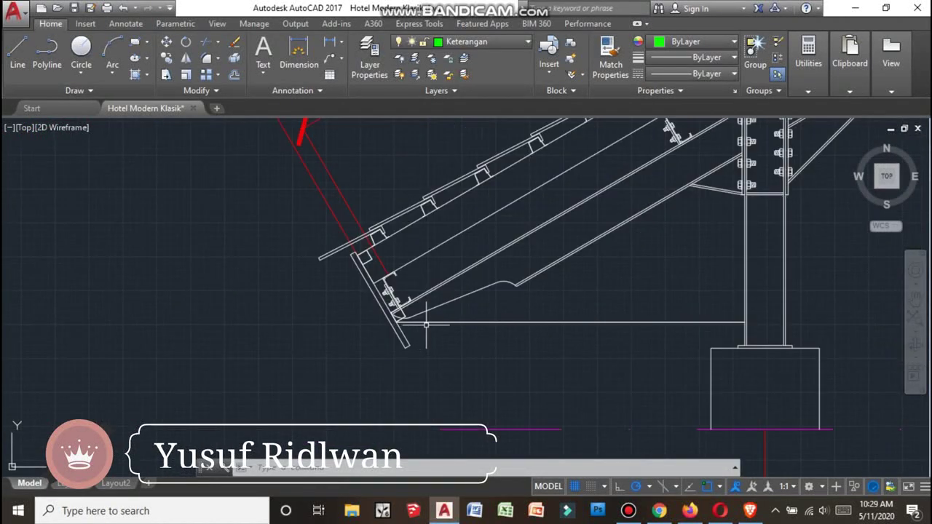
pyautogui.scroll(-5, 333, 275)
pyautogui.scroll(3, 356, 334)
pyautogui.scroll(1, 353, 350)
pyautogui.scroll(-4, 370, 347)
pyautogui.scroll(3, 521, 247)
pyautogui.scroll(3, 510, 218)
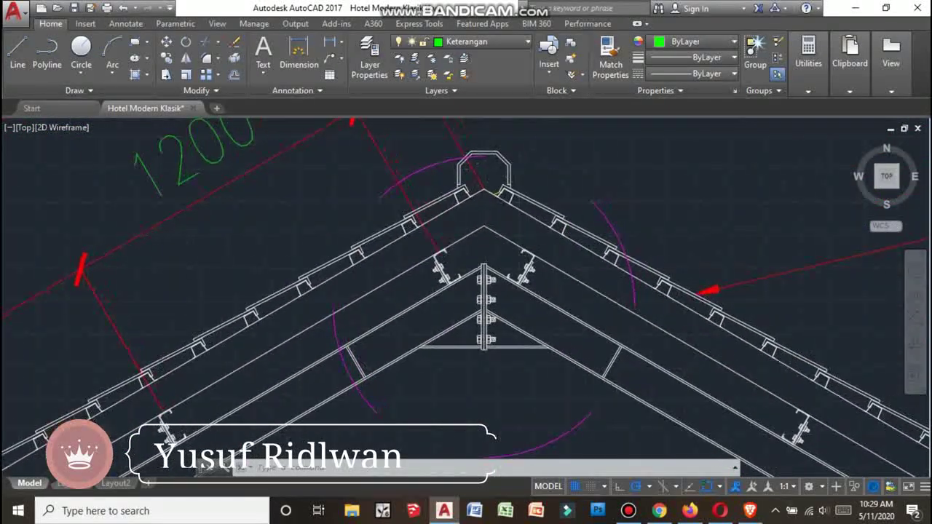
# Inspect the roof ridge apex and its bolted king-post connection
pyautogui.moveTo(485, 168); pyautogui.dragTo(490, 237, button='middle')
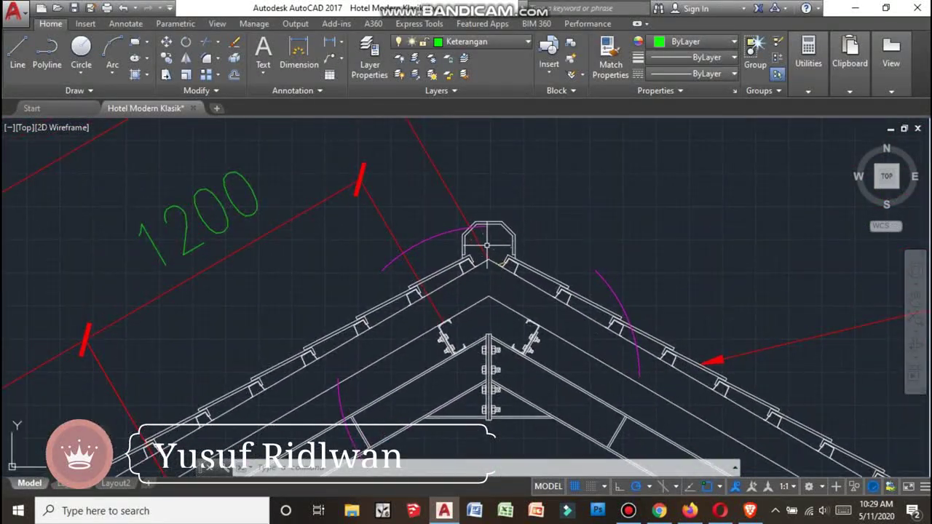
pyautogui.scroll(1, 487, 246)
pyautogui.scroll(-3, 488, 226)
pyautogui.scroll(5, 482, 316)
pyautogui.moveTo(482, 316); pyautogui.dragTo(460, 280, button='middle')
pyautogui.scroll(-3, 460, 280)
pyautogui.scroll(-3, 404, 233)
pyautogui.scroll(2, 591, 329)
# Look over the Detail Atap, A and B sheet, including Detail A's bolted king-post
pyautogui.moveTo(591, 328)
pyautogui.mouseDown(button='middle')
pyautogui.moveTo(478, 272)
pyautogui.moveTo(293, 253)
pyautogui.mouseUp(button='middle')
pyautogui.scroll(-4, 293, 252)
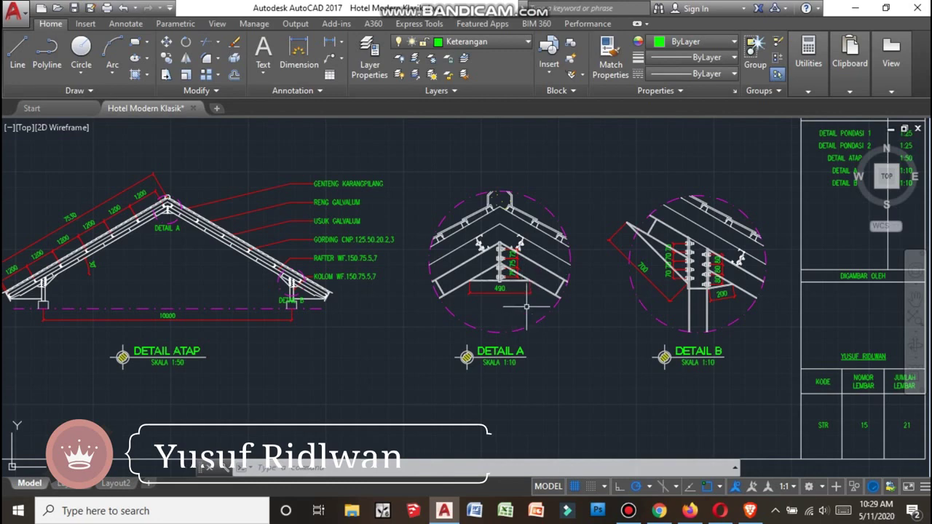
pyautogui.scroll(2, 526, 307)
pyautogui.scroll(2, 524, 299)
pyautogui.moveTo(543, 291)
pyautogui.mouseDown(button='middle')
pyautogui.moveTo(676, 278)
pyautogui.moveTo(711, 223)
pyautogui.moveTo(670, 245)
pyautogui.mouseUp(button='middle')
pyautogui.scroll(-4, 670, 245)
pyautogui.scroll(-2, 571, 294)
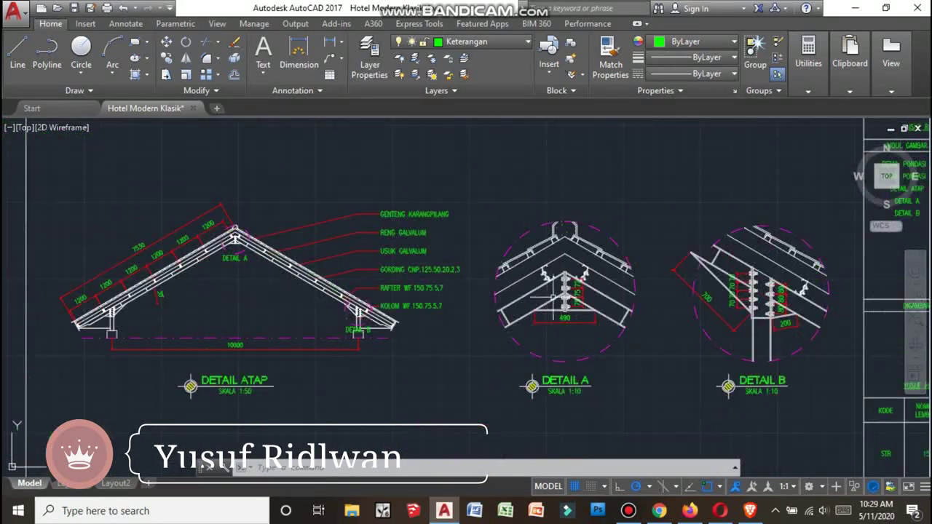
pyautogui.scroll(-2, 608, 332)
pyautogui.scroll(3, 433, 270)
pyautogui.scroll(2, 609, 312)
pyautogui.scroll(2, 609, 312)
# Zoom from the left roof slope to Detail A's ridge joint with its 490 dimension
pyautogui.moveTo(610, 312); pyautogui.dragTo(626, 275, button='middle')
pyautogui.scroll(-2, 615, 284)
pyautogui.scroll(-2, 603, 291)
pyautogui.moveTo(671, 195); pyautogui.dragTo(661, 202, button='middle')
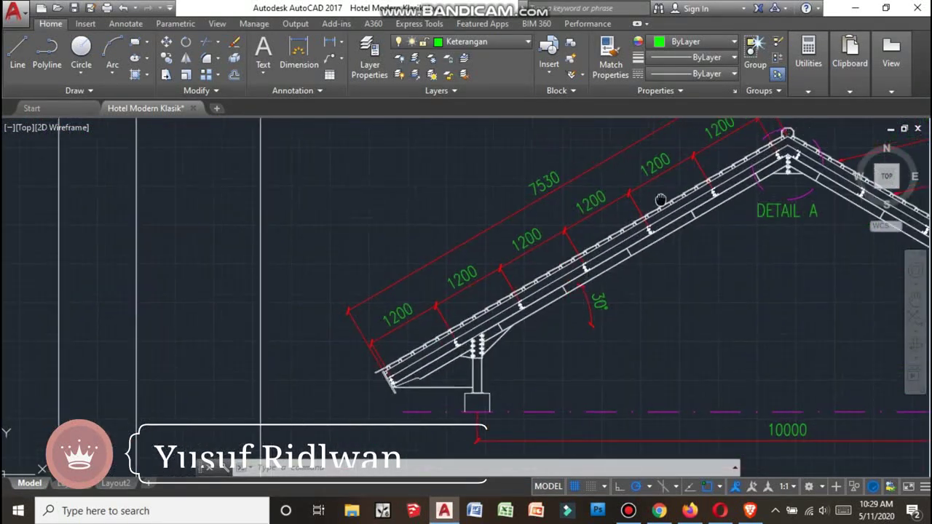
pyautogui.scroll(2, 591, 205)
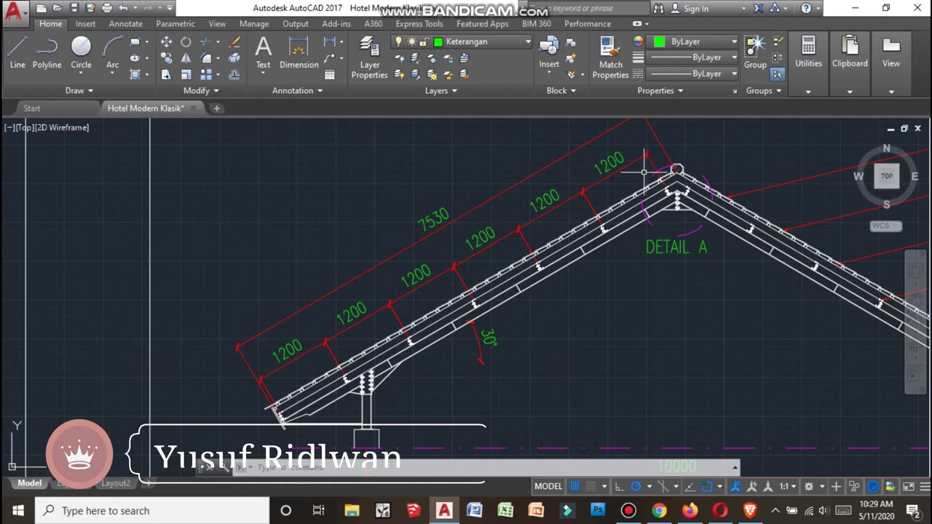
pyautogui.moveTo(643, 173); pyautogui.dragTo(283, 240, button='middle')
pyautogui.scroll(-3, 398, 194)
pyautogui.scroll(5, 498, 268)
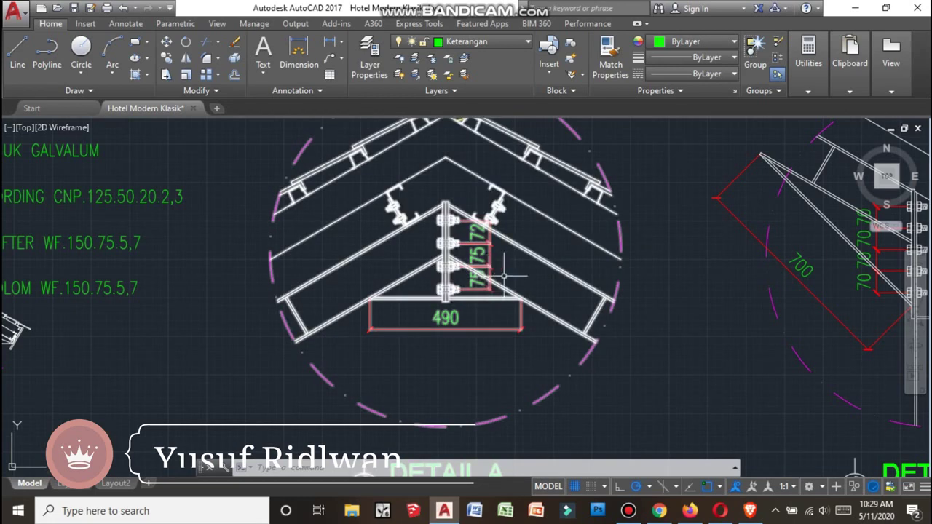
# Zoom back and forth between Detail A and Detail B
pyautogui.scroll(-3, 499, 264)
pyautogui.scroll(-3, 474, 277)
pyautogui.scroll(8, 370, 336)
pyautogui.scroll(-2, 369, 337)
pyautogui.scroll(-3, 444, 343)
pyautogui.scroll(3, 492, 272)
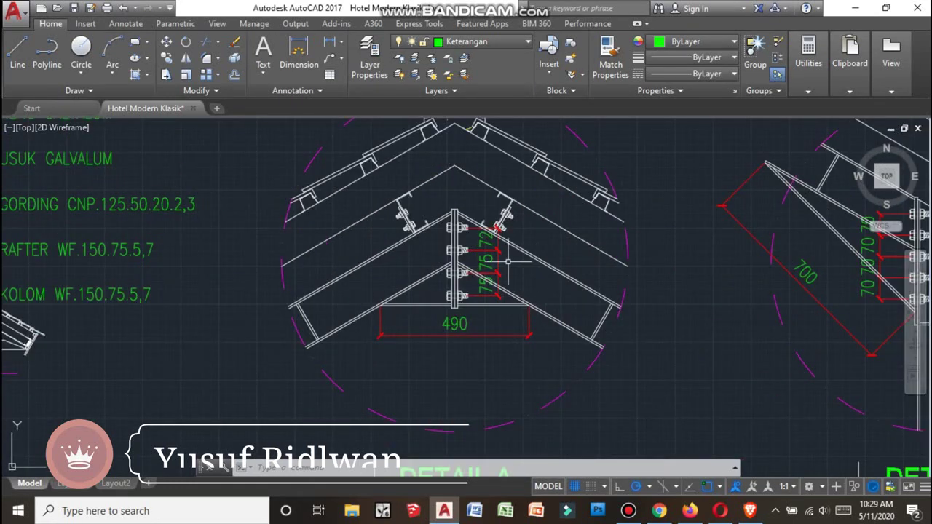
pyautogui.scroll(2, 507, 260)
pyautogui.scroll(1, 499, 262)
pyautogui.scroll(2, 500, 262)
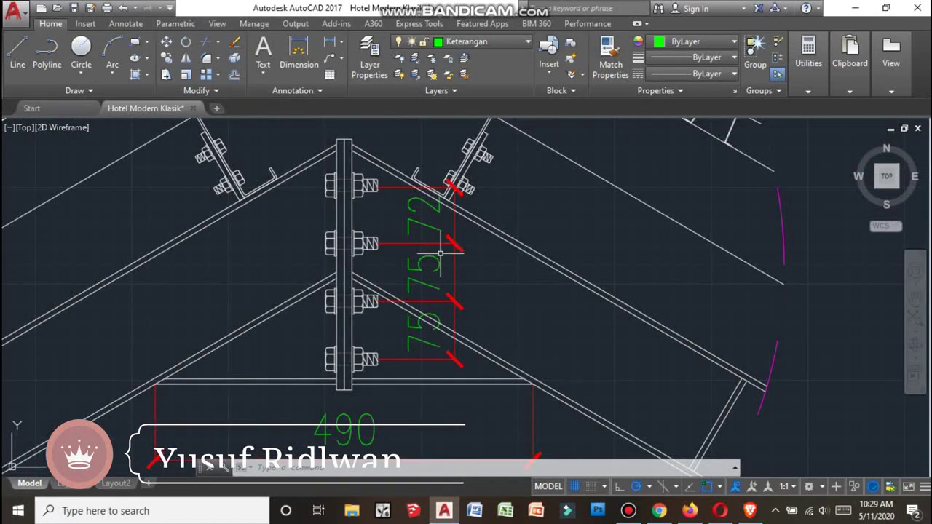
pyautogui.scroll(-2, 436, 254)
pyautogui.scroll(2, 411, 287)
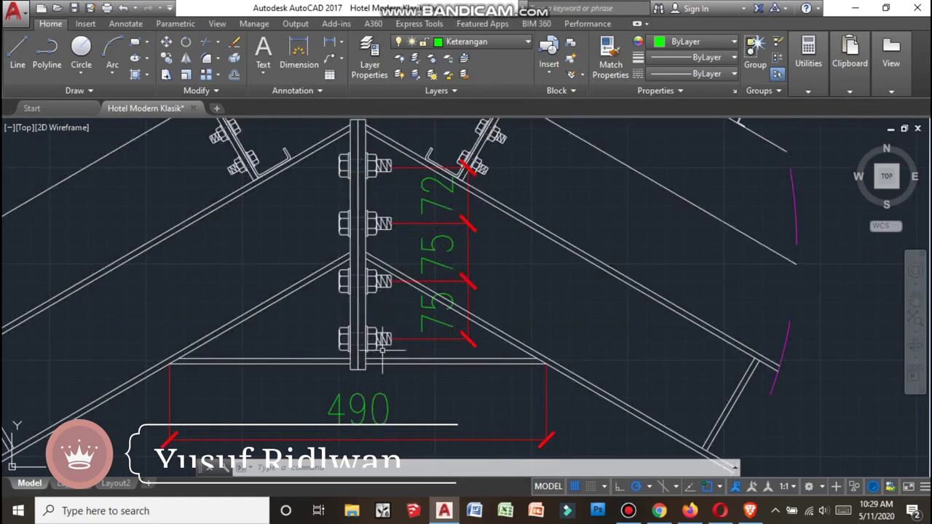
pyautogui.scroll(-3, 390, 297)
pyautogui.scroll(-1, 594, 320)
pyautogui.scroll(-2, 549, 322)
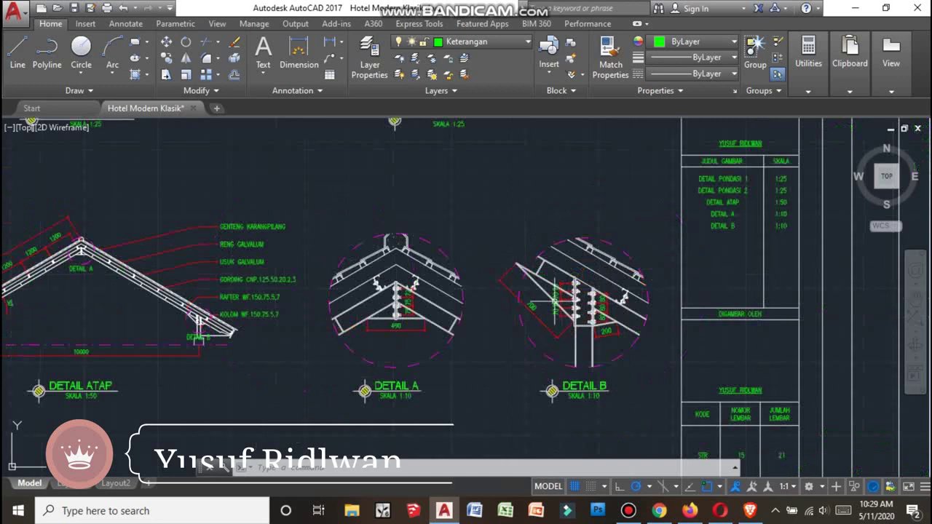
pyautogui.scroll(-2, 524, 331)
pyautogui.scroll(5, 552, 317)
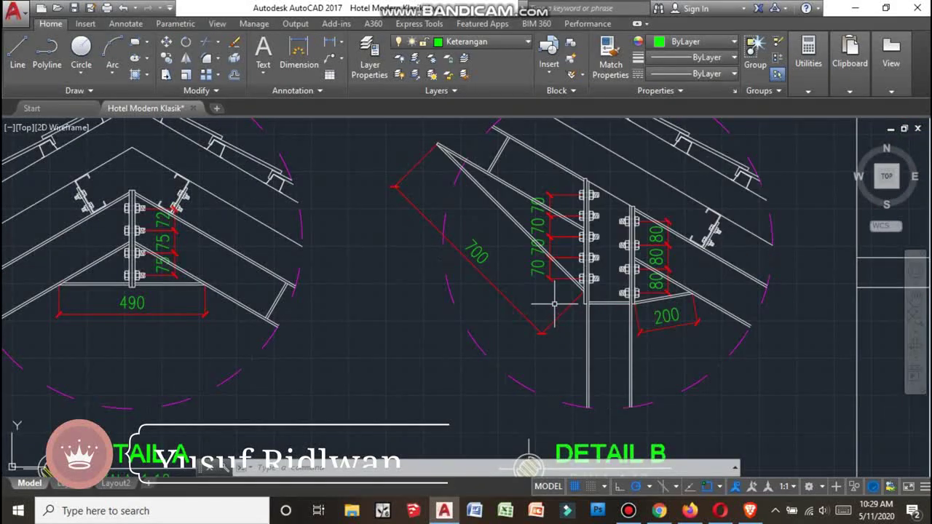
pyautogui.scroll(-4, 646, 291)
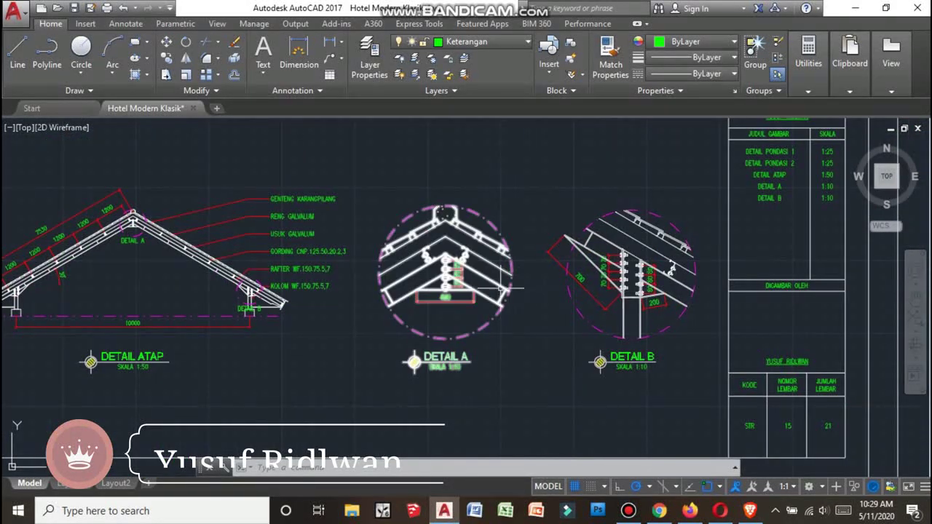
# Shift the roof details sheet sideways and zoom out to the sheet row
pyautogui.moveTo(473, 276); pyautogui.dragTo(544, 265, button='middle')
pyautogui.scroll(8, 504, 271)
pyautogui.scroll(-8, 506, 269)
pyautogui.scroll(8, 508, 268)
pyautogui.scroll(-8, 509, 268)
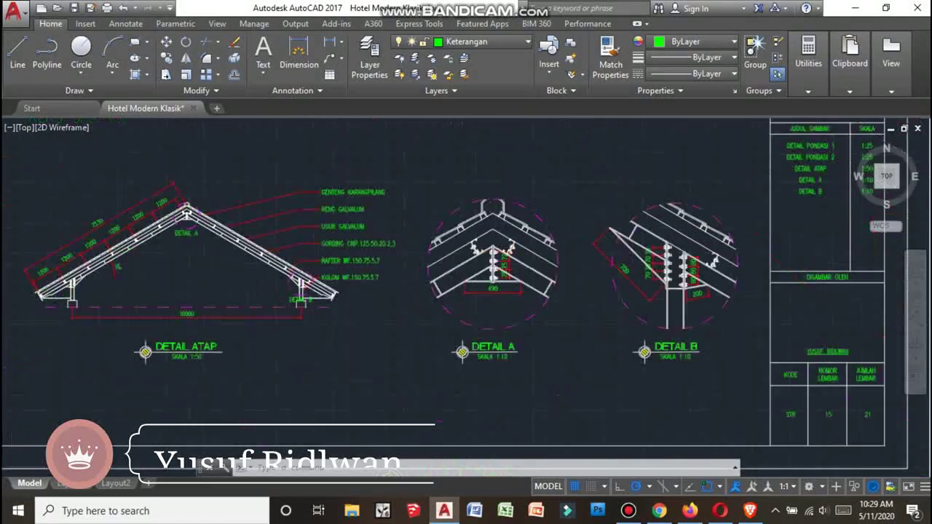
pyautogui.scroll(7, 509, 268)
pyautogui.scroll(-6, 508, 268)
pyautogui.scroll(6, 502, 268)
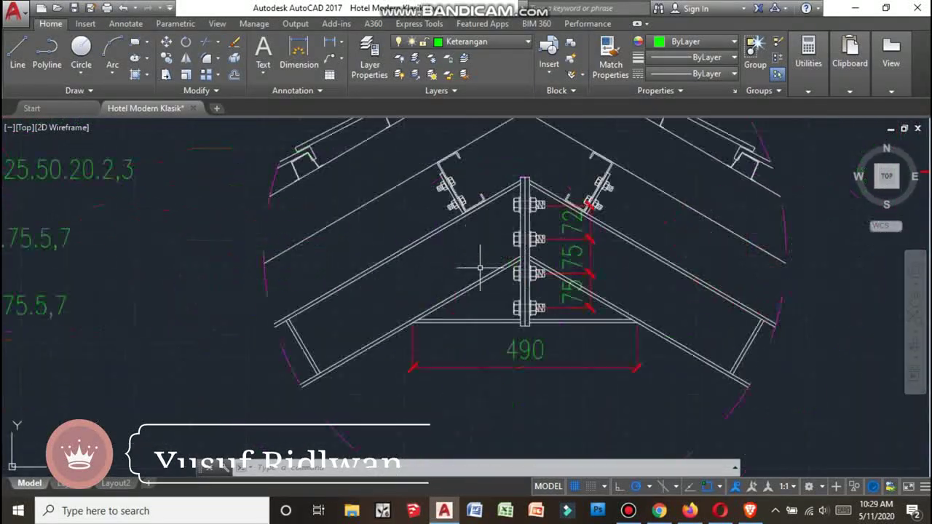
pyautogui.scroll(-7, 498, 259)
pyautogui.scroll(7, 499, 259)
pyautogui.scroll(-5, 501, 259)
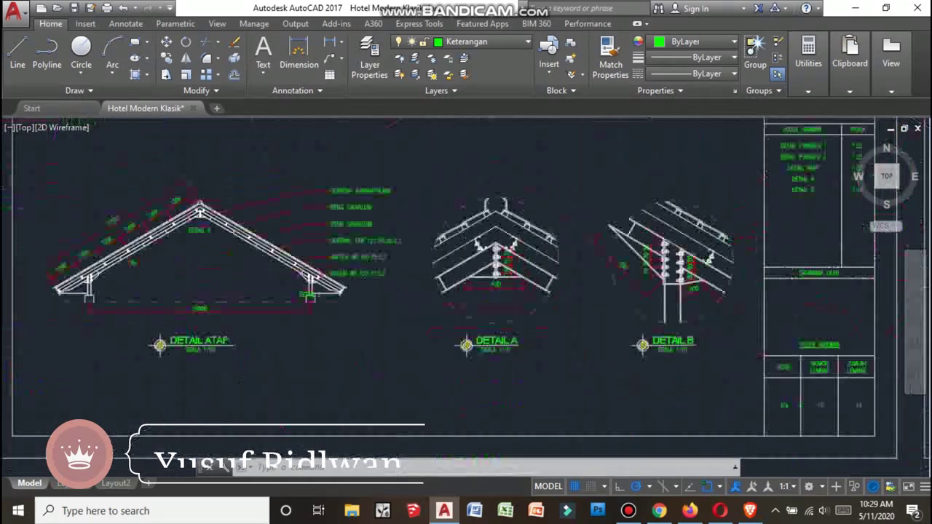
pyautogui.scroll(6, 503, 260)
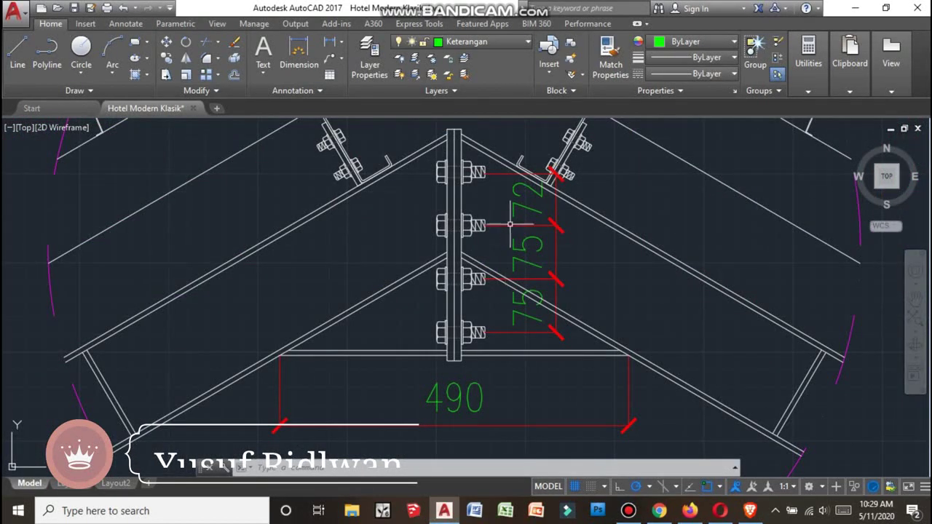
pyautogui.scroll(-3, 510, 225)
pyautogui.scroll(-3, 513, 233)
pyautogui.scroll(3, 532, 262)
pyautogui.scroll(2, 540, 281)
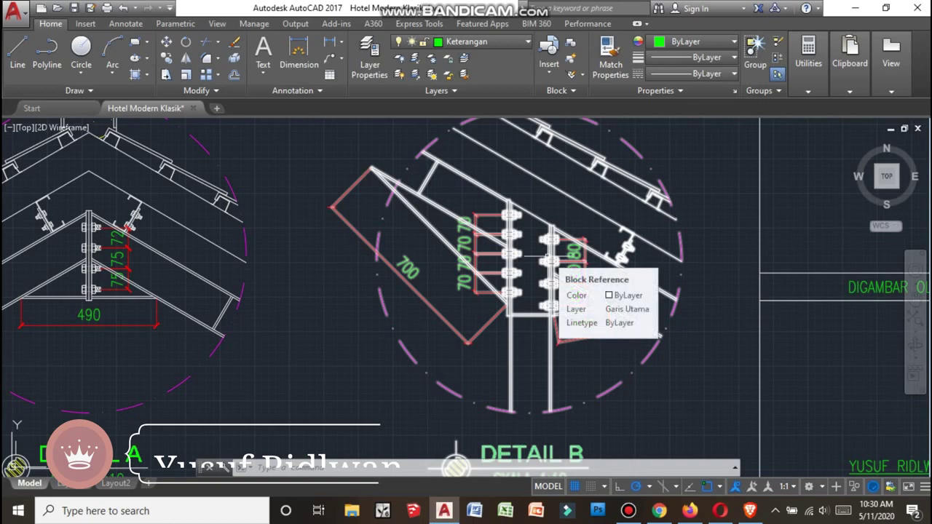
# Zoom and pan to DETAIL TANGGA LANTAI 1, the 1:25 first-floor stair plan
pyautogui.scroll(1, 495, 266)
pyautogui.scroll(-10, 476, 262)
pyautogui.scroll(5, 474, 284)
pyautogui.scroll(-5, 475, 284)
pyautogui.scroll(5, 626, 262)
pyautogui.moveTo(659, 255); pyautogui.dragTo(484, 264, button='middle')
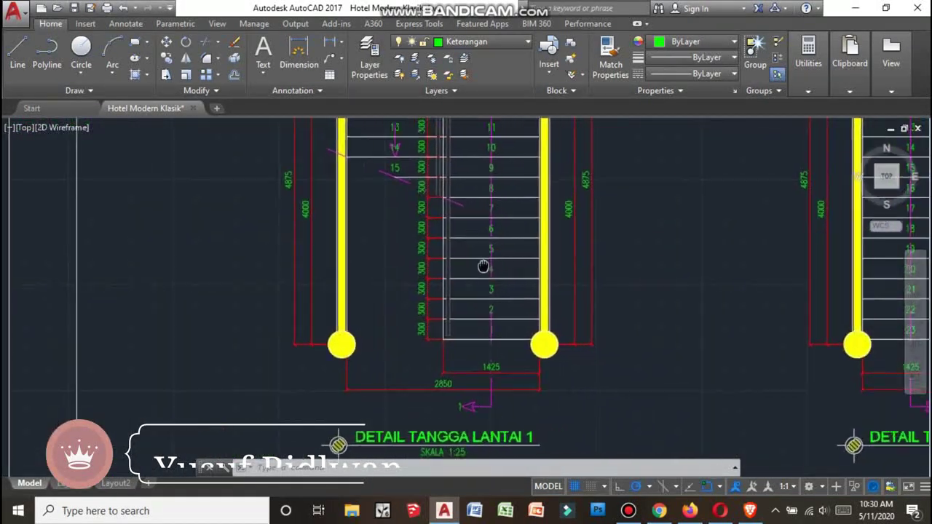
# Zoom around the stair plans and centre the first floor stair plan
pyautogui.scroll(-4, 481, 270)
pyautogui.scroll(2, 483, 247)
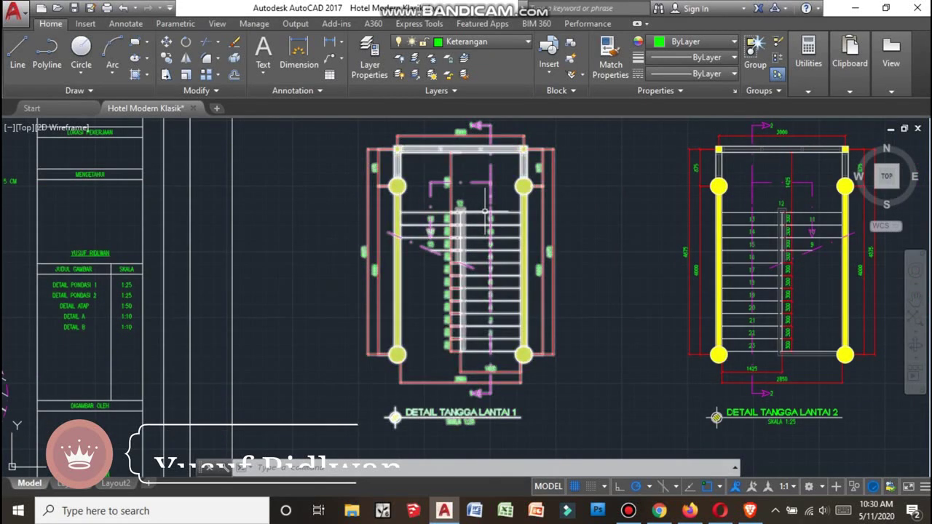
pyautogui.scroll(4, 513, 326)
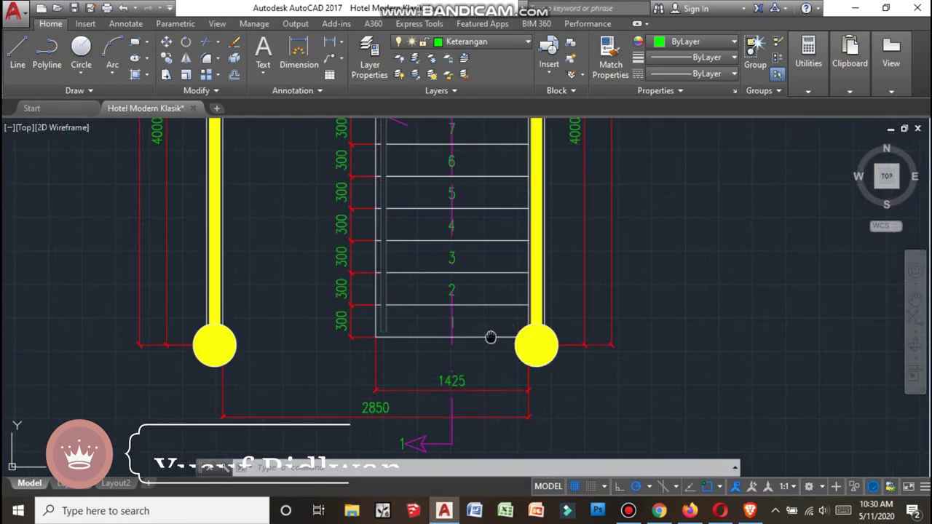
pyautogui.scroll(-4, 491, 337)
pyautogui.scroll(5, 783, 364)
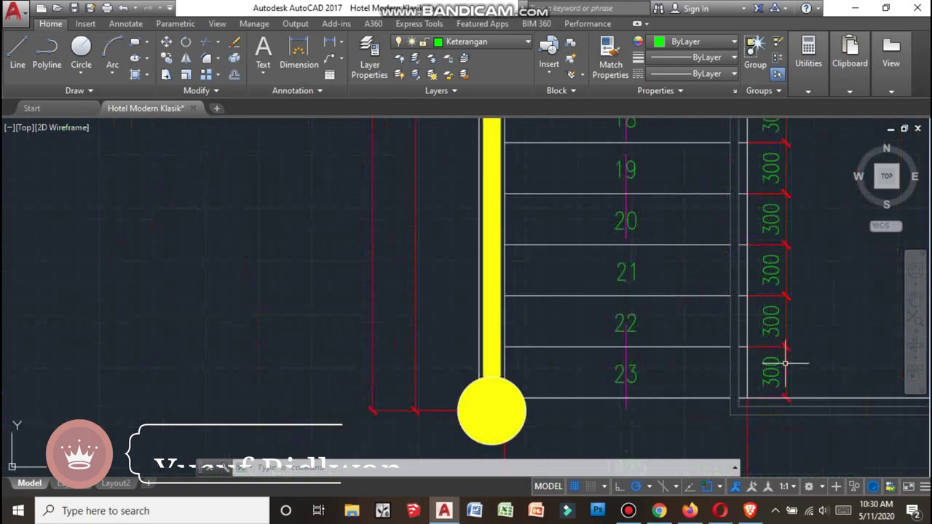
pyautogui.scroll(-2, 644, 377)
pyautogui.scroll(-2, 655, 369)
pyautogui.scroll(-1, 509, 301)
pyautogui.scroll(3, 378, 267)
pyautogui.scroll(-3, 379, 267)
pyautogui.scroll(3, 381, 291)
pyautogui.moveTo(381, 291); pyautogui.dragTo(420, 281, button='middle')
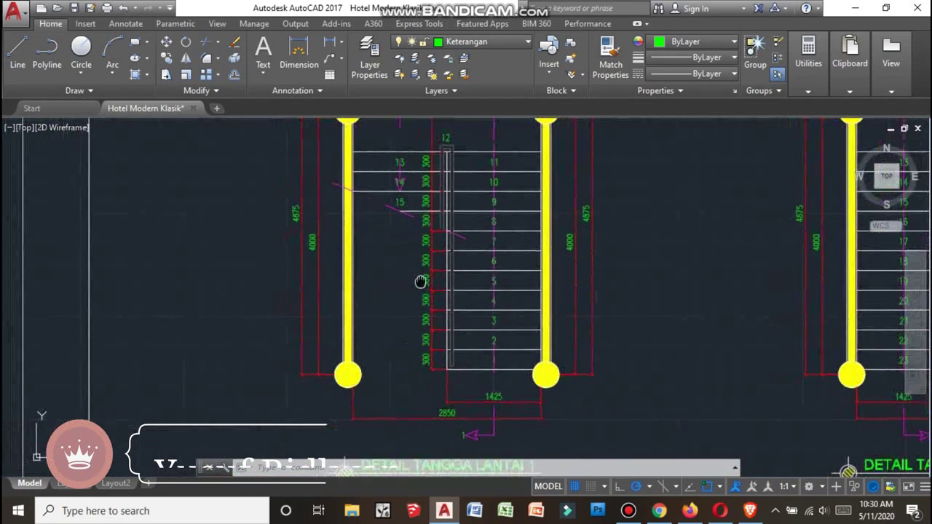
# Pan along the stair to bring its lower steps and steps 4 to 10 into view
pyautogui.scroll(-3, 426, 312)
pyautogui.scroll(3, 427, 312)
pyautogui.scroll(-5, 427, 312)
pyautogui.scroll(3, 426, 313)
pyautogui.scroll(5, 437, 306)
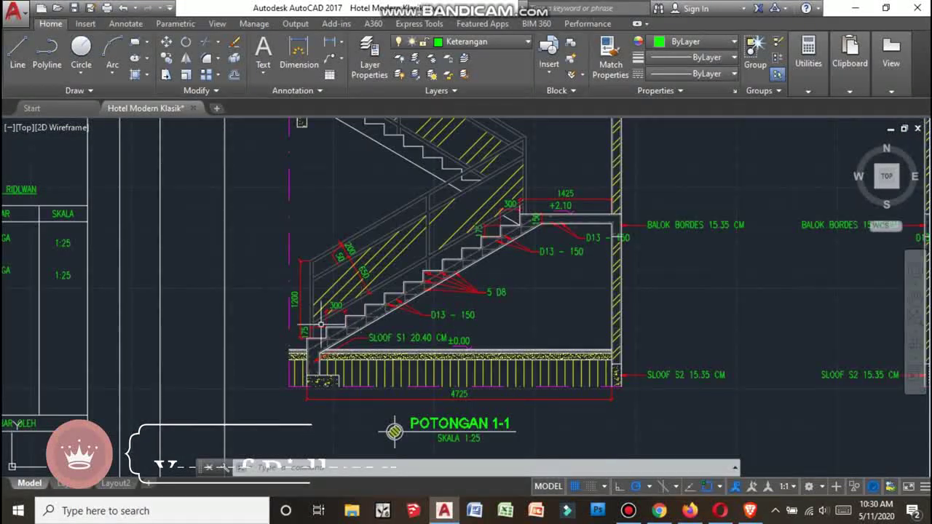
pyautogui.scroll(5, 320, 325)
pyautogui.moveTo(302, 328); pyautogui.dragTo(357, 327, button='middle')
pyautogui.scroll(-2, 357, 327)
pyautogui.scroll(3, 378, 329)
pyautogui.scroll(-3, 378, 329)
pyautogui.scroll(-4, 378, 329)
pyautogui.scroll(4, 561, 315)
pyautogui.scroll(2, 560, 314)
pyautogui.scroll(-4, 561, 315)
pyautogui.scroll(4, 276, 308)
pyautogui.moveTo(277, 308)
pyautogui.mouseDown(button='middle')
pyautogui.moveTo(393, 312)
pyautogui.moveTo(389, 319)
pyautogui.mouseUp(button='middle')
# Move the view from the stair plans over to the stair section
pyautogui.scroll(-4, 390, 319)
pyautogui.scroll(2, 386, 317)
pyautogui.scroll(3, 382, 313)
pyautogui.scroll(-3, 390, 315)
pyautogui.scroll(3, 382, 320)
pyautogui.scroll(-3, 393, 299)
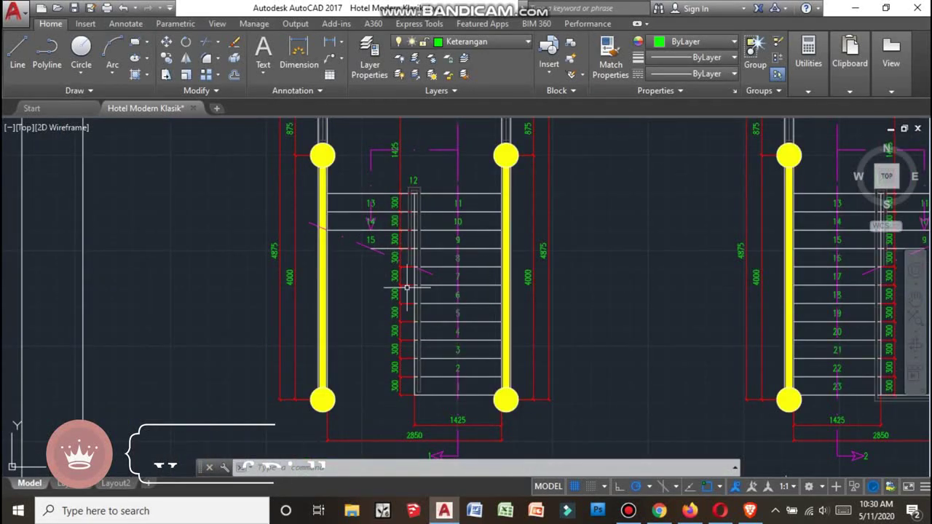
pyautogui.scroll(-4, 407, 289)
pyautogui.scroll(1, 400, 298)
pyautogui.scroll(-1, 398, 303)
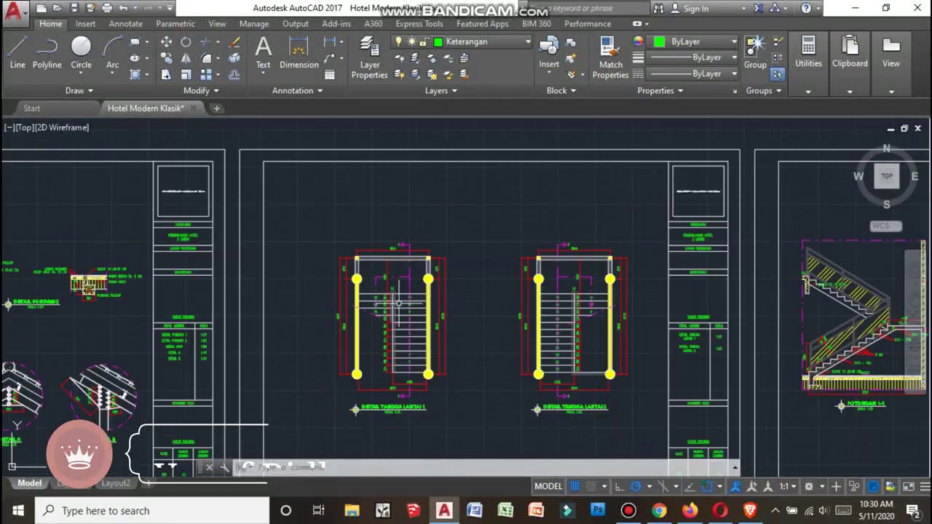
pyautogui.moveTo(585, 291); pyautogui.dragTo(240, 291, button='middle')
# Zoom into POTONGAN 1-1 to read its D13 and D8 rebar and BALOK BORDES labels
pyautogui.scroll(3, 581, 302)
pyautogui.scroll(2, 581, 301)
pyautogui.scroll(2, 581, 301)
pyautogui.scroll(2, 539, 277)
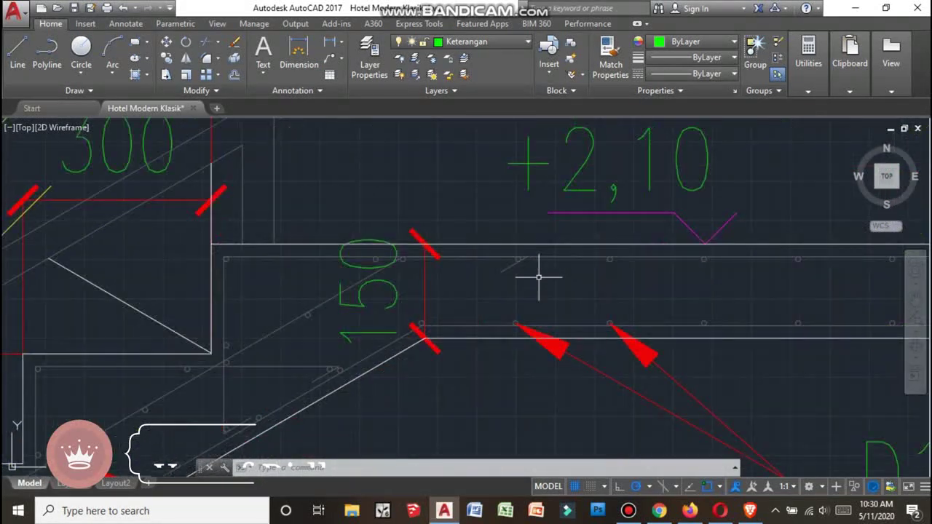
pyautogui.scroll(-3, 520, 242)
pyautogui.scroll(-2, 538, 244)
pyautogui.scroll(-3, 547, 249)
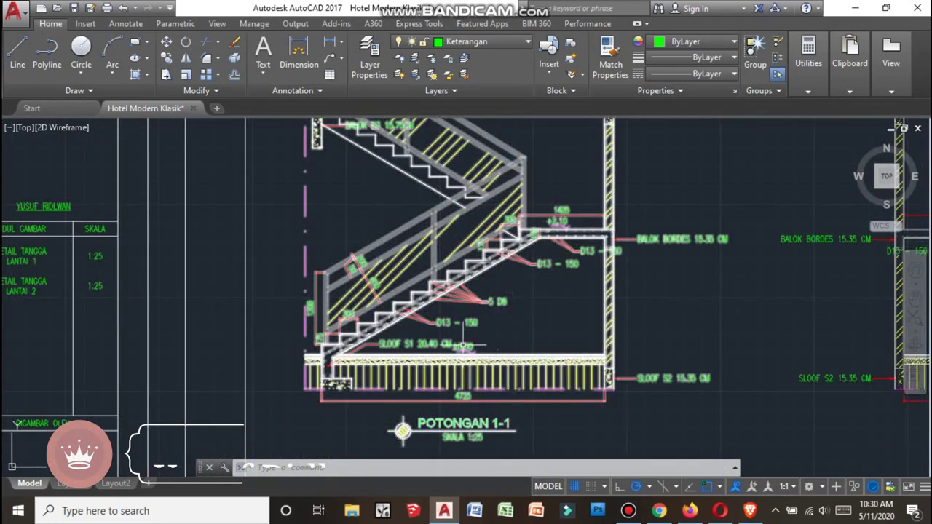
pyautogui.scroll(3, 466, 331)
pyautogui.scroll(-2, 473, 302)
pyautogui.scroll(2, 420, 318)
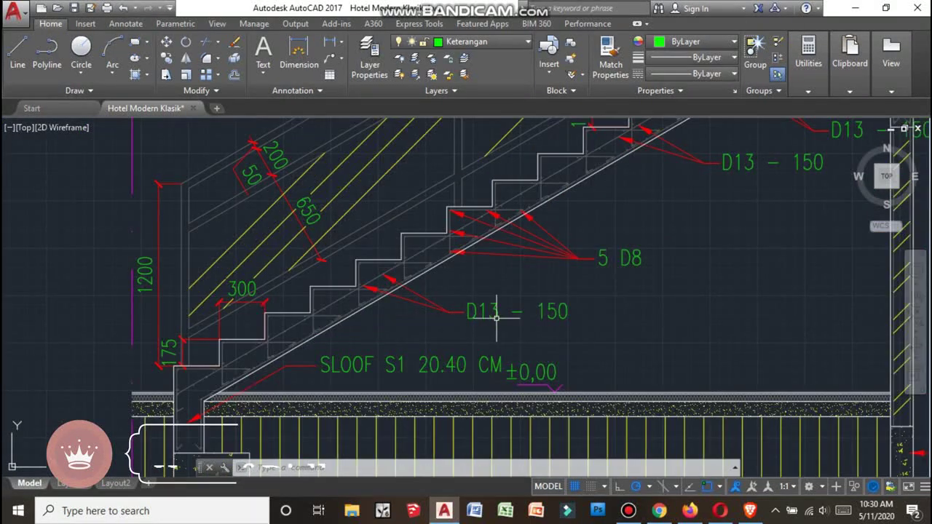
pyautogui.scroll(-3, 499, 313)
pyautogui.scroll(3, 509, 306)
pyautogui.scroll(-2, 517, 299)
pyautogui.scroll(1, 514, 305)
pyautogui.scroll(-2, 502, 342)
pyautogui.scroll(-2, 498, 291)
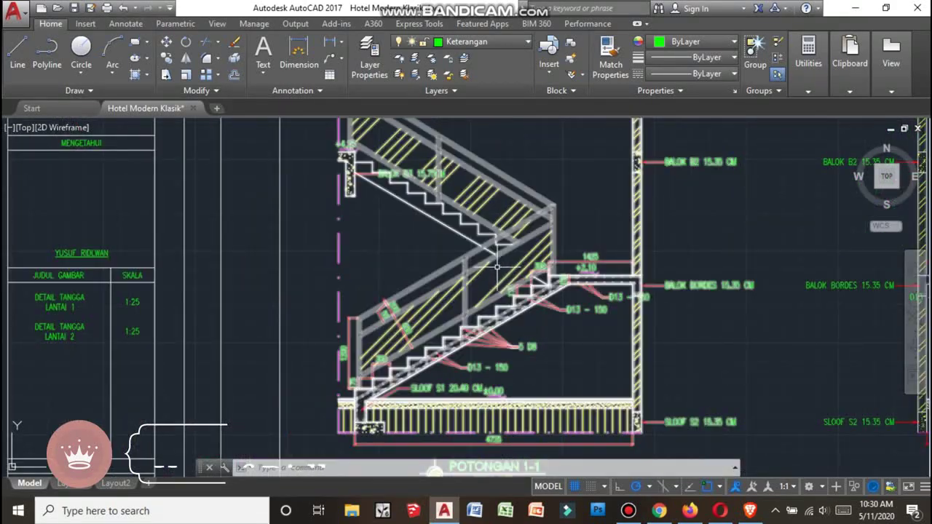
pyautogui.scroll(-3, 496, 267)
pyautogui.scroll(2, 437, 276)
pyautogui.scroll(3, 384, 285)
pyautogui.scroll(1, 493, 283)
pyautogui.scroll(-2, 657, 270)
pyautogui.scroll(-2, 480, 308)
pyautogui.scroll(2, 456, 305)
pyautogui.moveTo(455, 305); pyautogui.dragTo(665, 289, button='middle')
# Inspect the stair base and the SLOOF S1 slab in the section
pyautogui.scroll(-2, 659, 284)
pyautogui.scroll(-1, 499, 286)
pyautogui.scroll(3, 357, 264)
pyautogui.scroll(1, 515, 227)
pyautogui.scroll(-2, 514, 227)
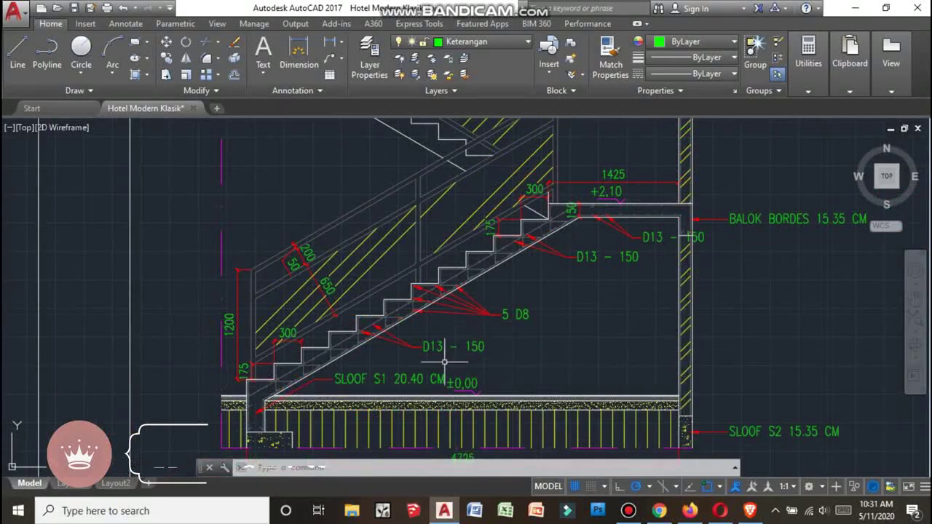
pyautogui.scroll(4, 444, 362)
pyautogui.scroll(-4, 438, 359)
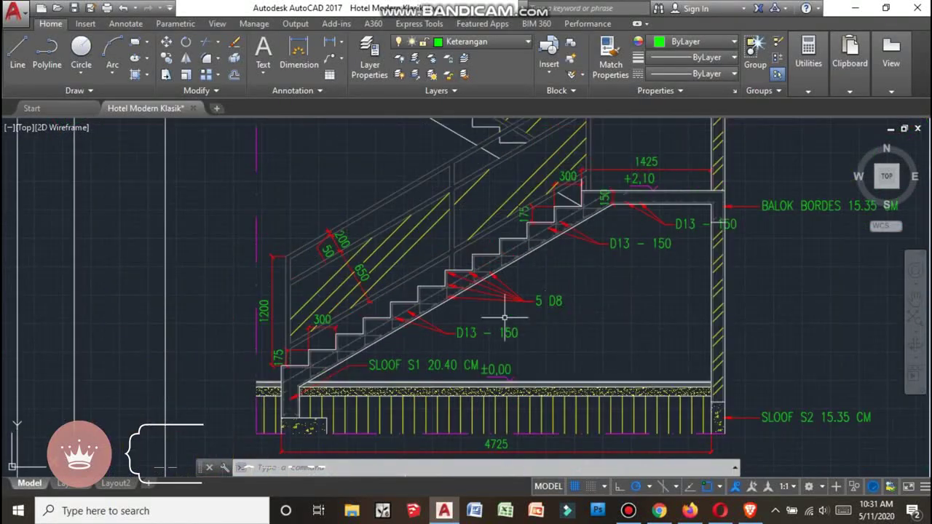
pyautogui.scroll(4, 300, 397)
pyautogui.moveTo(427, 386); pyautogui.dragTo(427, 276, button='middle')
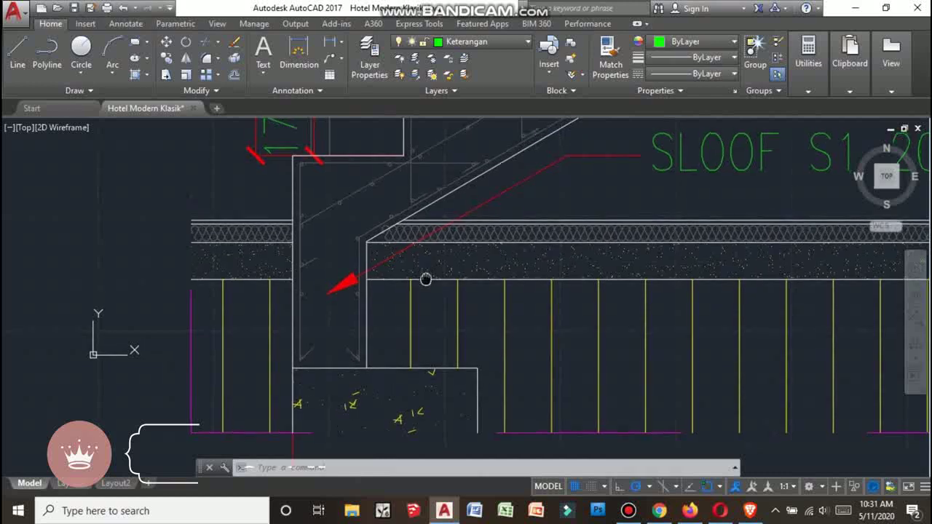
# Frame POTONGAN 1-1 and POTONGAN 2-2 together, showing the 4725 span and +2.10 landing
pyautogui.scroll(-4, 404, 397)
pyautogui.scroll(1, 404, 397)
pyautogui.scroll(1, 408, 386)
pyautogui.scroll(-5, 416, 352)
pyautogui.scroll(-5, 416, 352)
pyautogui.scroll(5, 416, 352)
pyautogui.scroll(2, 436, 312)
pyautogui.scroll(-2, 453, 284)
pyautogui.moveTo(453, 284); pyautogui.dragTo(297, 284, button='middle')
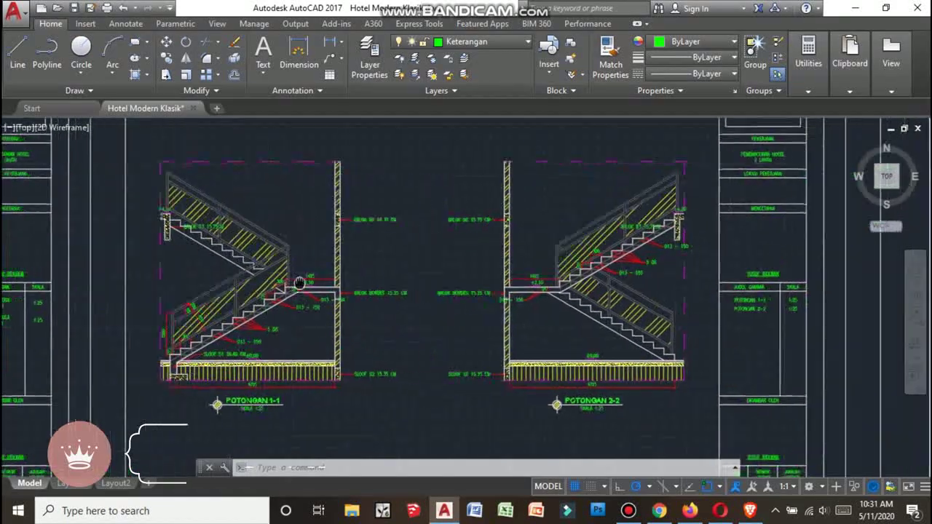
pyautogui.scroll(3, 297, 284)
pyautogui.scroll(-3, 514, 256)
pyautogui.scroll(3, 362, 270)
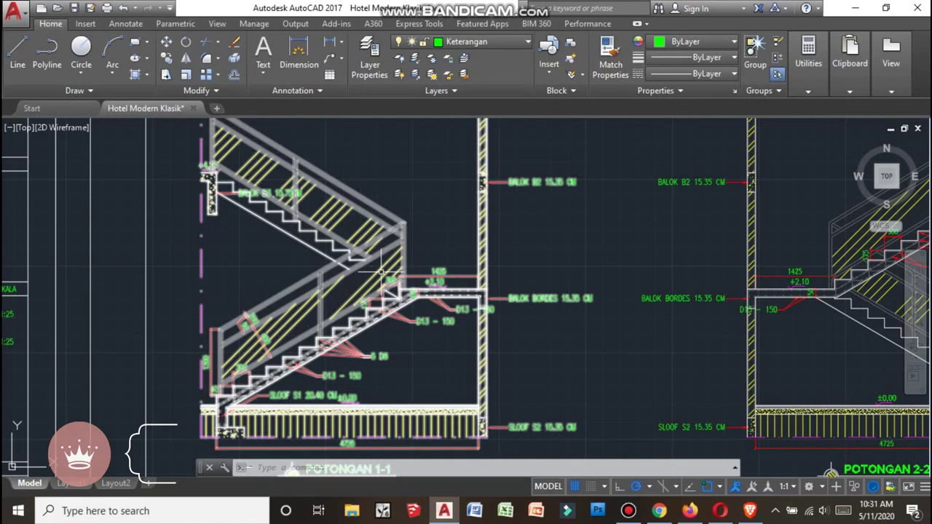
# Inspect the DETAIL PENULANGAN TANGGA reinforcement plans and their sheet title block
pyautogui.scroll(-3, 344, 313)
pyautogui.moveTo(545, 291); pyautogui.dragTo(443, 292, button='middle')
pyautogui.scroll(2, 516, 249)
pyautogui.scroll(2, 416, 316)
pyautogui.scroll(3, 415, 316)
pyautogui.scroll(-2, 422, 258)
pyautogui.scroll(-5, 391, 254)
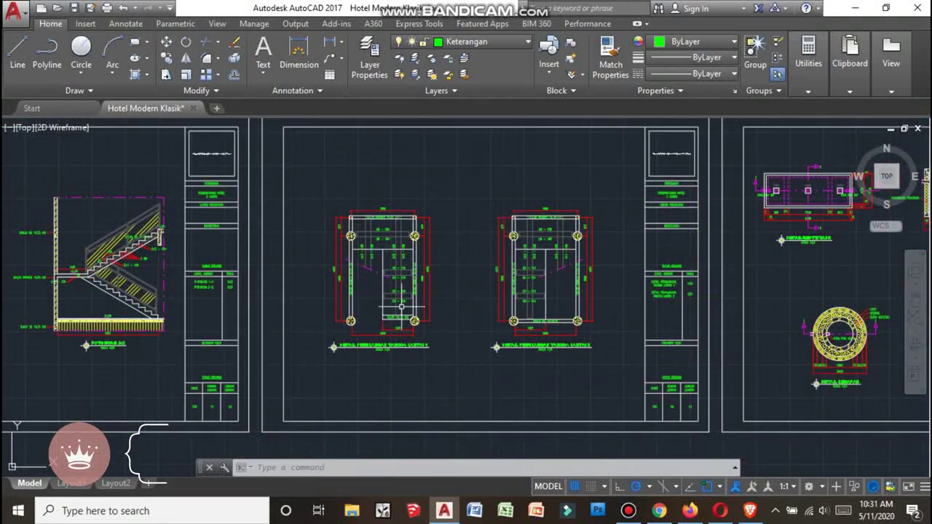
pyautogui.scroll(3, 385, 317)
pyautogui.scroll(3, 416, 316)
pyautogui.scroll(-3, 400, 291)
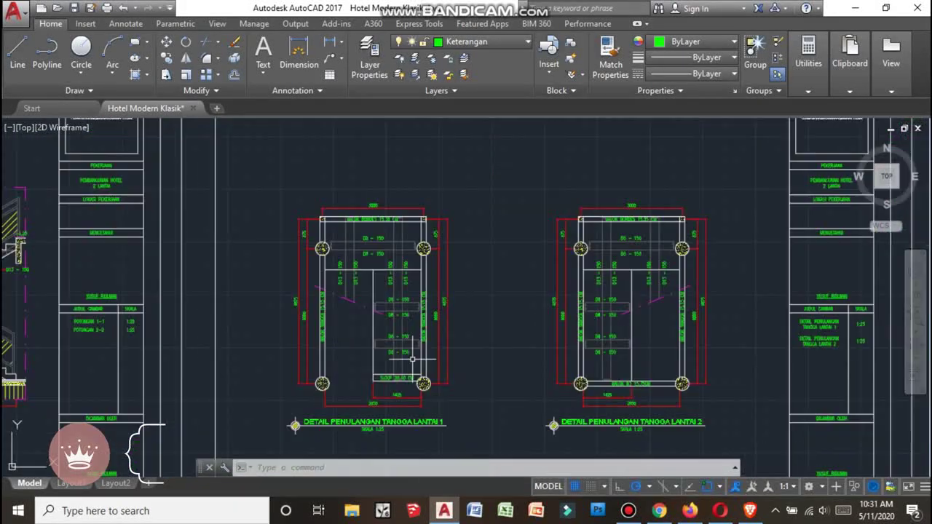
pyautogui.scroll(3, 383, 268)
pyautogui.scroll(2, 422, 245)
pyautogui.scroll(2, 427, 215)
pyautogui.scroll(-3, 426, 215)
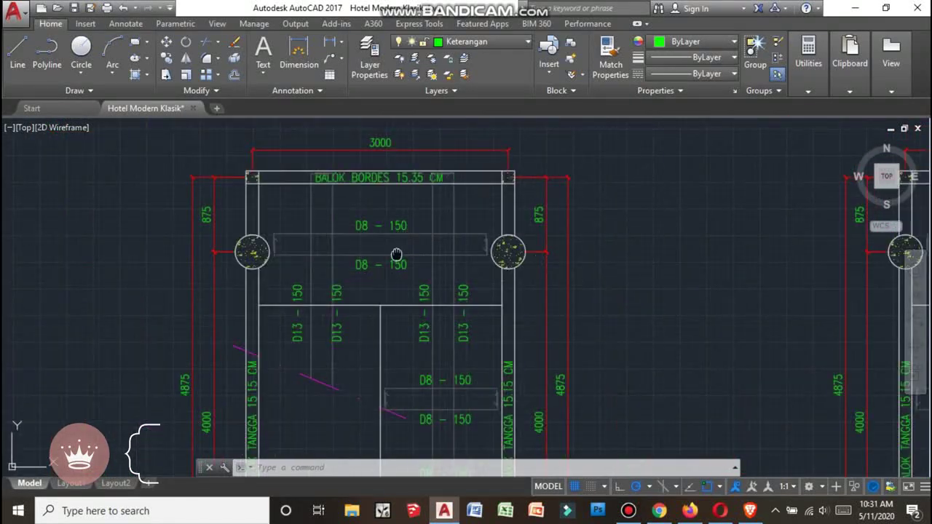
pyautogui.scroll(-3, 396, 254)
pyautogui.scroll(-1, 483, 240)
pyautogui.scroll(2, 385, 262)
pyautogui.moveTo(385, 262); pyautogui.dragTo(307, 260, button='middle')
# Pan left to the DETAIL SEPTICTANK 1:20 sheet with its POTONGAN 1-1 section
pyautogui.scroll(-3, 306, 261)
pyautogui.scroll(1, 513, 243)
pyautogui.moveTo(514, 243); pyautogui.dragTo(41, 206, button='middle')
pyautogui.scroll(-2, 393, 241)
# Zoom in on the septic tank's top slab to inspect it
pyautogui.scroll(5, 395, 239)
pyautogui.scroll(-2, 406, 270)
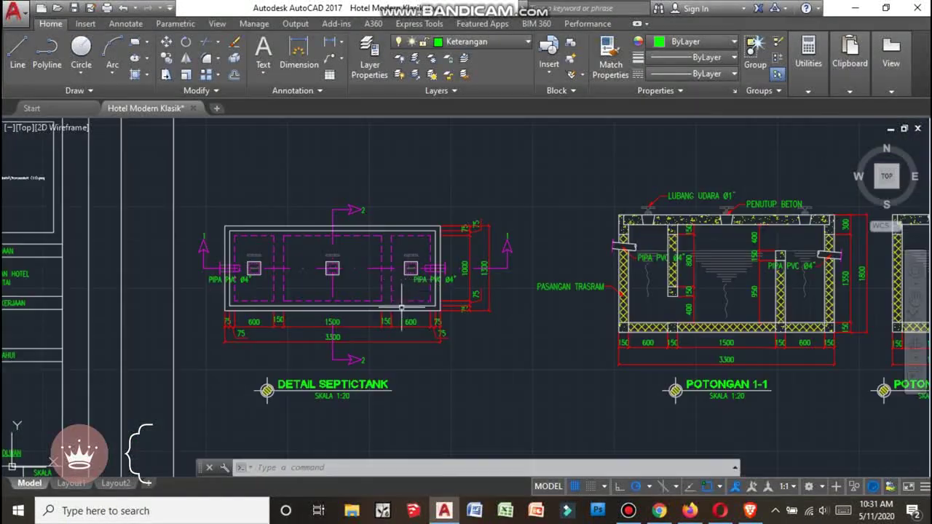
pyautogui.scroll(2, 396, 263)
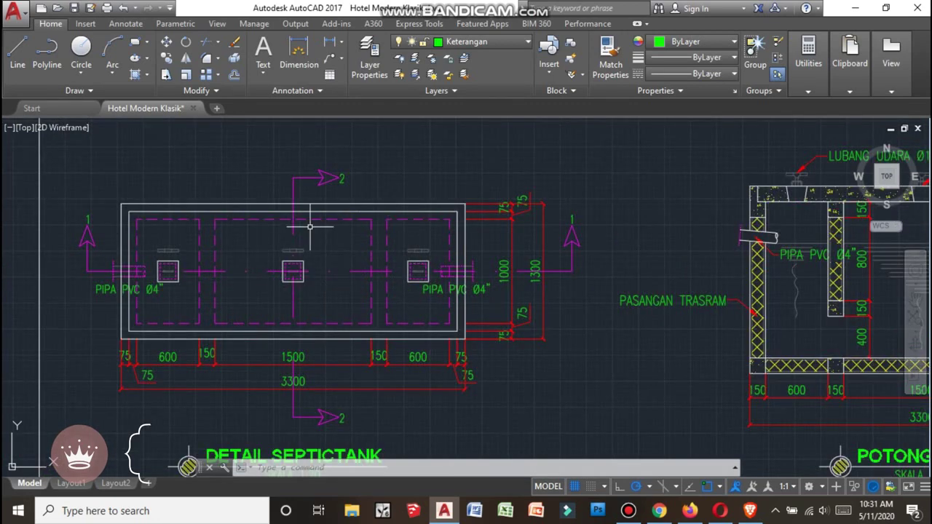
pyautogui.scroll(-5, 331, 279)
pyautogui.scroll(3, 540, 279)
pyautogui.scroll(3, 540, 242)
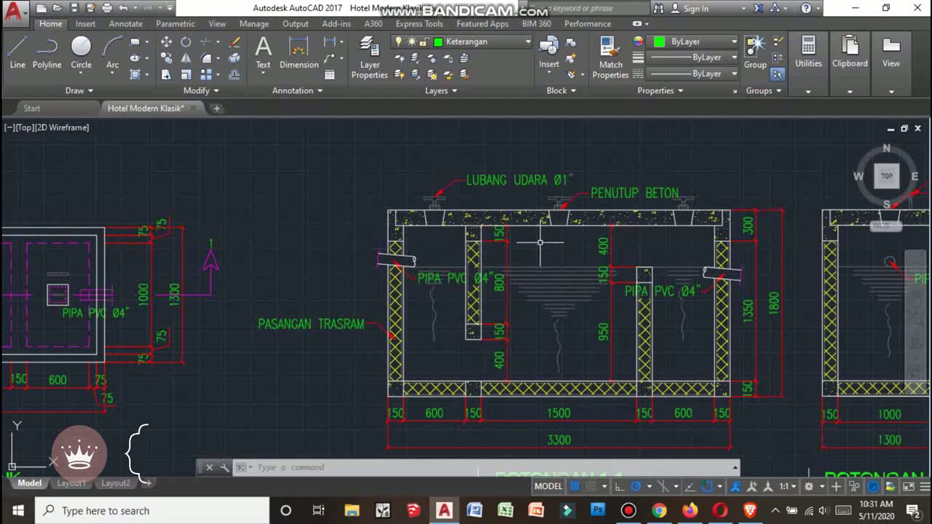
pyautogui.moveTo(626, 234); pyautogui.dragTo(638, 247, button='middle')
# Zoom out and move across to the DETAIL RESAPAN soakage pit
pyautogui.scroll(4, 516, 201)
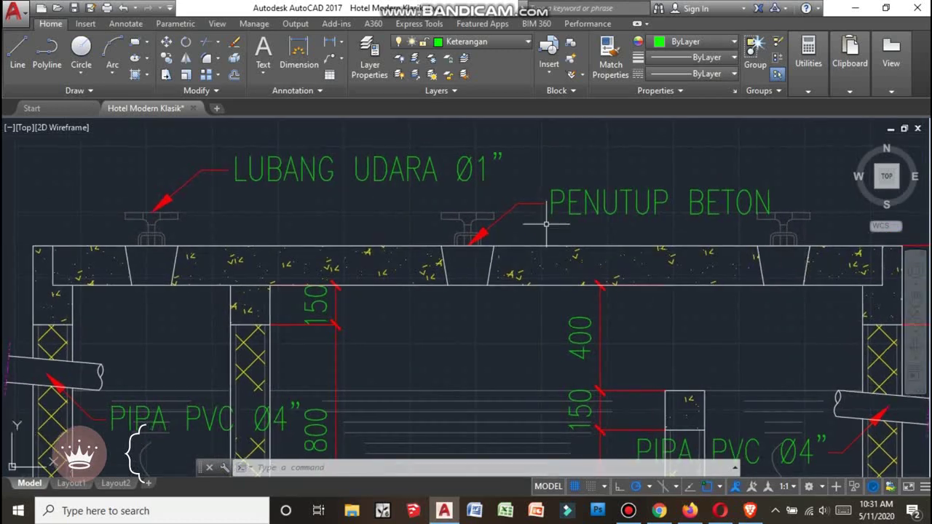
pyautogui.scroll(-2, 473, 227)
pyautogui.scroll(-1, 504, 222)
pyautogui.scroll(-1, 511, 227)
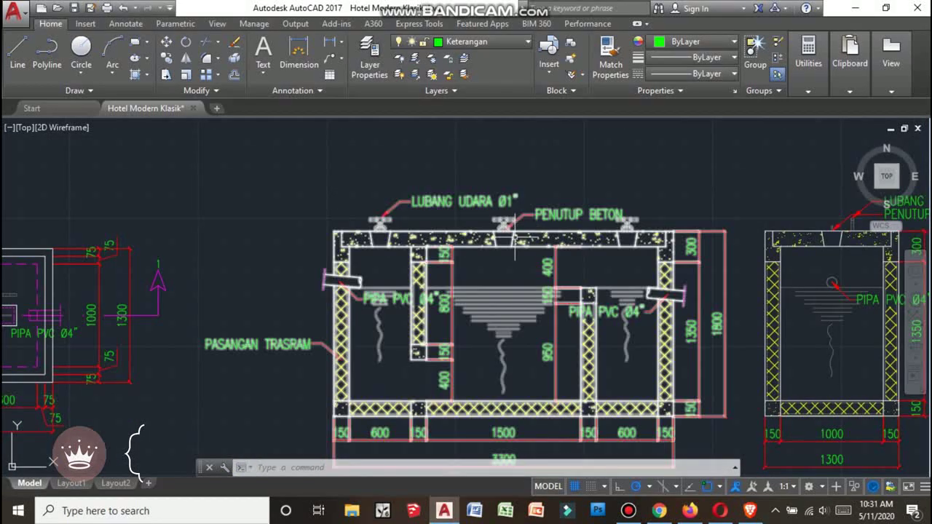
pyautogui.scroll(-1, 461, 309)
pyautogui.scroll(-1, 380, 298)
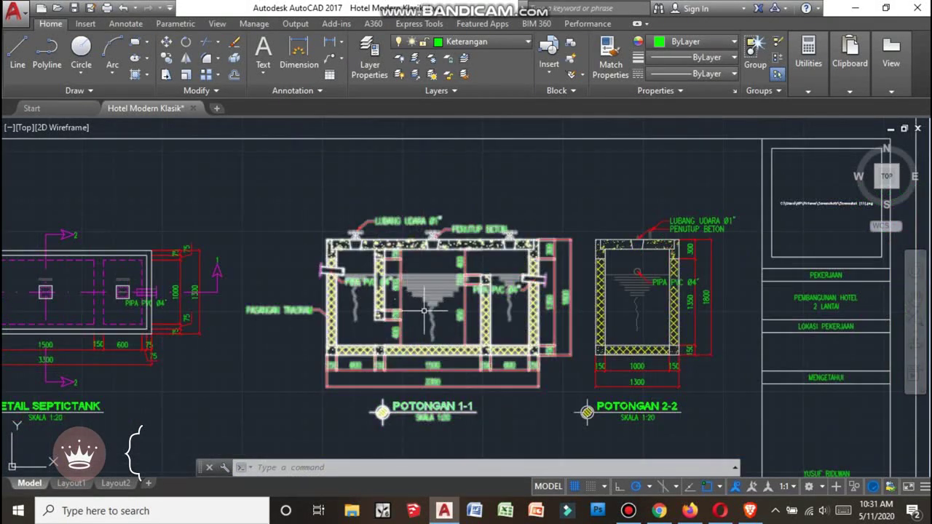
pyautogui.scroll(2, 663, 271)
pyautogui.scroll(1, 666, 268)
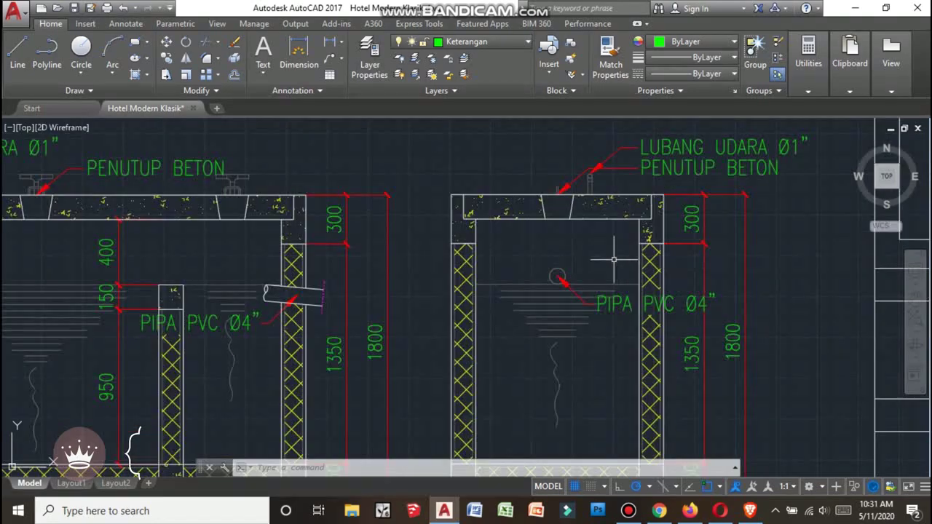
pyautogui.scroll(-1, 616, 215)
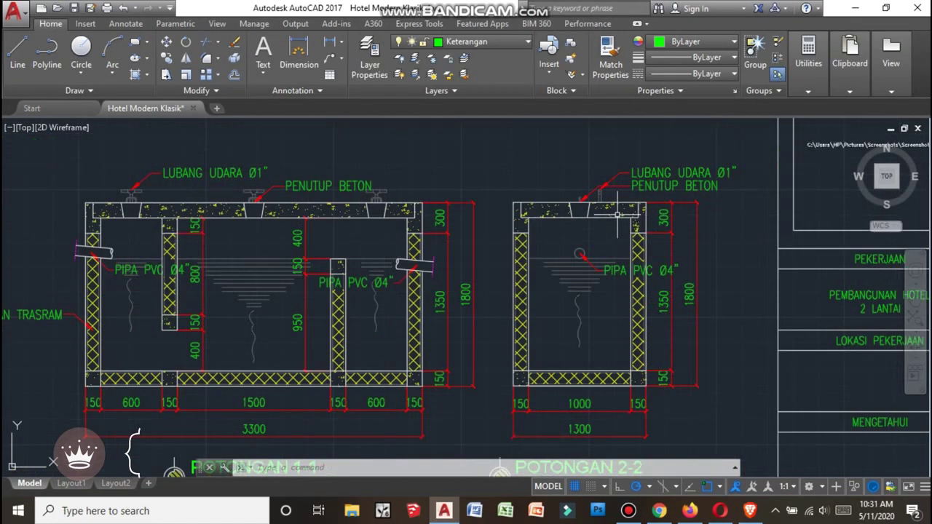
pyautogui.scroll(-1, 612, 214)
pyautogui.moveTo(351, 366); pyautogui.dragTo(380, 254, button='middle')
# Centre the soakage-pit section POTONGAN 1-1 on screen
pyautogui.scroll(1, 335, 364)
pyautogui.scroll(3, 324, 375)
pyautogui.scroll(-4, 368, 356)
pyautogui.scroll(2, 368, 357)
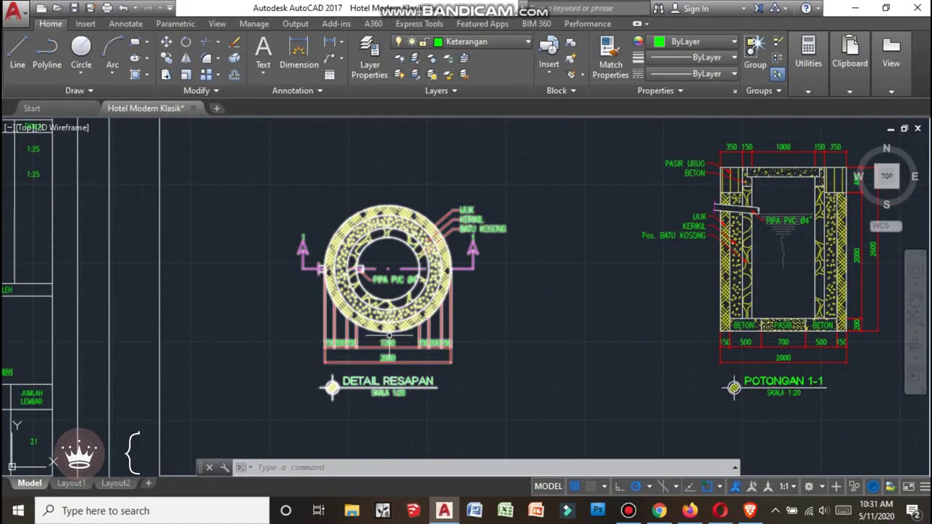
pyautogui.moveTo(564, 302); pyautogui.dragTo(310, 316, button='middle')
# Close in on the section's BETON–PASIR–BETON base with its 150/500/700/500/150 dimensions
pyautogui.scroll(2, 310, 315)
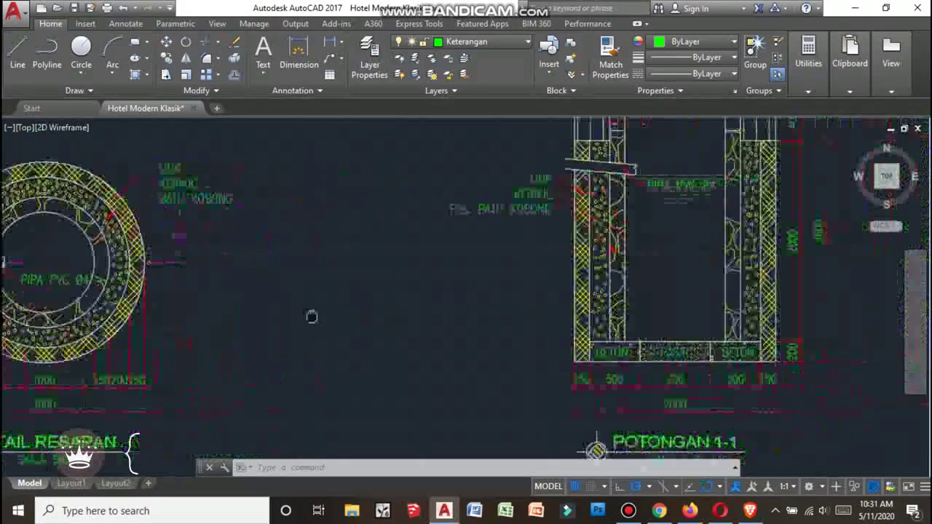
pyautogui.scroll(-2, 310, 316)
pyautogui.scroll(1, 512, 251)
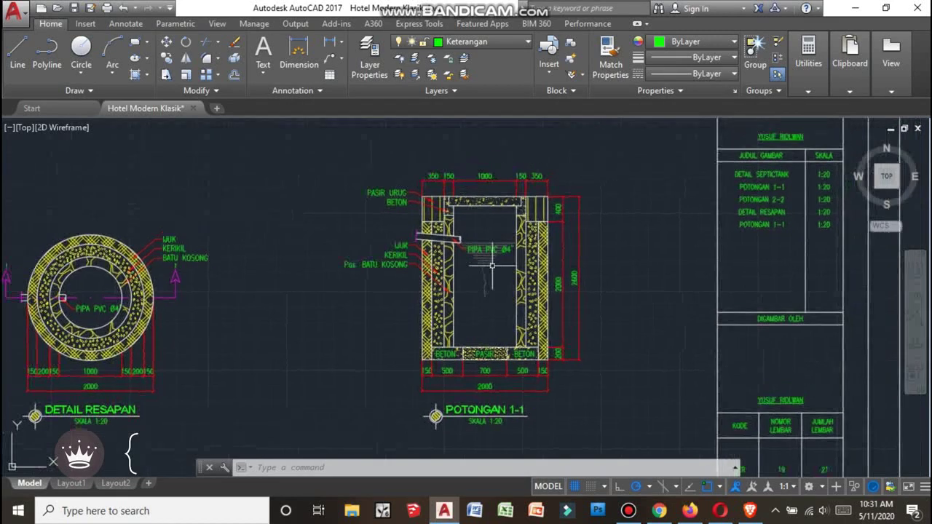
pyautogui.scroll(1, 502, 258)
pyautogui.scroll(2, 339, 240)
pyautogui.moveTo(339, 240); pyautogui.dragTo(416, 269, button='middle')
pyautogui.scroll(-2, 466, 284)
pyautogui.scroll(-2, 521, 311)
pyautogui.scroll(3, 521, 310)
pyautogui.moveTo(510, 270); pyautogui.dragTo(458, 328, button='middle')
pyautogui.scroll(4, 460, 273)
pyautogui.moveTo(460, 272); pyautogui.dragTo(474, 349, button='middle')
pyautogui.scroll(-5, 474, 349)
# Move over to the DETAIL TANDON TANAM water tank plan and section
pyautogui.scroll(-3, 664, 284)
pyautogui.moveTo(665, 284); pyautogui.dragTo(468, 312, button='middle')
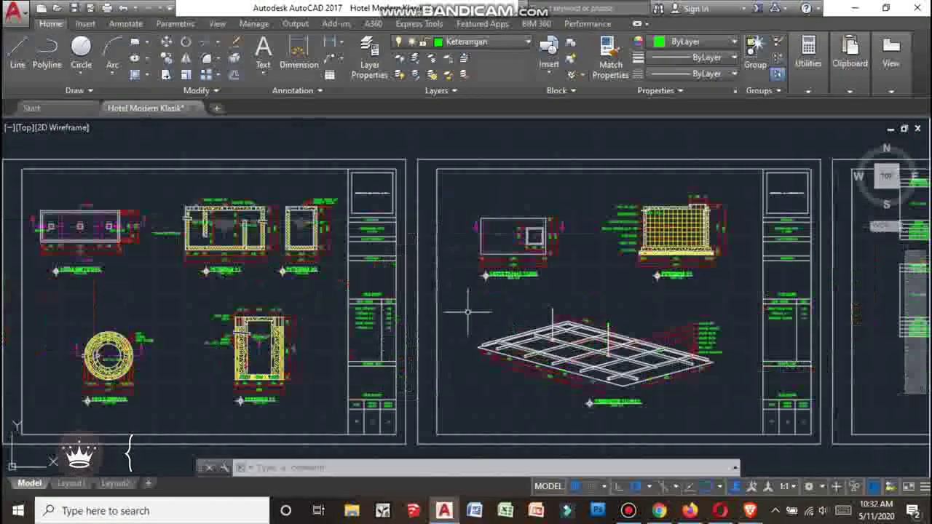
pyautogui.scroll(4, 511, 245)
pyautogui.scroll(-4, 509, 262)
pyautogui.scroll(6, 557, 270)
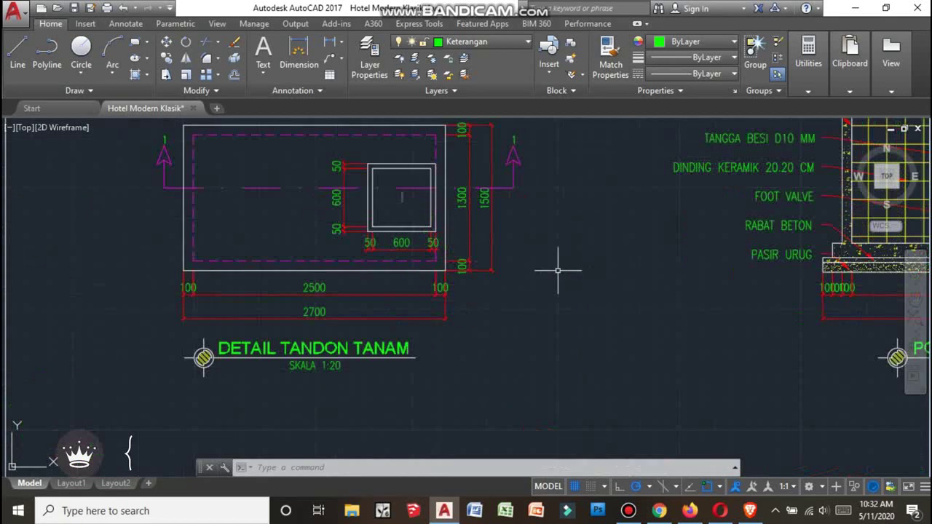
pyautogui.scroll(-4, 513, 278)
pyautogui.moveTo(461, 267); pyautogui.dragTo(386, 274, button='middle')
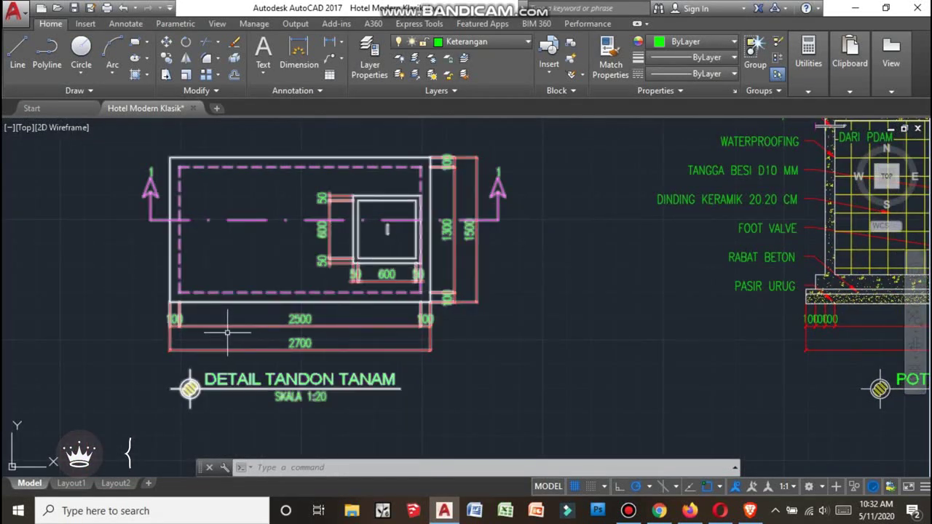
# Centre the water tank's POTONGAN 1-1 section
pyautogui.scroll(-3, 504, 269)
pyautogui.scroll(3, 727, 244)
pyautogui.moveTo(632, 253); pyautogui.dragTo(571, 254, button='middle')
# Zoom over the tank section, then move down to the PERSPEKTIF PLAFOND drawing at 1:10
pyautogui.scroll(-2, 570, 254)
pyautogui.scroll(4, 452, 230)
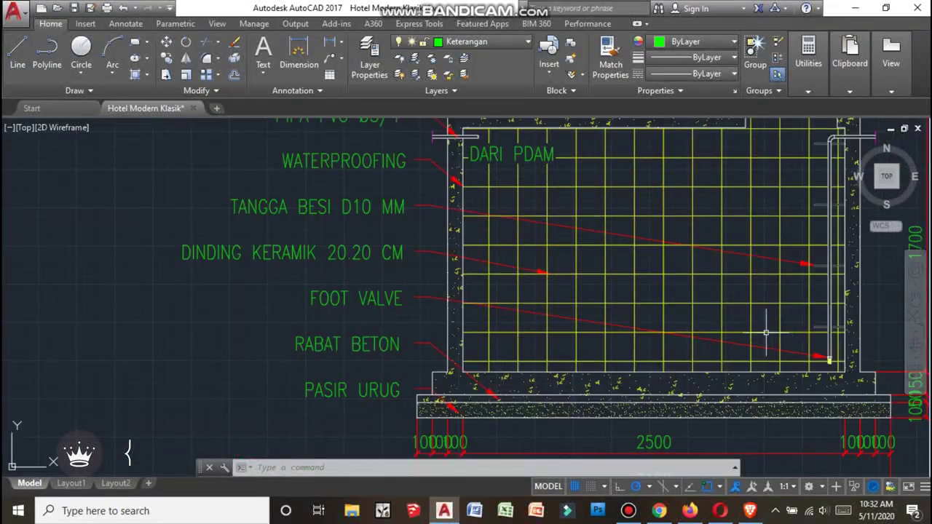
pyautogui.scroll(-3, 765, 333)
pyautogui.scroll(3, 672, 223)
pyautogui.scroll(2, 672, 223)
pyautogui.scroll(-4, 552, 212)
pyautogui.scroll(2, 552, 212)
pyautogui.scroll(-5, 530, 193)
pyautogui.scroll(2, 503, 304)
pyautogui.moveTo(503, 303); pyautogui.dragTo(553, 216, button='middle')
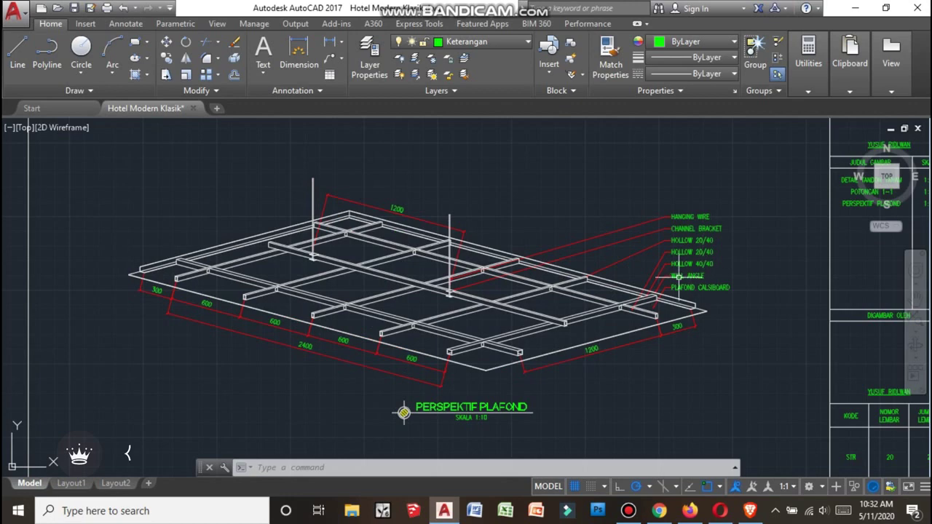
# Zoom in and out over the ceiling frame's 600 spacings and 2400 span
pyautogui.scroll(2, 702, 259)
pyautogui.scroll(3, 509, 354)
pyautogui.scroll(-1, 510, 353)
pyautogui.scroll(-3, 530, 358)
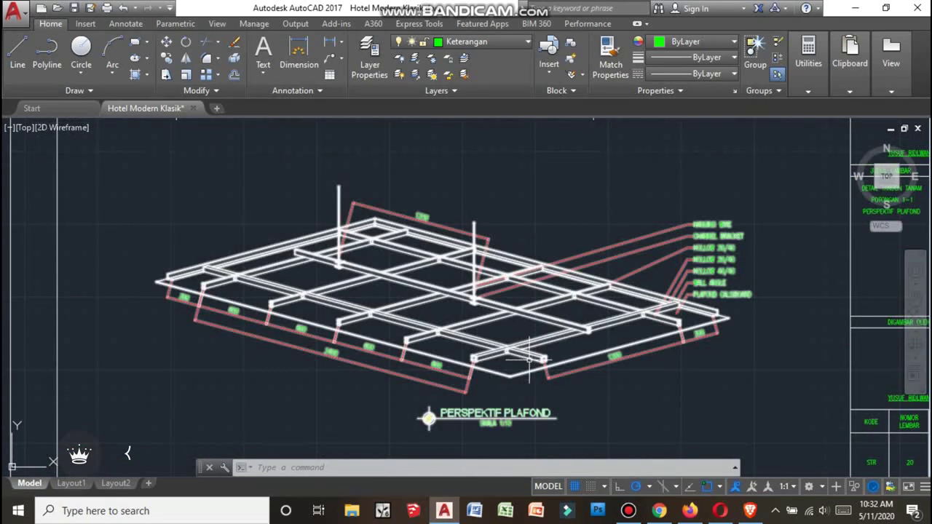
pyautogui.scroll(-1, 530, 358)
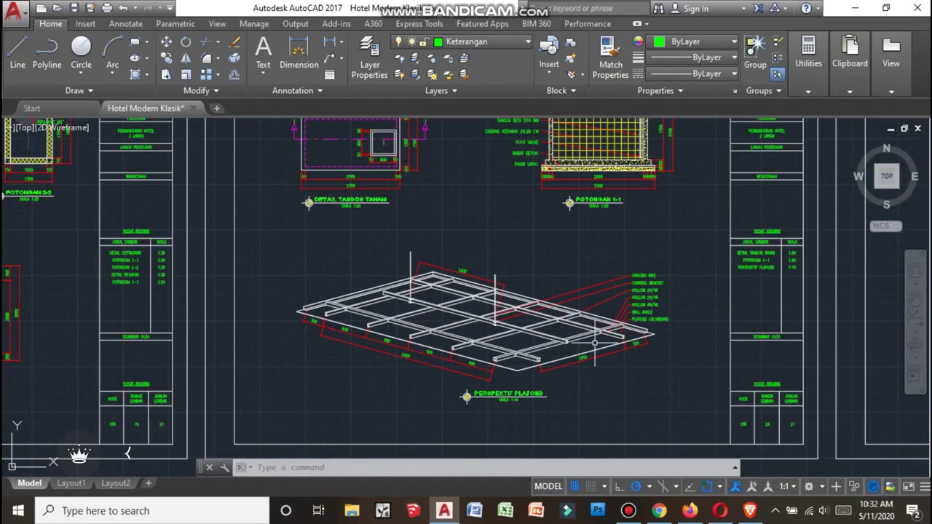
pyautogui.scroll(4, 615, 331)
pyautogui.scroll(-2, 626, 313)
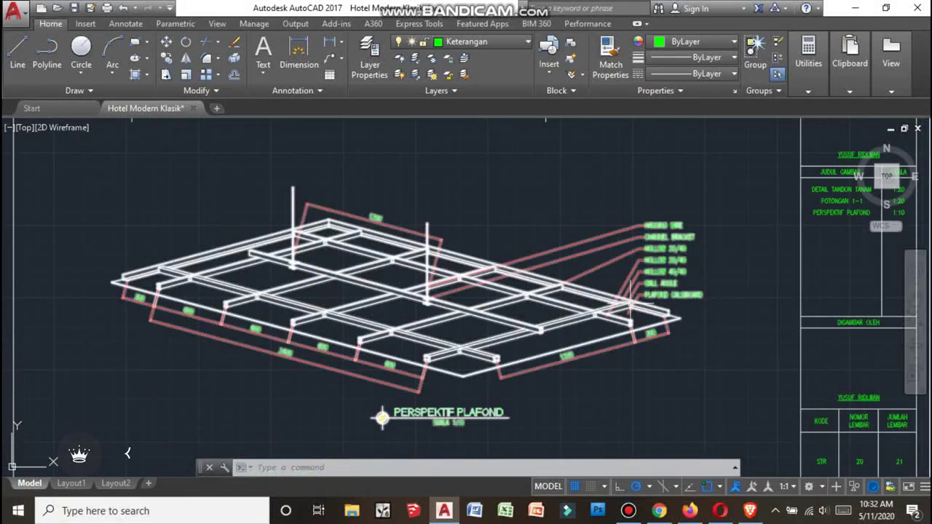
pyautogui.scroll(4, 542, 342)
pyautogui.scroll(2, 476, 381)
pyautogui.scroll(-6, 510, 356)
pyautogui.scroll(5, 540, 332)
pyautogui.scroll(-3, 540, 332)
pyautogui.scroll(-2, 444, 291)
pyautogui.scroll(3, 509, 306)
pyautogui.scroll(2, 454, 337)
pyautogui.scroll(-3, 454, 336)
pyautogui.scroll(3, 495, 306)
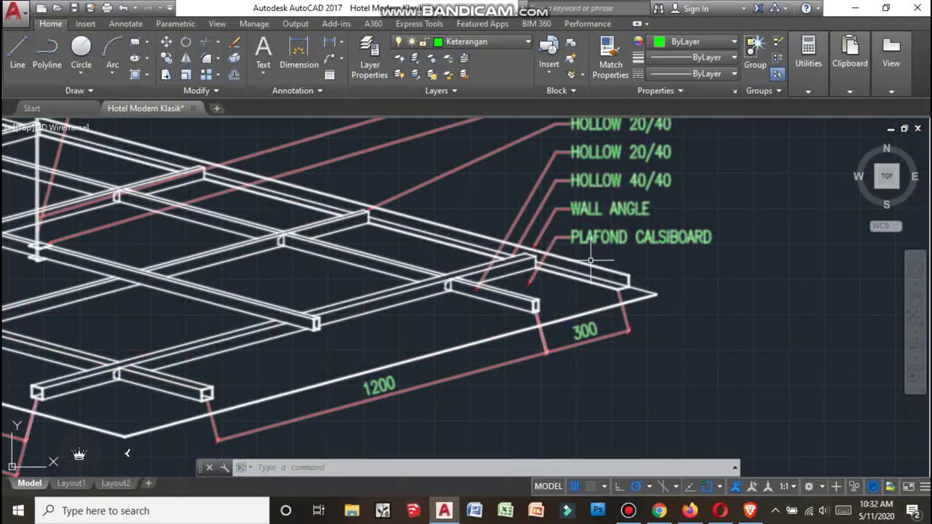
pyautogui.moveTo(495, 306); pyautogui.dragTo(462, 370, button='middle')
# Zoom in on the ceiling's calsiboard label list
pyautogui.scroll(2, 542, 306)
pyautogui.scroll(2, 510, 322)
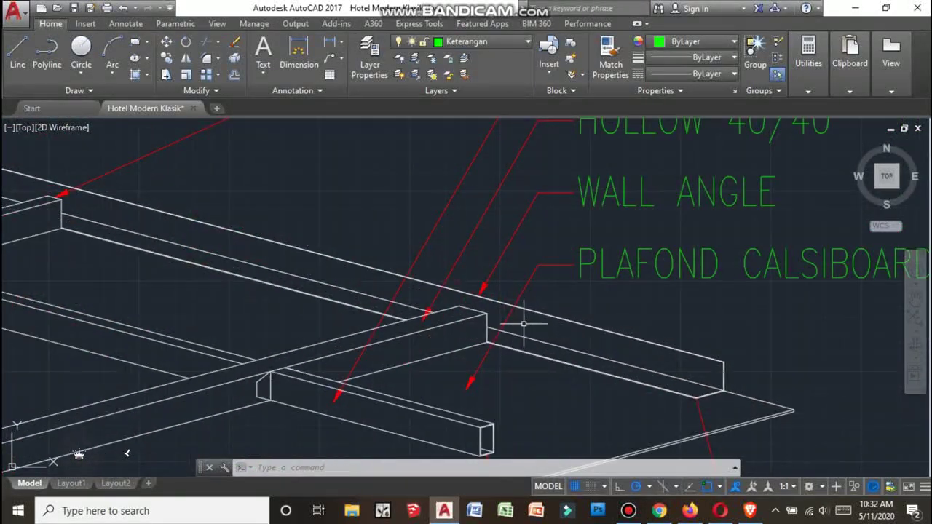
pyautogui.scroll(-4, 510, 322)
pyautogui.scroll(2, 501, 315)
pyautogui.scroll(2, 500, 316)
pyautogui.scroll(-5, 538, 318)
pyautogui.scroll(4, 583, 319)
pyautogui.moveTo(601, 315); pyautogui.dragTo(607, 320, button='middle')
# Zoom out and over to TABEL PENULANGAN SLOOF, listing sloof types S1–S5
pyautogui.scroll(-1, 606, 320)
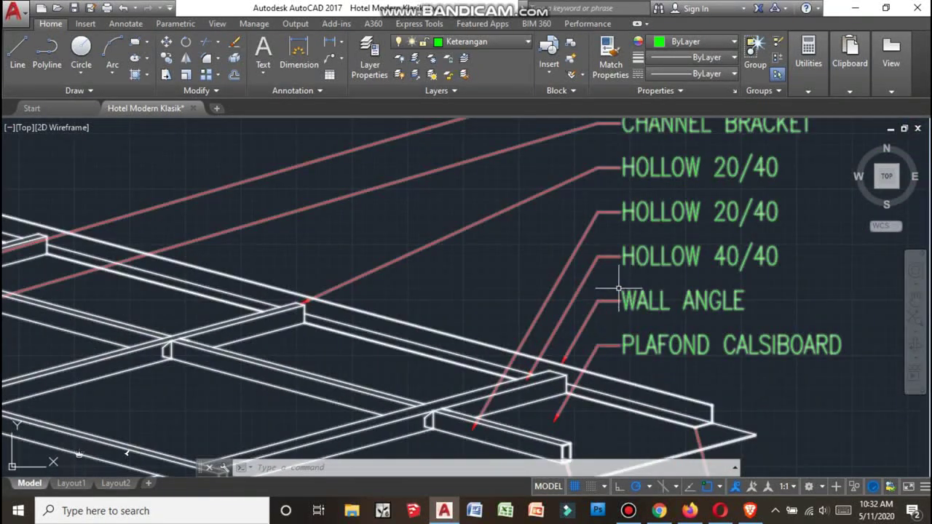
pyautogui.scroll(-2, 615, 281)
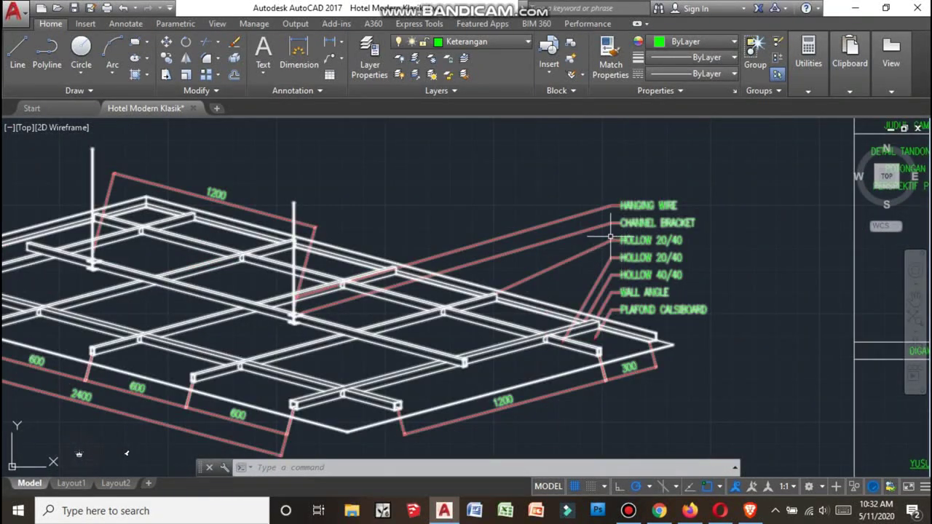
pyautogui.scroll(2, 313, 223)
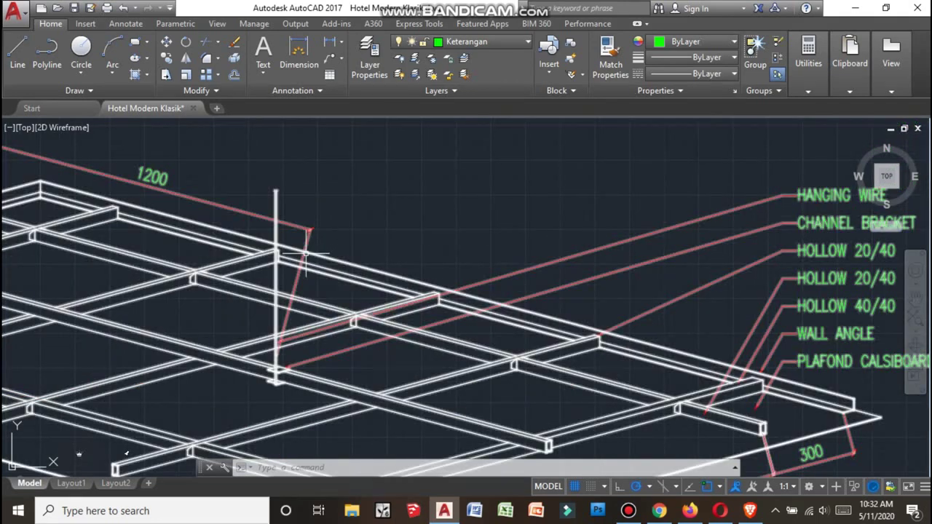
pyautogui.scroll(-2, 305, 254)
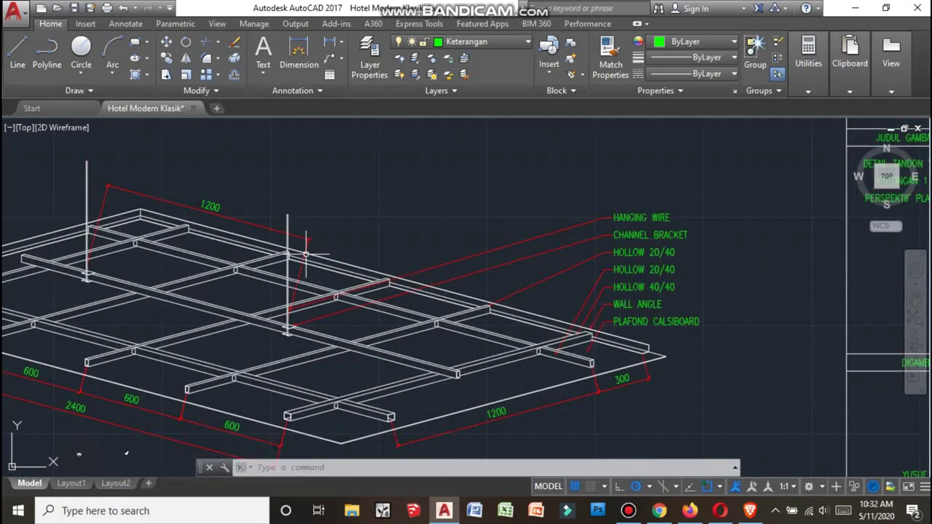
pyautogui.scroll(2, 272, 251)
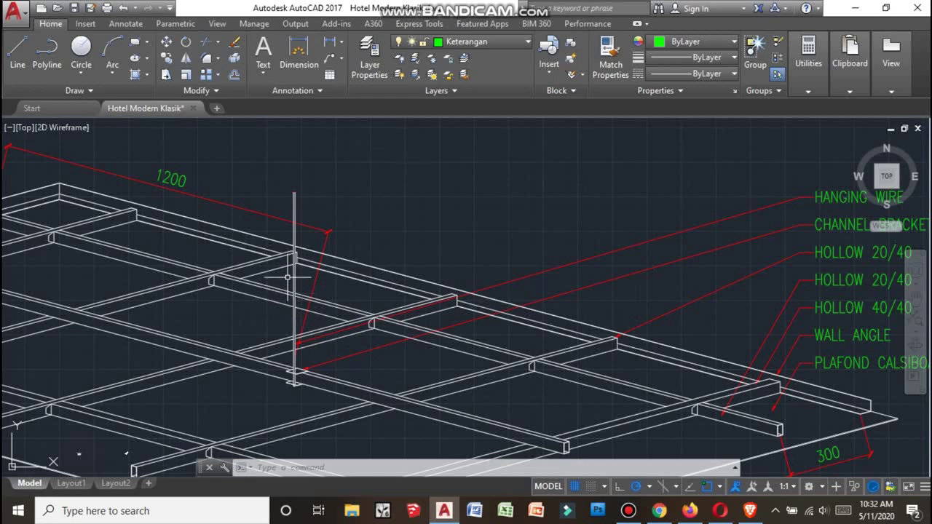
pyautogui.scroll(-3, 287, 277)
pyautogui.scroll(3, 405, 262)
pyautogui.scroll(-2, 396, 265)
pyautogui.scroll(-2, 396, 264)
pyautogui.scroll(2, 349, 276)
pyautogui.scroll(1, 277, 293)
pyautogui.scroll(1, 219, 265)
pyautogui.scroll(2, 219, 265)
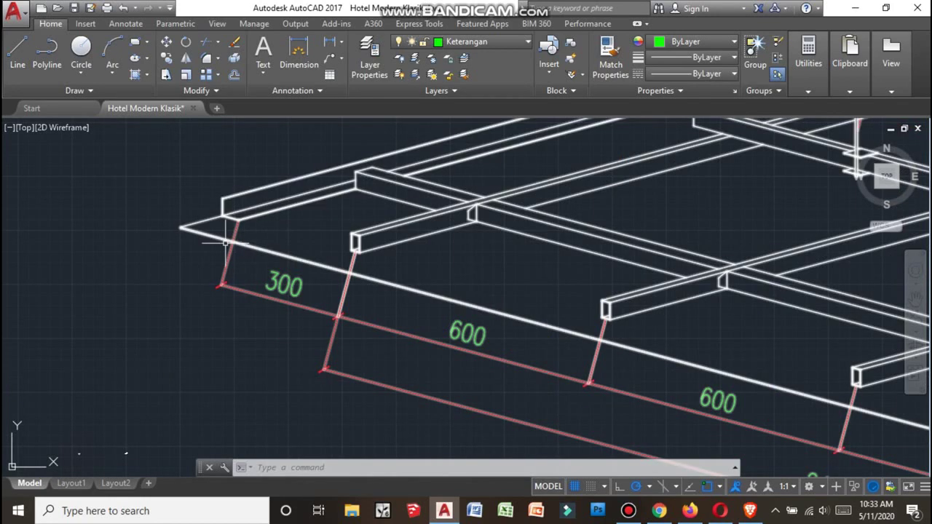
pyautogui.scroll(-1, 225, 244)
pyautogui.scroll(-3, 315, 290)
pyautogui.scroll(4, 422, 252)
pyautogui.scroll(-1, 434, 200)
pyautogui.scroll(-1, 385, 214)
pyautogui.scroll(-3, 403, 271)
pyautogui.scroll(4, 402, 271)
pyautogui.scroll(3, 466, 241)
pyautogui.scroll(1, 453, 266)
pyautogui.scroll(1, 453, 274)
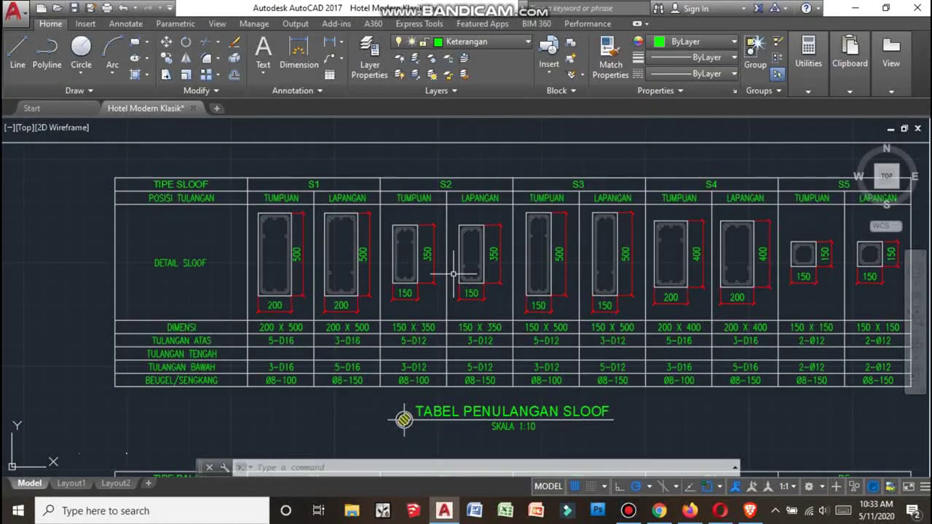
pyautogui.scroll(-2, 453, 274)
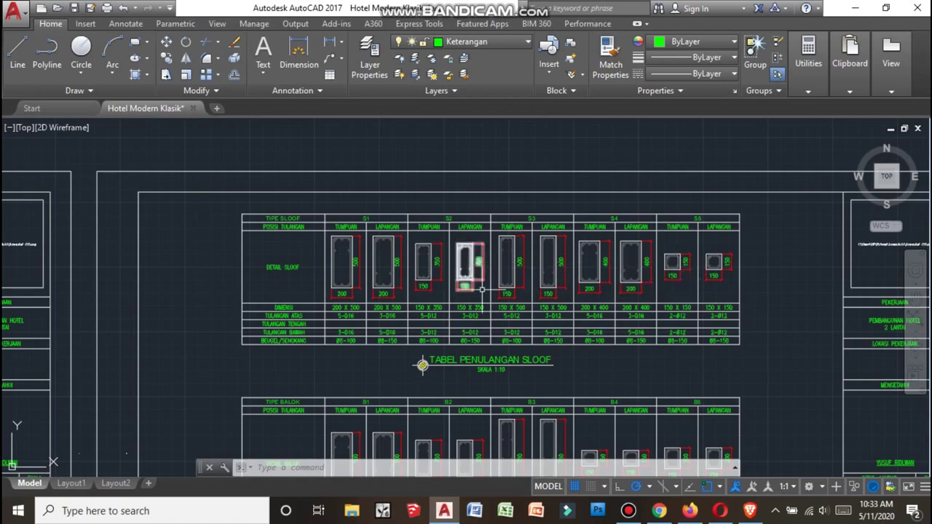
pyautogui.scroll(-3, 469, 264)
pyautogui.scroll(3, 437, 350)
pyautogui.scroll(-3, 437, 357)
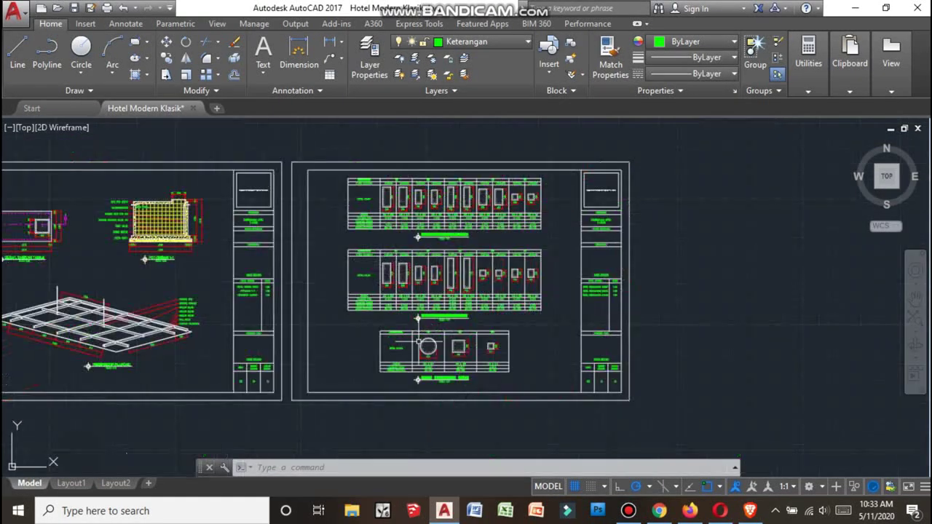
pyautogui.scroll(1, 437, 359)
pyautogui.scroll(2, 408, 306)
pyautogui.scroll(1, 381, 314)
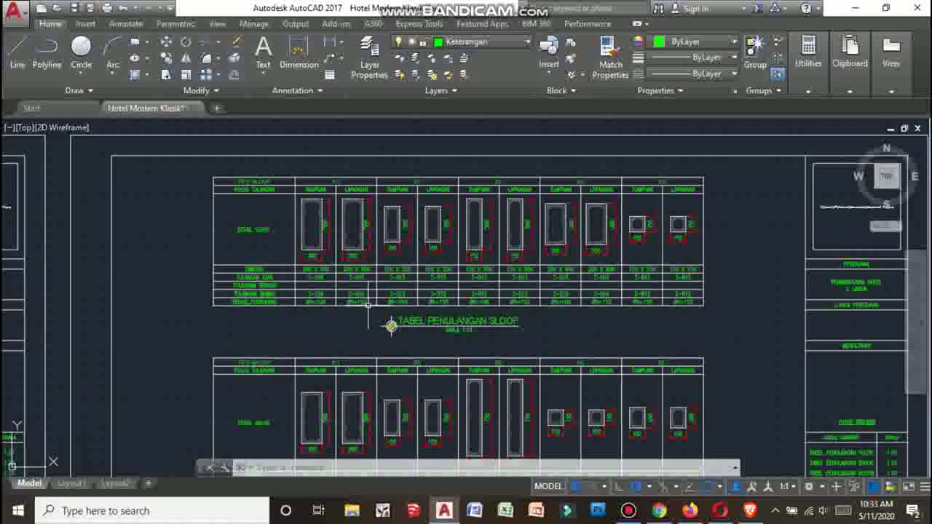
pyautogui.scroll(2, 369, 231)
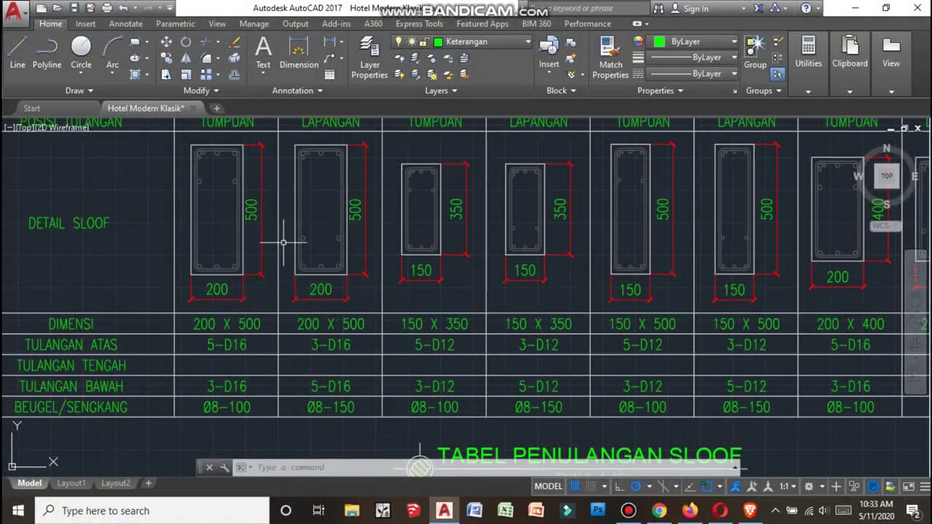
pyautogui.scroll(2, 283, 241)
pyautogui.moveTo(312, 284); pyautogui.dragTo(318, 293, button='middle')
pyautogui.scroll(-1, 318, 292)
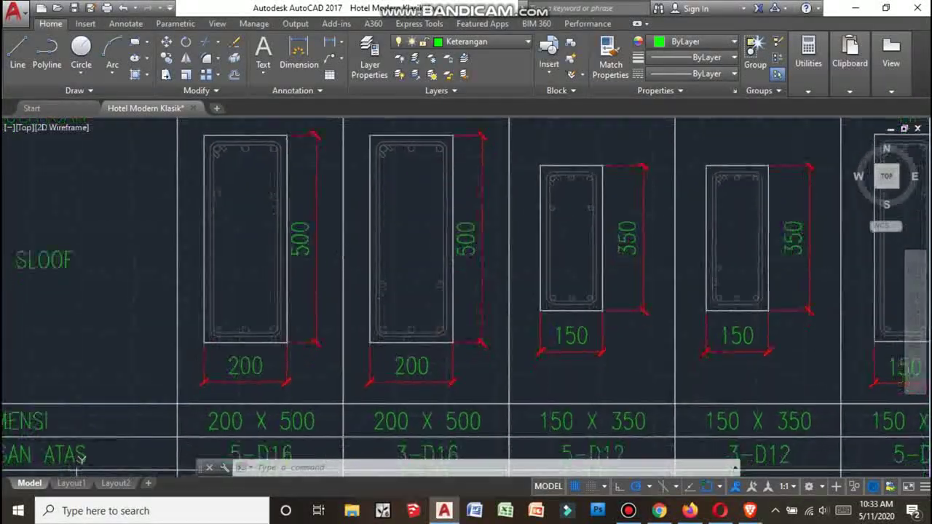
pyautogui.scroll(-3, 346, 244)
pyautogui.scroll(2, 433, 402)
pyautogui.scroll(-4, 327, 306)
pyautogui.scroll(3, 285, 236)
pyautogui.scroll(2, 235, 238)
pyautogui.scroll(-5, 269, 239)
pyautogui.scroll(2, 330, 238)
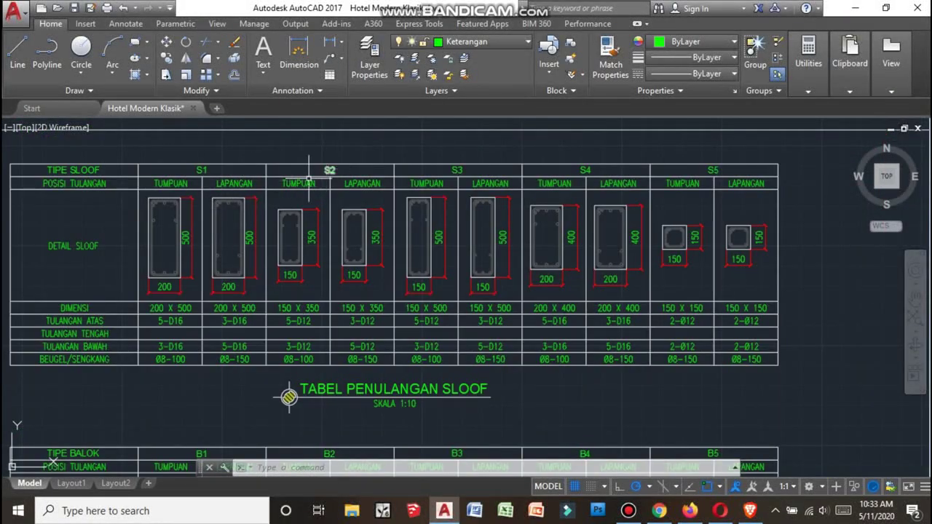
pyautogui.scroll(-2, 501, 160)
pyautogui.scroll(-2, 553, 219)
pyautogui.scroll(2, 553, 291)
pyautogui.moveTo(509, 397)
pyautogui.mouseDown(button='middle')
pyautogui.moveTo(561, 180)
pyautogui.moveTo(503, 361)
pyautogui.mouseUp(button='middle')
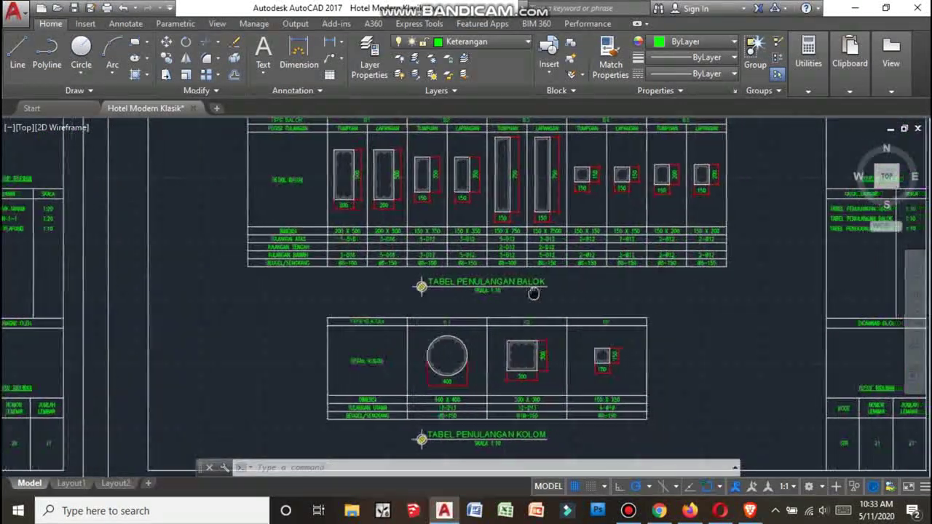
pyautogui.scroll(5, 447, 260)
pyautogui.scroll(2, 447, 285)
pyautogui.scroll(-4, 432, 260)
pyautogui.scroll(-2, 393, 329)
pyautogui.scroll(-5, 394, 329)
pyautogui.scroll(1, 479, 294)
pyautogui.scroll(4, 479, 294)
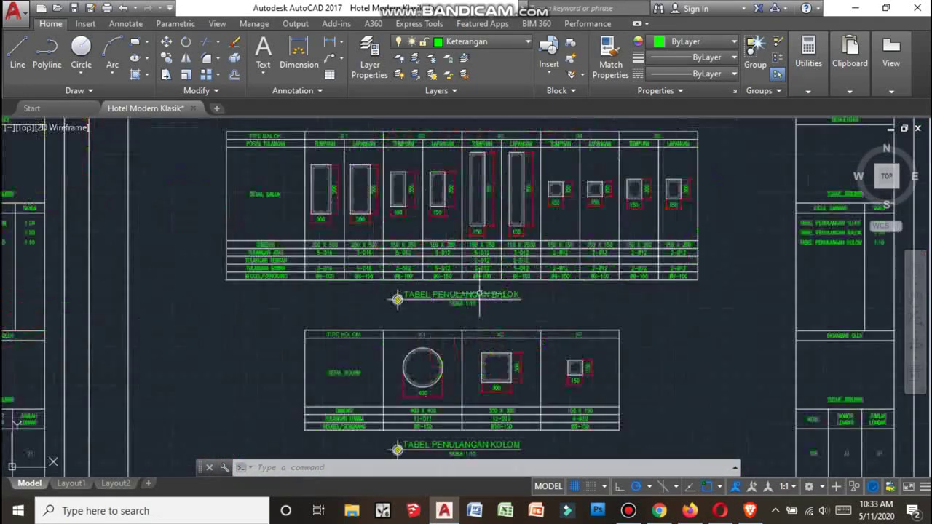
pyautogui.scroll(-2, 579, 355)
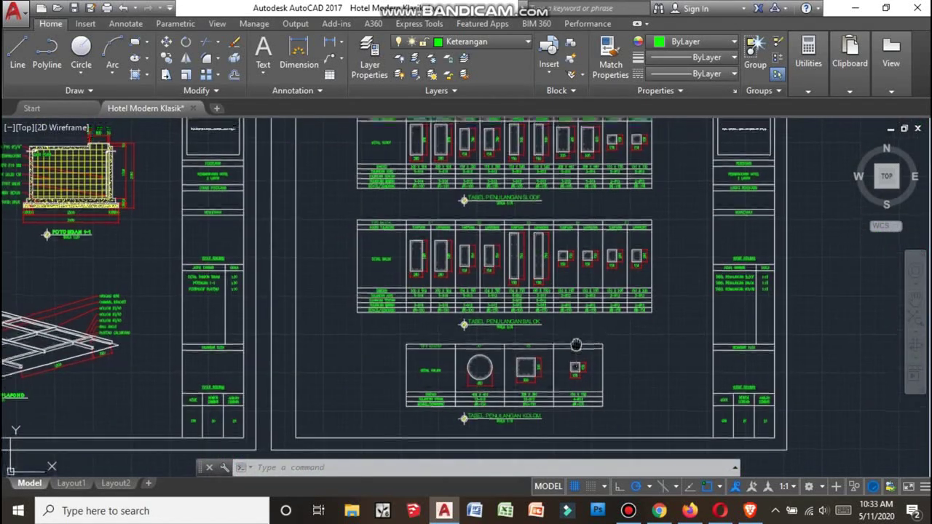
pyautogui.scroll(-1, 575, 358)
pyautogui.moveTo(573, 360)
pyautogui.mouseDown(button='middle')
pyautogui.moveTo(588, 339)
pyautogui.moveTo(583, 368)
pyautogui.moveTo(544, 343)
pyautogui.moveTo(618, 366)
pyautogui.moveTo(567, 369)
pyautogui.mouseUp(button='middle')
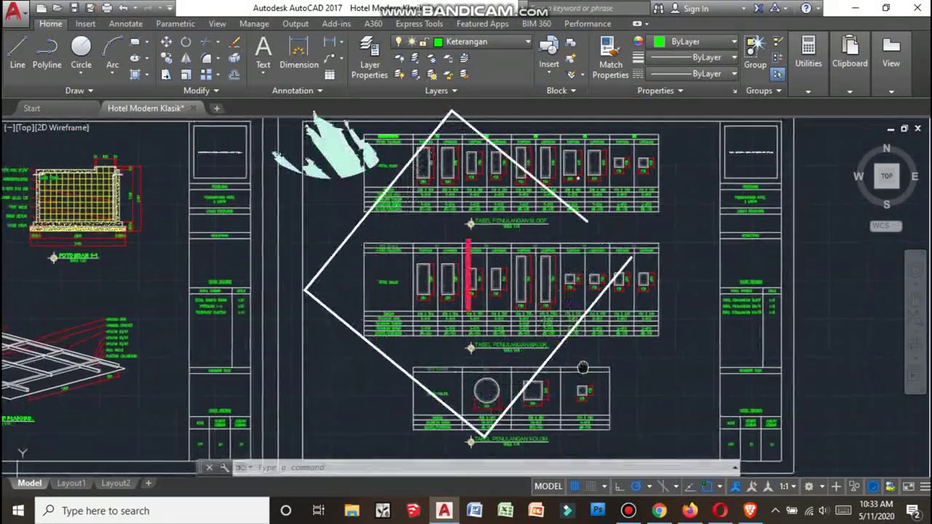